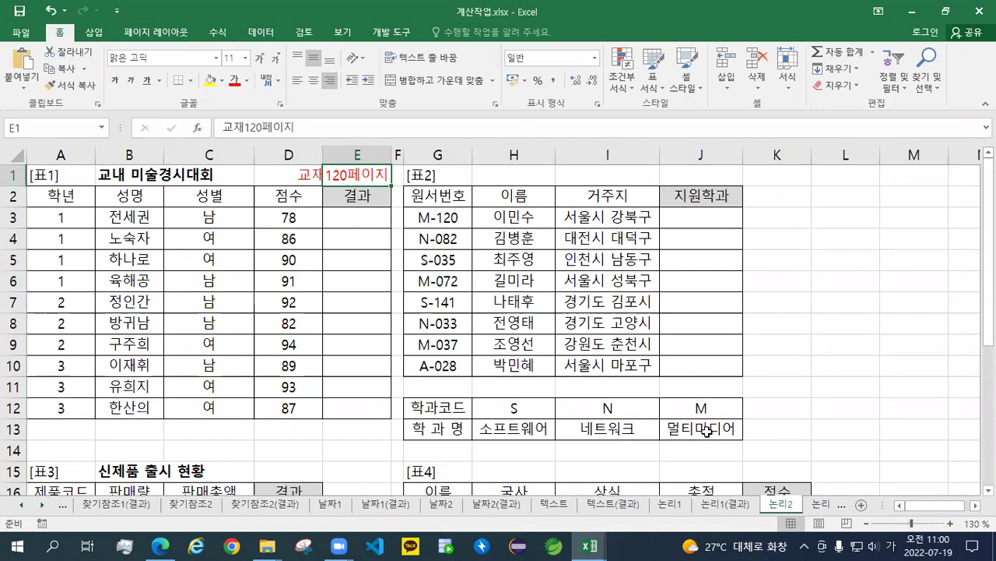
drag(308, 218, 308, 407)
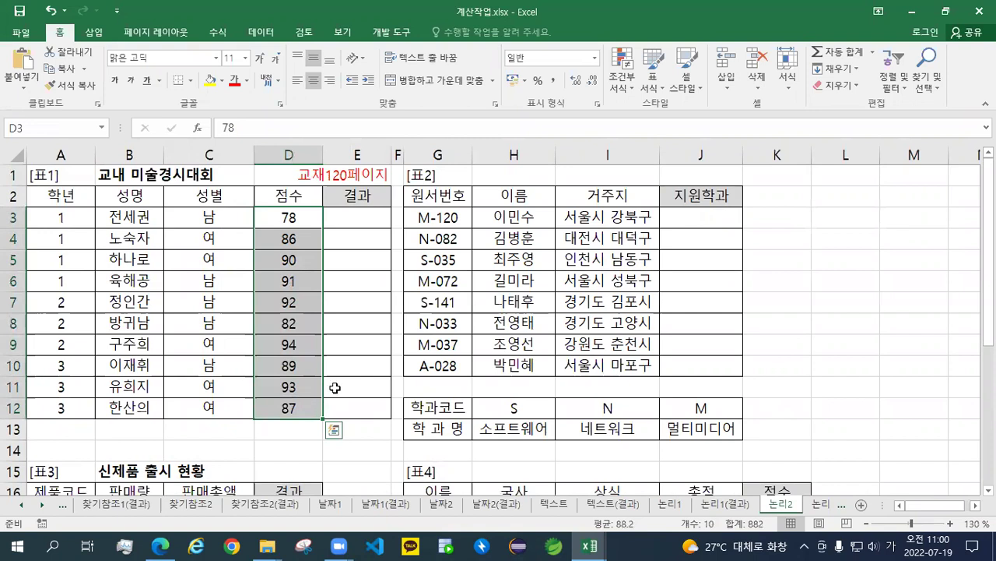
click(385, 216)
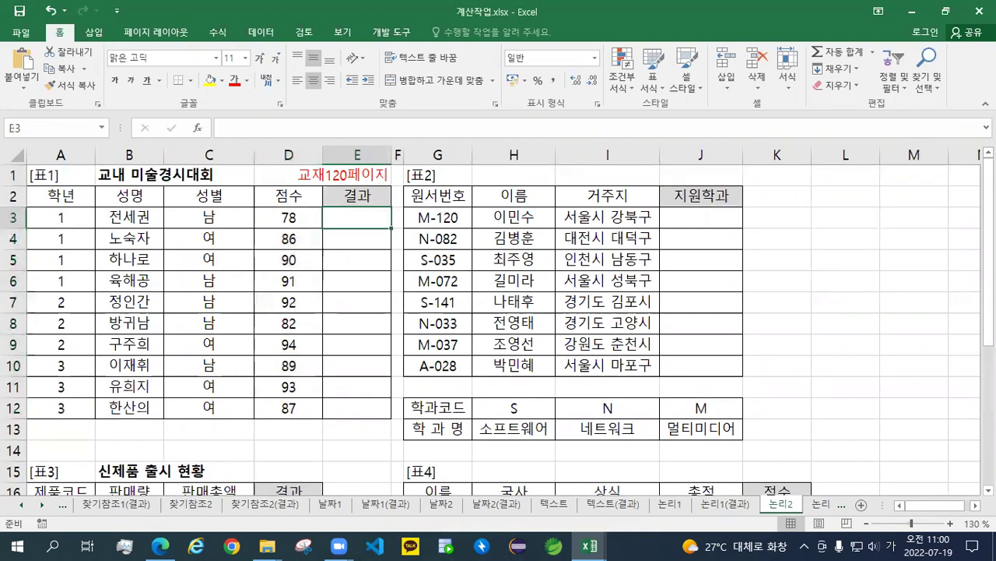
scroll(498, 327, down, 4)
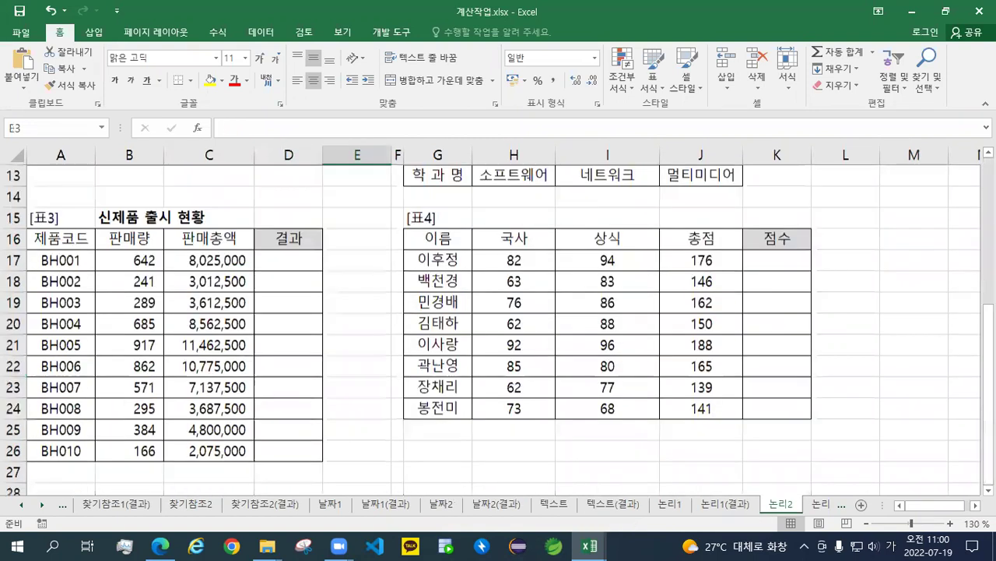
scroll(498, 327, up, 4)
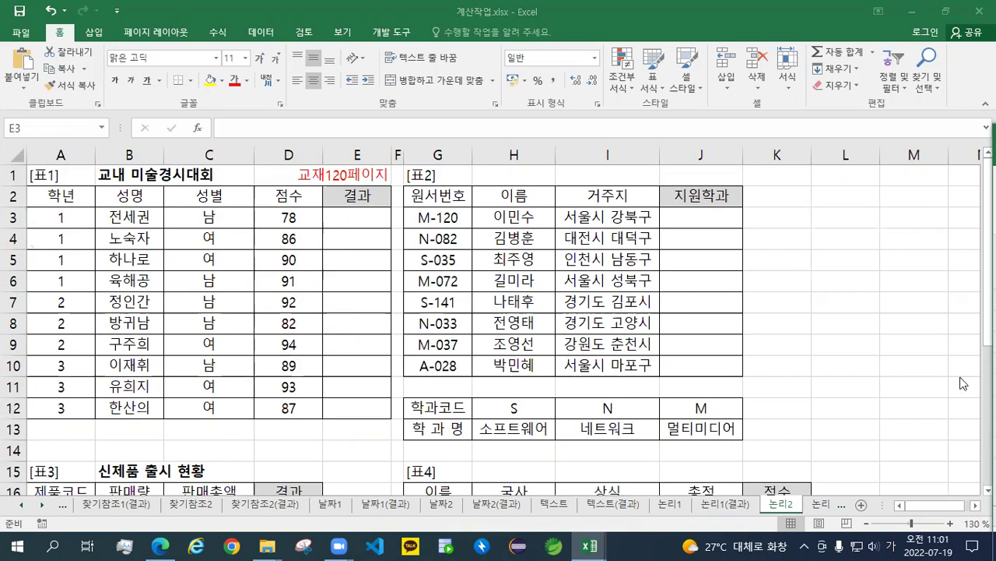
- Insert a text box beside table 1, paste the copied formula notes into it, and apply the orange-outlined shape style
click(91, 33)
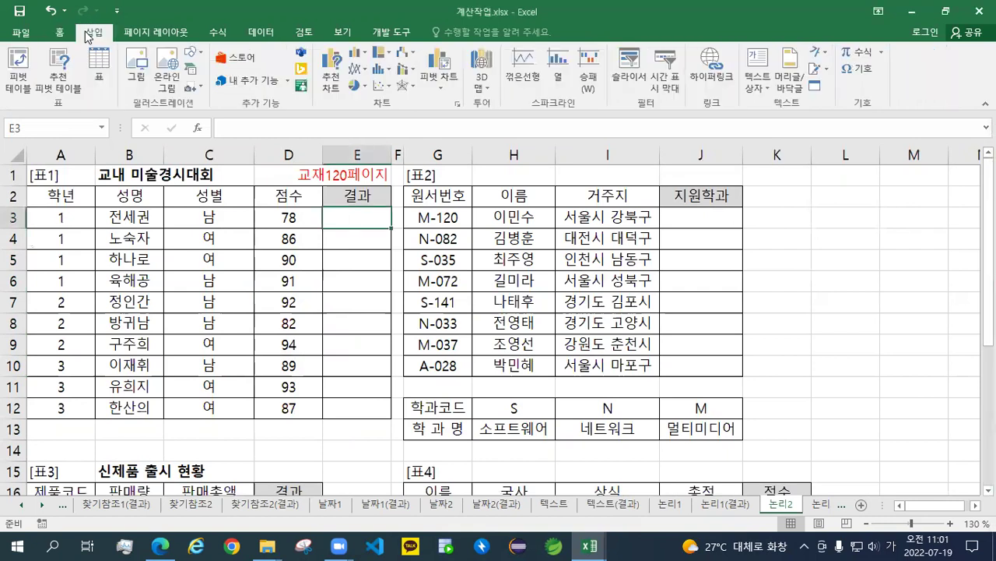
click(757, 70)
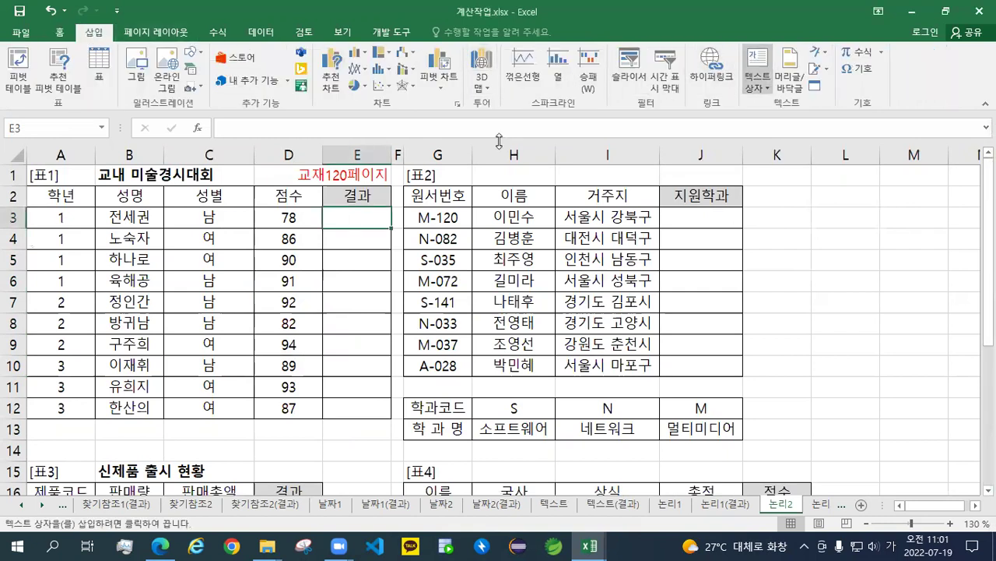
click(400, 187)
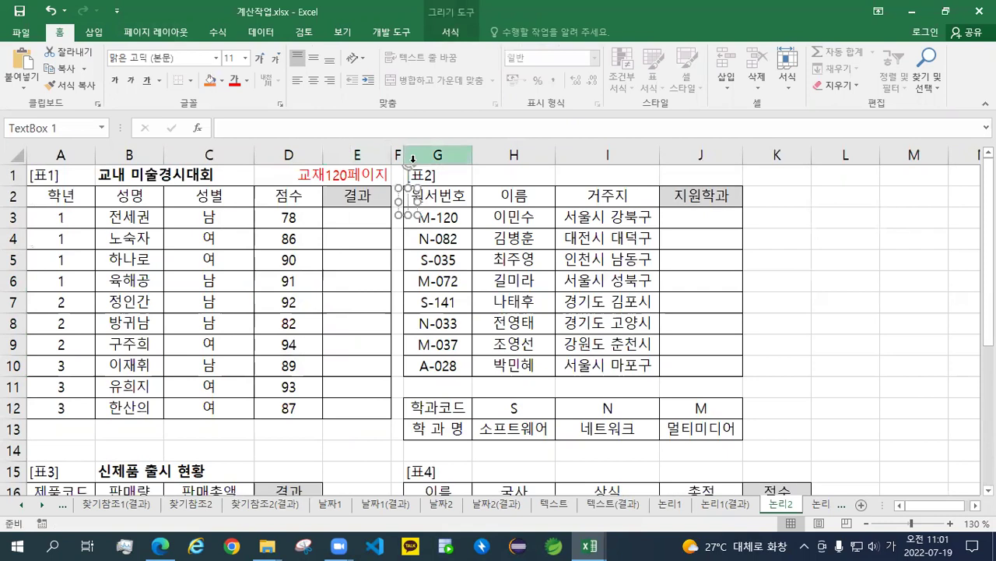
key(ctrl+v)
click(451, 32)
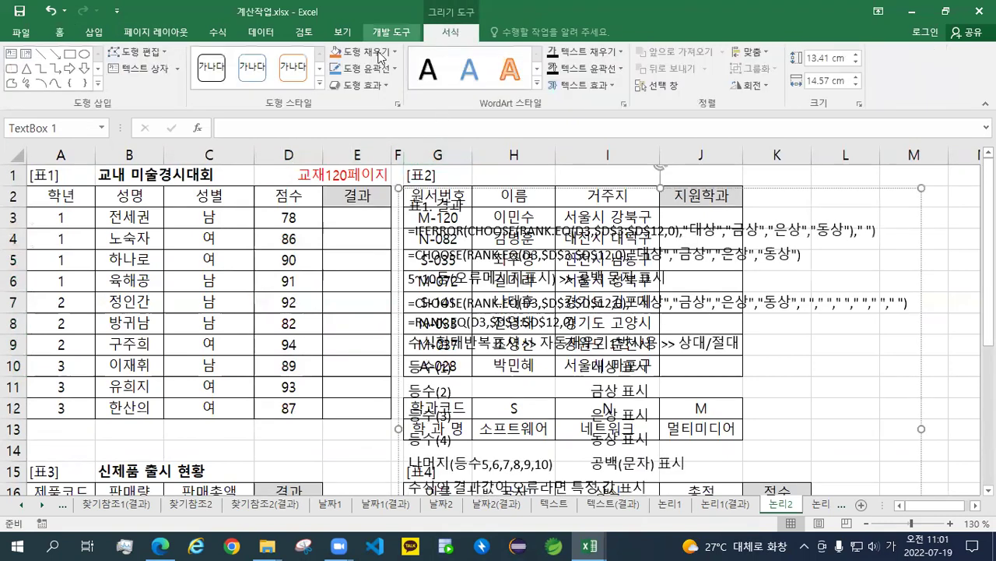
click(292, 67)
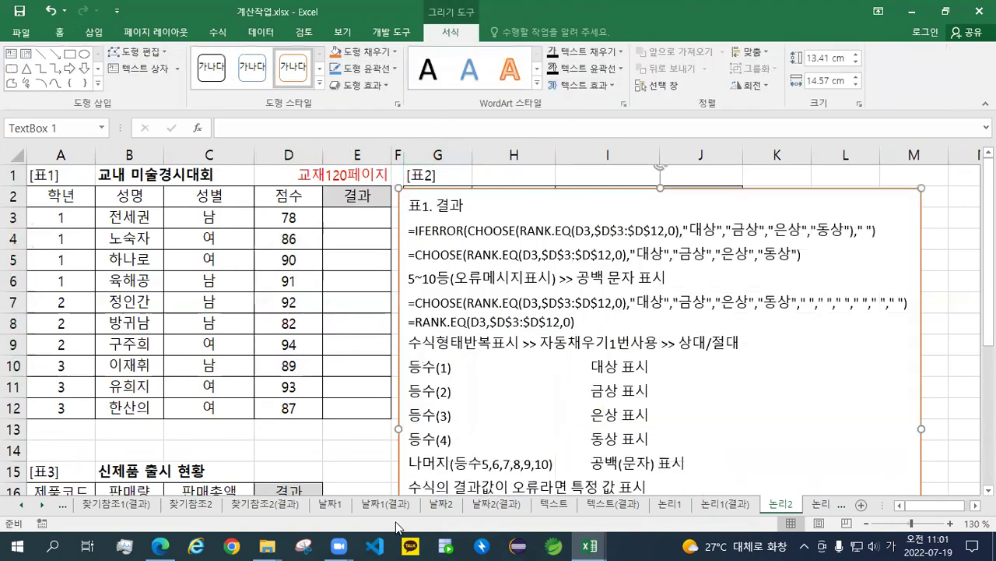
- Switch to the workbook 엑셀기능정리_컴활2급실기.xlsm and open its 함수_논리 sheet
click(590, 542)
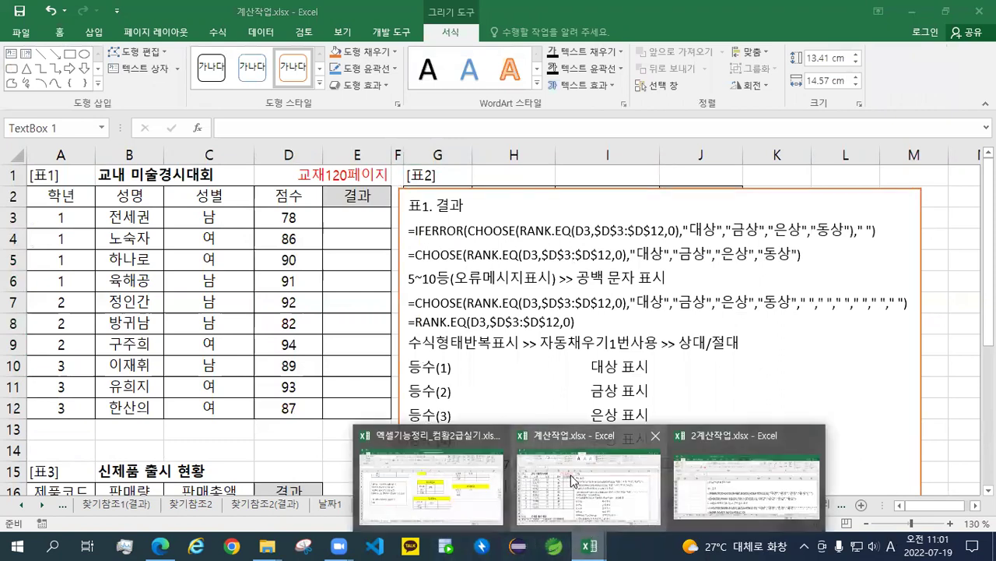
click(454, 458)
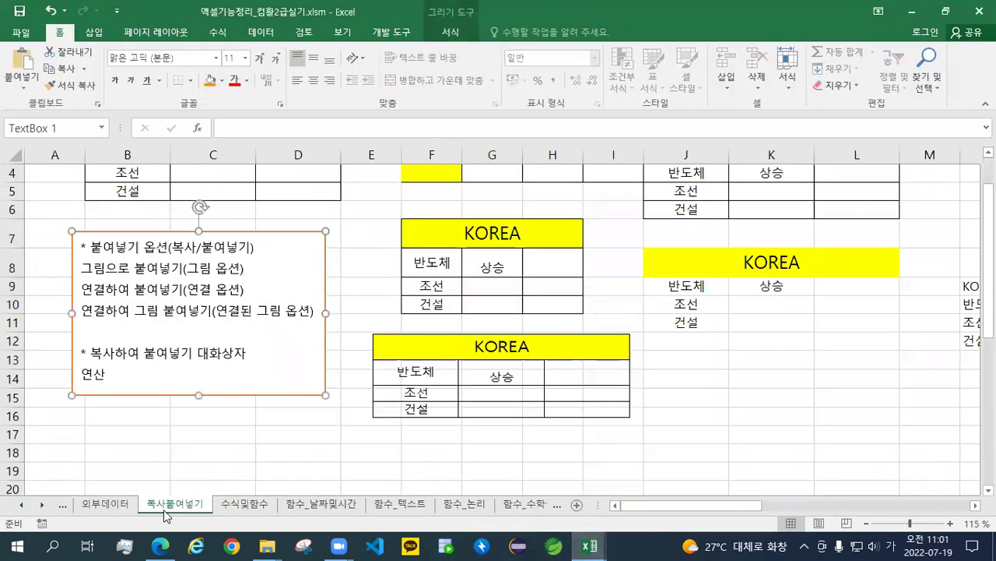
click(43, 505)
click(43, 505)
click(43, 504)
click(43, 505)
click(42, 504)
click(43, 504)
click(43, 505)
click(43, 504)
click(43, 504)
click(42, 504)
click(43, 505)
click(43, 504)
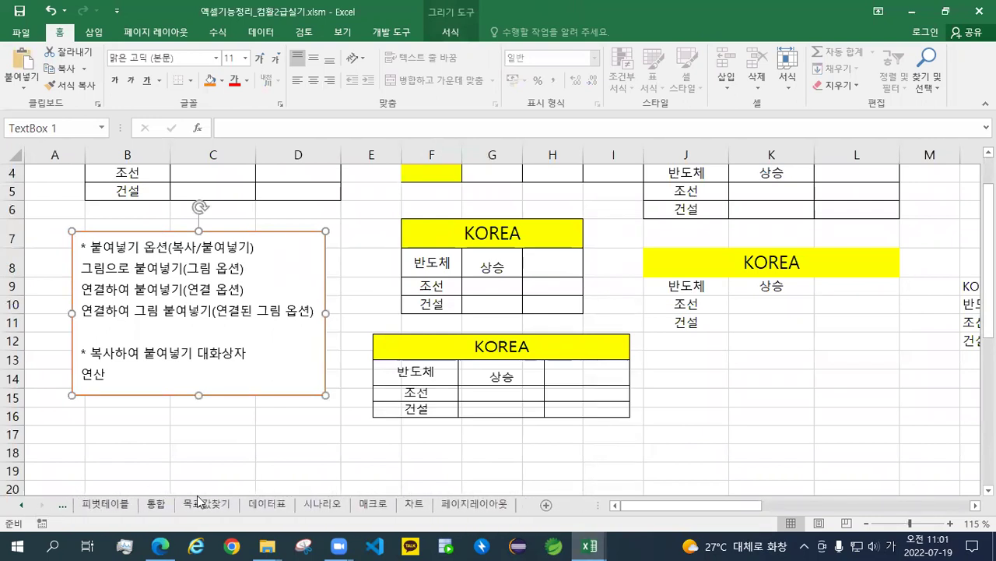
click(21, 505)
click(22, 505)
click(22, 505)
click(22, 506)
click(22, 505)
click(22, 505)
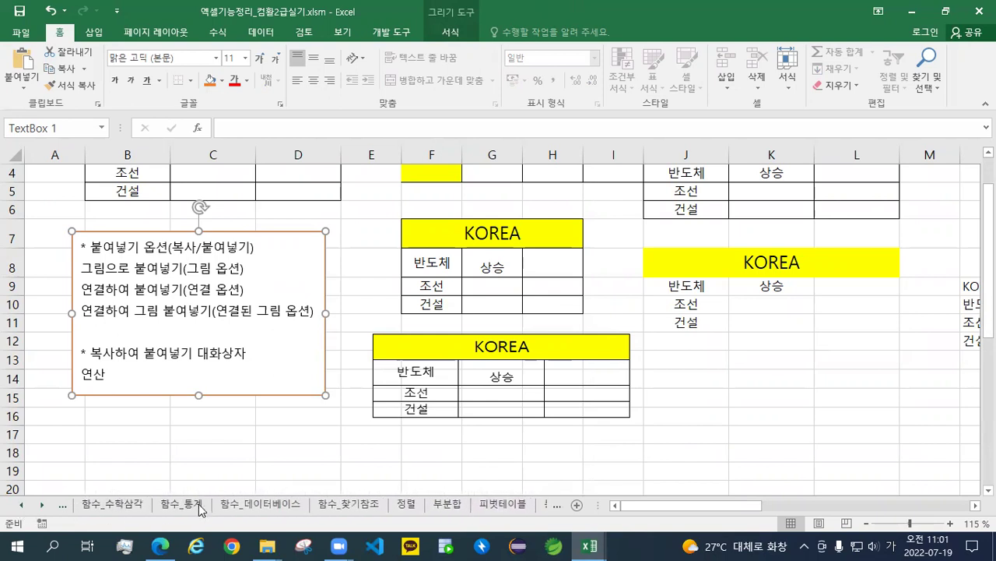
click(21, 506)
click(21, 505)
click(22, 505)
click(324, 504)
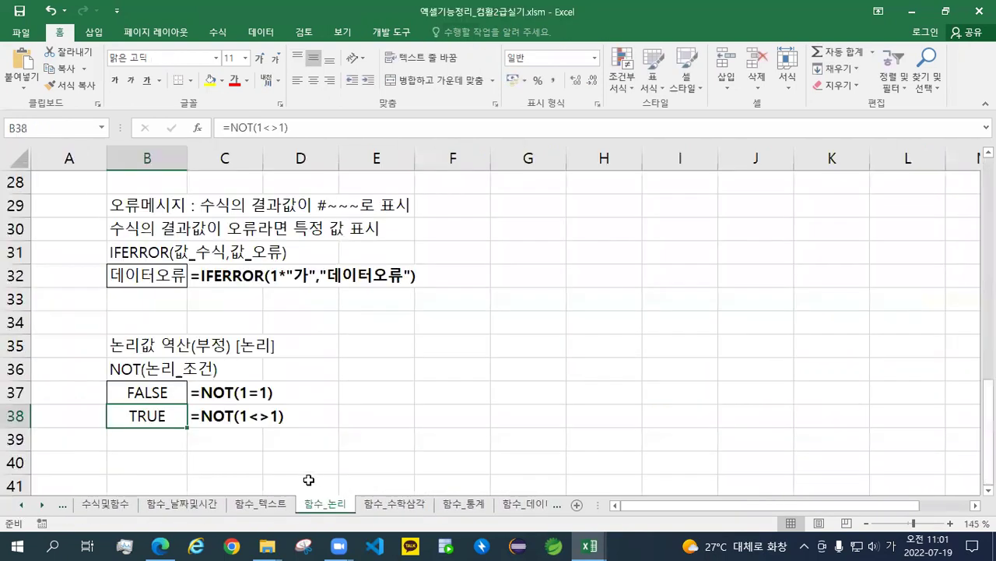
- Examine both arguments of the IFERROR example formula in B32, and close that workbook without saving
double_click(170, 279)
click(191, 275)
drag(202, 276, 227, 276)
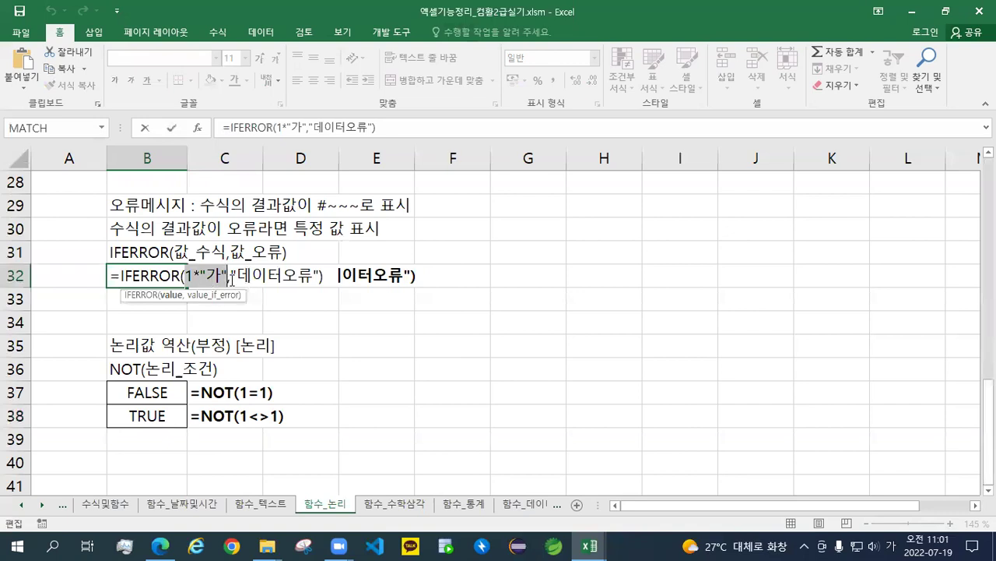
drag(236, 276, 312, 277)
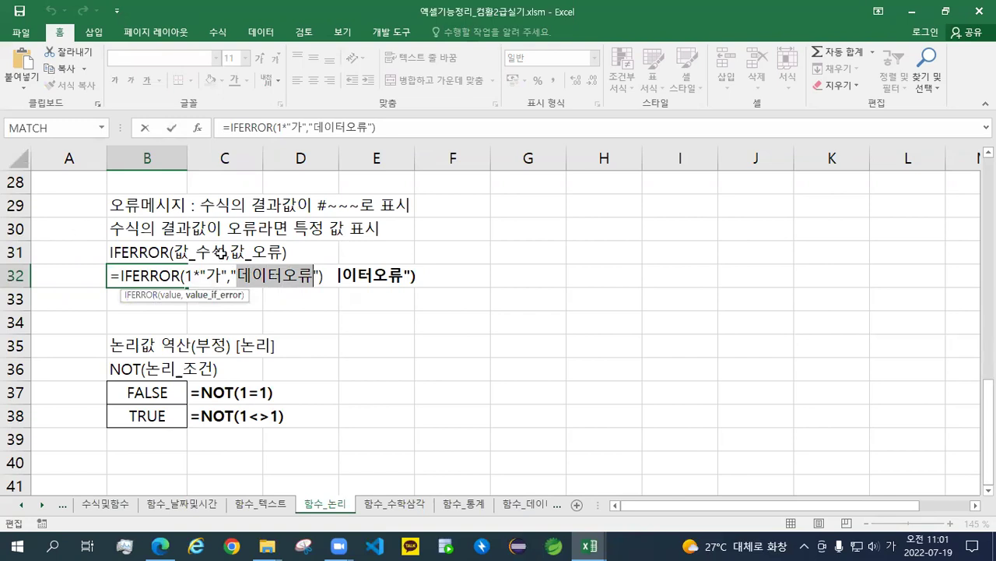
click(973, 10)
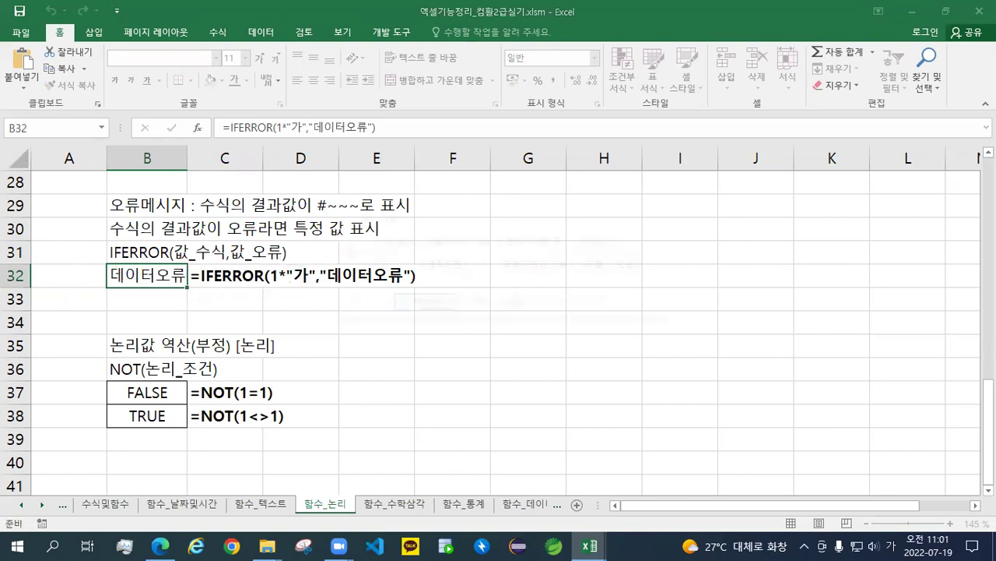
key(n)
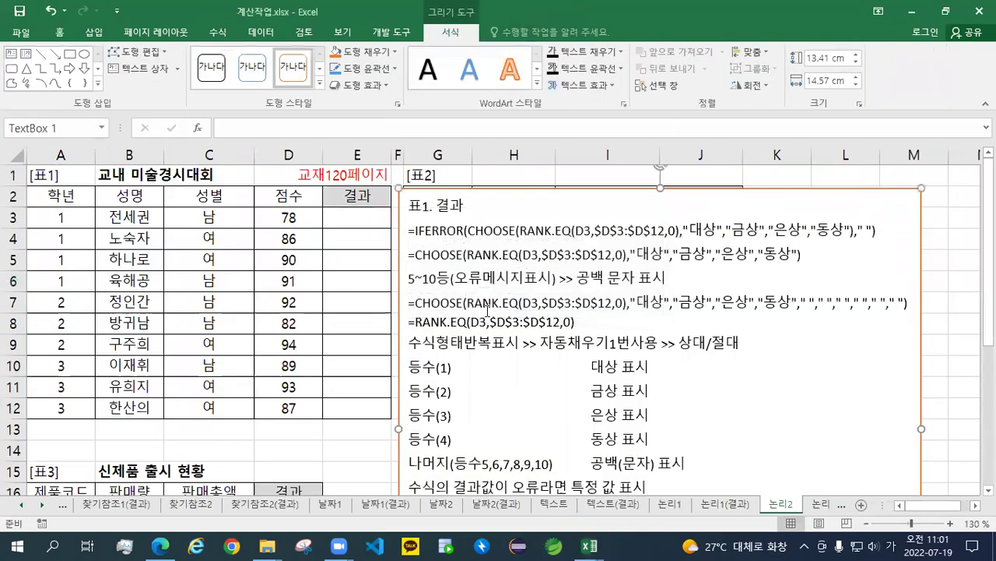
- Start a RANK.EQ formula in E3 of table 1 with D3 as the number to rank
click(348, 221)
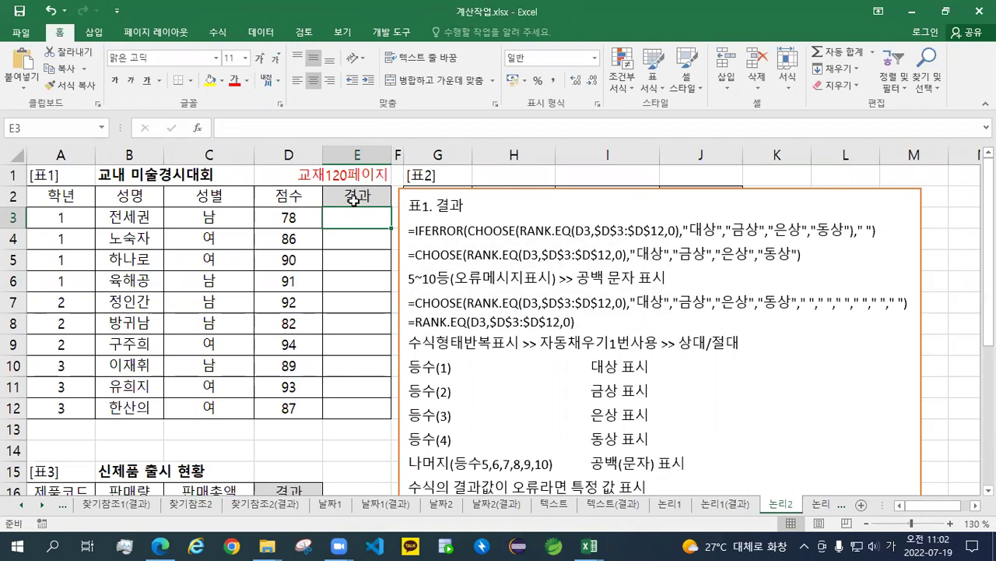
text(=)
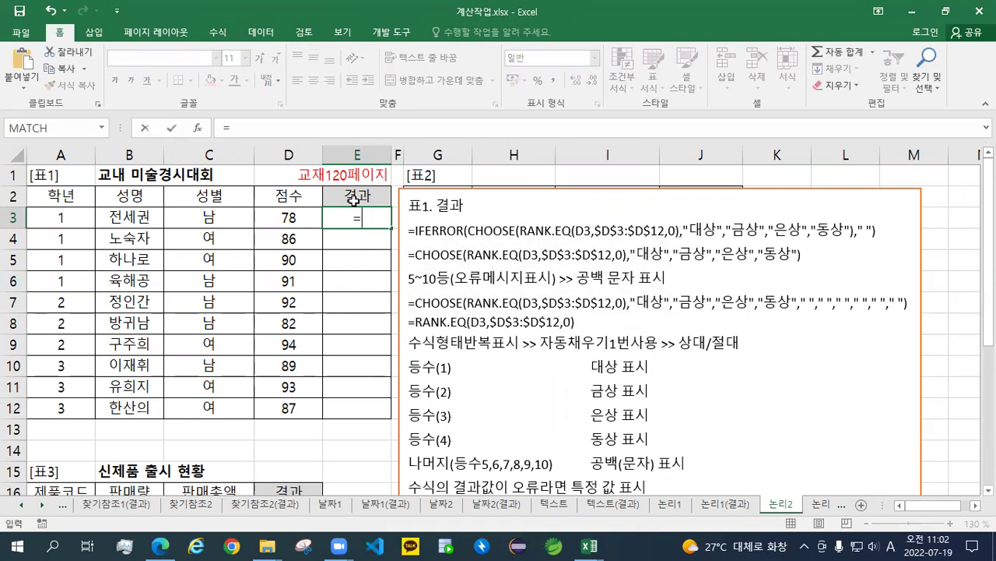
text(r)
key(BackSpace)
text(RANK)
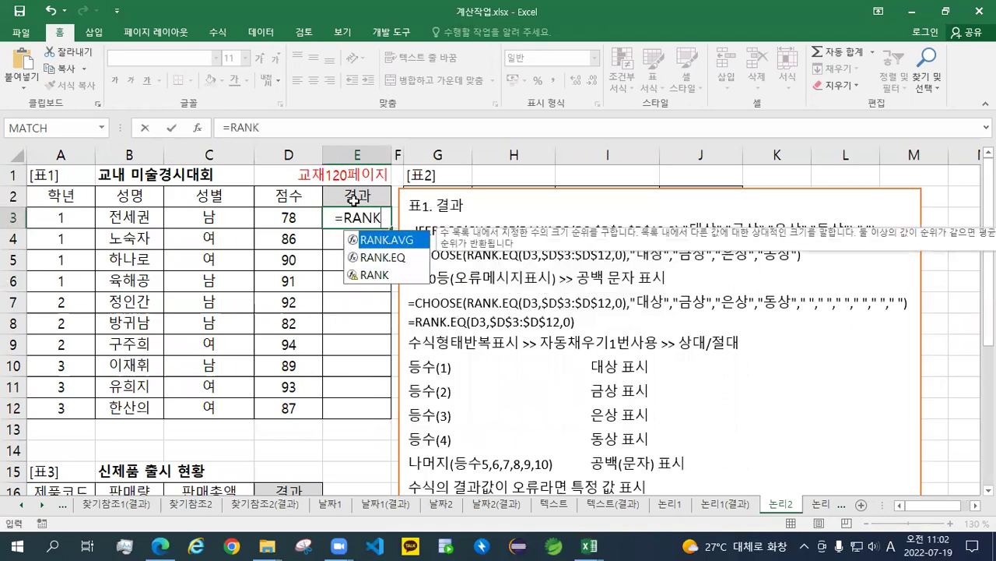
text(.EQ)
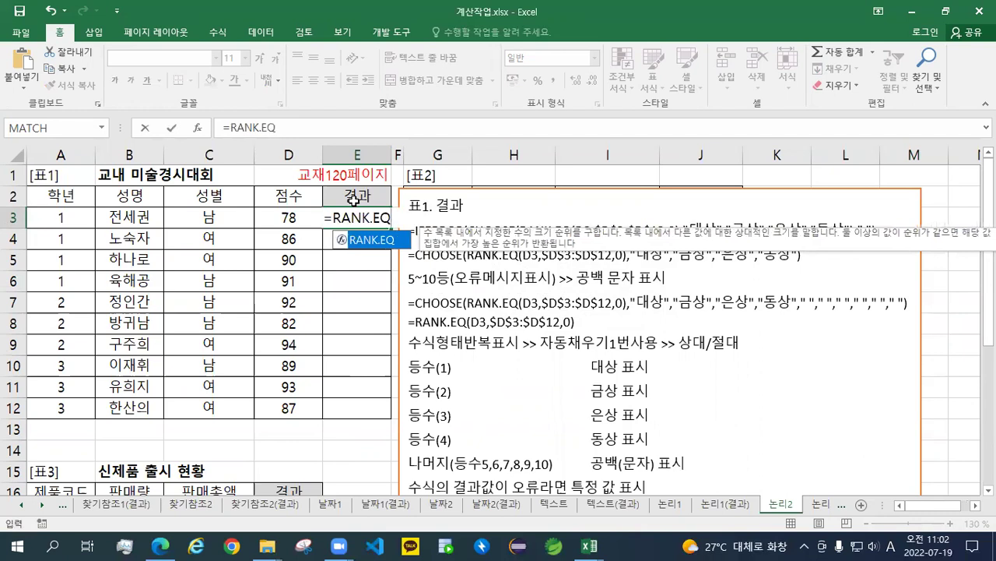
text(()
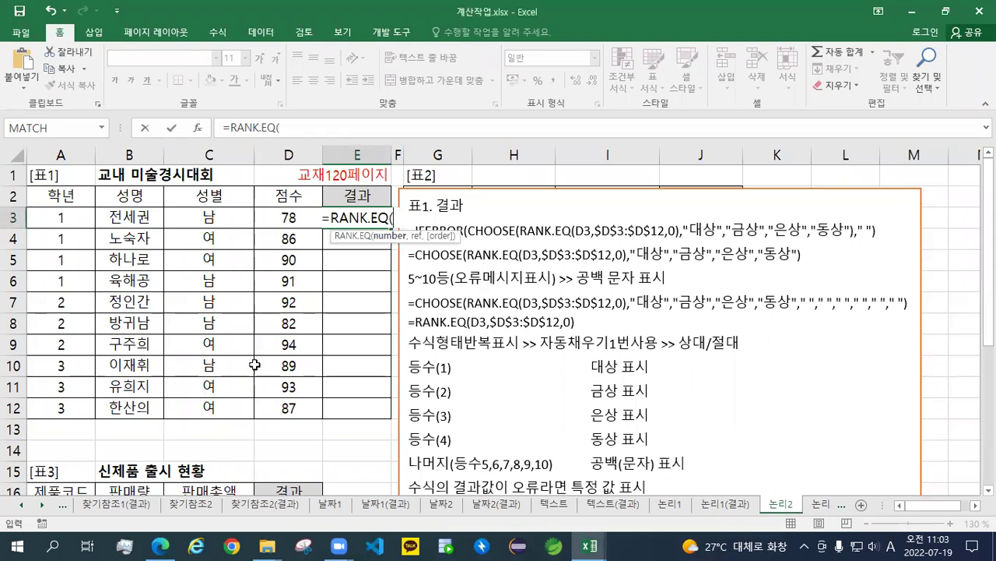
click(274, 224)
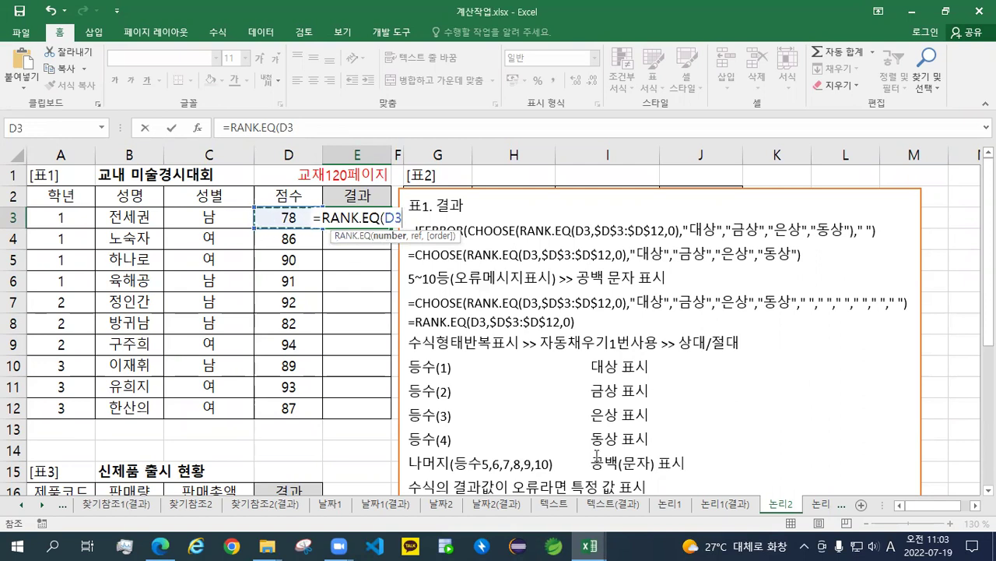
scroll(557, 448, down, 3)
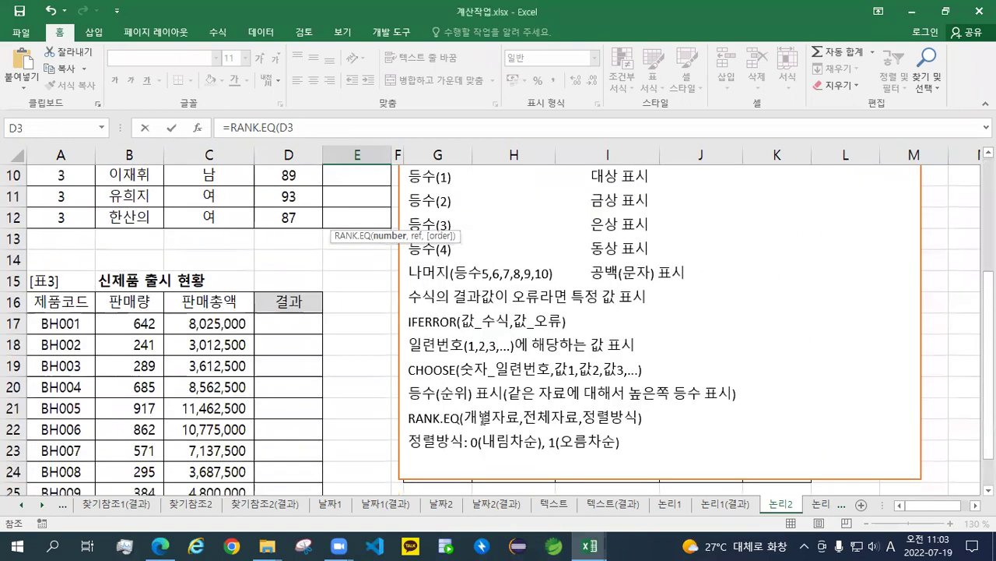
scroll(502, 331, up, 3)
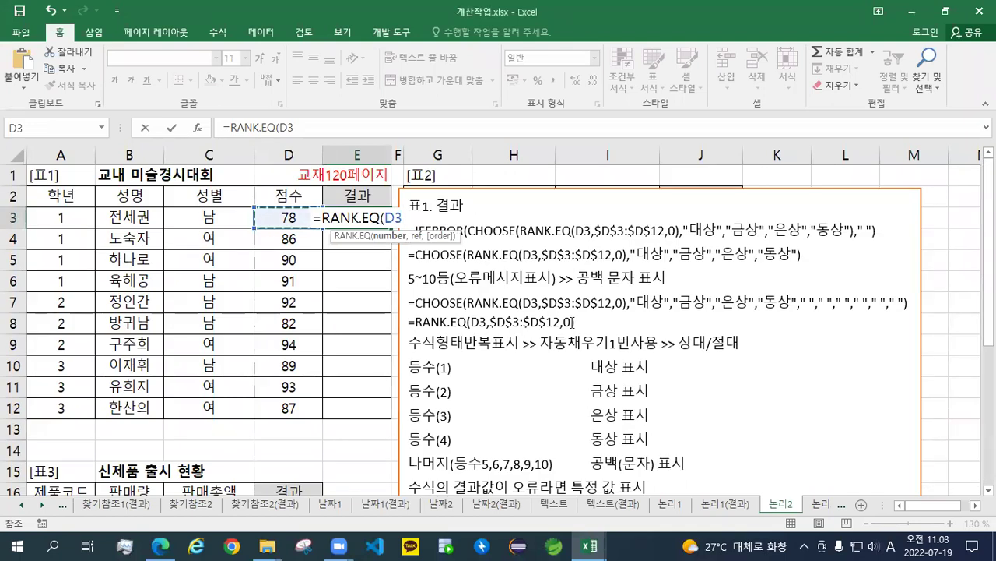
- Add the score range $D$3:$D$12 as the absolute reference argument of the RANK.EQ formula in E3
text(,)
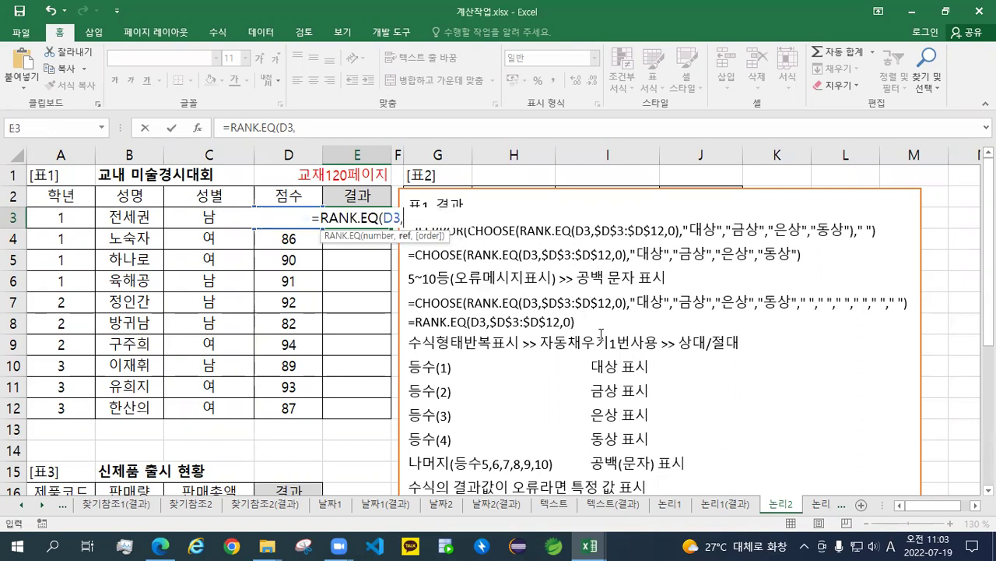
scroll(599, 401, down, 3)
scroll(545, 412, up, 3)
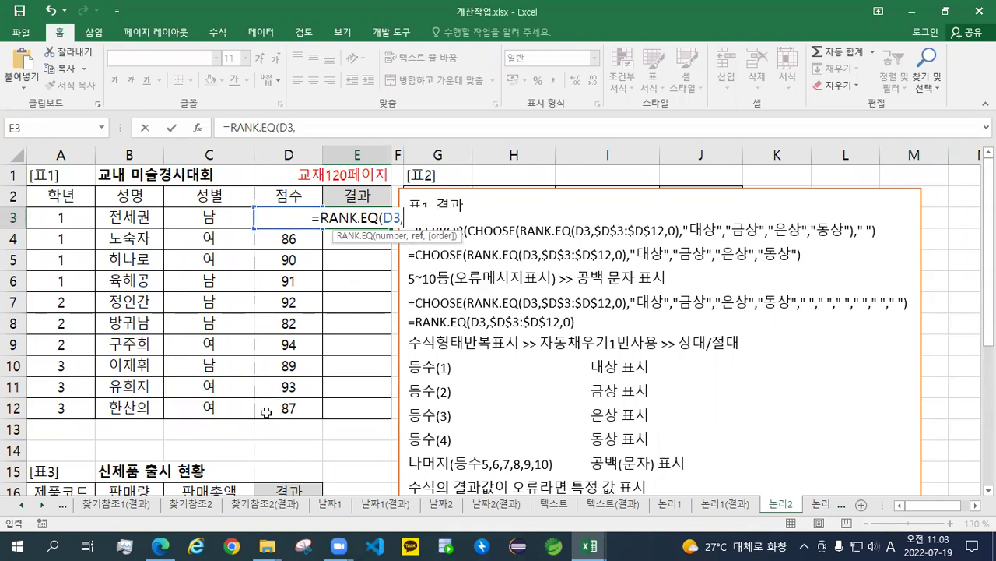
drag(268, 412, 262, 218)
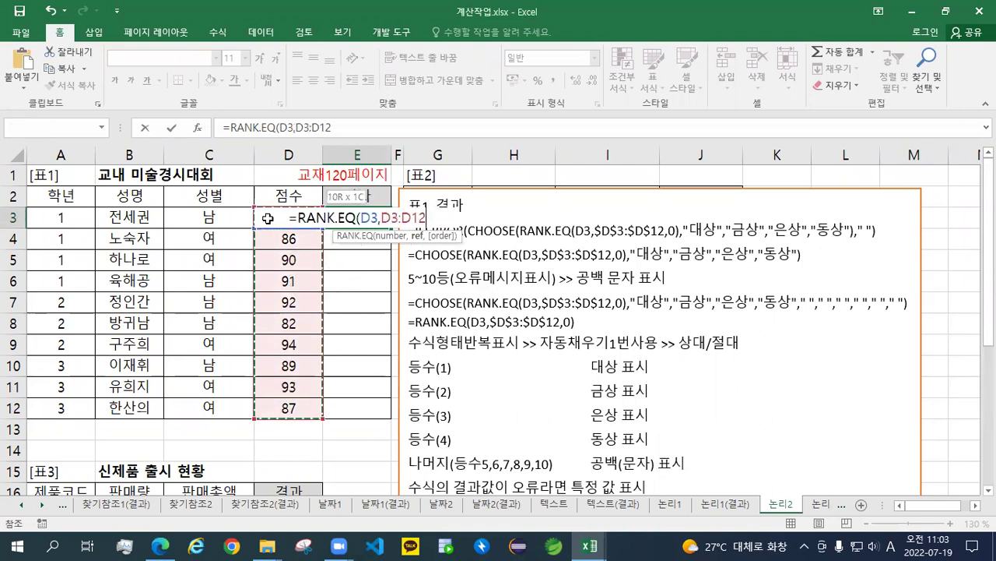
drag(322, 407, 290, 212)
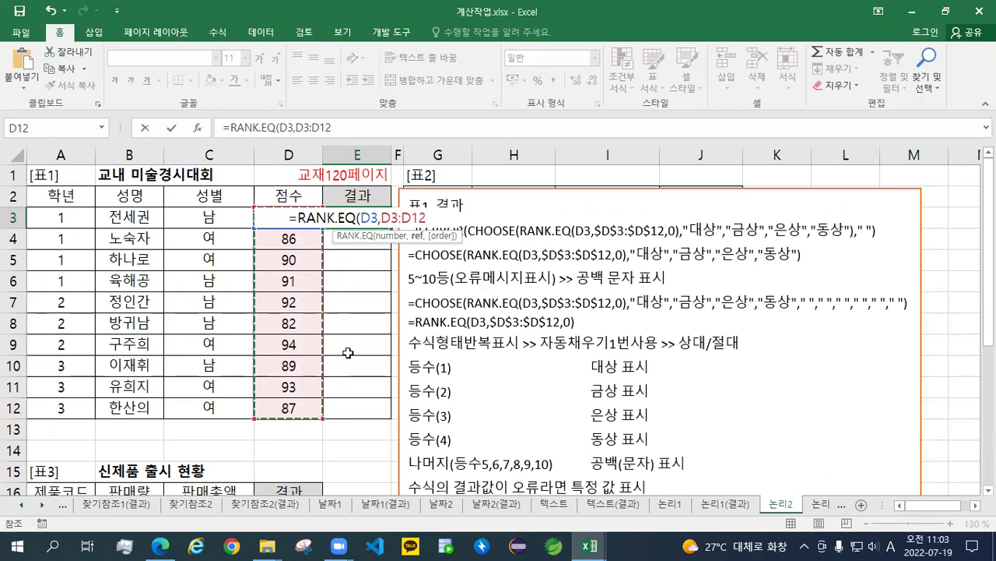
key(F4)
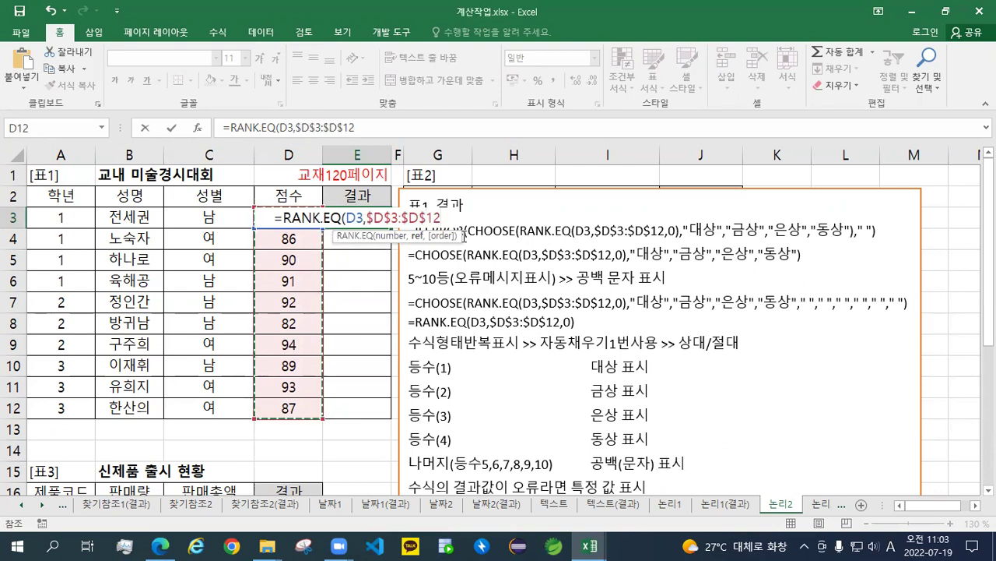
text(,)
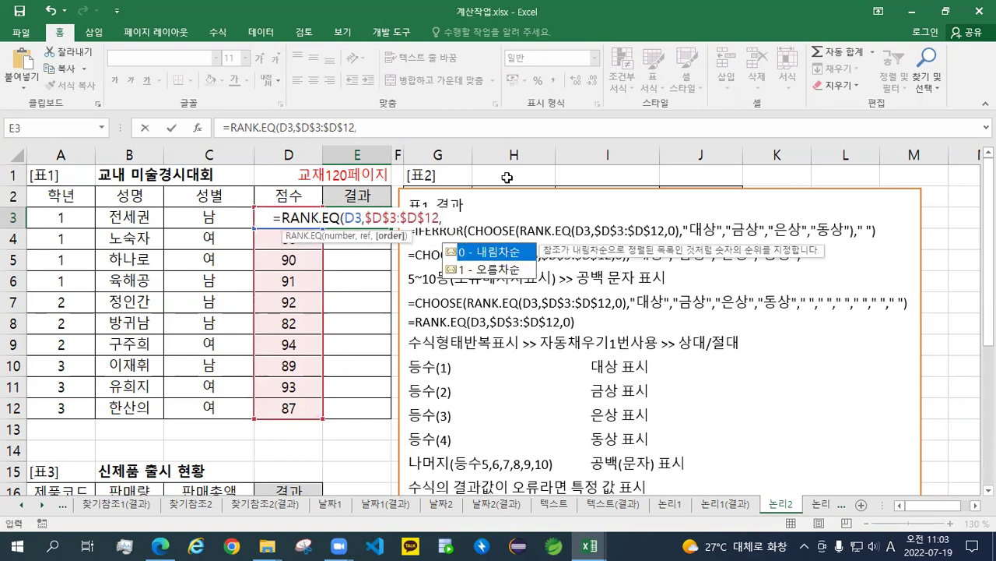
- Check the notes in the text box for the sort-order options of the RANK.EQ function
scroll(649, 415, down, 2)
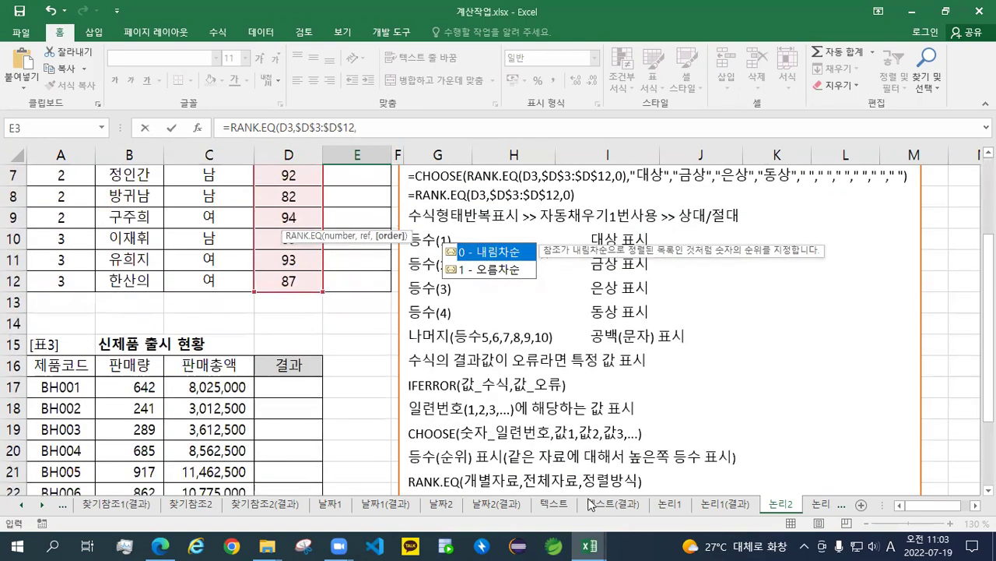
scroll(620, 470, down, 1)
scroll(621, 470, up, 2)
scroll(621, 472, down, 1)
scroll(620, 470, down, 2)
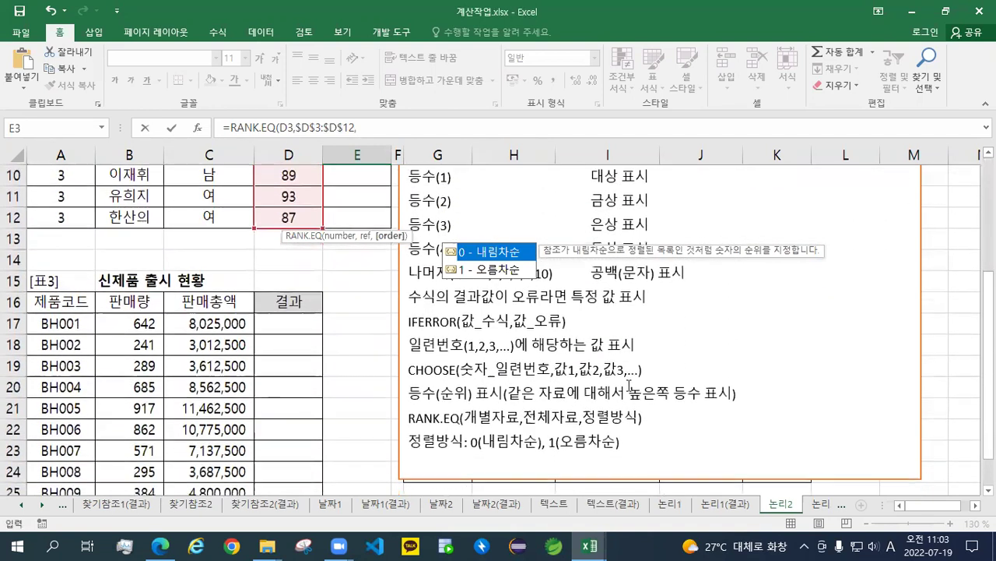
scroll(643, 443, up, 3)
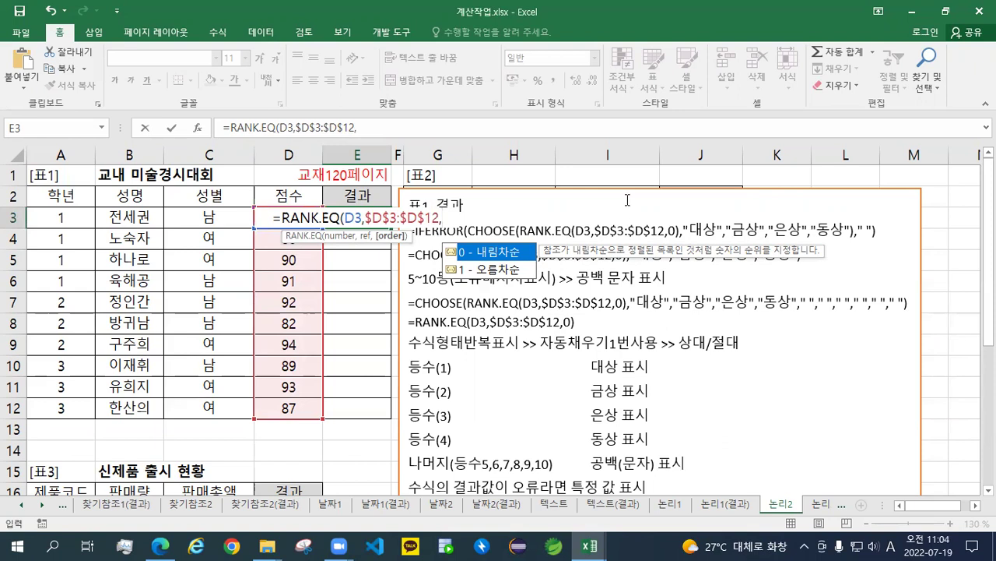
- Finish the RANK.EQ formula in E3 with sort order 0 (descending) and fill it down through E12
text(0))
key(Return)
key(Up)
drag(390, 228, 377, 425)
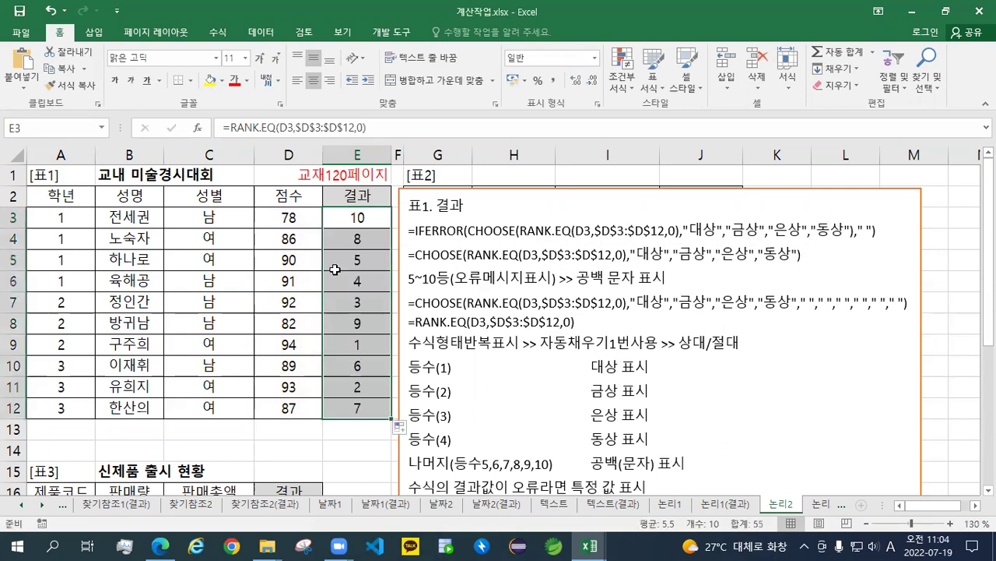
click(362, 219)
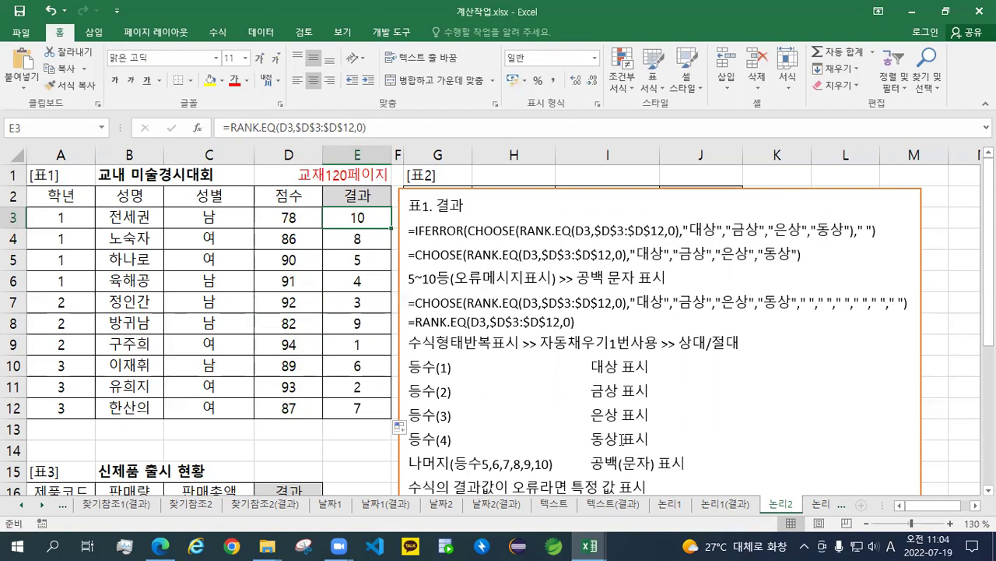
- Wrap the RANK.EQ formula in E3 in a CHOOSE function, using the rank as its index number
scroll(749, 450, down, 2)
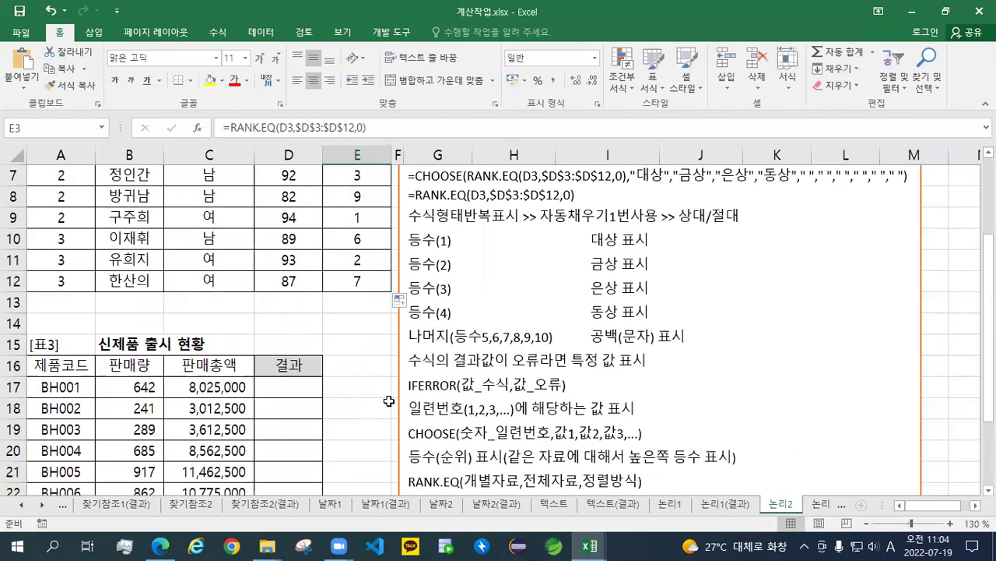
scroll(389, 401, up, 2)
double_click(341, 219)
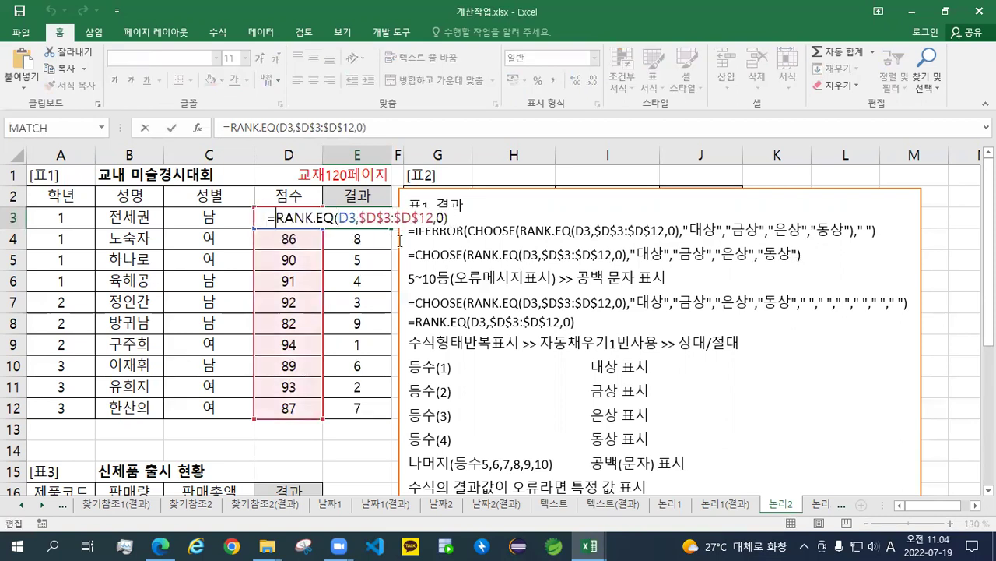
text(CHOOSE)
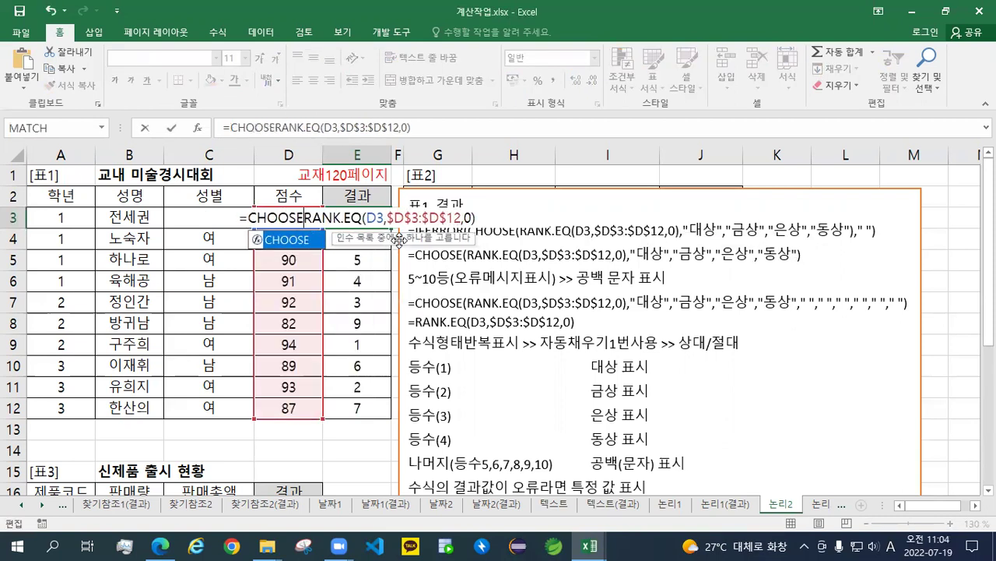
text(()
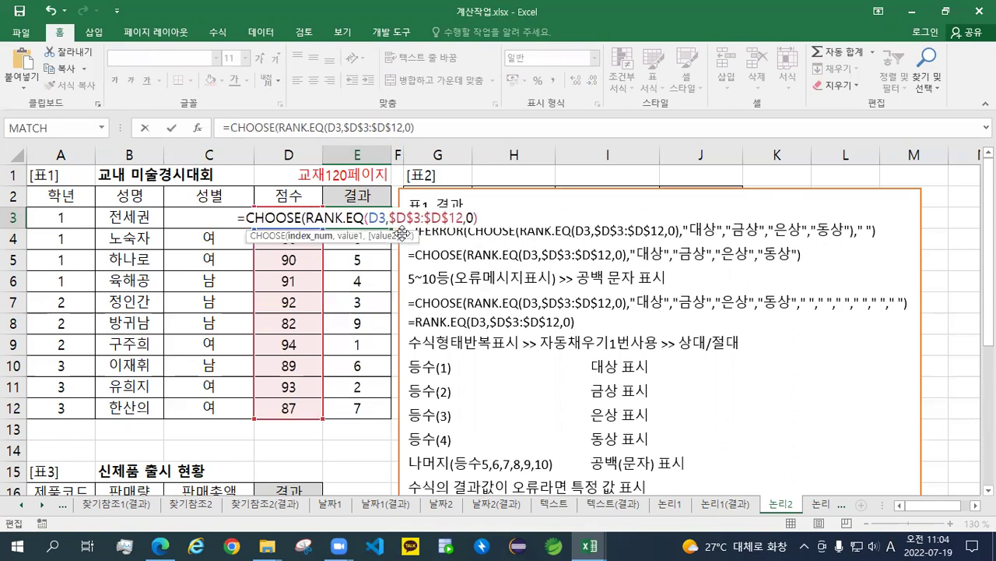
click(488, 216)
text(,)
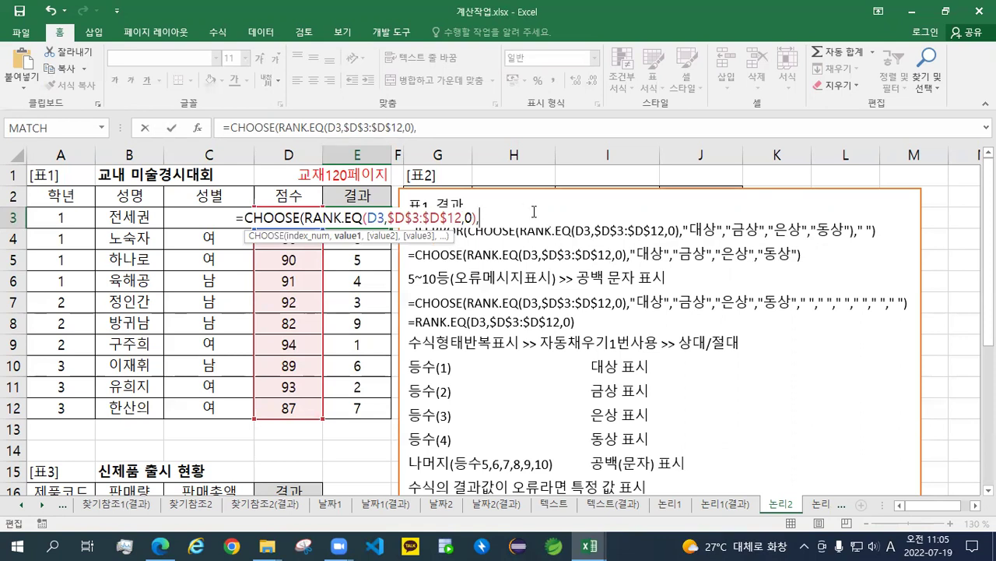
- Add "대상", "금상", "은상" and "동상" as the first four values of the CHOOSE formula in E3
text(")
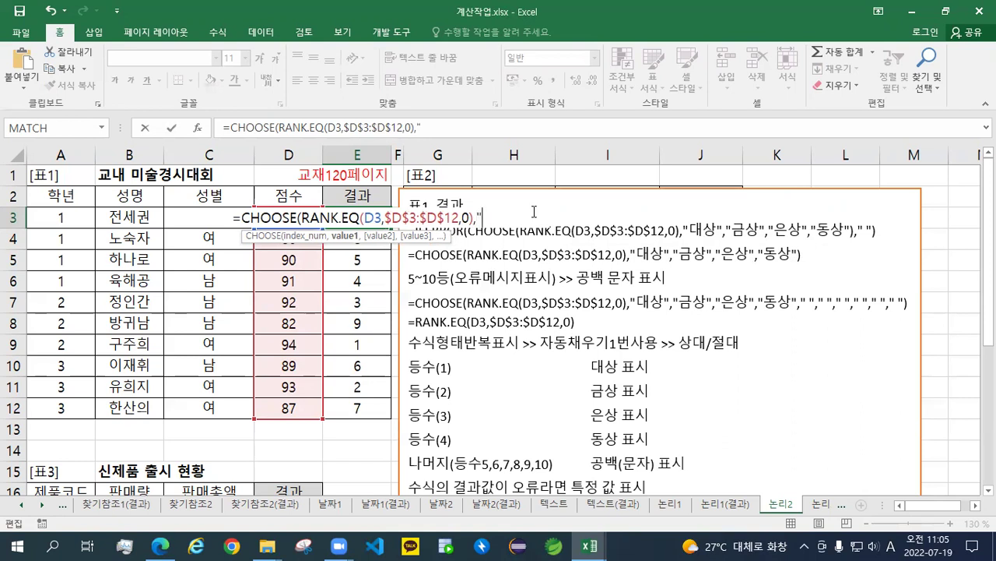
text(대상",)
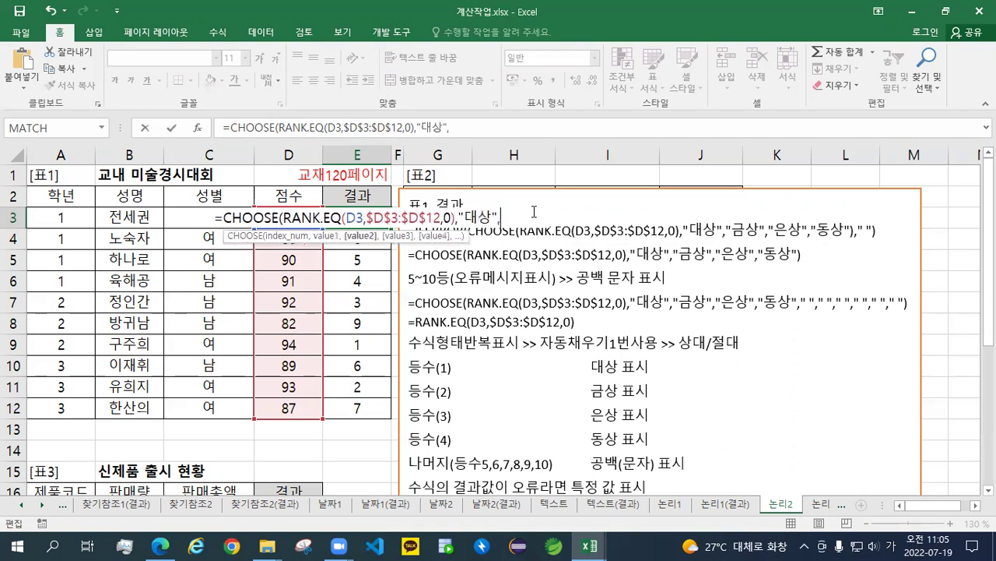
text("금상)
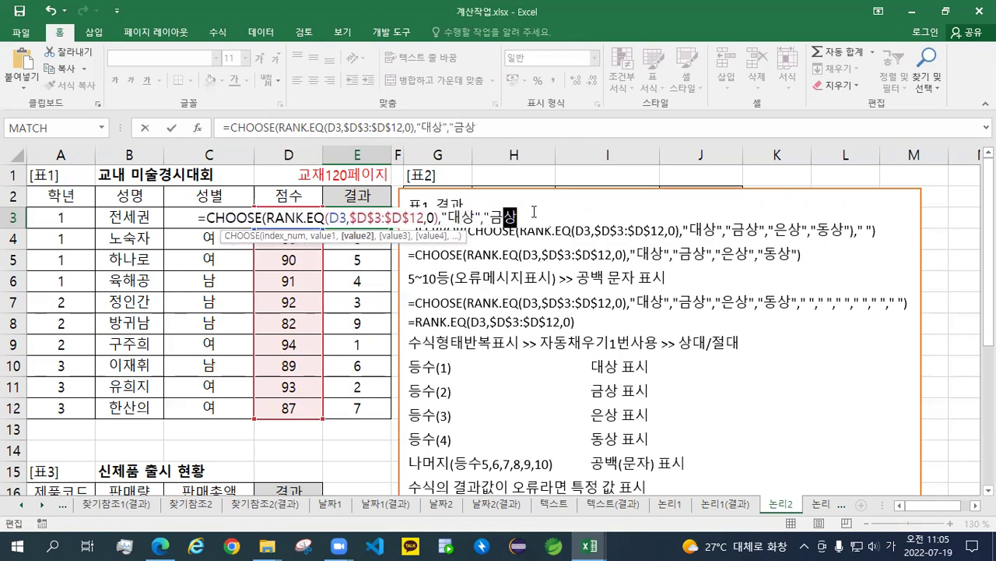
text(","은상)
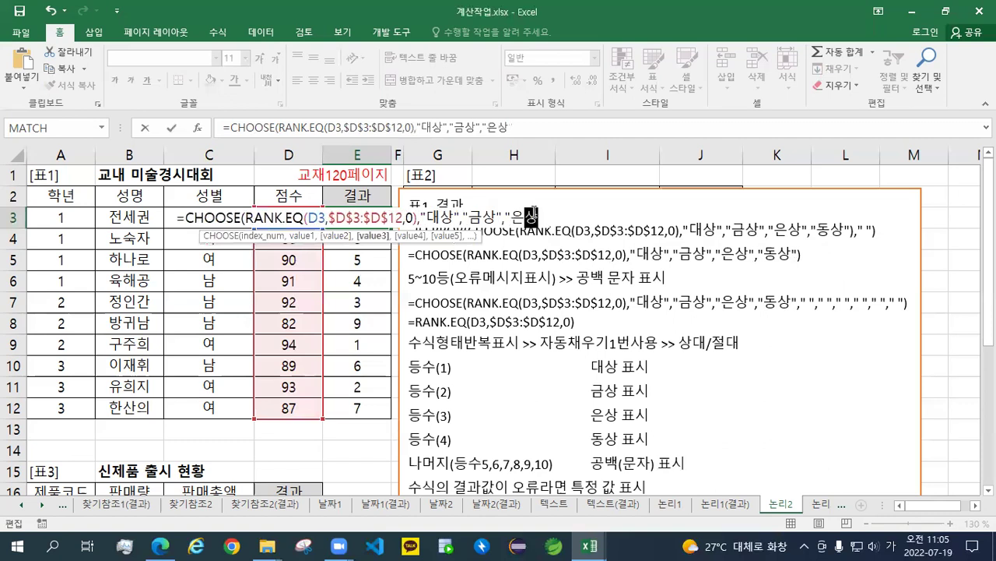
text(",")
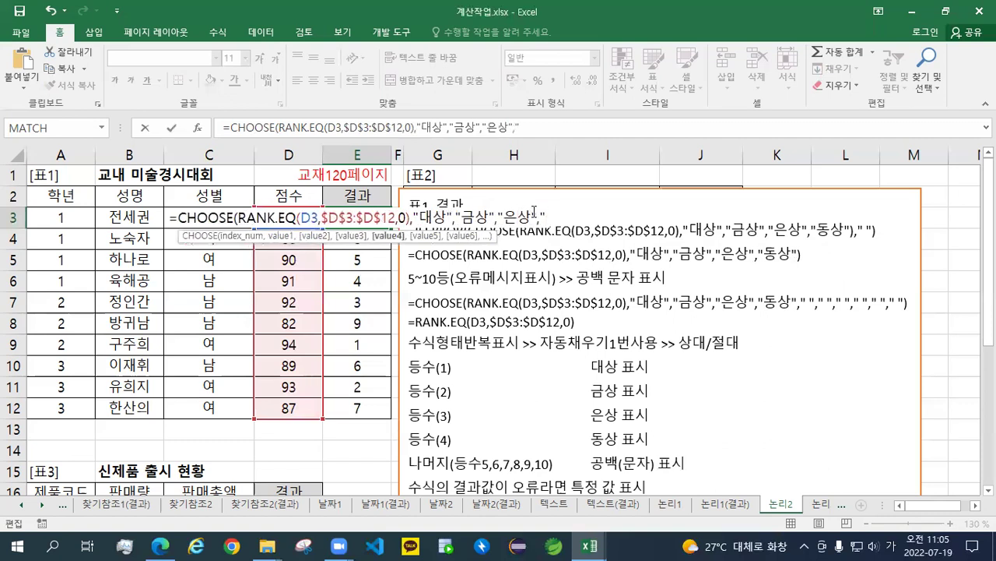
text(동상")
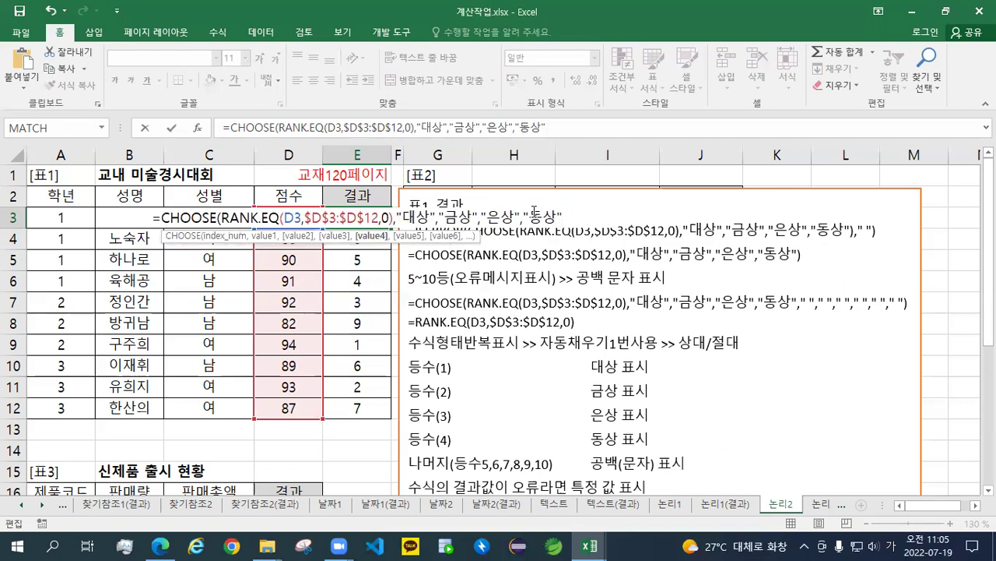
- Add six " " blank-text values for ranks 5 to 10 to the CHOOSE formula in E3, and enter the formula
text(," "," "," ",)
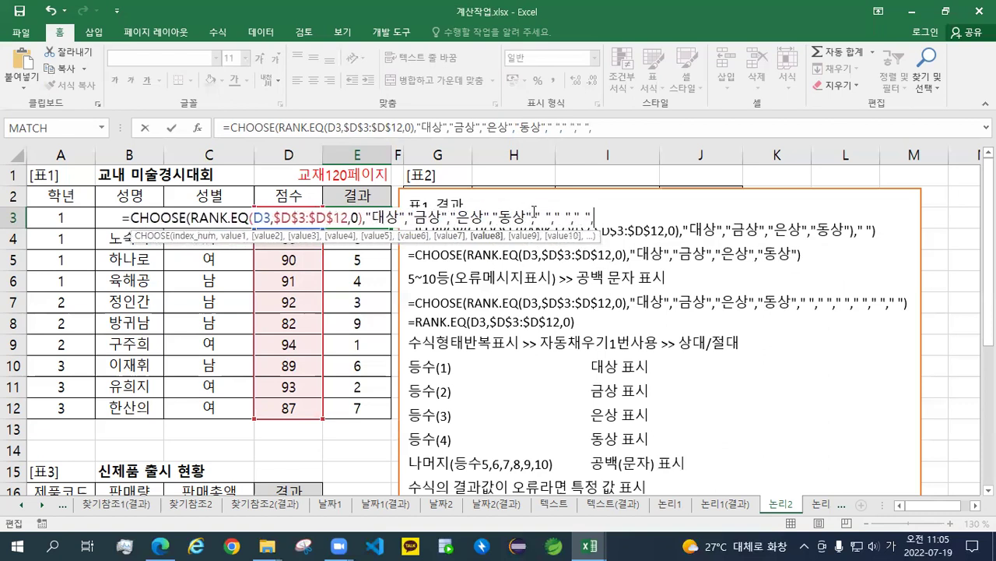
text(" ",)
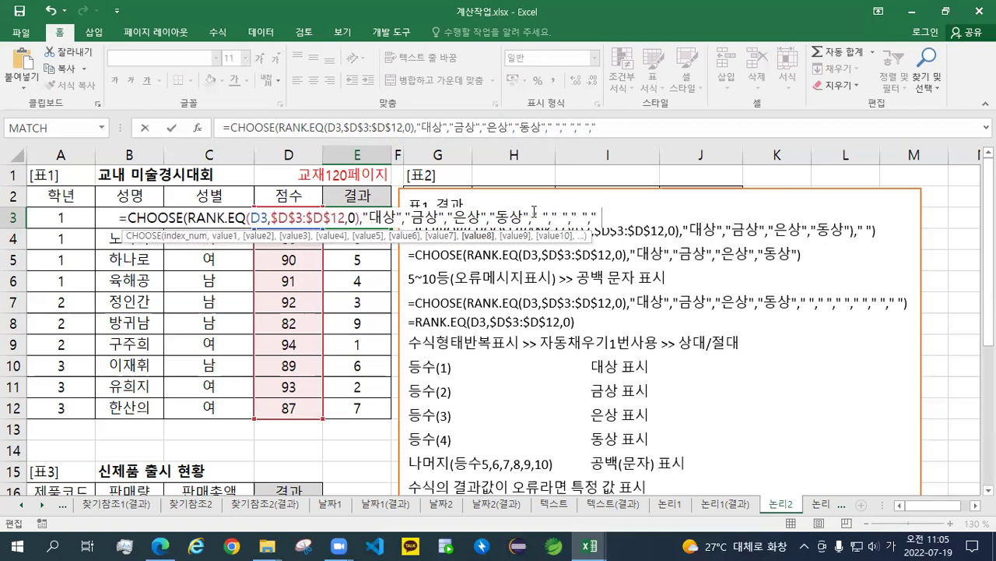
text(" "," ",)
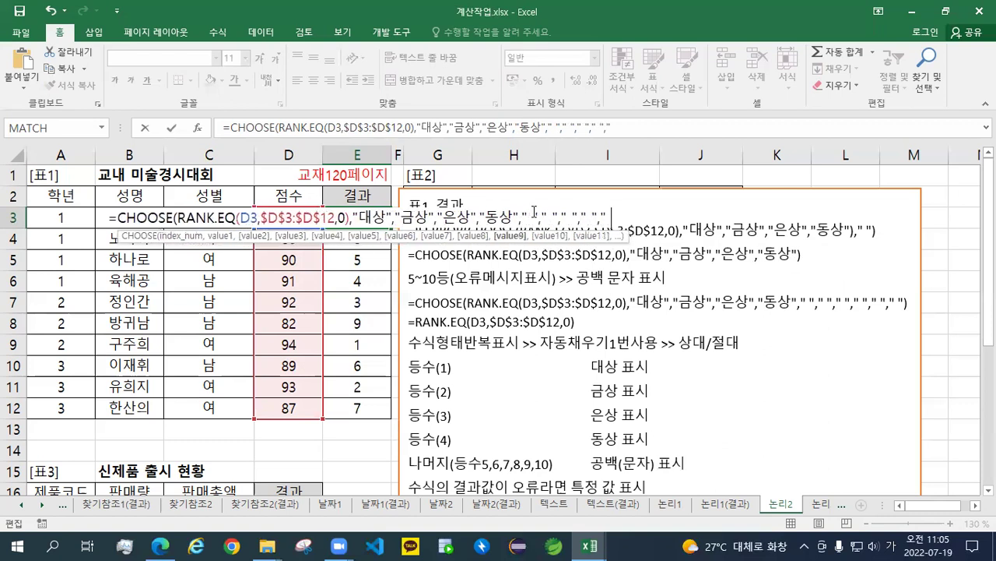
text( "))
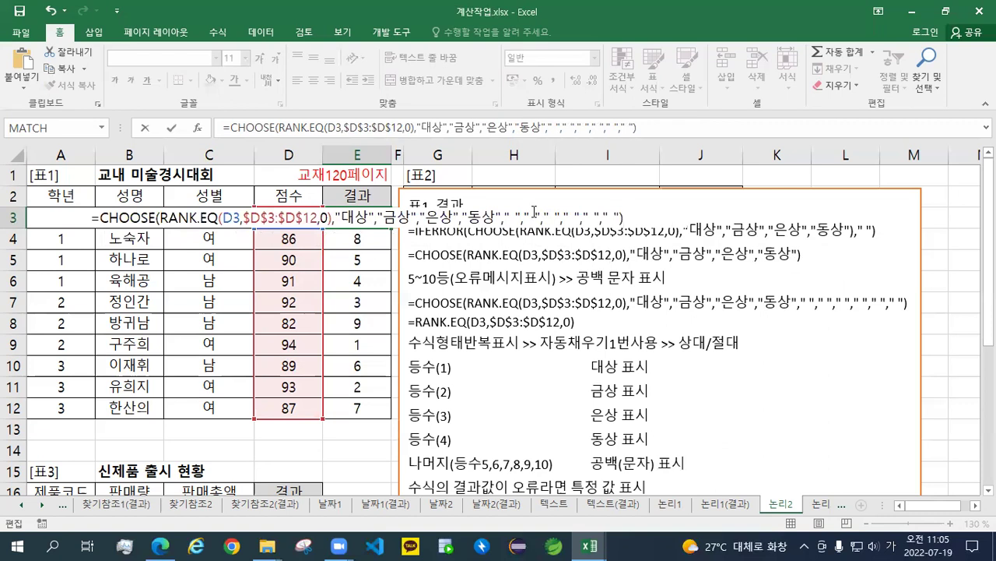
key(BackSpace)
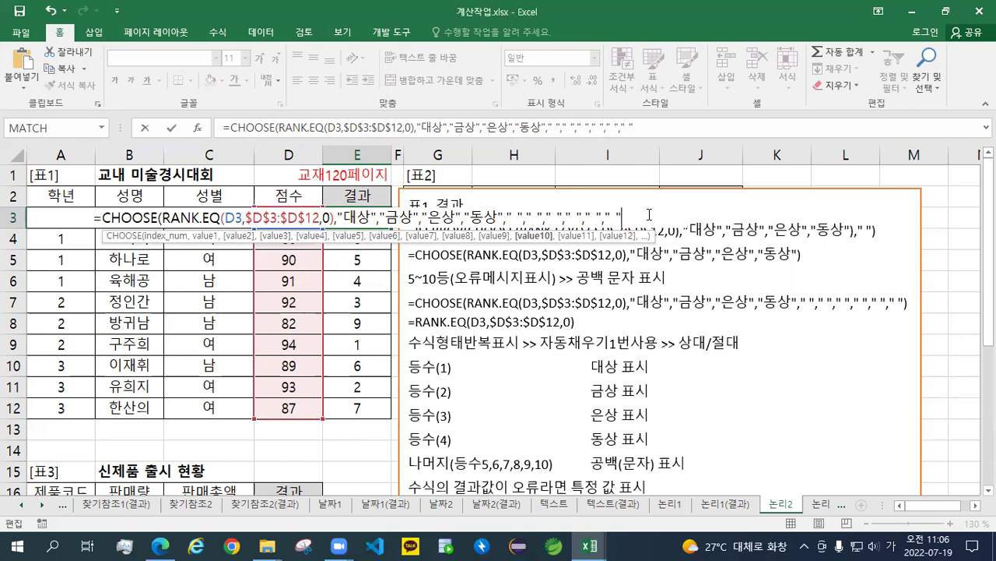
text())
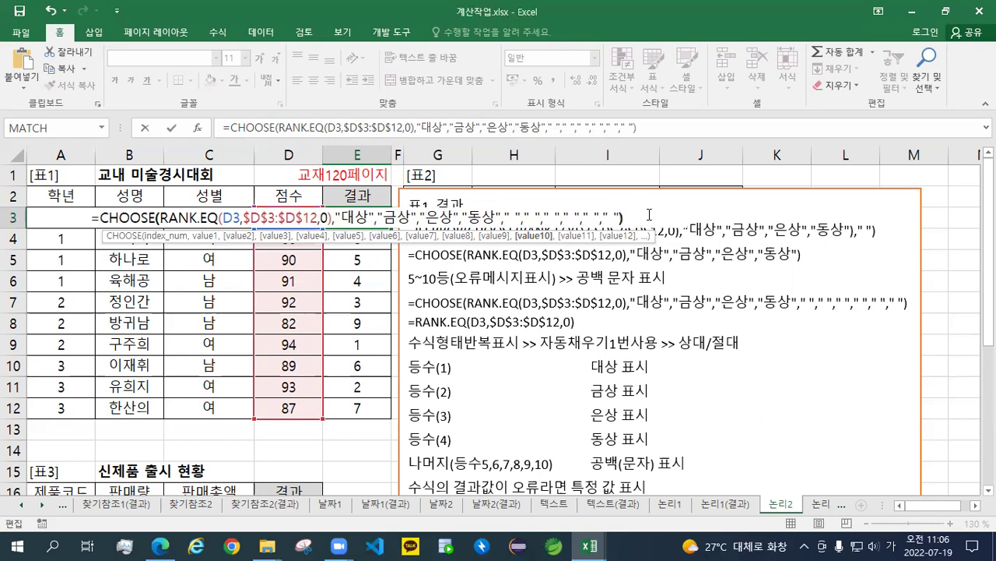
key(Return)
key(Up)
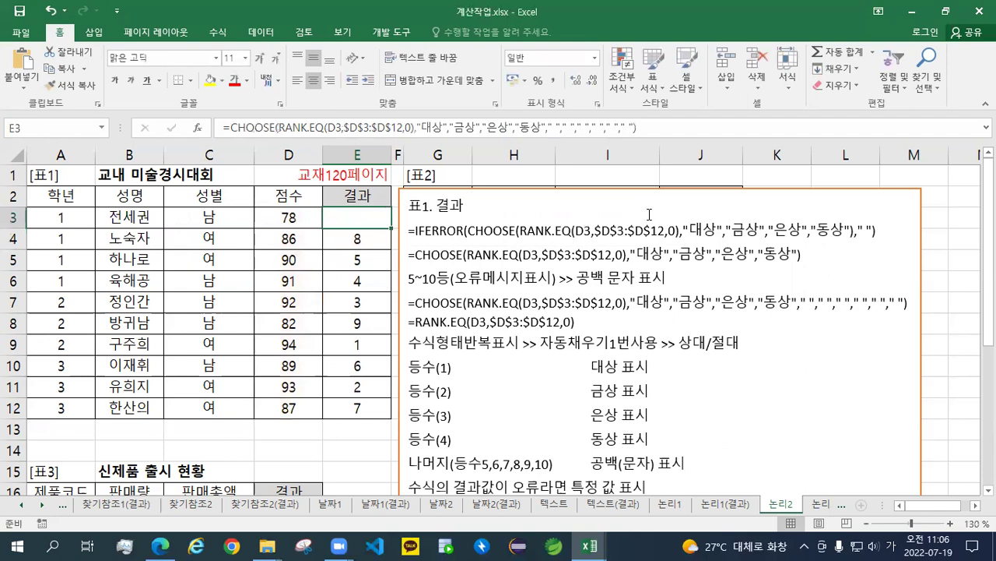
- Enlarge the long CHOOSE formula and RANK.EQ formula lines in the notes text box, and move the box lower on the sheet
click(551, 329)
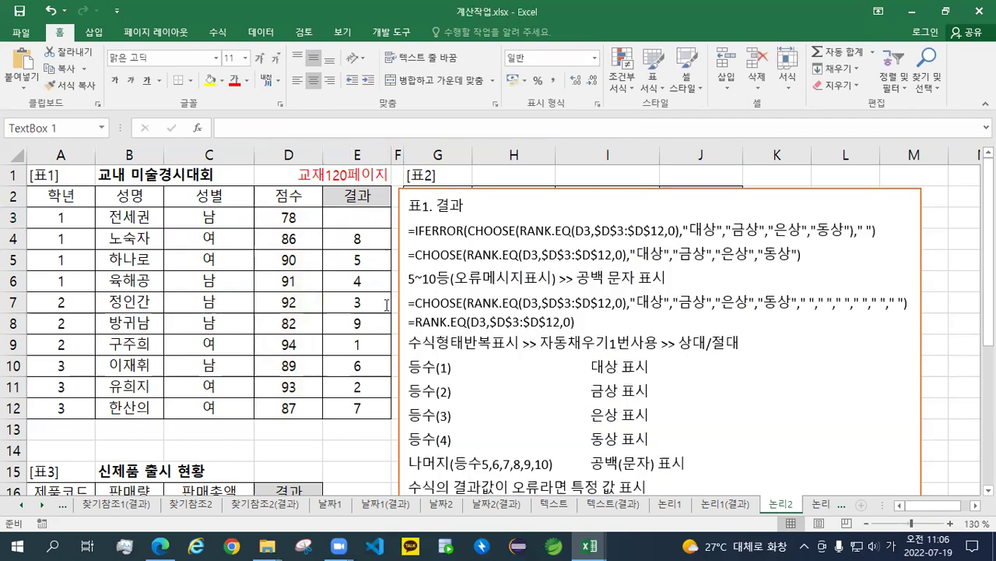
drag(575, 322, 408, 303)
click(480, 266)
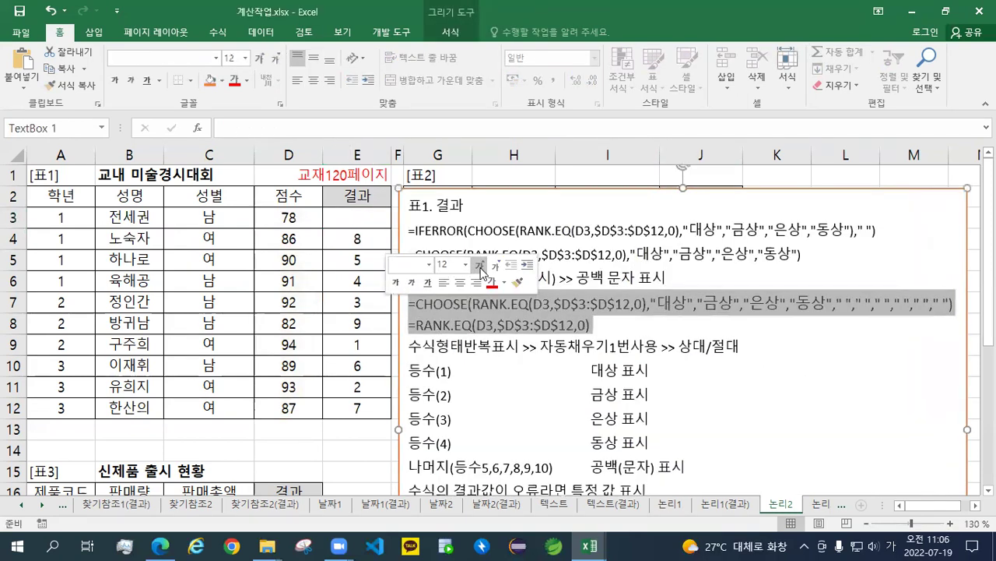
click(480, 266)
click(480, 267)
drag(566, 189, 391, 301)
- Fill the CHOOSE formula from E3 down through E12, and reposition the notes text box over the lower rows of table 1
click(377, 222)
drag(392, 228, 357, 411)
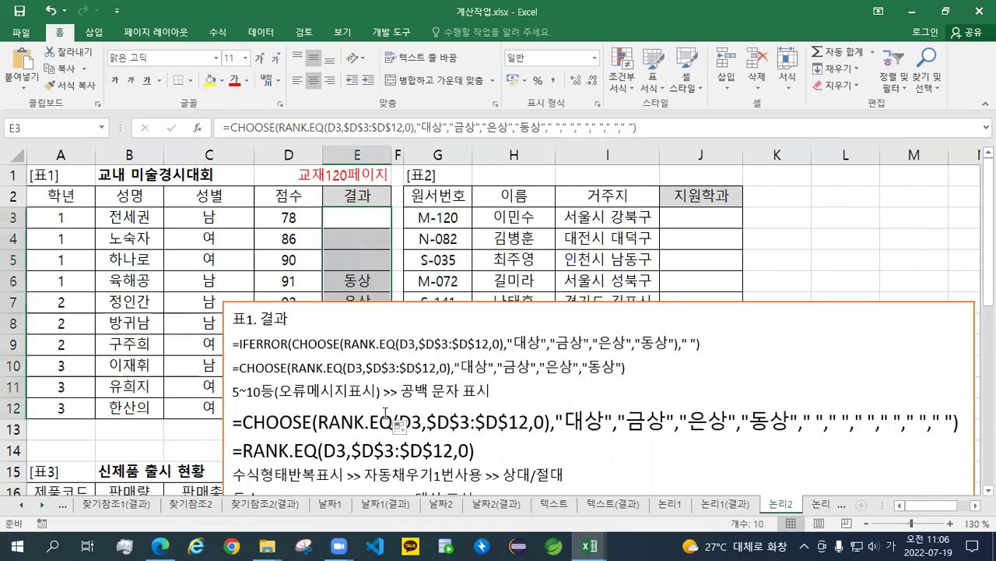
click(531, 305)
mouse_move(506, 322)
mouse_down()
mouse_move(436, 422)
mouse_move(434, 404)
mouse_up()
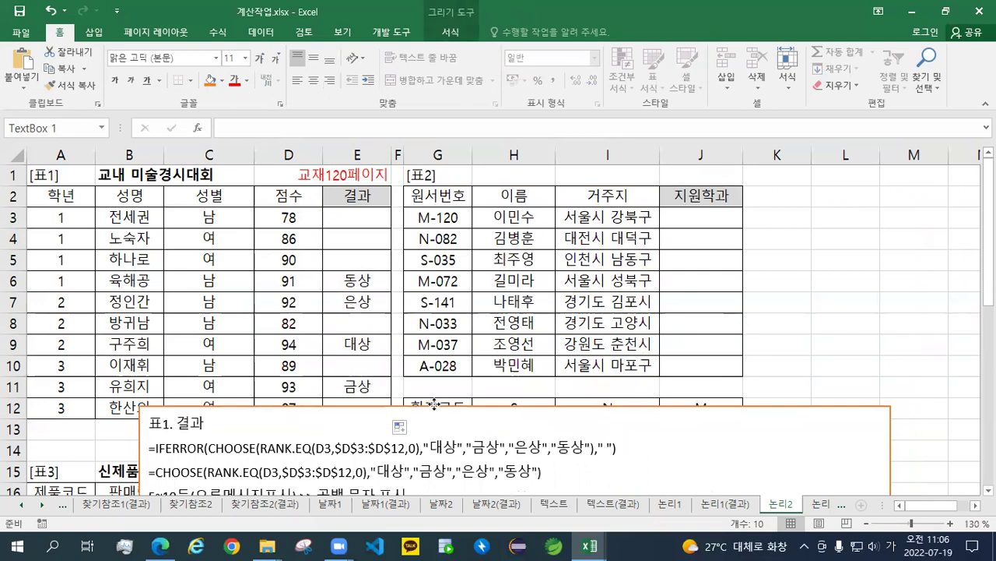
drag(435, 402, 385, 350)
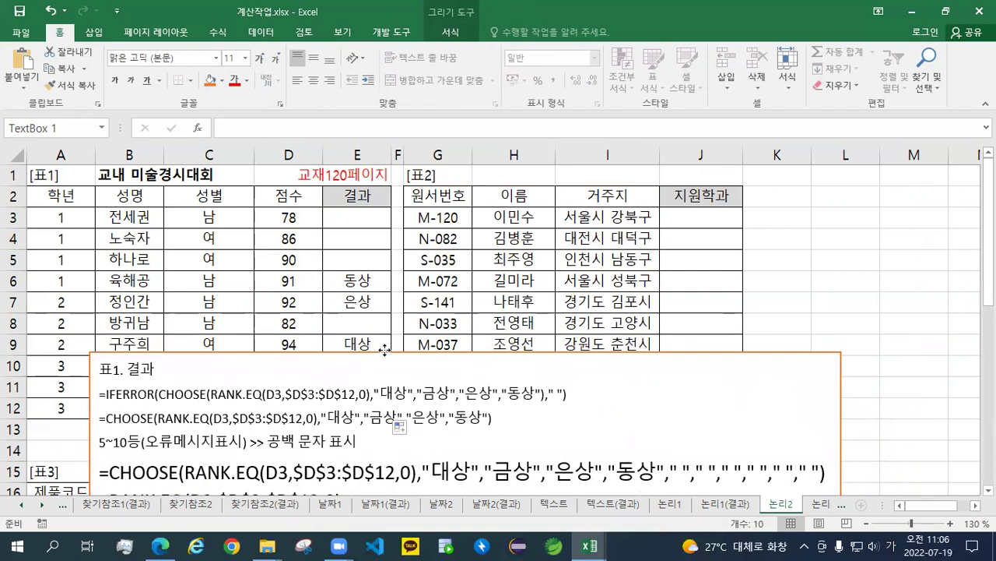
- Remove the six blank-text values from the CHOOSE formula in E3, leaving the four prizes, and fill it down through E12
click(368, 223)
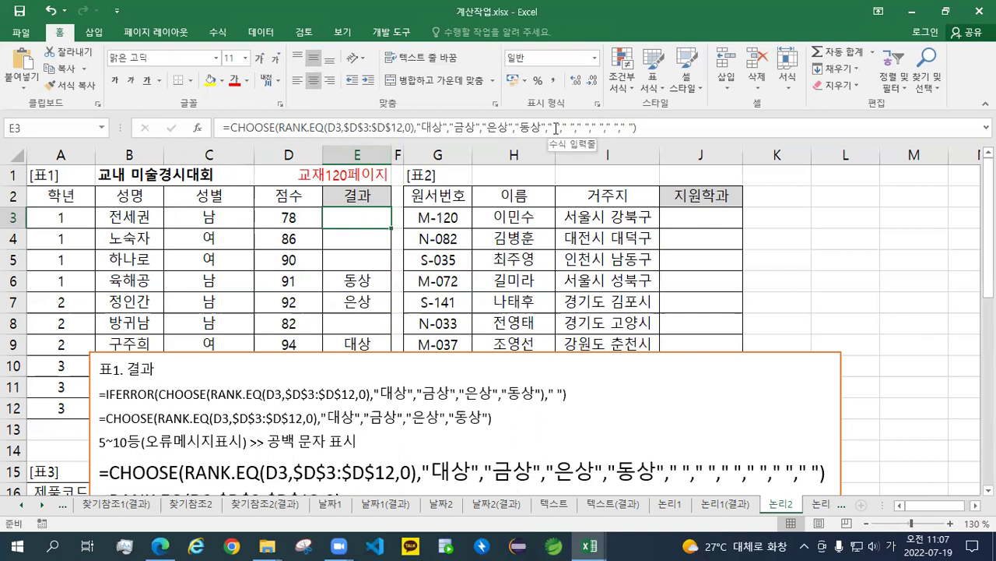
double_click(365, 221)
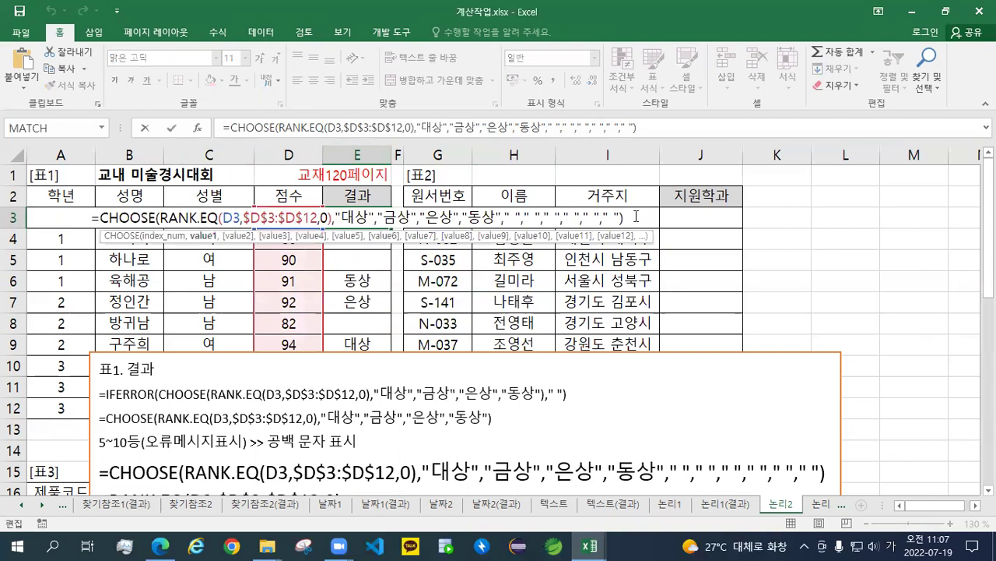
click(636, 217)
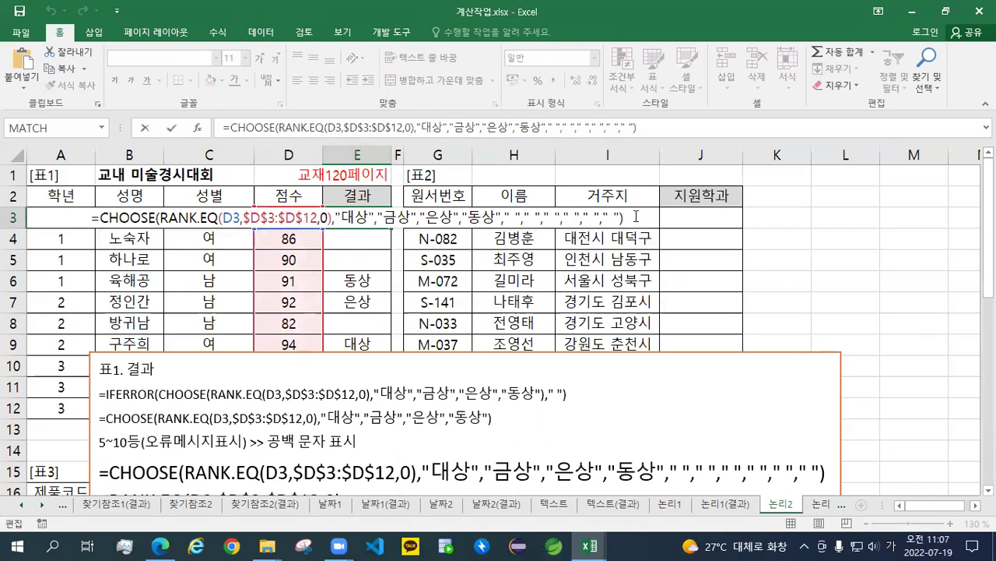
key(BackSpace)
key(BackSpace)
key(BackSpace)
key(BackSpace)
key(BackSpace)
key(BackSpace)
key(BackSpace)
key(BackSpace)
key(BackSpace)
key(BackSpace)
key(BackSpace)
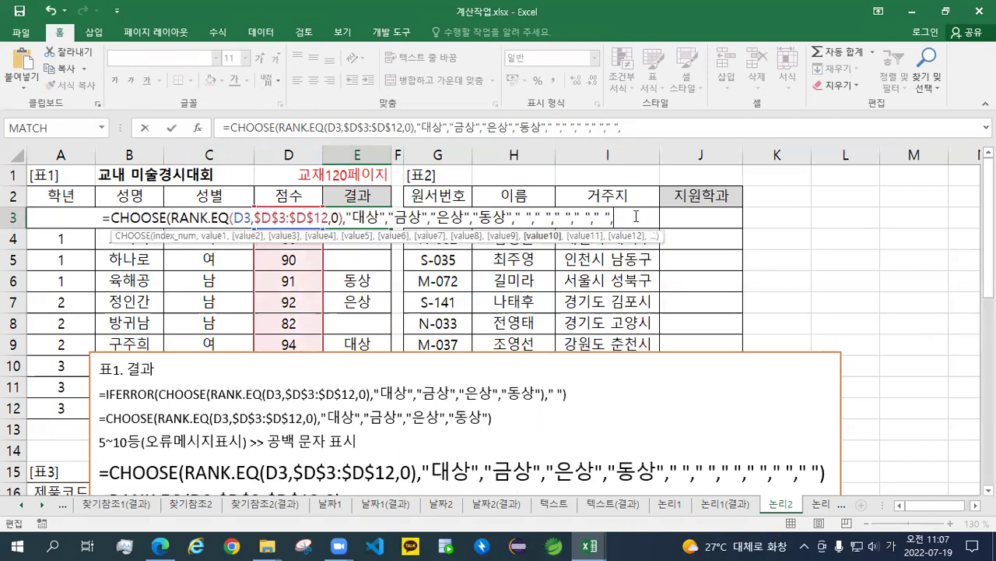
key(BackSpace)
key(BackSpace)
key(BackSpace)
key(BackSpace)
key(BackSpace)
key(BackSpace)
key(BackSpace)
key(BackSpace)
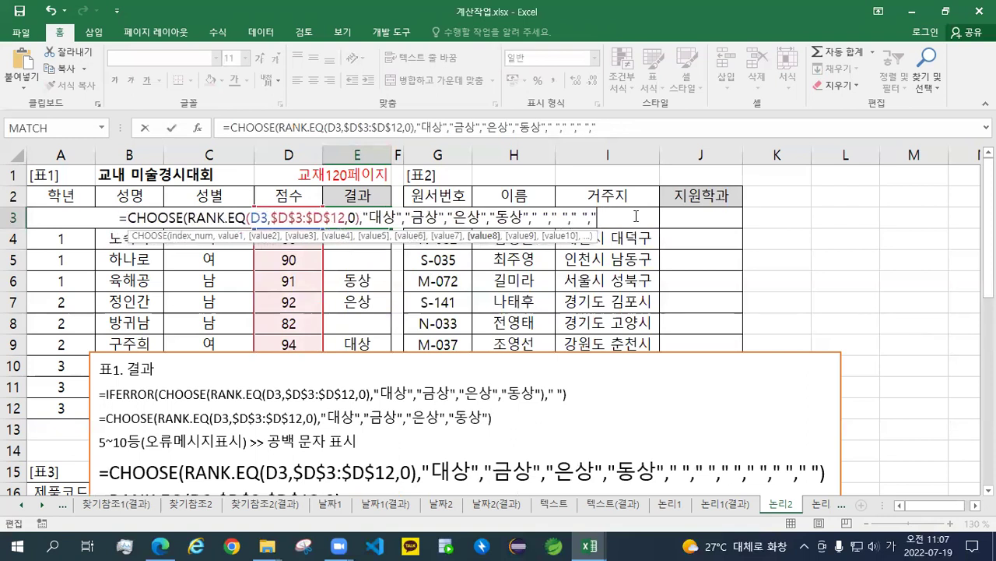
key(BackSpace)
key(BackSpace)
key(BackSpace)
key(BackSpace)
key(BackSpace)
key(BackSpace)
key(BackSpace)
key(BackSpace)
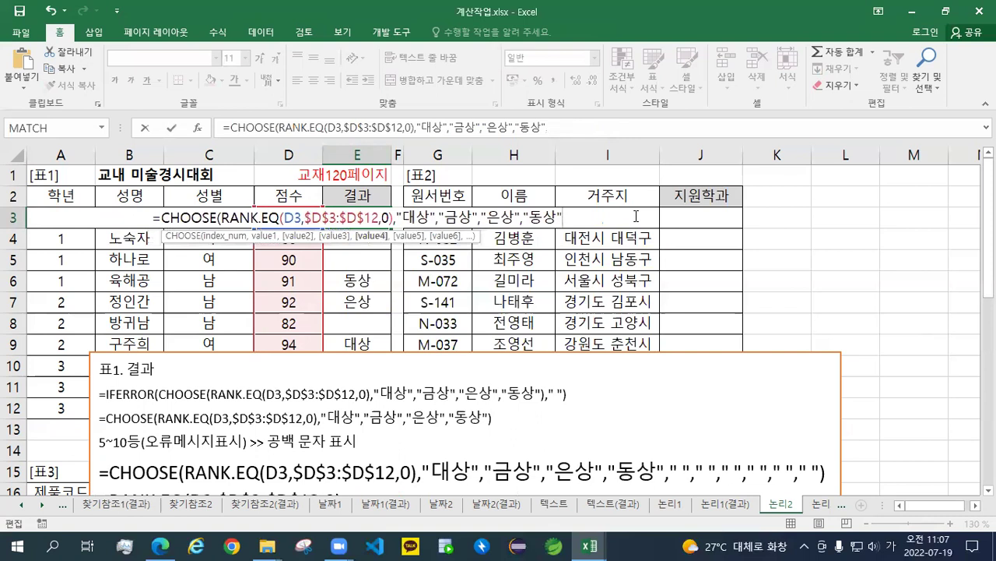
text())
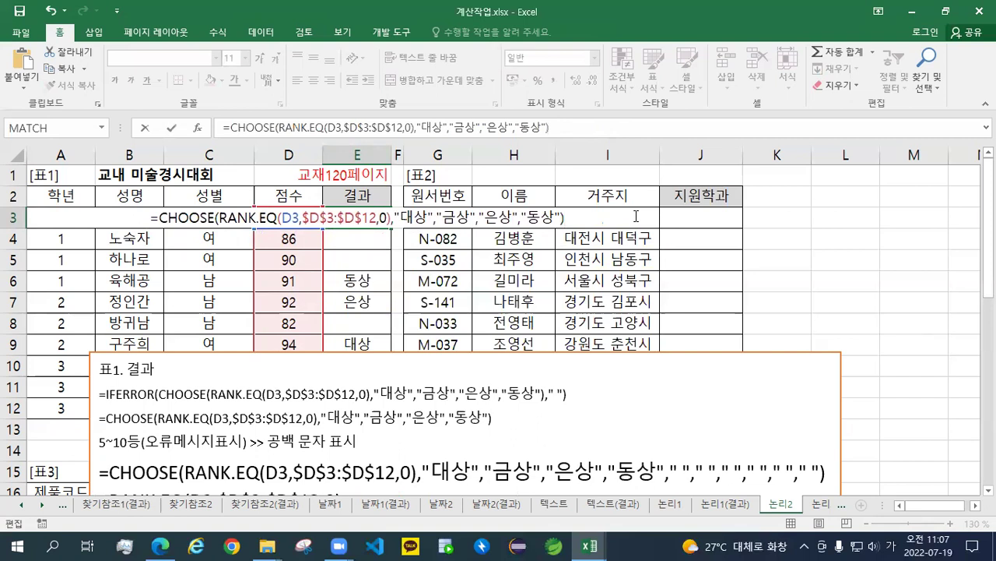
key(Return)
key(Up)
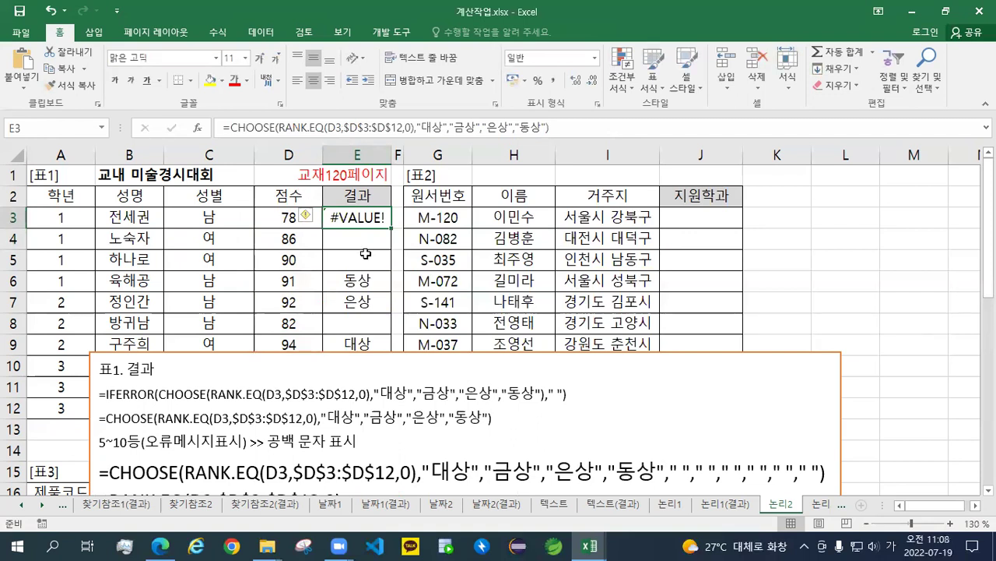
drag(391, 227, 364, 414)
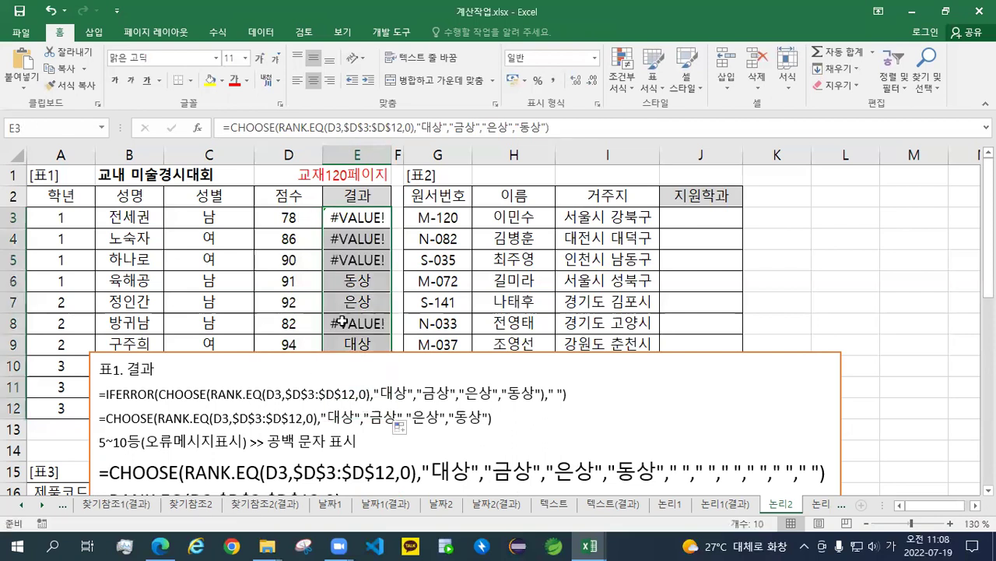
click(355, 217)
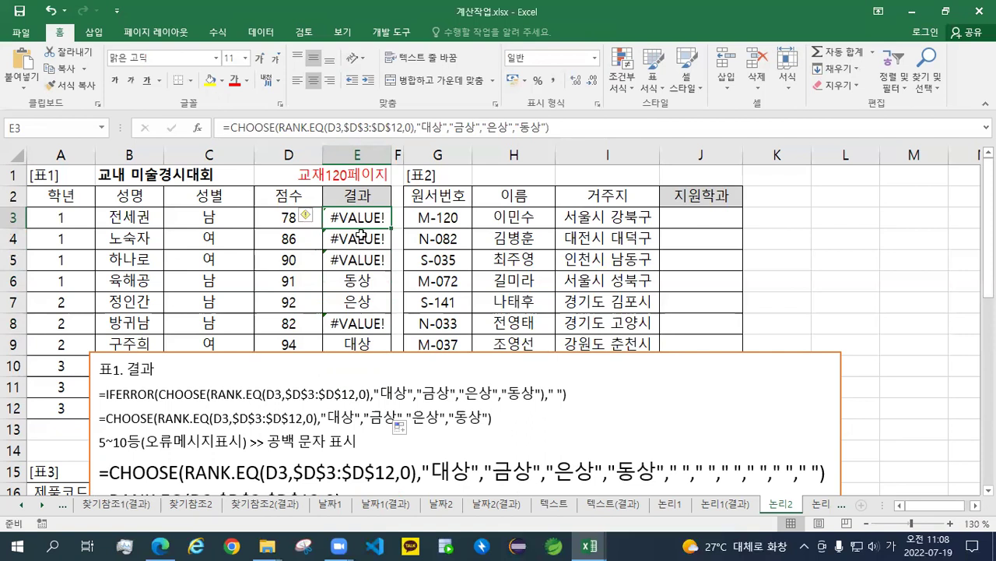
- Enlarge the four-prize CHOOSE formula line in the notes text box to font size 16, and reselect cell E3
scroll(359, 232, down, 1)
scroll(361, 233, up, 1)
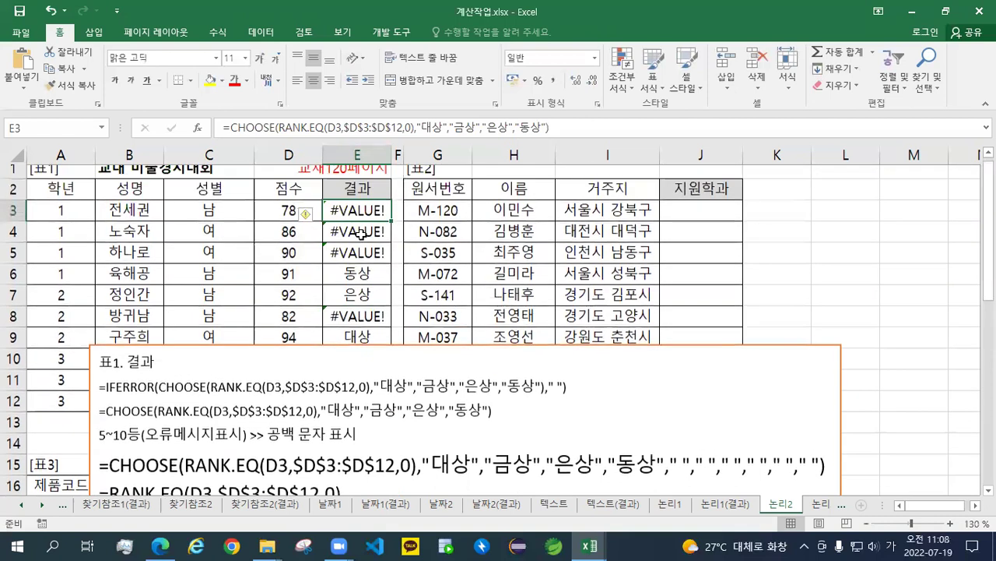
click(345, 417)
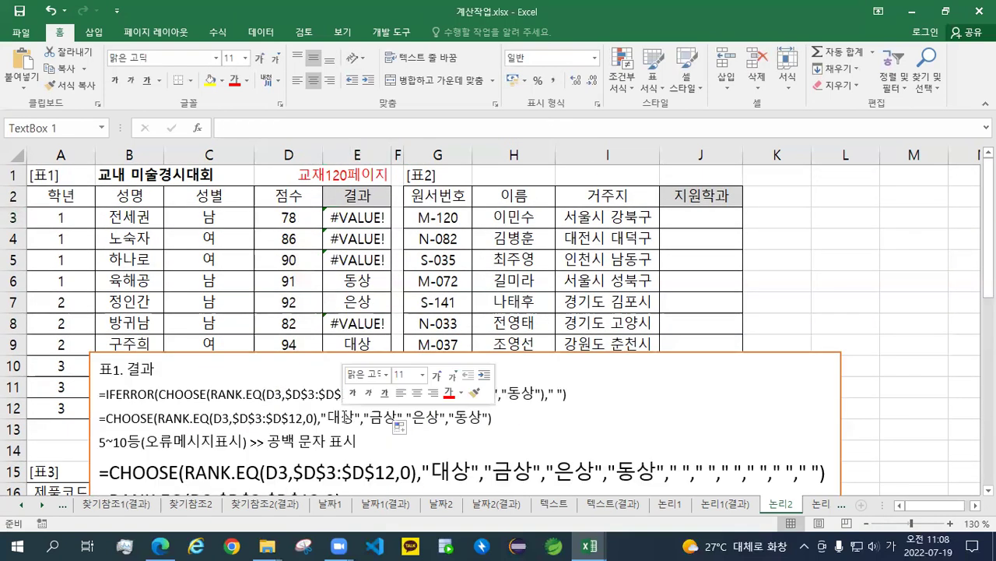
triple_click(345, 417)
click(437, 377)
click(437, 377)
click(438, 377)
click(437, 377)
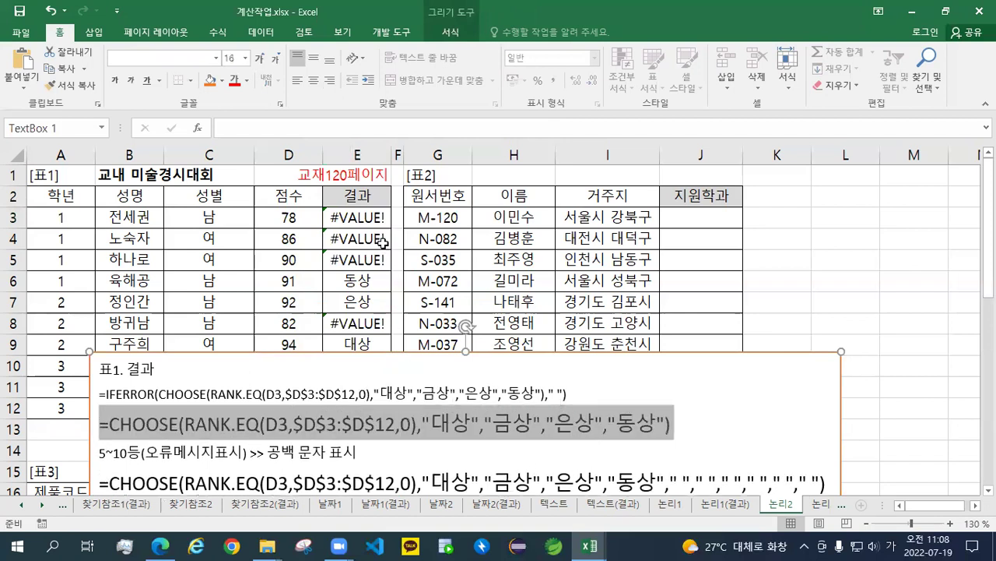
click(372, 218)
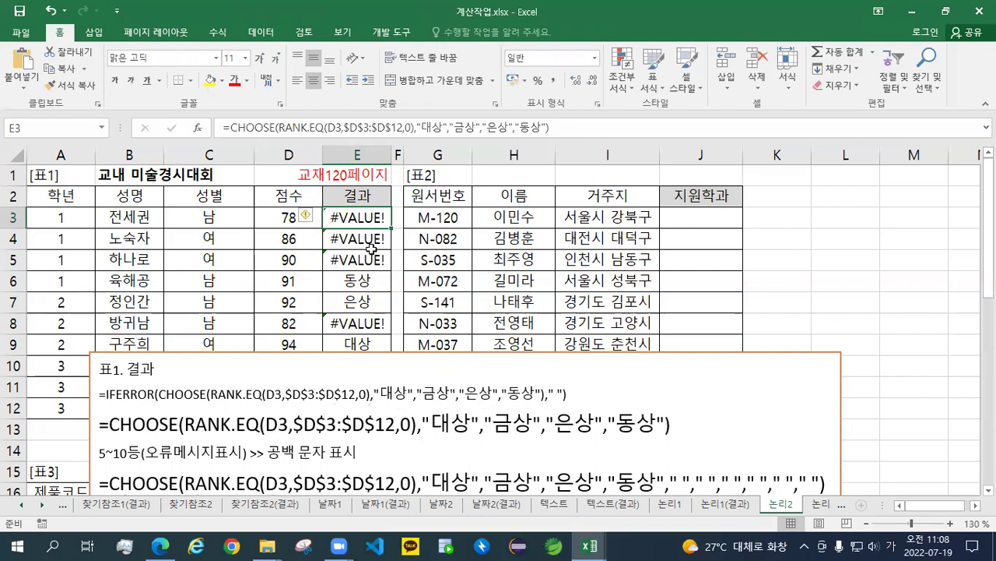
- Enlarge the IFERROR formula line in the notes text box to font size 16
scroll(373, 253, down, 5)
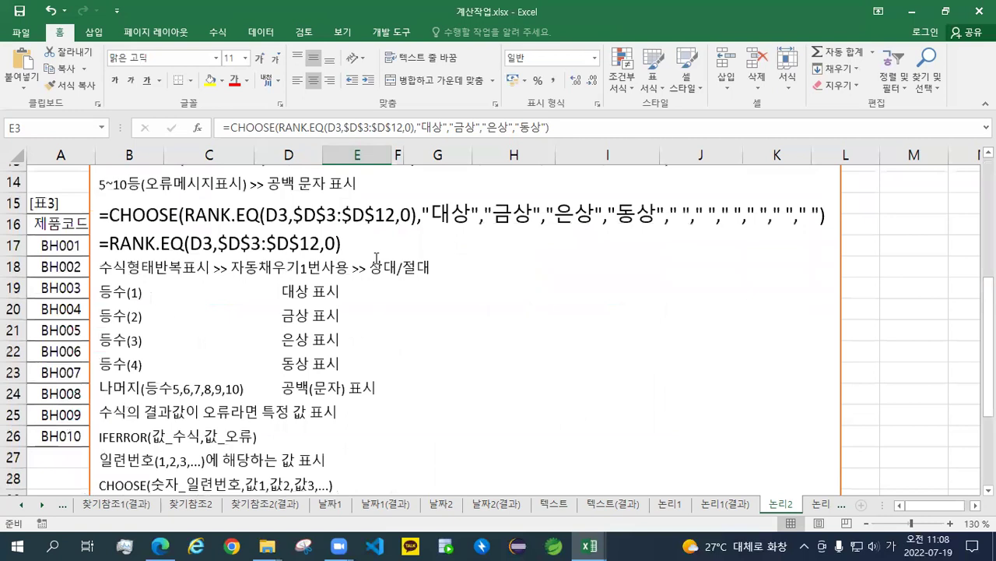
scroll(376, 257, down, 3)
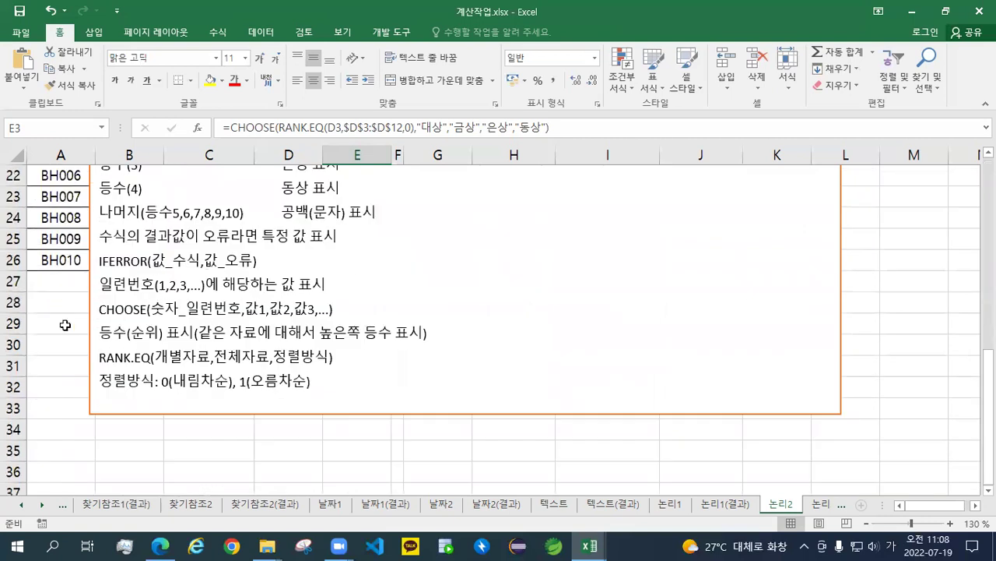
scroll(257, 331, up, 6)
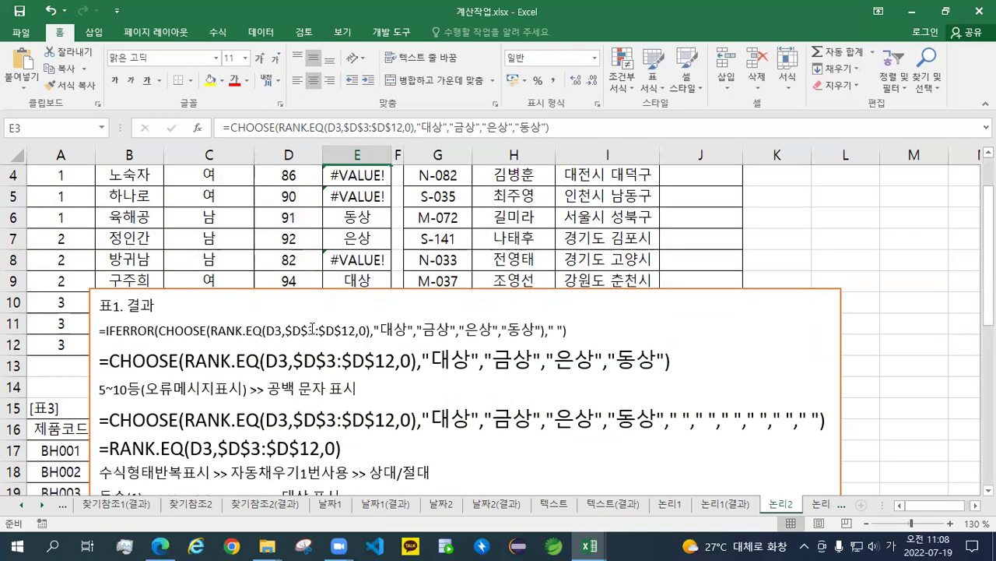
triple_click(311, 329)
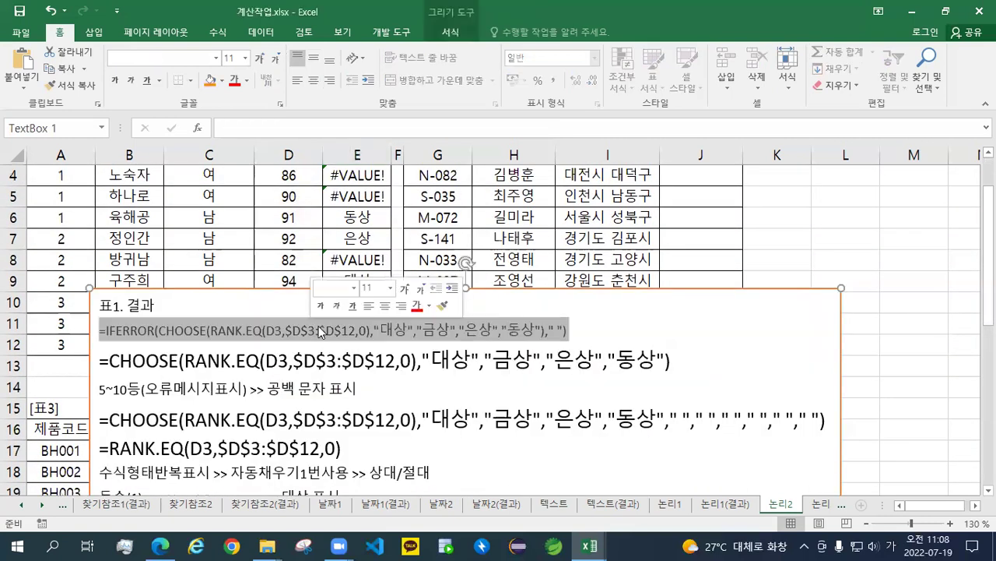
click(404, 290)
click(404, 290)
click(404, 289)
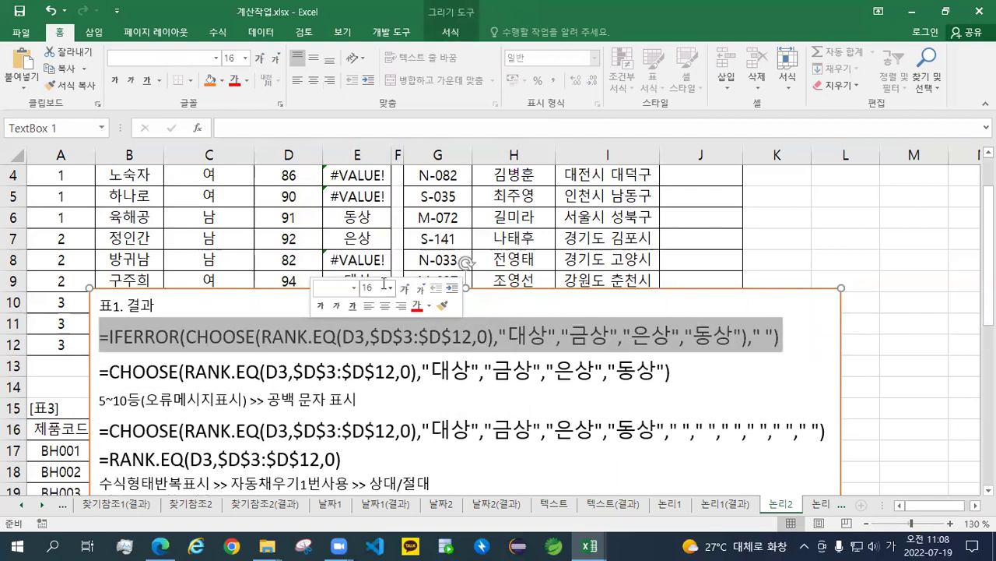
- Wrap the CHOOSE formula in E3 in an IF function with " " as its second argument, and enter it
click(358, 238)
scroll(355, 233, up, 1)
click(351, 219)
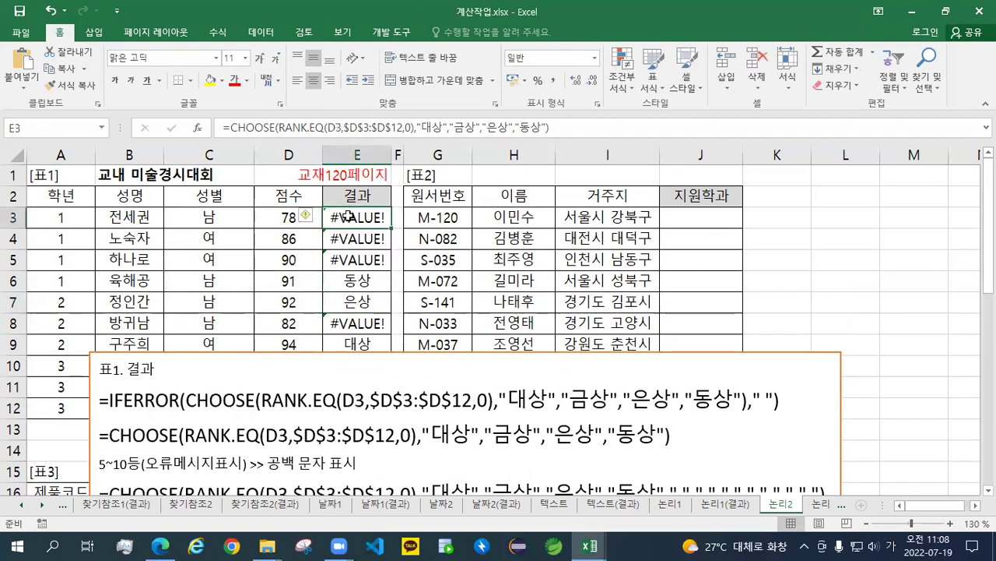
double_click(352, 218)
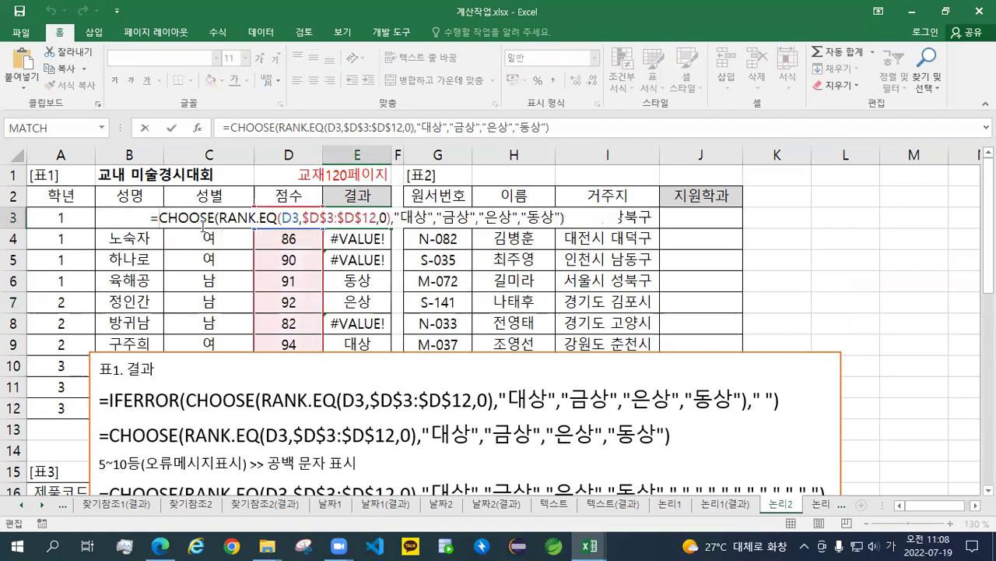
text(if()
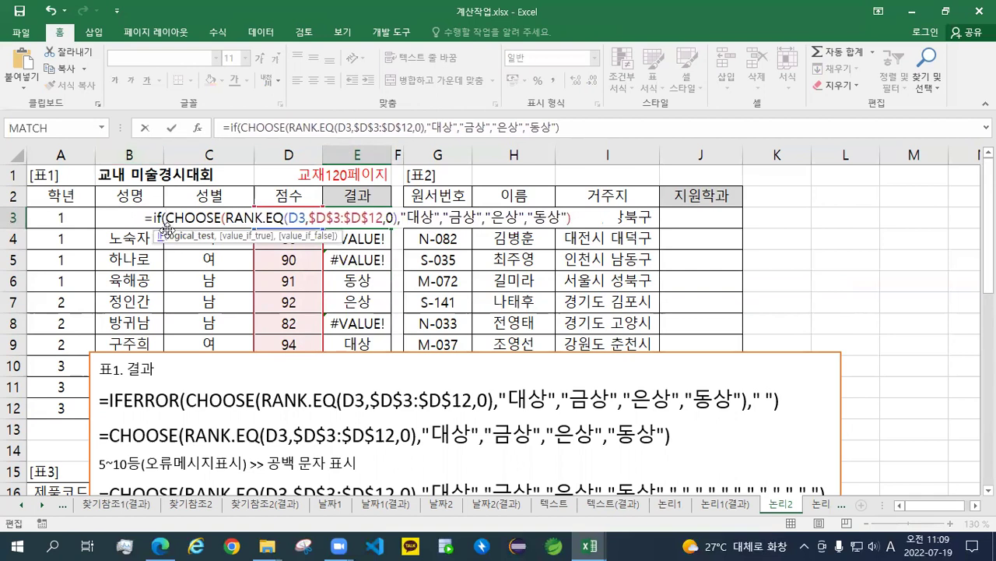
drag(166, 218, 585, 225)
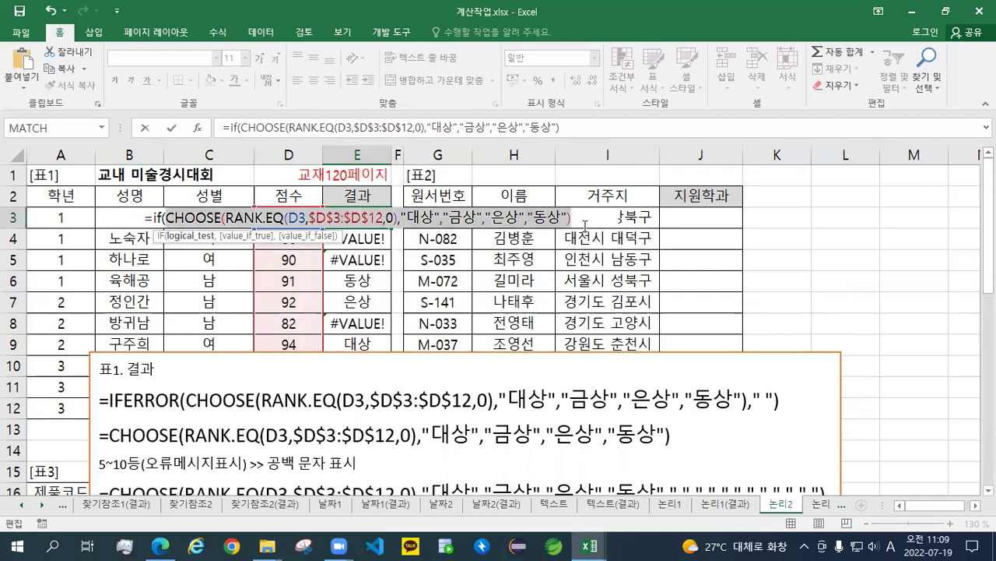
click(588, 224)
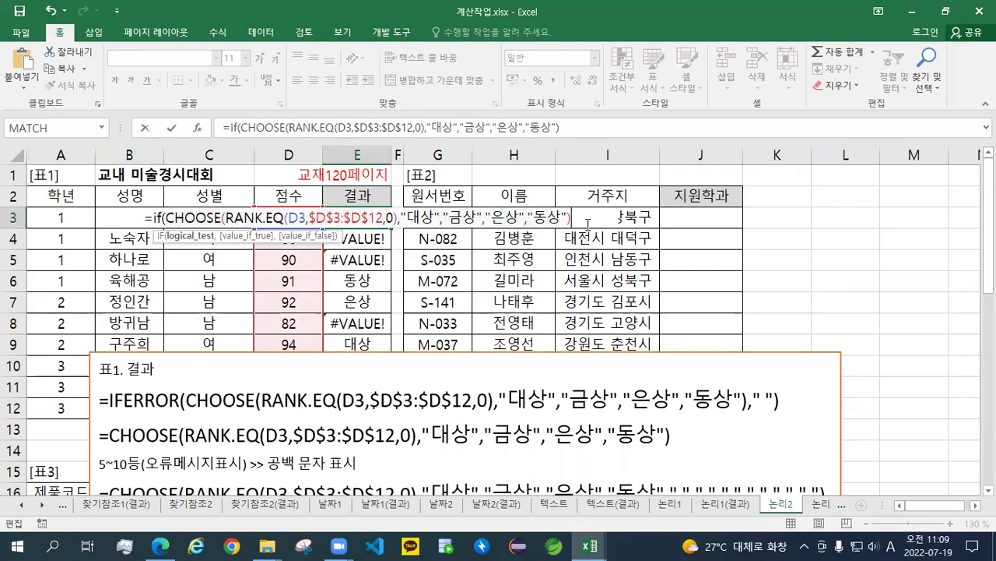
text(,)
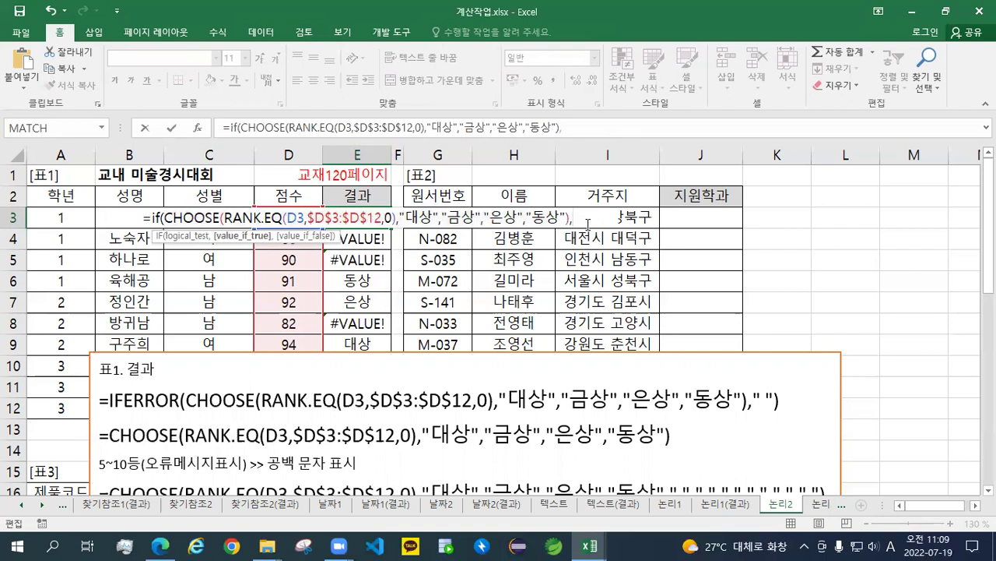
text(")
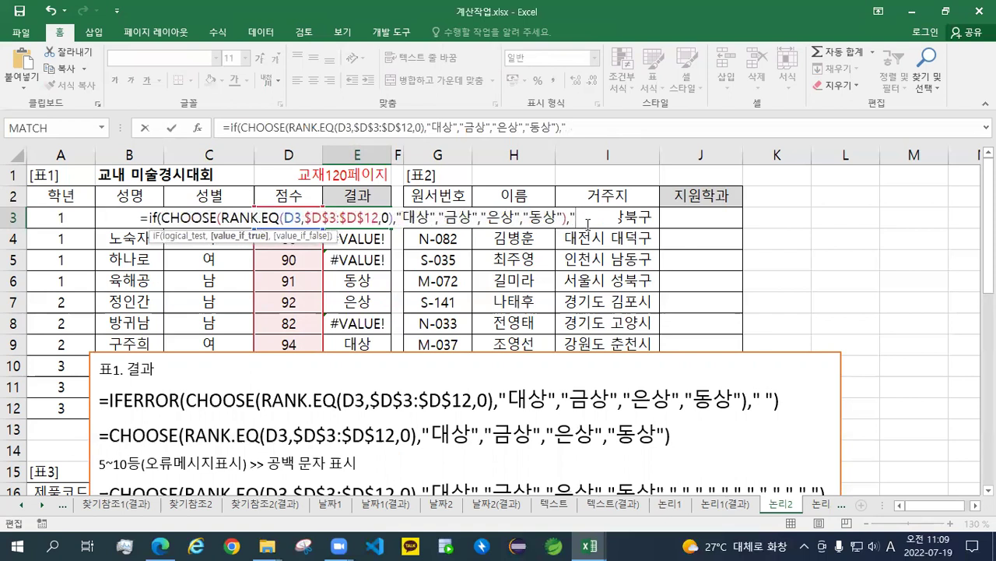
text( ")
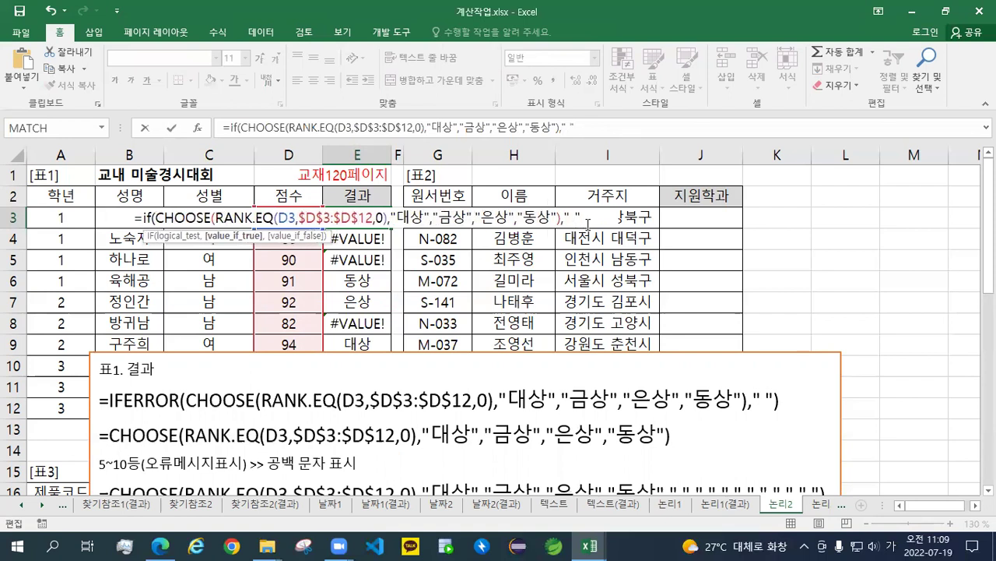
text())
key(Return)
key(Up)
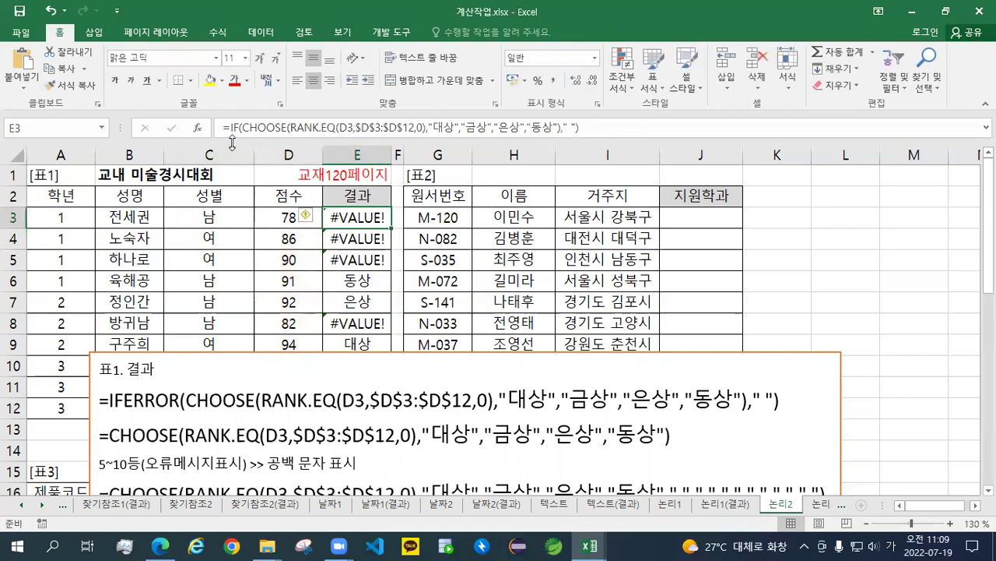
- Change the IF function in the E3 formula to IFERROR, and enter the formula
double_click(339, 218)
key(Home)
key(Right)
key(Right)
key(Right)
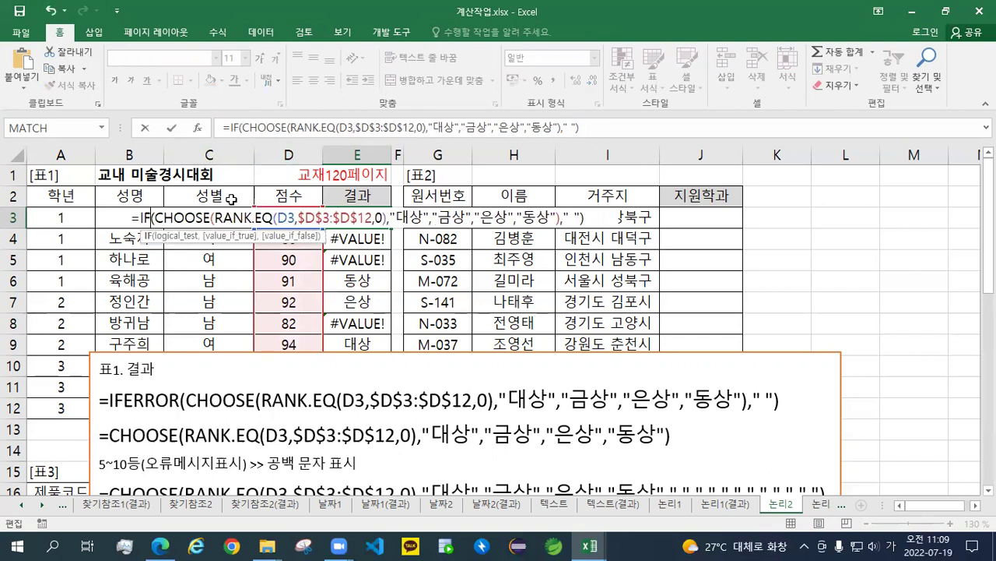
text(ERROR)
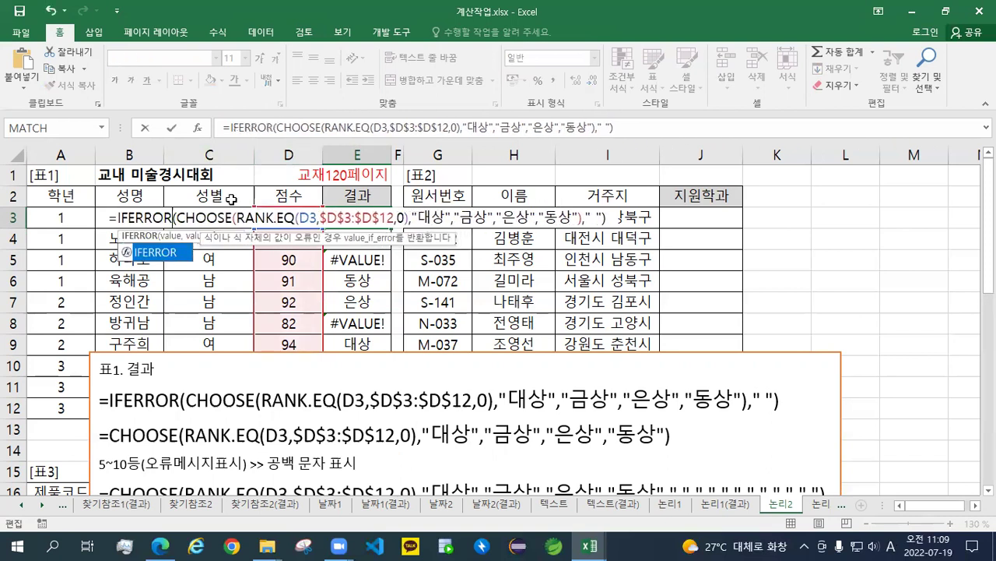
key(Return)
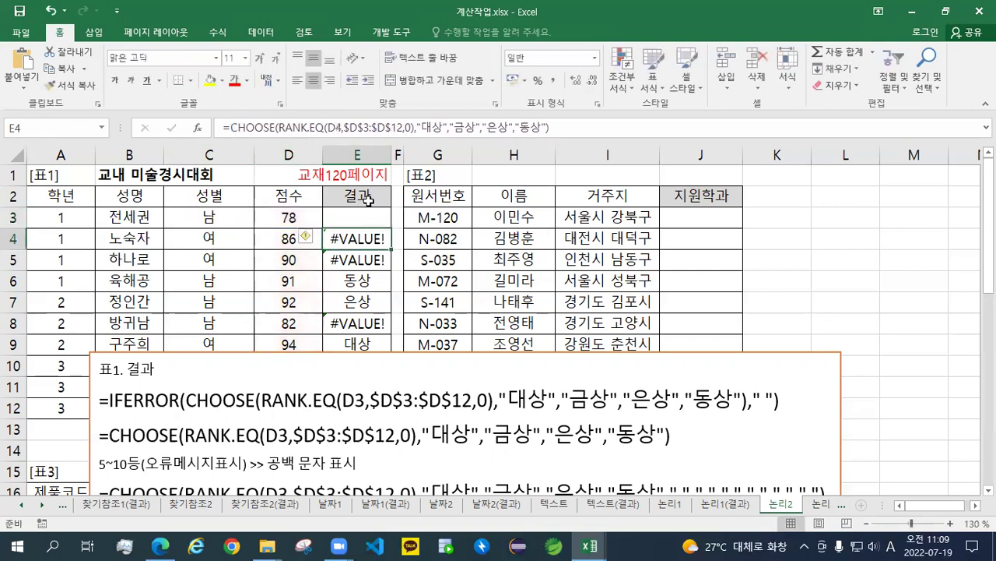
- Fill the IFERROR formula from E3 down through E12
click(366, 218)
drag(389, 226, 364, 412)
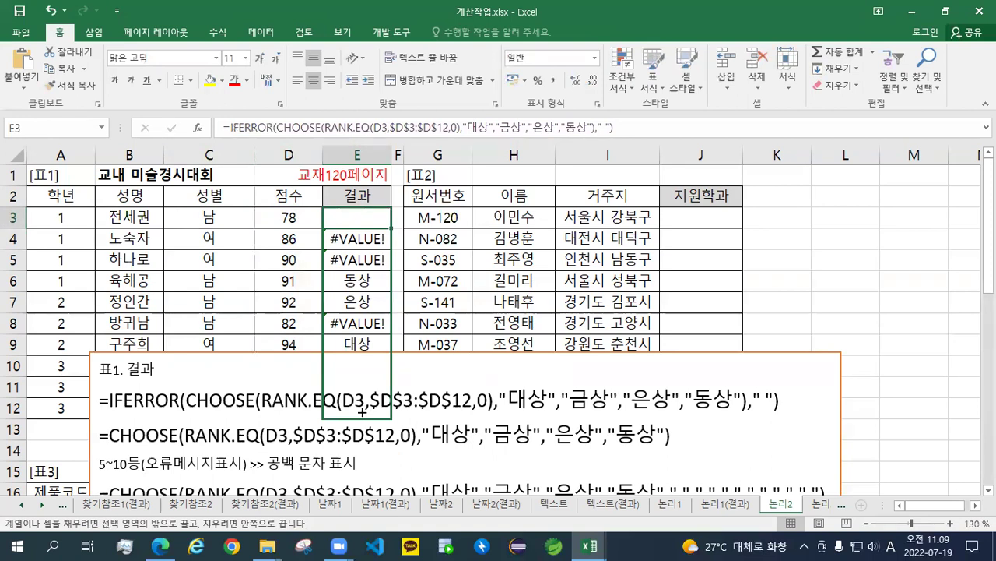
drag(362, 411, 362, 411)
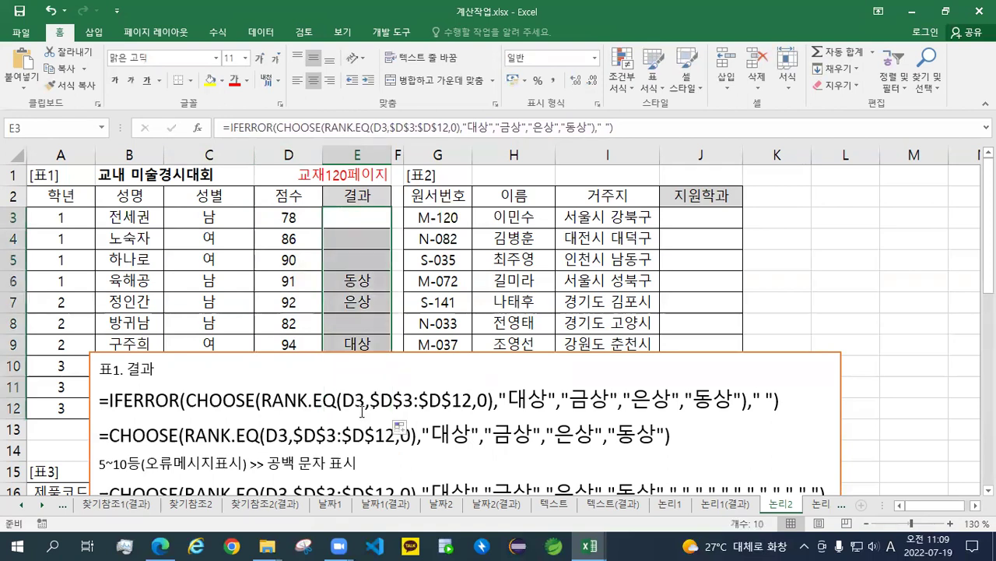
- Move the notes text box below table 1 so the whole result column shows, and collapse the ribbon
click(362, 359)
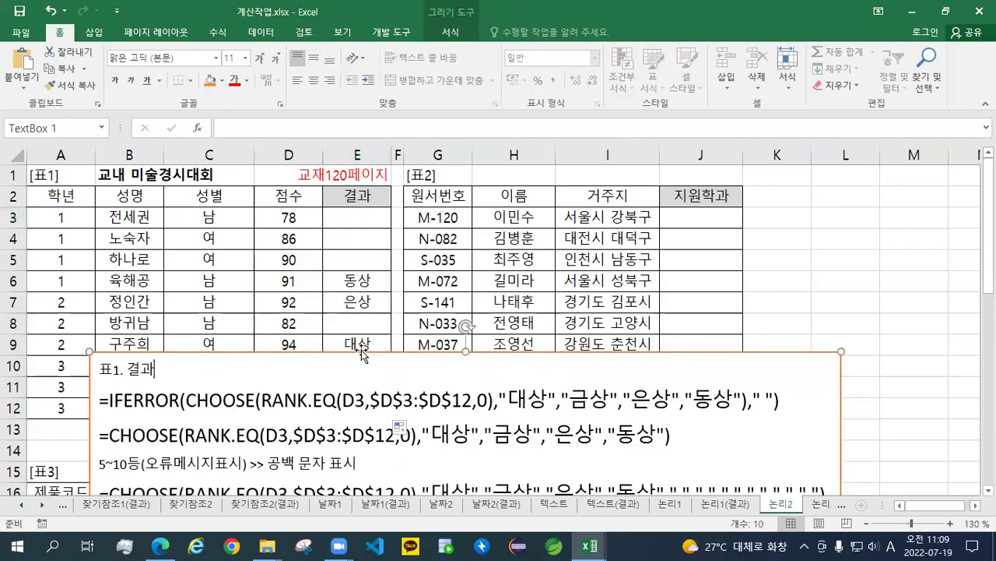
mouse_move(359, 353)
mouse_down()
mouse_move(383, 391)
mouse_move(362, 426)
mouse_up()
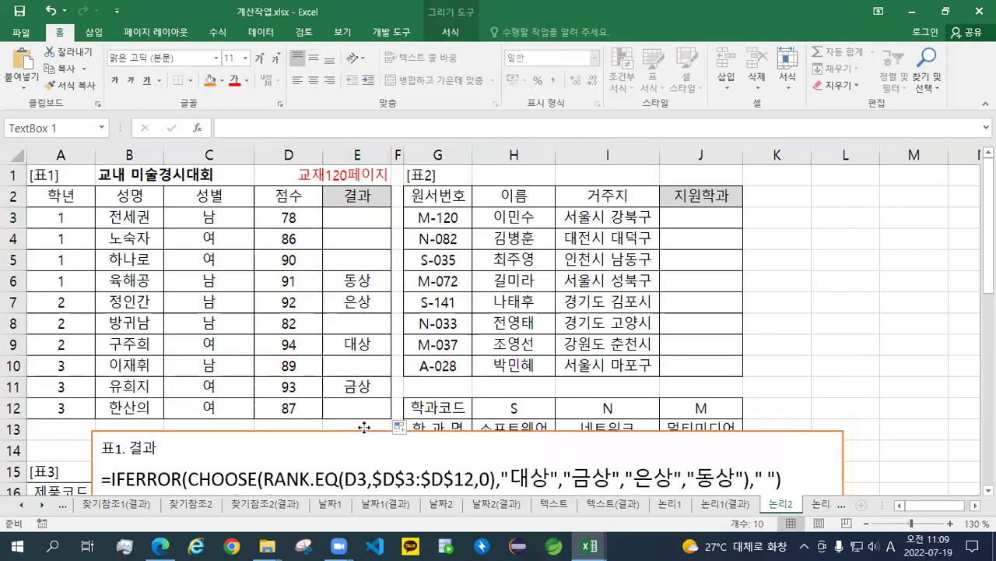
double_click(60, 31)
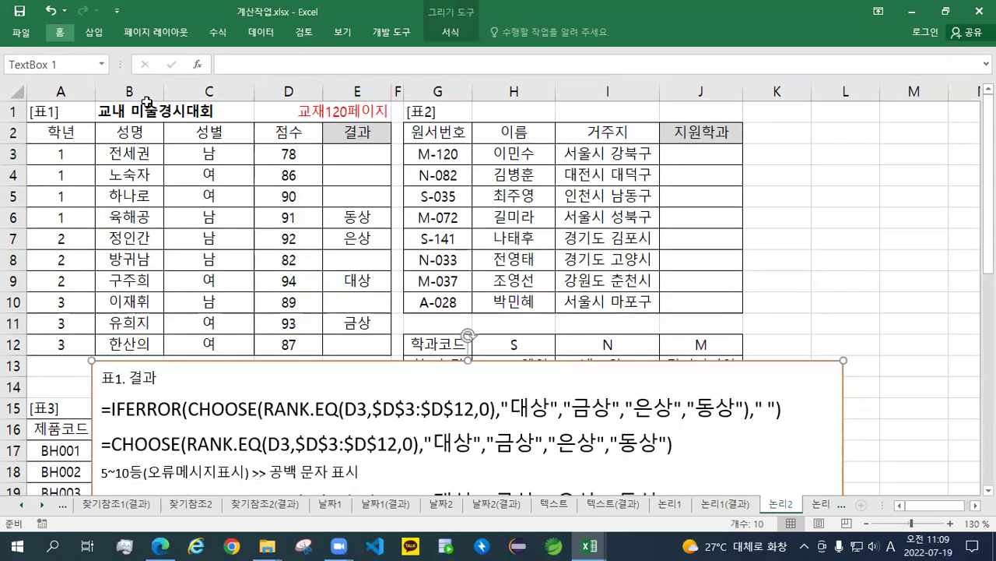
- Review the IFERROR formula in E3 against the IFERROR and four-prize CHOOSE lines in the notes text box
click(342, 154)
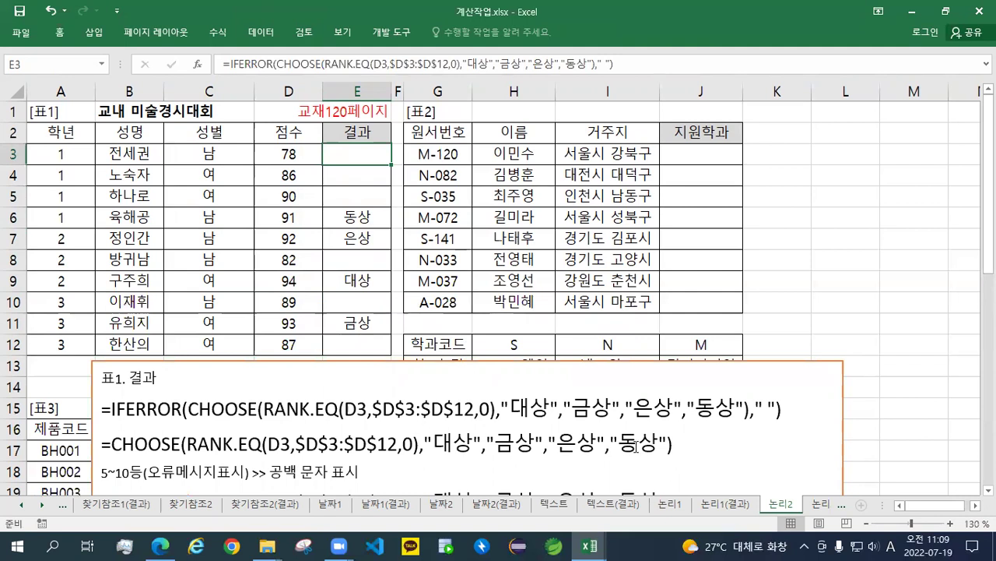
click(585, 455)
drag(674, 444, 476, 441)
click(286, 408)
scroll(498, 432, down, 2)
click(512, 315)
drag(674, 315, 83, 313)
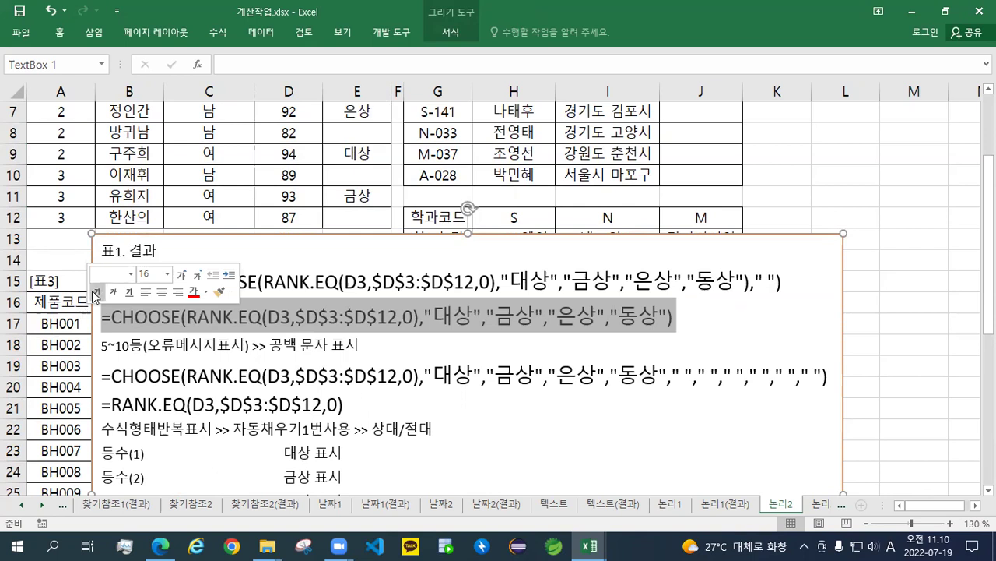
click(371, 317)
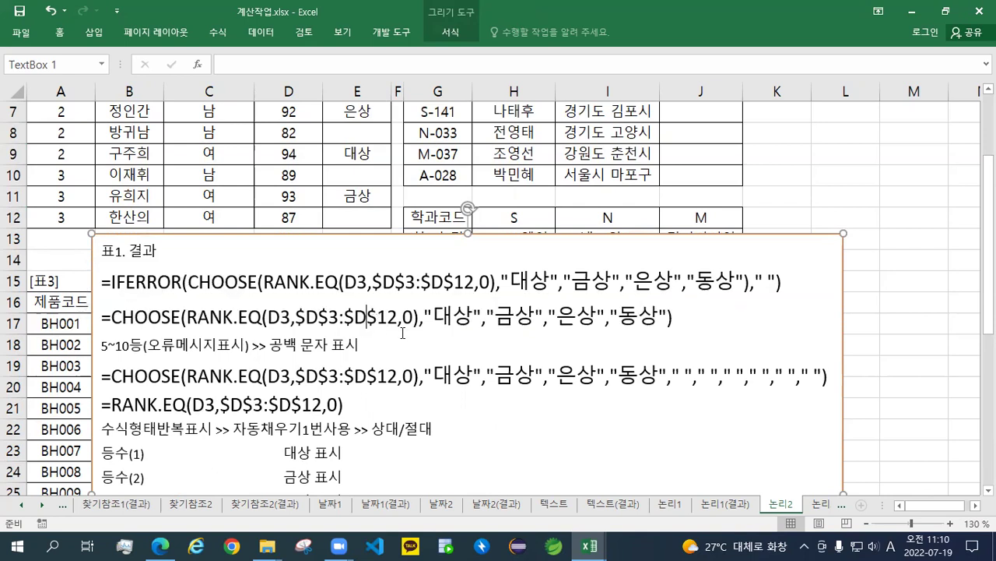
- Move the notes text box off the tables to column K beside table 2, and place the text cursor before its first line
drag(596, 236, 808, 248)
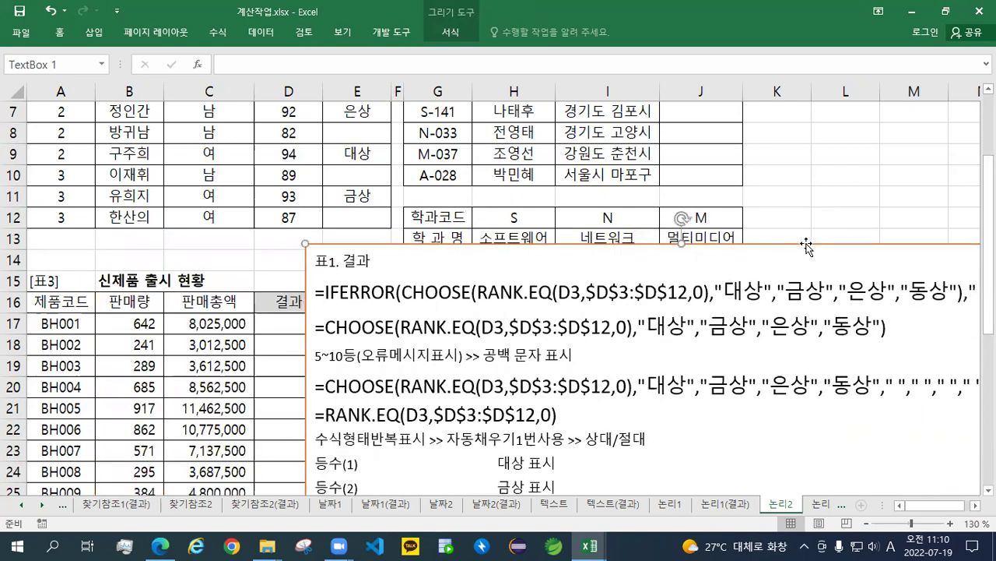
scroll(808, 248, up, 2)
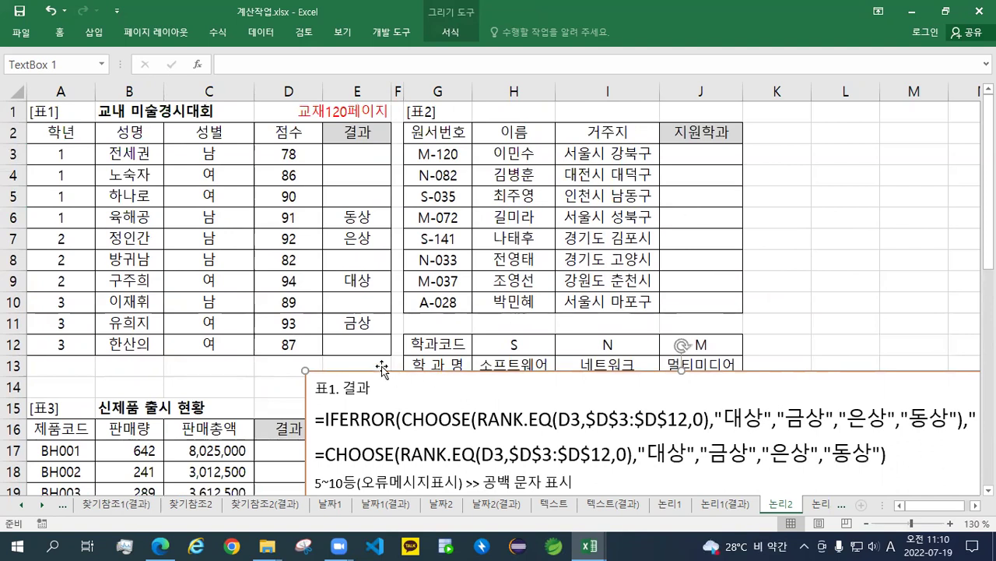
drag(381, 367, 833, 149)
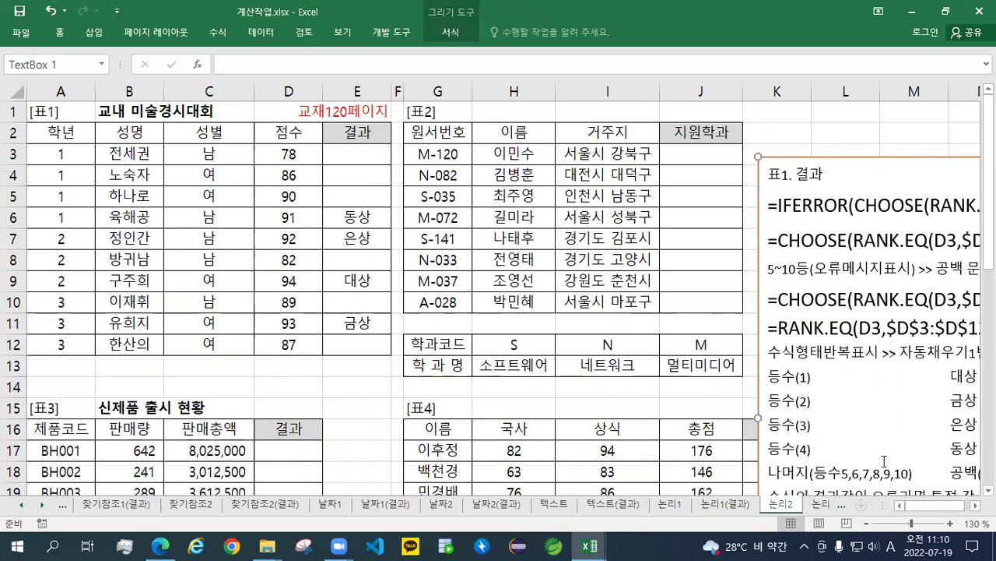
scroll(498, 296, right, 4)
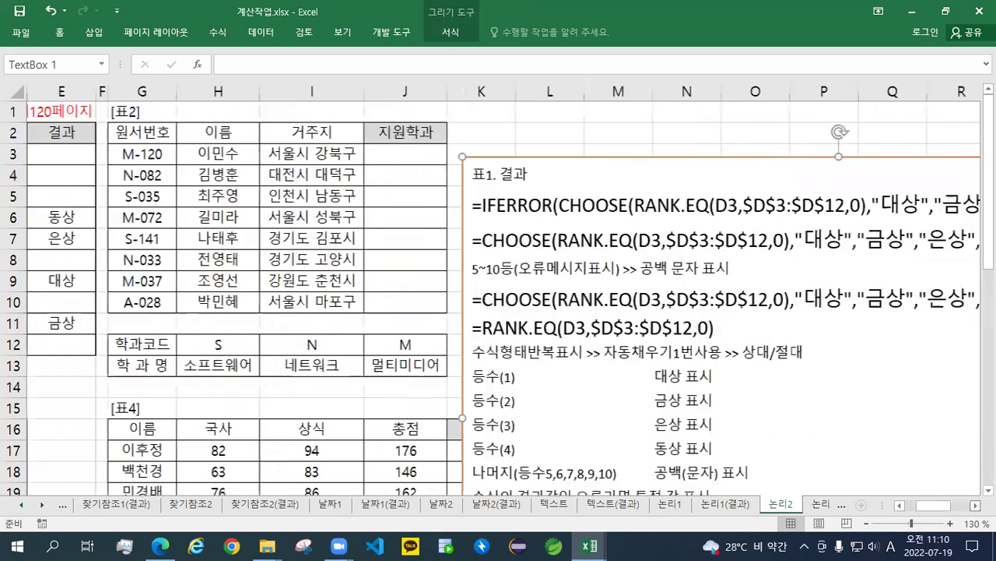
scroll(964, 479, right, 1)
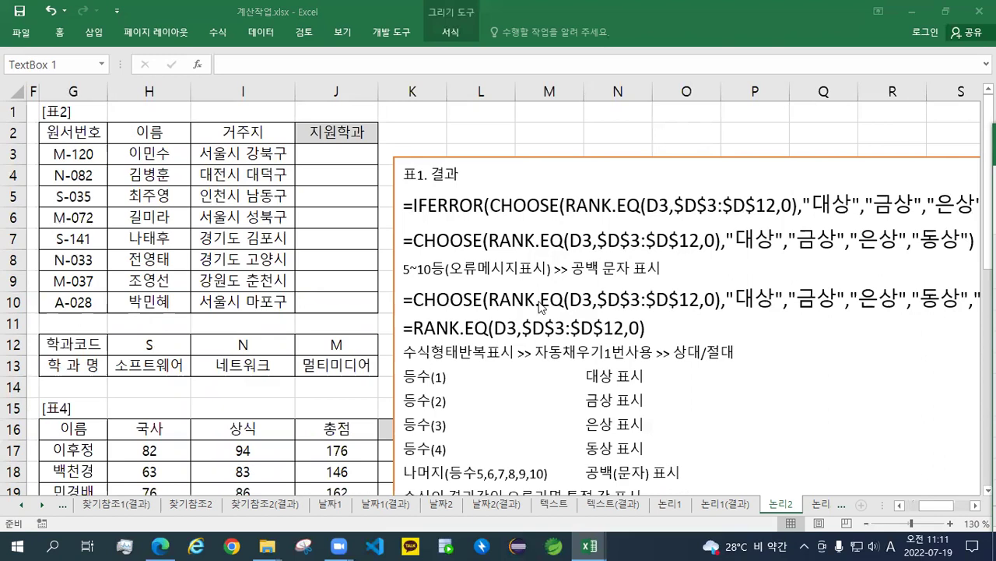
click(401, 179)
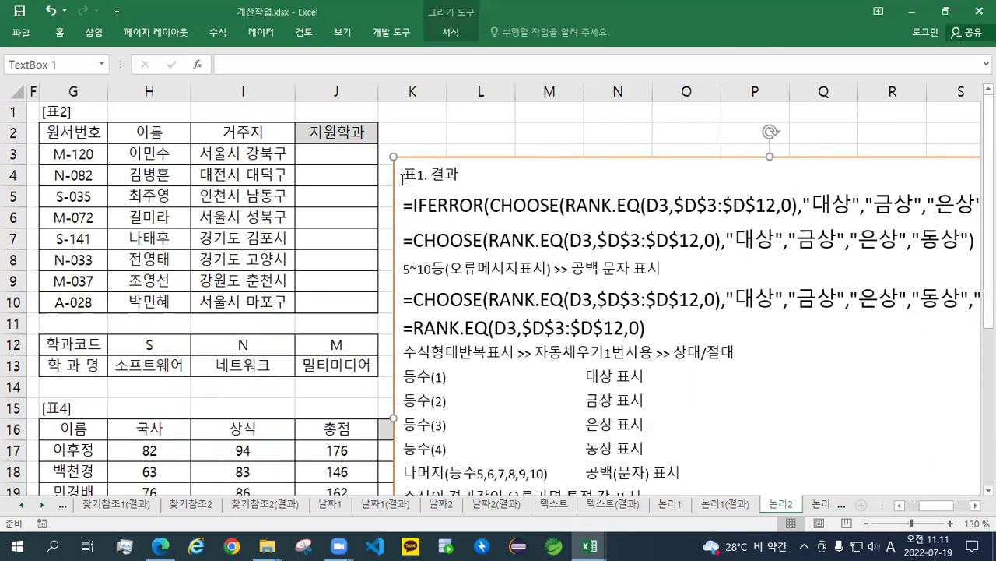
- Add blank lines above the 표1 notes in the text box and paste the copied 표2. 지원학과 notes there
key(Return)
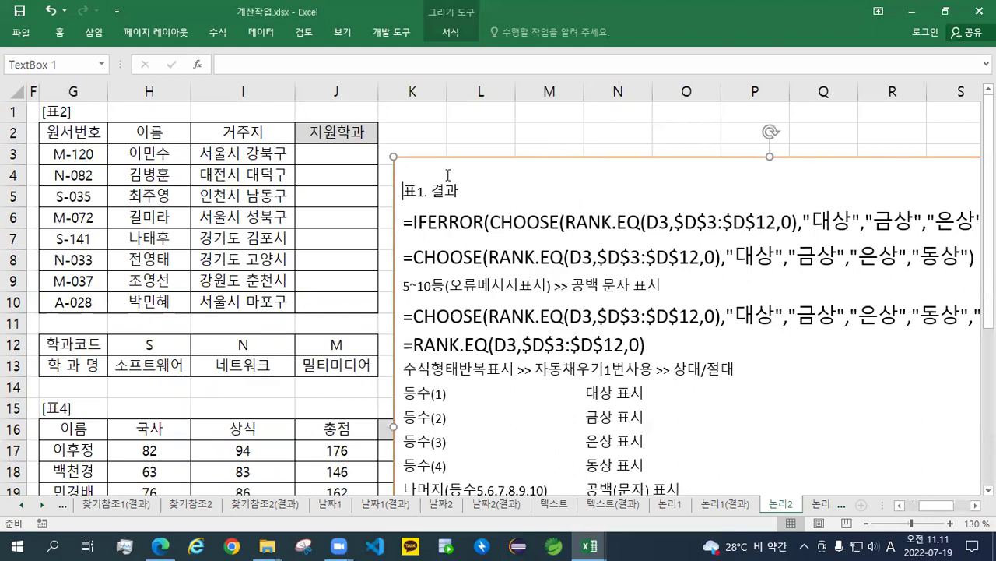
click(414, 168)
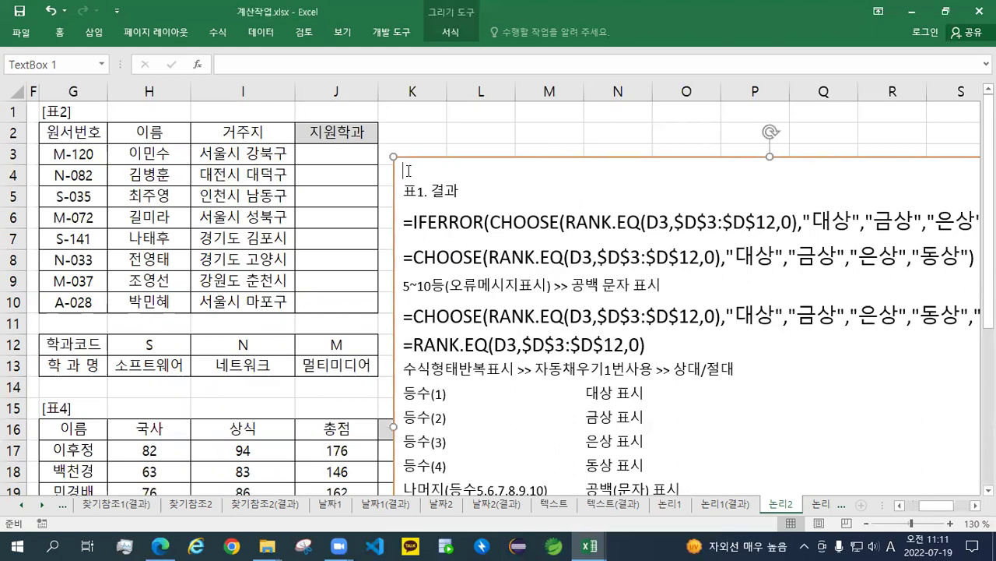
key(Return)
key(Up)
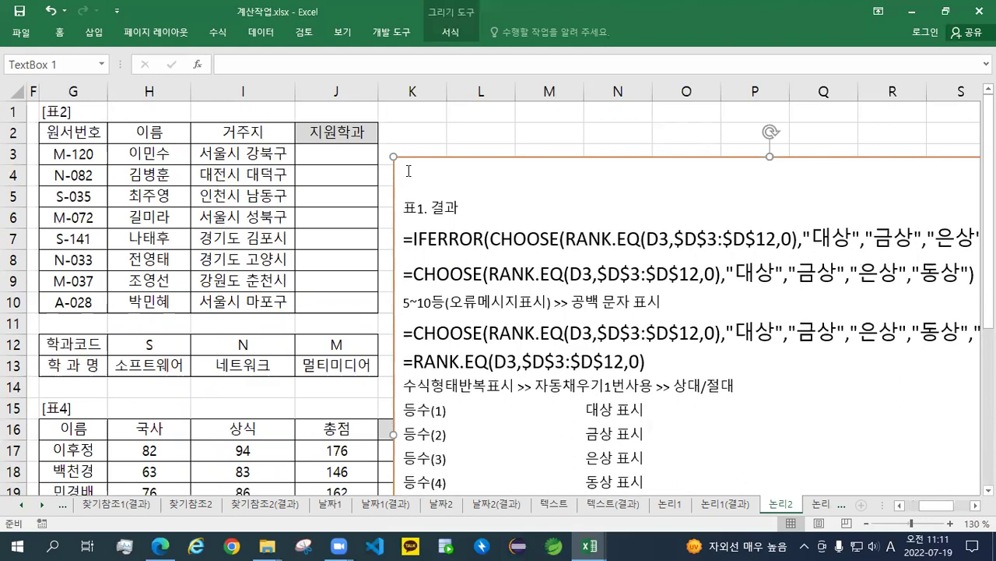
key(ctrl+v)
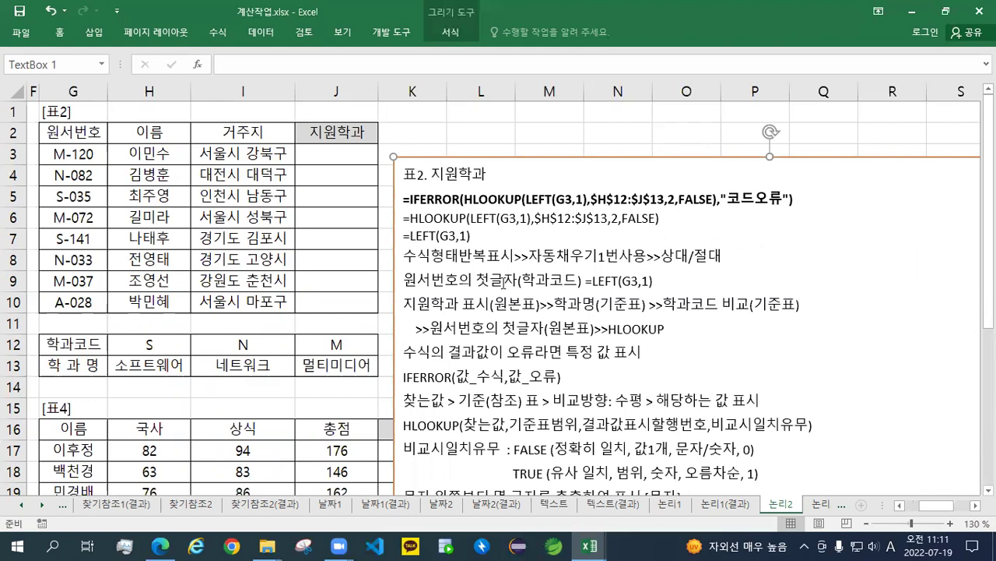
click(342, 156)
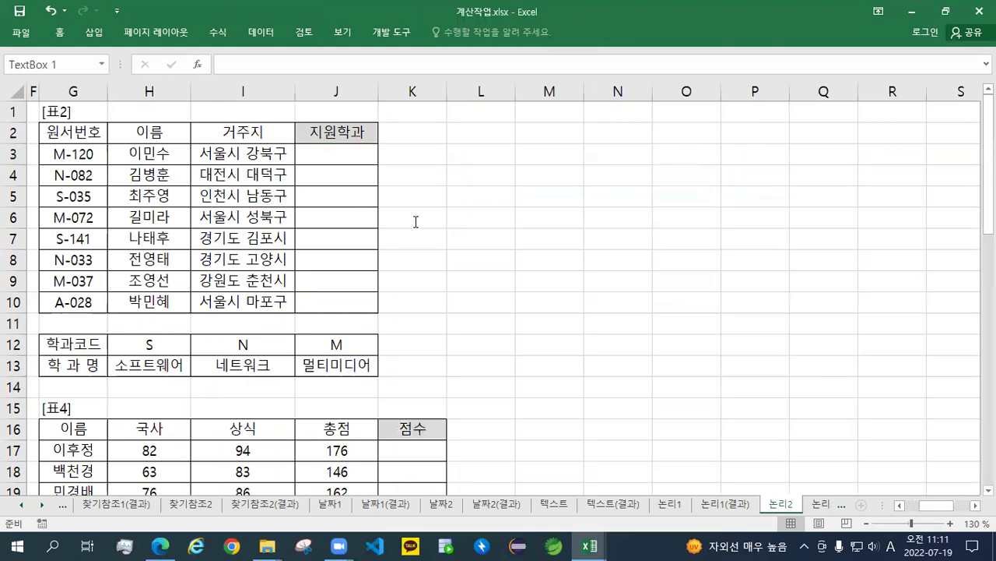
- Enlarge the font of the IFERROR, HLOOKUP and LEFT formula lines in the 표2 notes by three size increments
drag(396, 199, 476, 237)
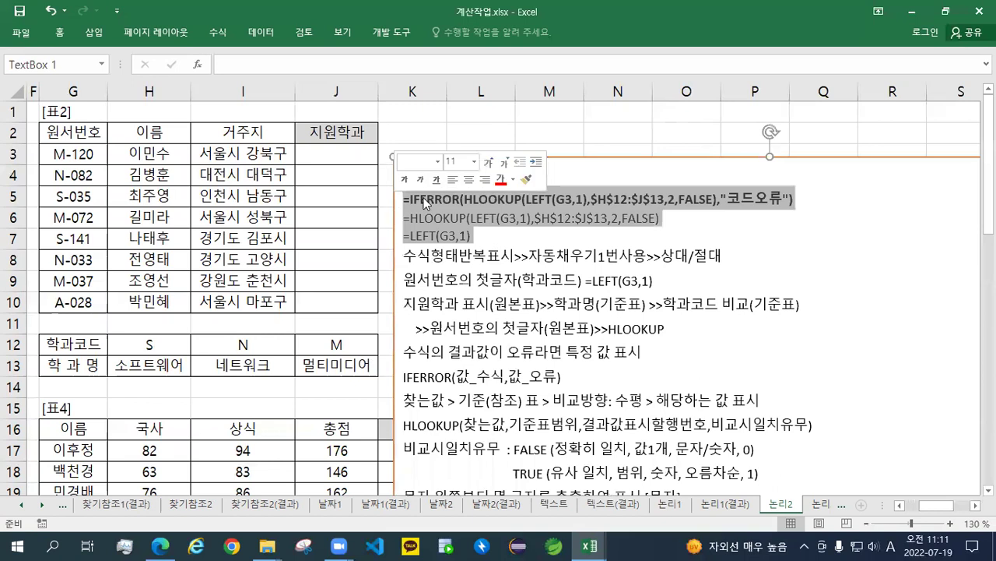
click(489, 161)
click(489, 163)
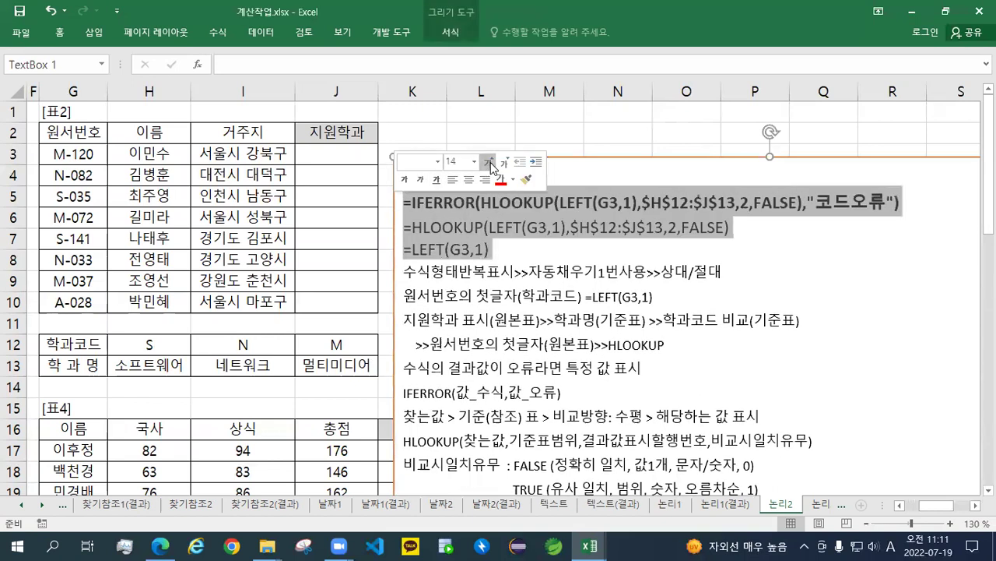
click(489, 162)
click(334, 158)
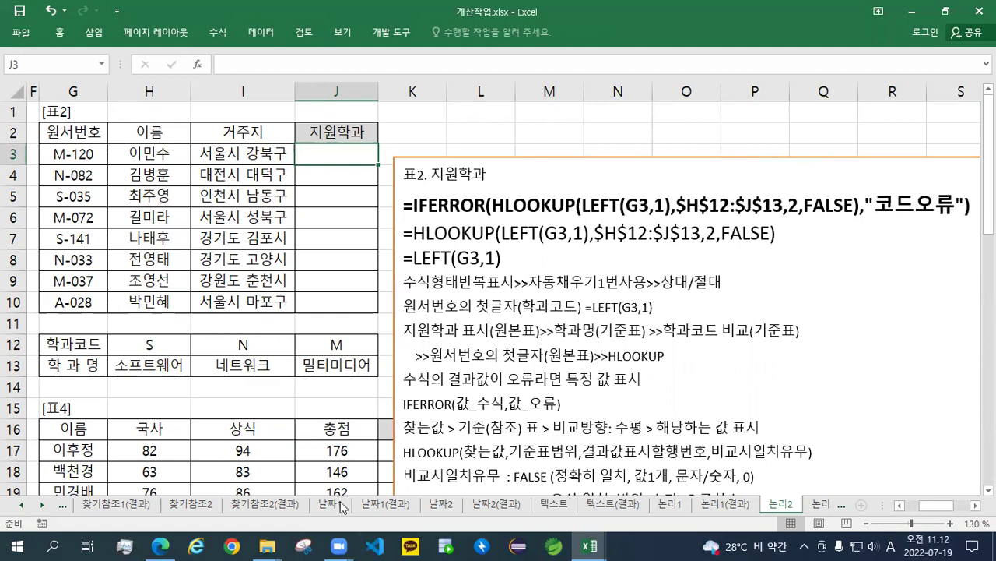
- Open the workbook in a second window
click(343, 35)
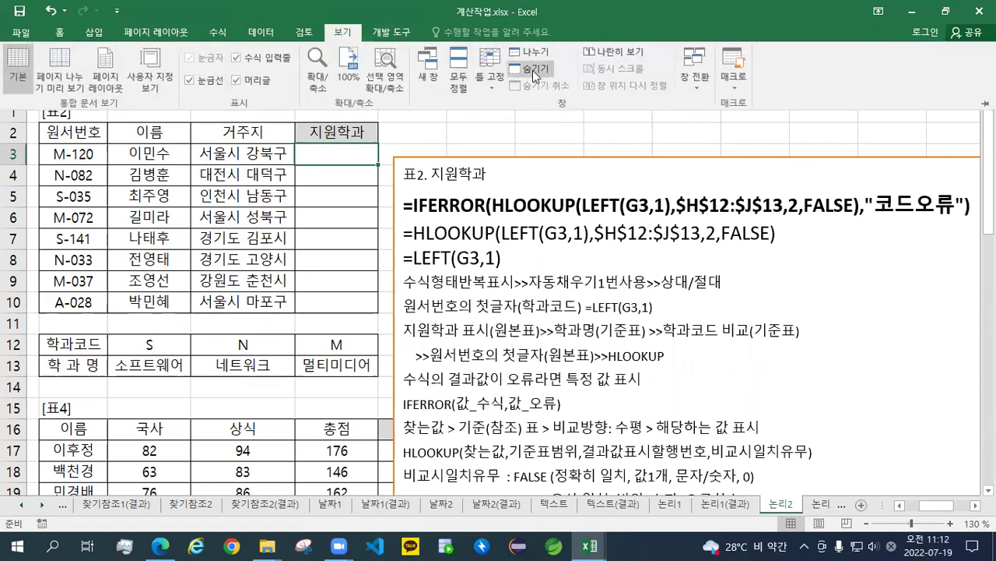
click(428, 68)
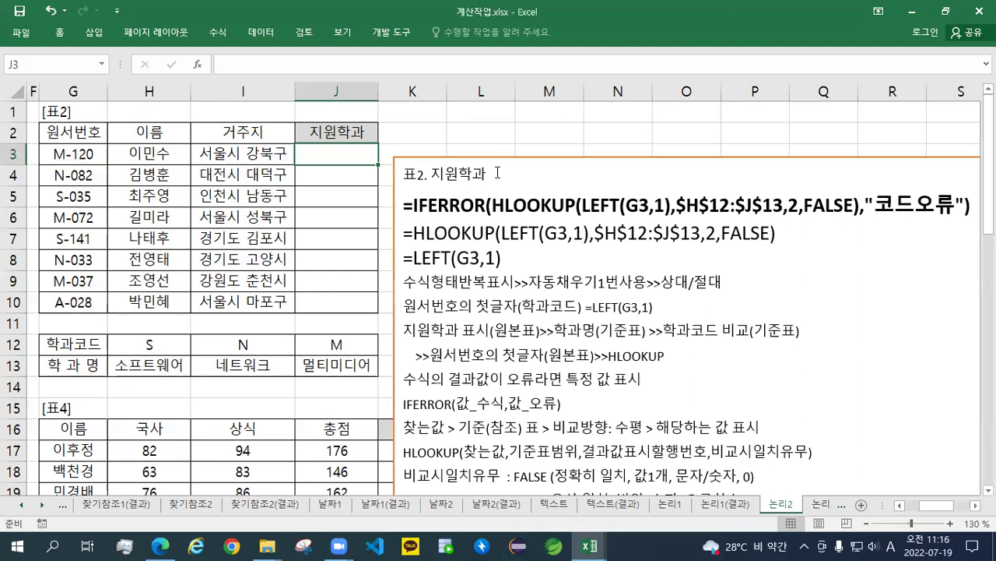
- Examine how the empty 지원학과 column relates to the 학과코드 and 학과명 rows in H12:J13 and the matching notes
drag(346, 155, 343, 301)
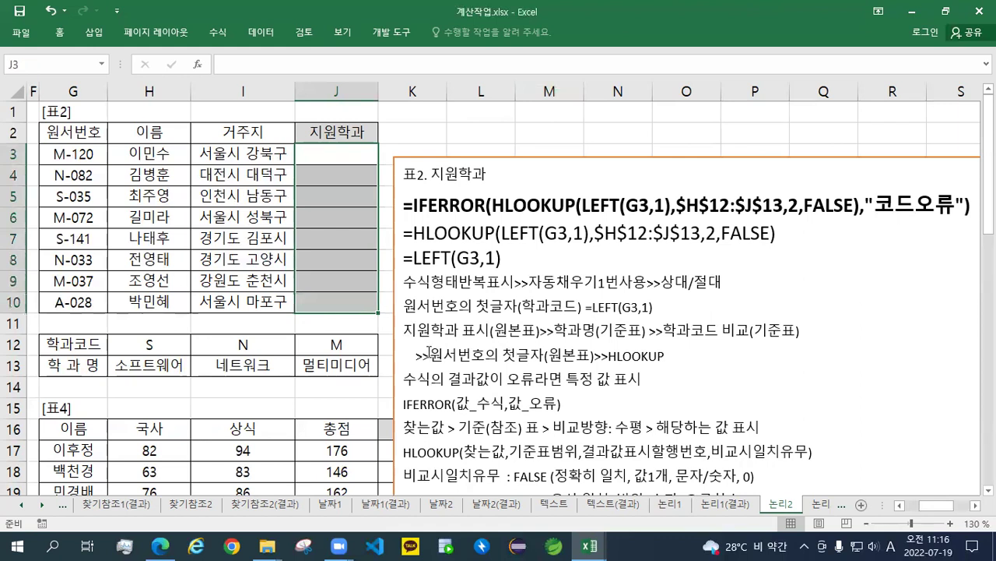
drag(404, 327, 489, 327)
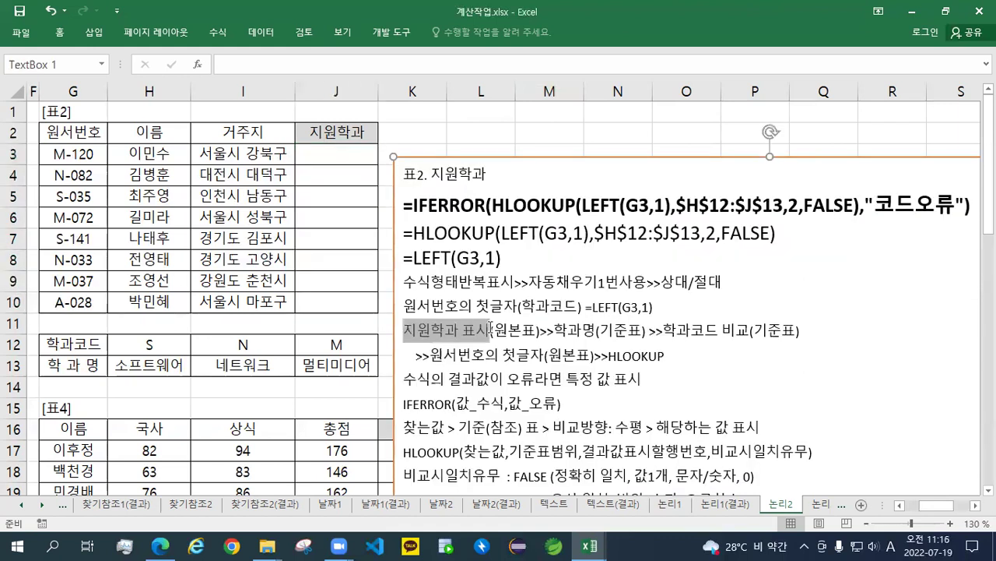
drag(348, 154, 344, 302)
drag(150, 366, 299, 367)
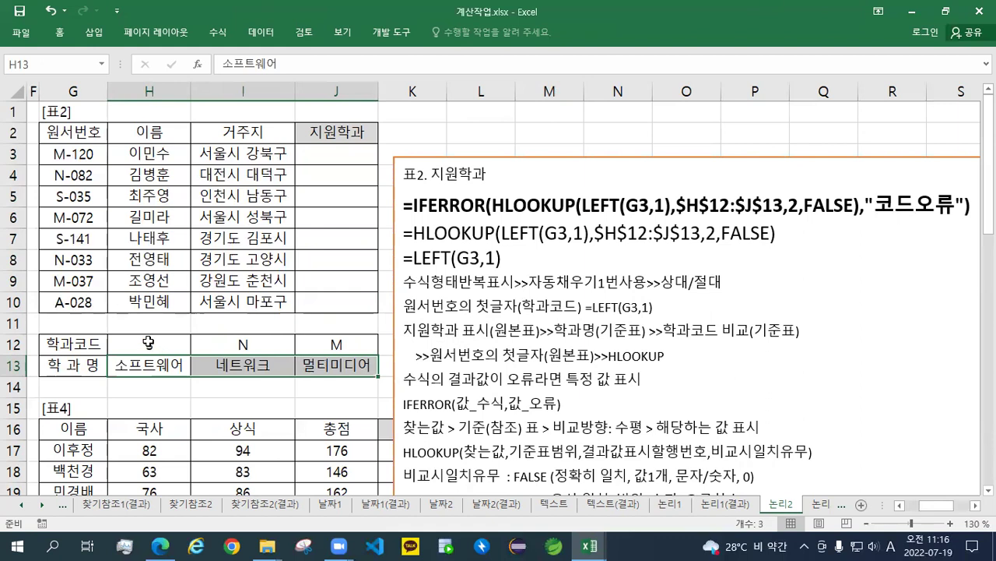
drag(148, 343, 149, 366)
drag(237, 344, 233, 365)
drag(335, 347, 337, 369)
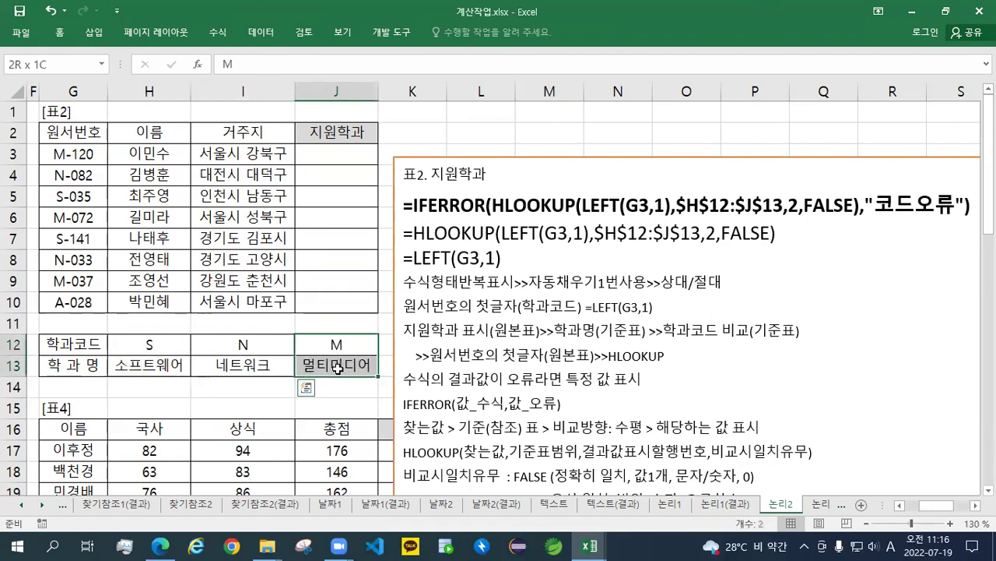
drag(166, 344, 335, 345)
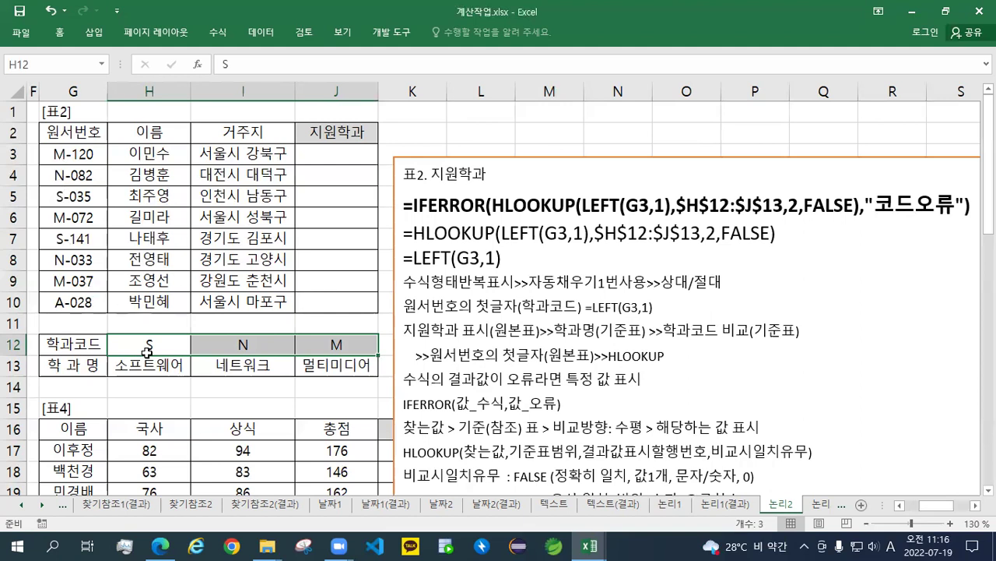
- Enter =LEFT(G3,1) in J3 to extract the department code and fill it down through J10
click(349, 155)
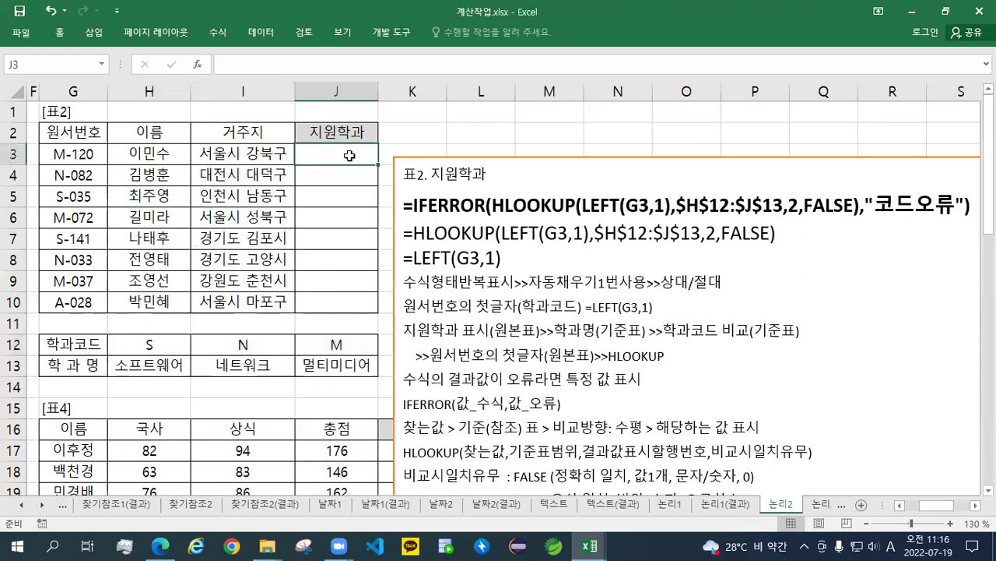
text(=)
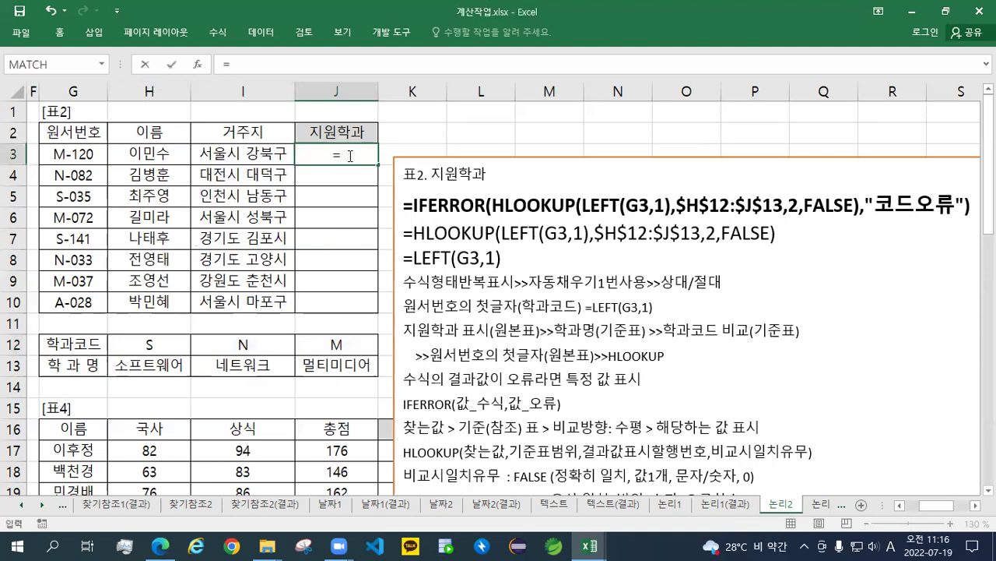
text(LEFT()
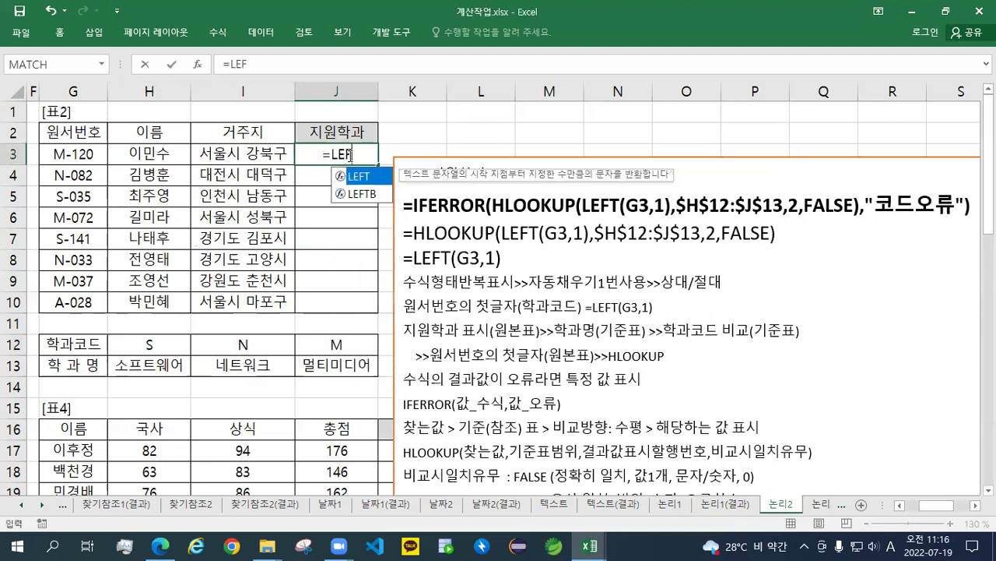
click(63, 154)
text(,1)
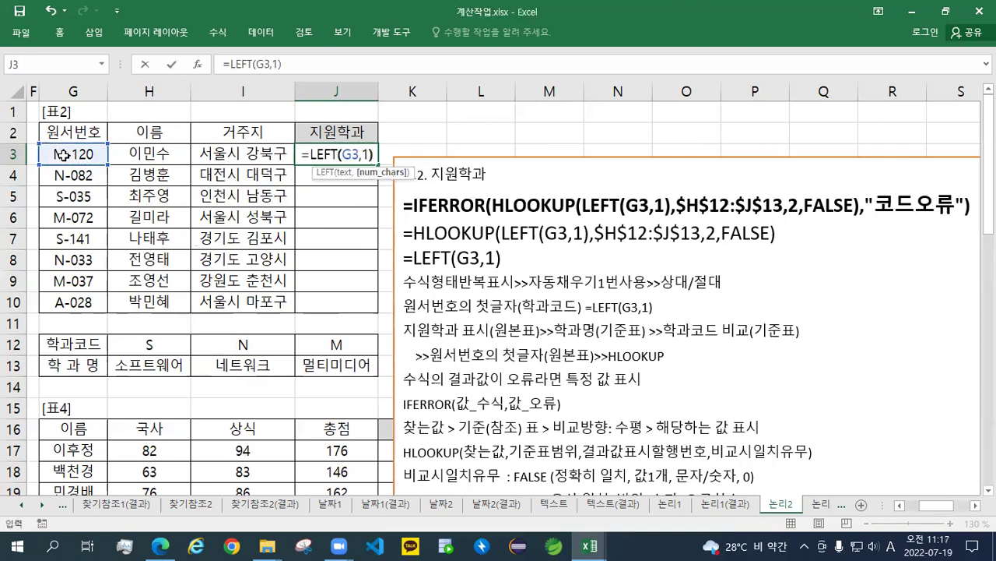
key(ctrl+Return)
drag(378, 164, 377, 309)
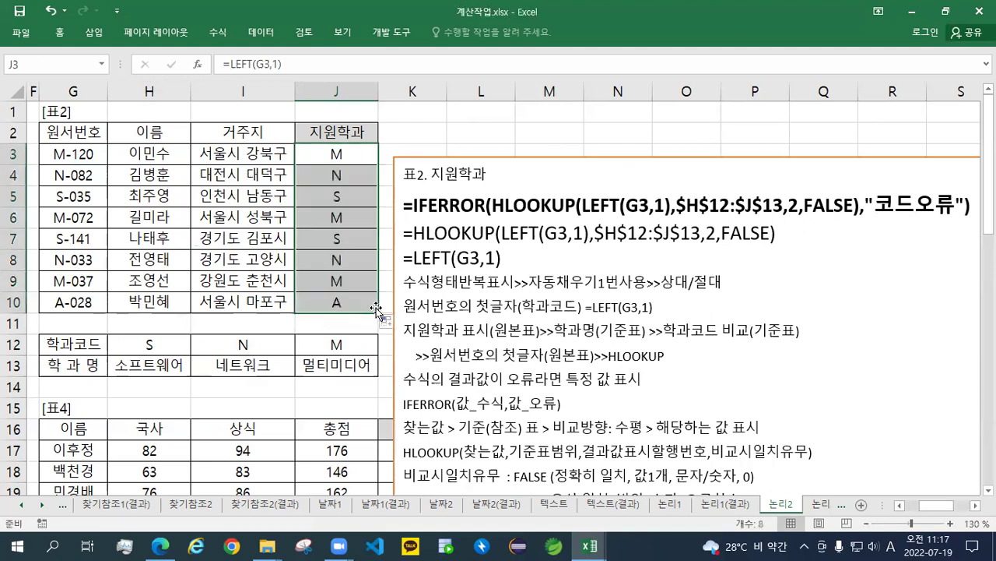
- Wrap the LEFT formula in J3 in HLOOKUP, using it as the lookup value and the absolute range $H$12:$J$13 as the table
click(342, 152)
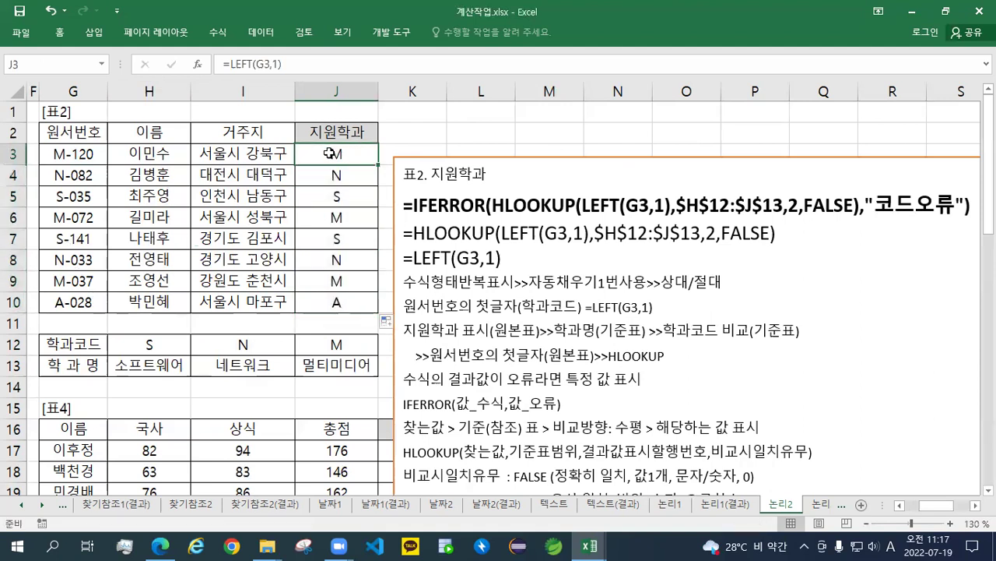
drag(129, 348, 310, 345)
drag(245, 343, 233, 362)
click(320, 152)
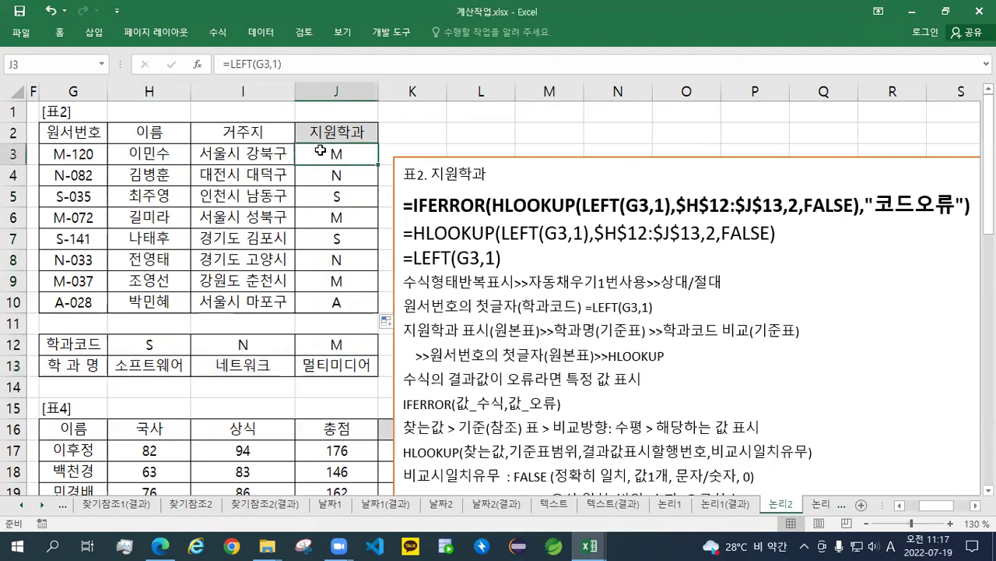
double_click(320, 151)
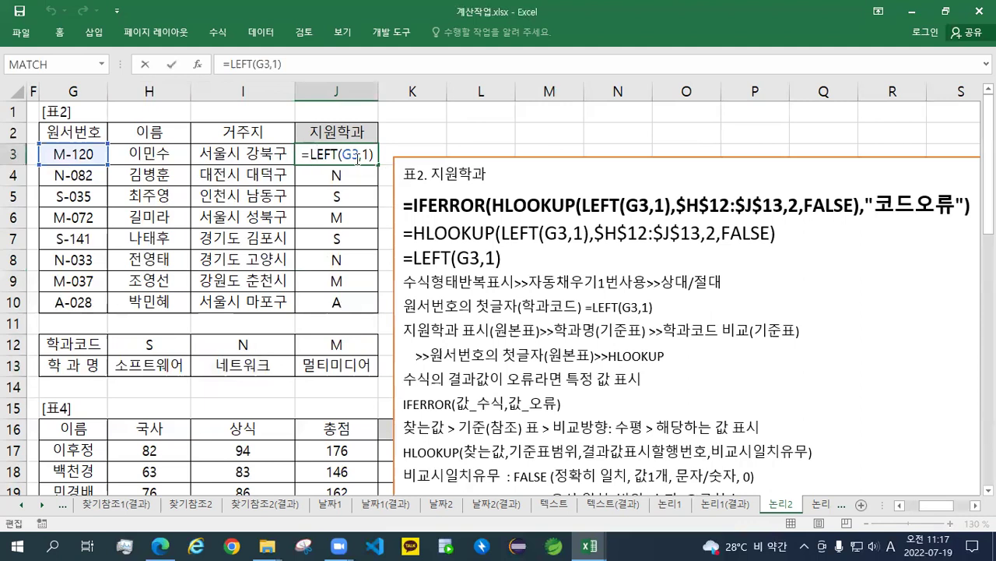
text(HLOOKUP)
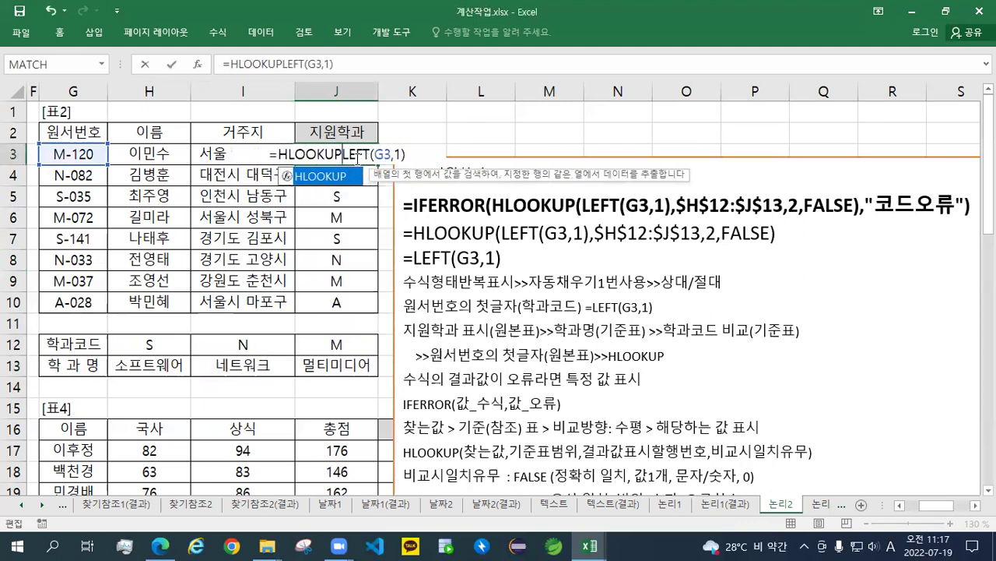
text(()
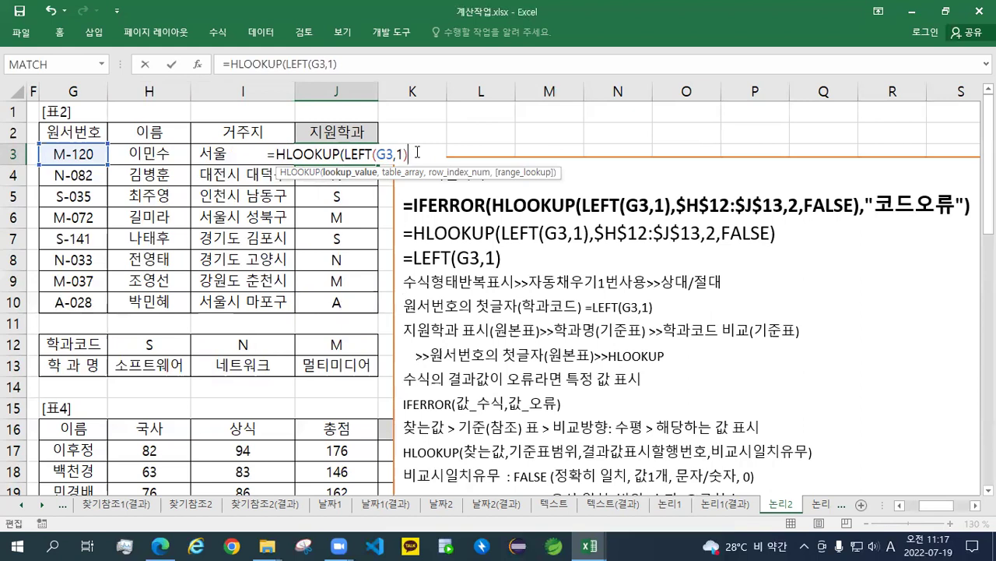
text(,)
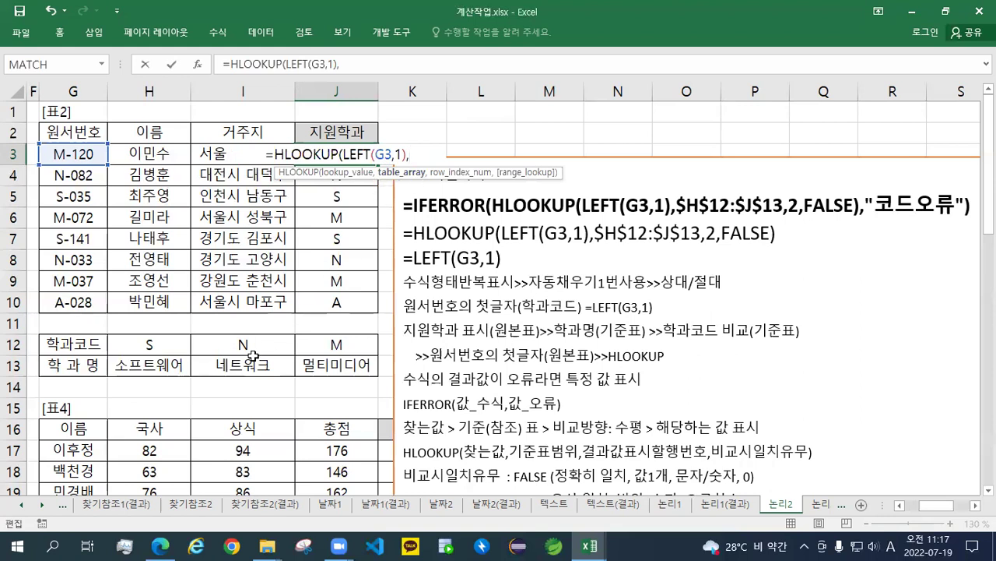
drag(148, 342, 352, 365)
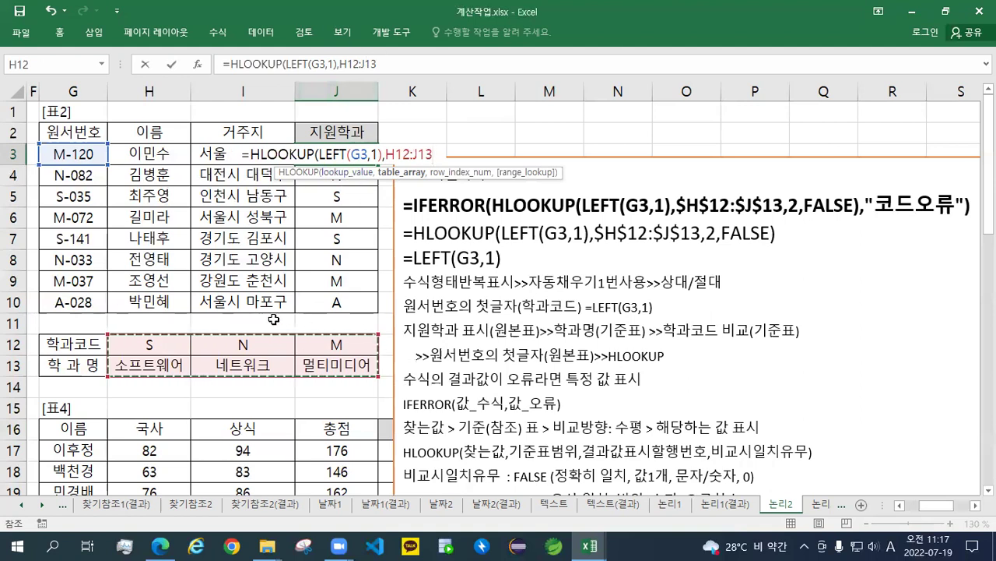
key(F4)
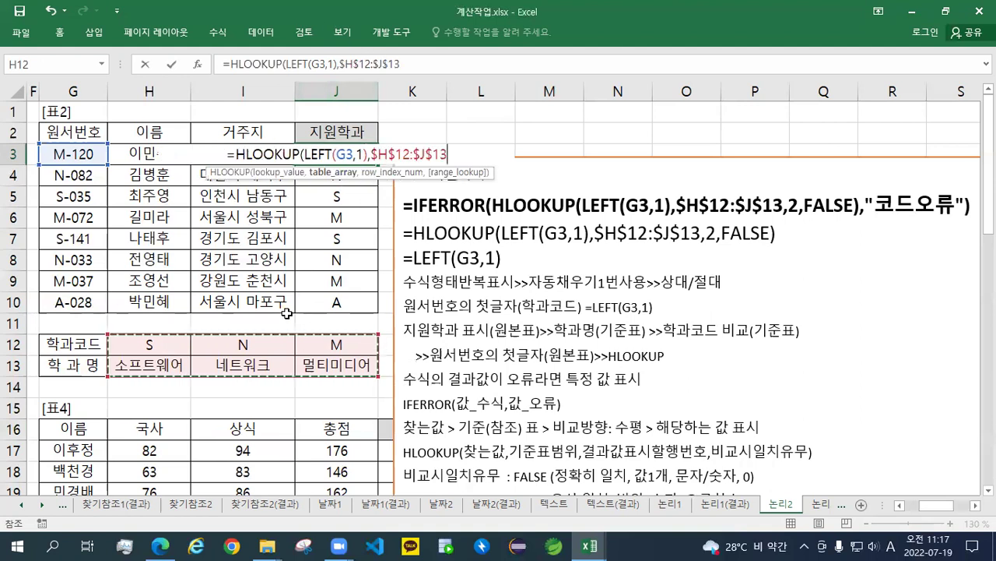
- Complete J3's HLOOKUP with row index 2 and FALSE for exact match, and fill it down through J10
text(,)
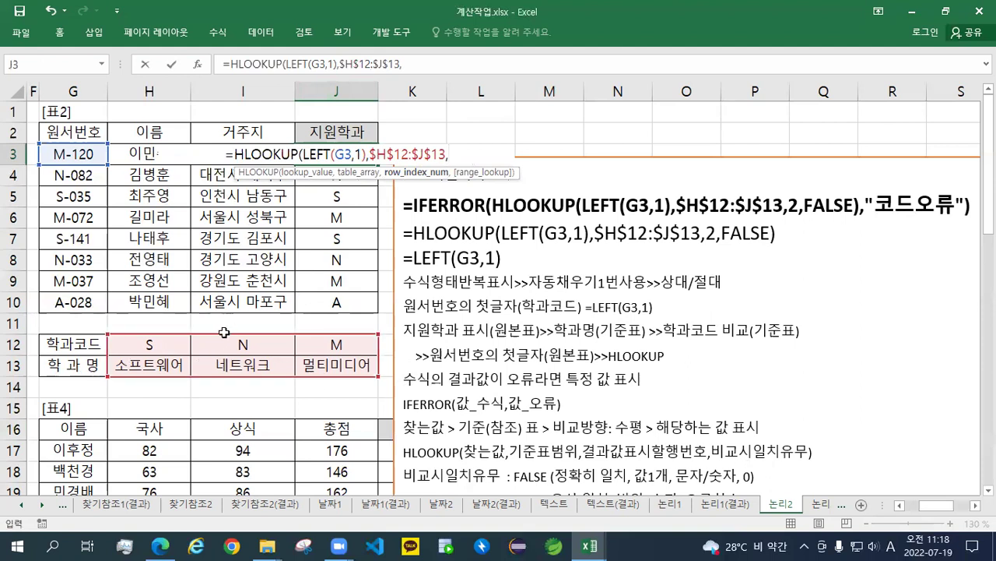
text(2)
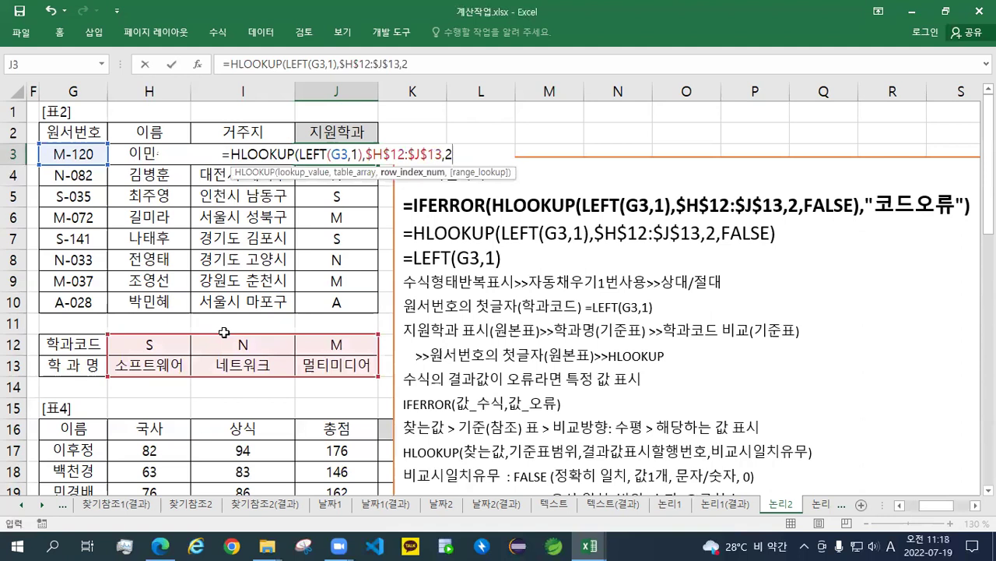
text(,)
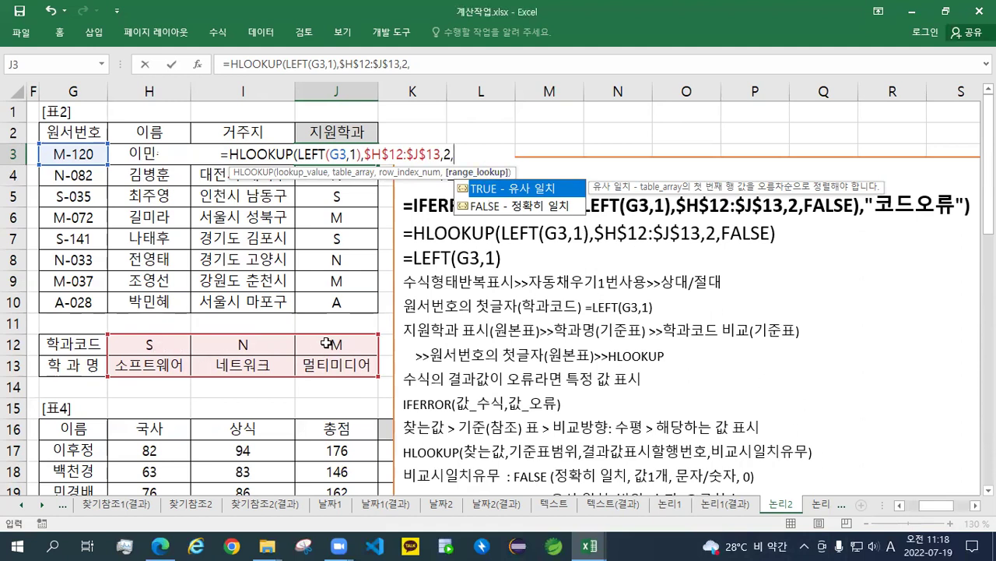
text(FALSE)
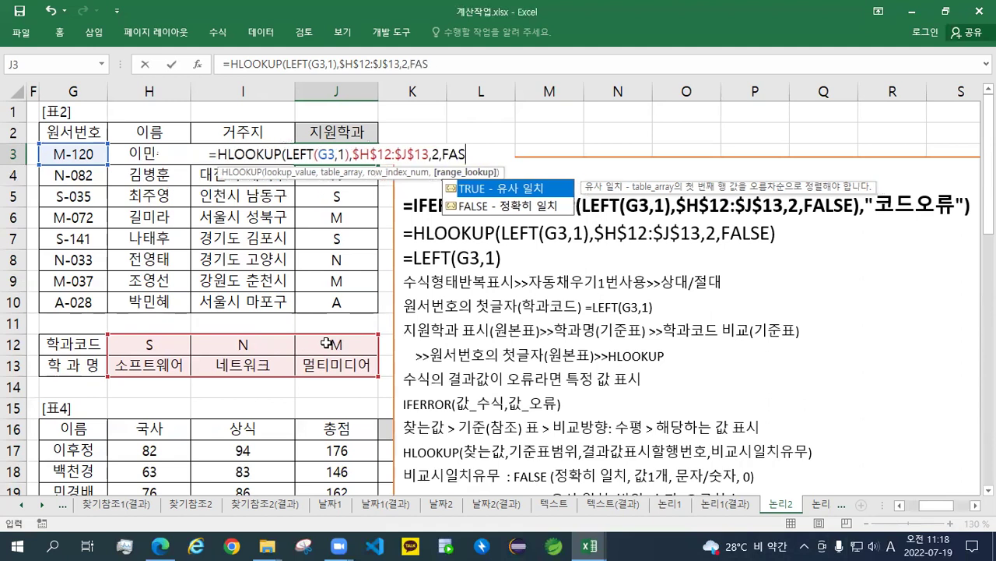
text())
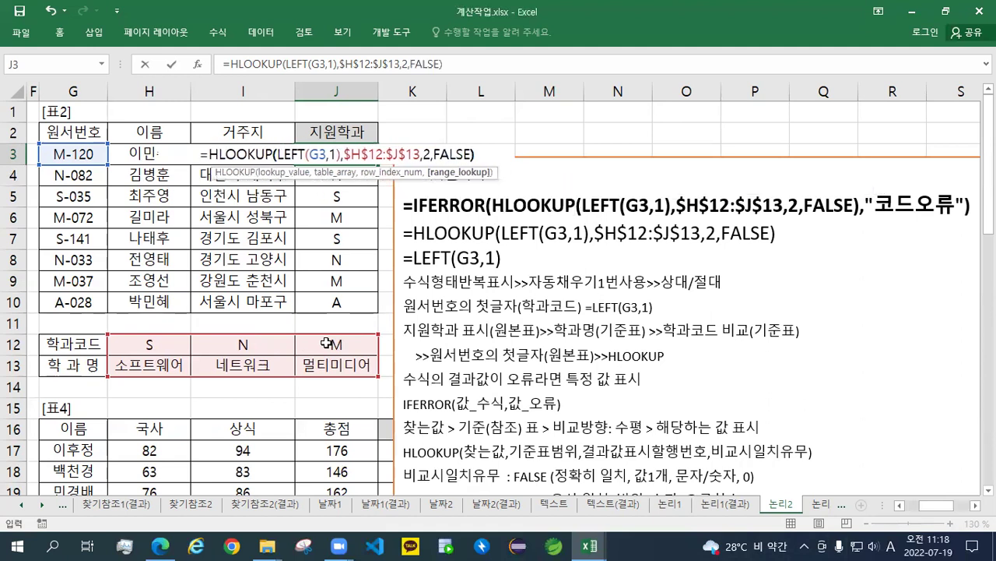
key(ctrl+Return)
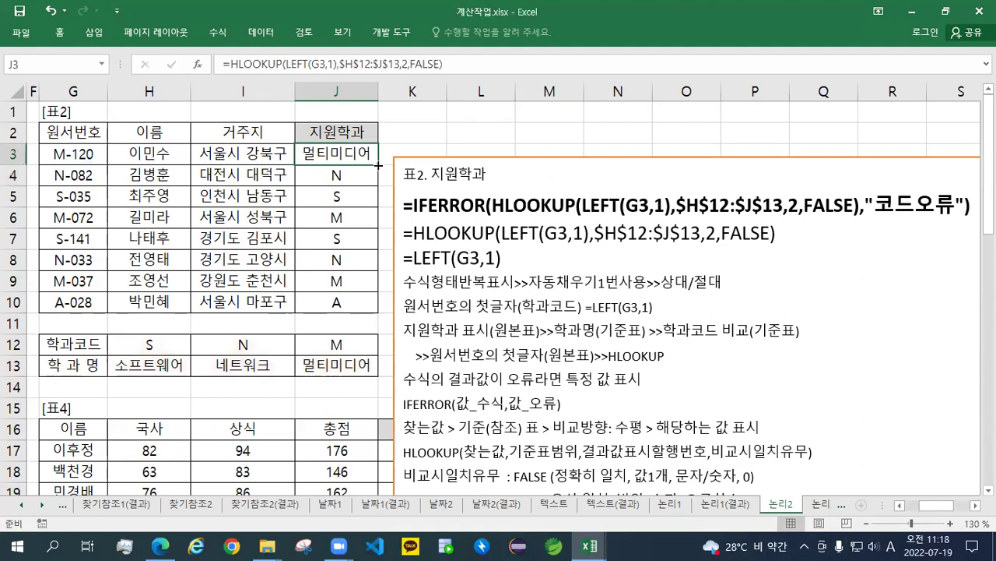
drag(378, 164, 357, 309)
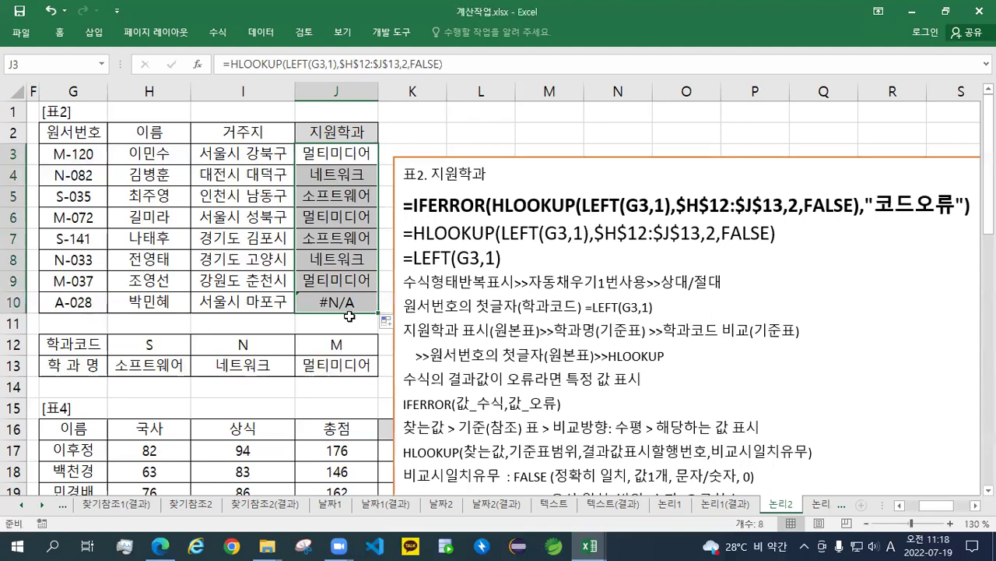
- Inspect the lookup formula in J10, then undo its fill and refill the HLOOKUP formula down through J10
double_click(348, 308)
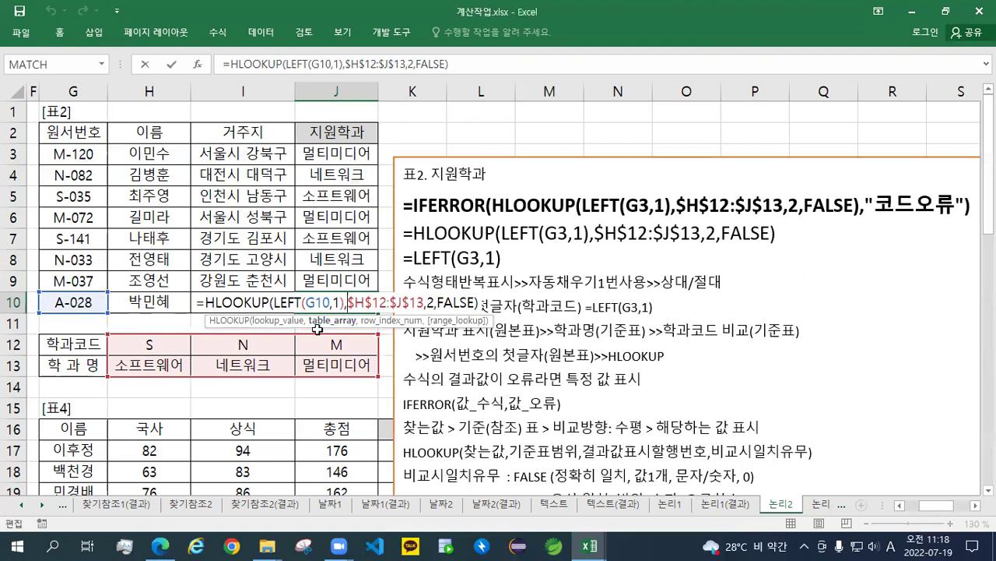
click(357, 301)
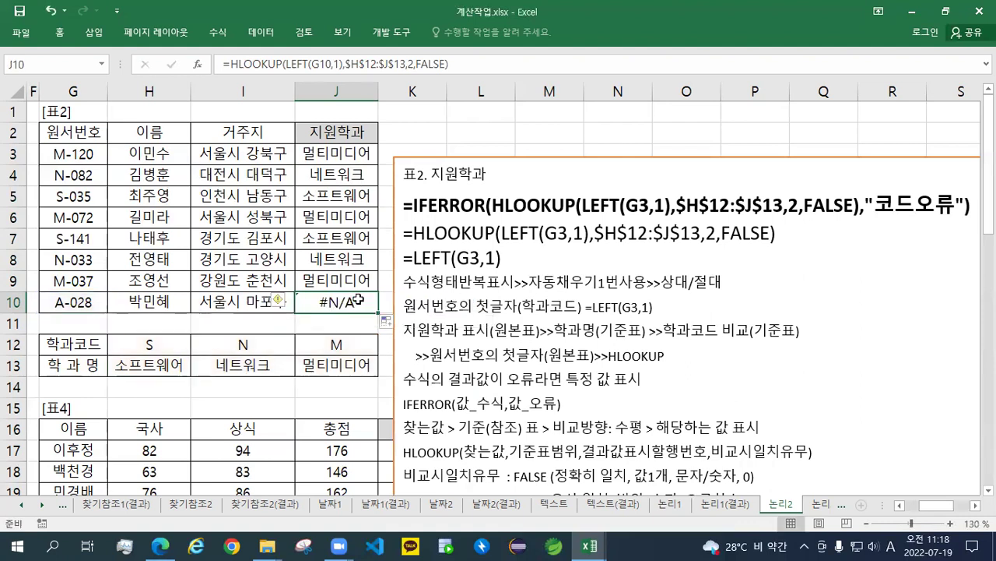
click(51, 11)
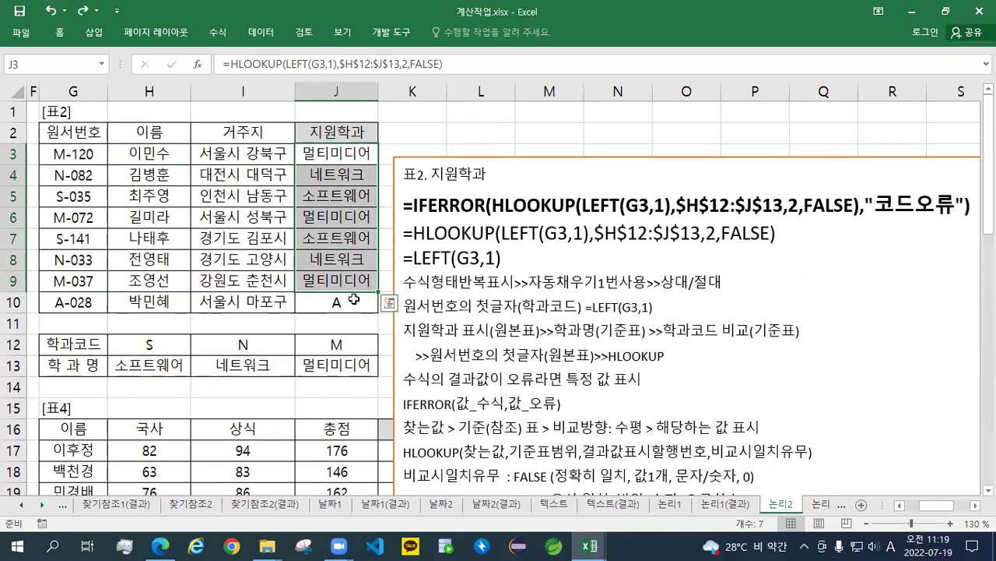
drag(378, 292, 372, 314)
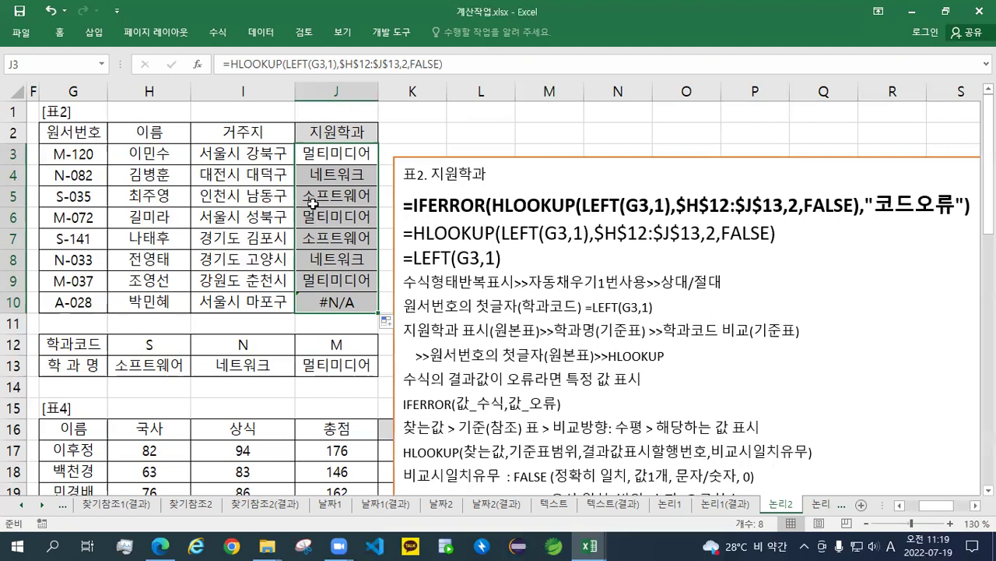
- Wrap the HLOOKUP formula in J3 in IFERROR, using the whole HLOOKUP as the value argument
click(325, 161)
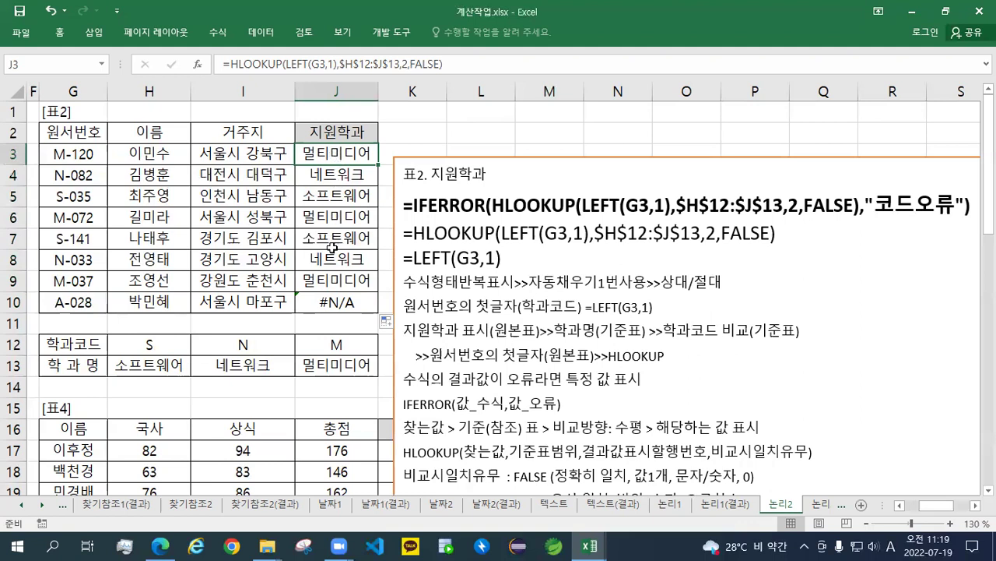
double_click(304, 154)
click(211, 153)
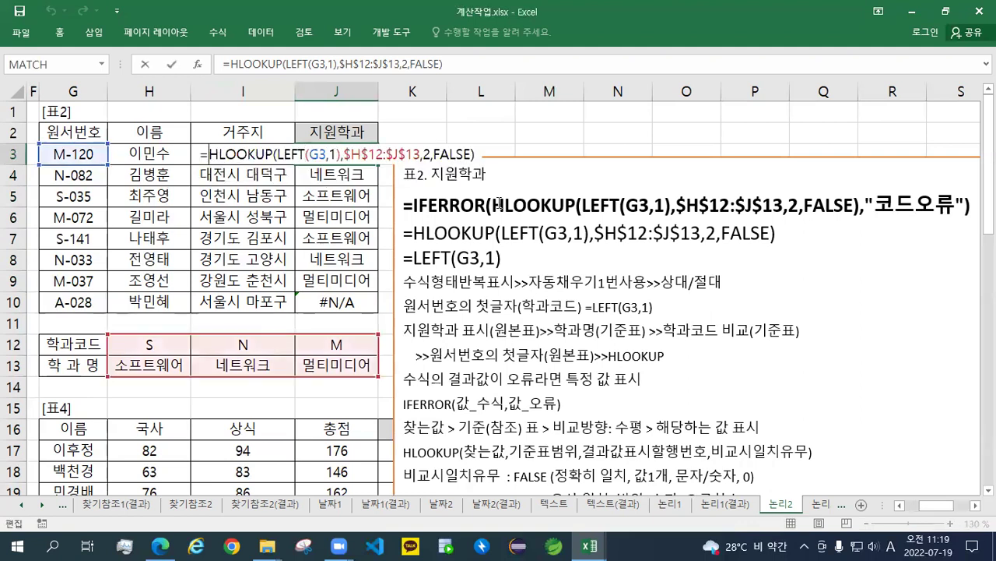
text(IFER)
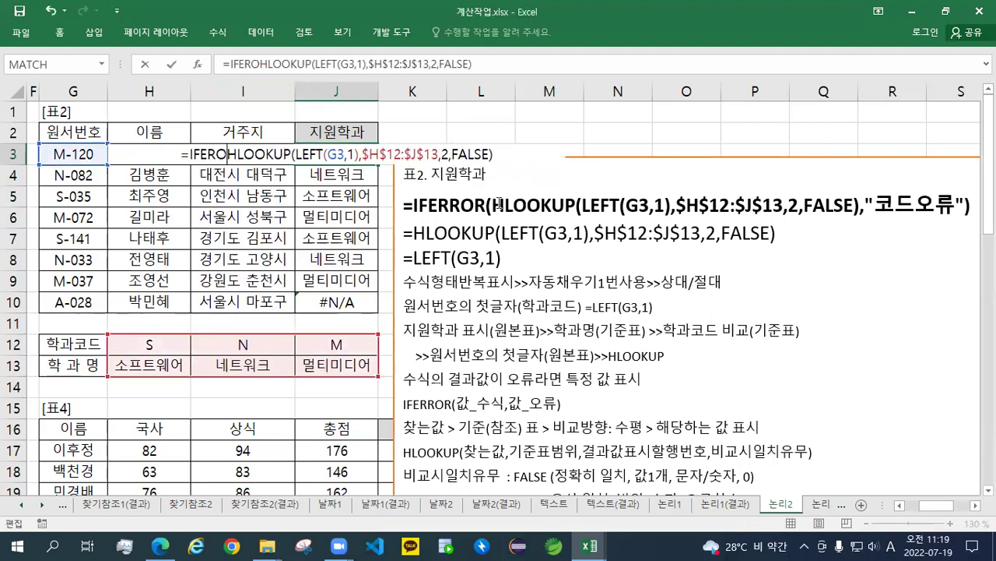
text(ROR()
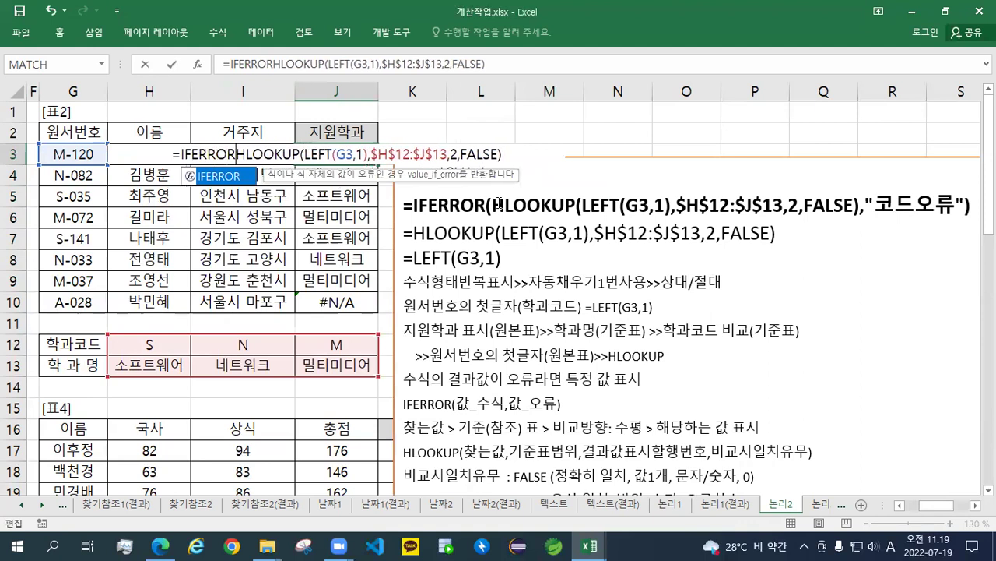
drag(238, 154, 507, 154)
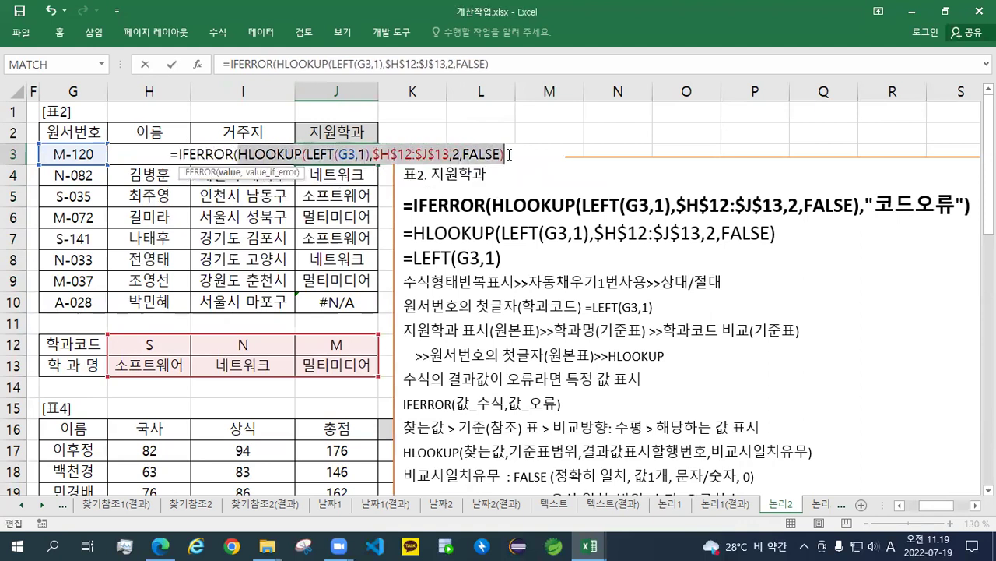
click(507, 155)
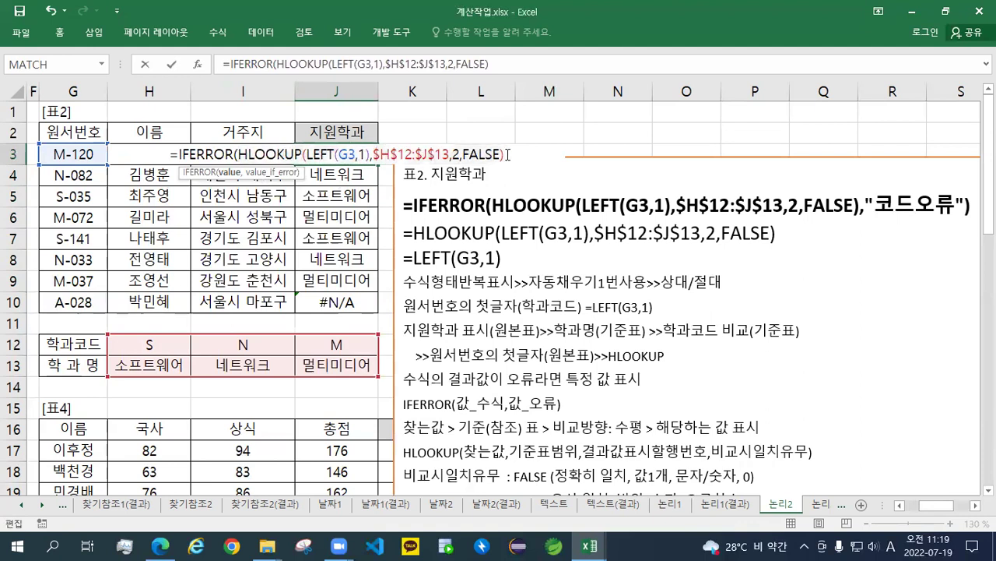
- Complete J3's IFERROR with "코드오류" as the error value and fill the formula down through J10
text(,")
key(Hangul)
text(코드)
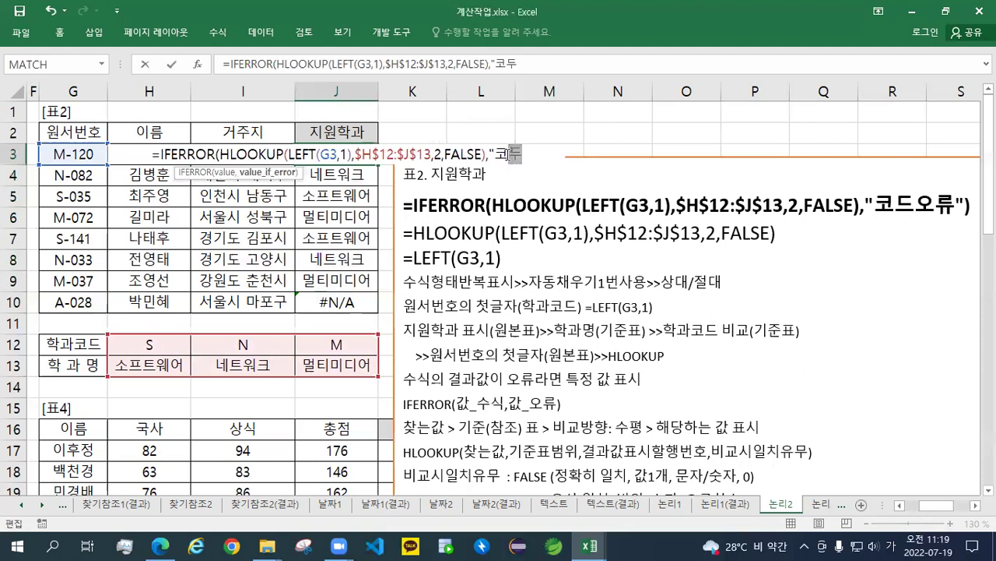
text(오류")
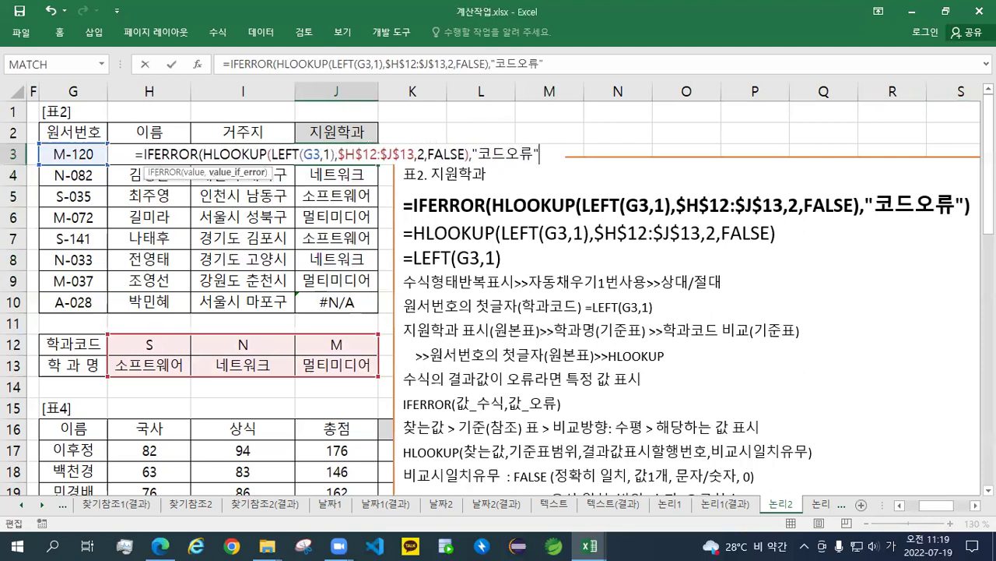
text())
key(ctrl+Return)
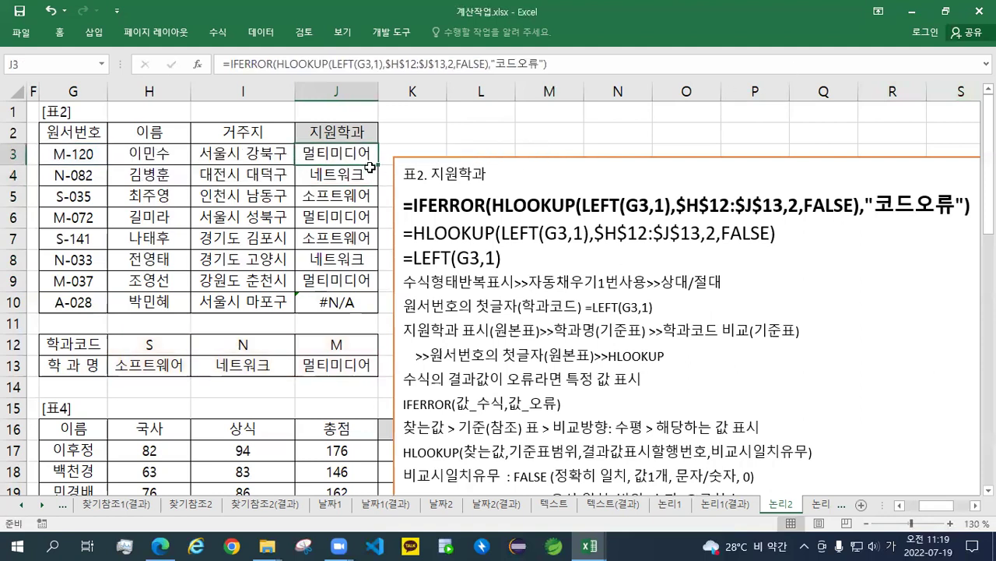
drag(378, 165, 378, 313)
click(353, 308)
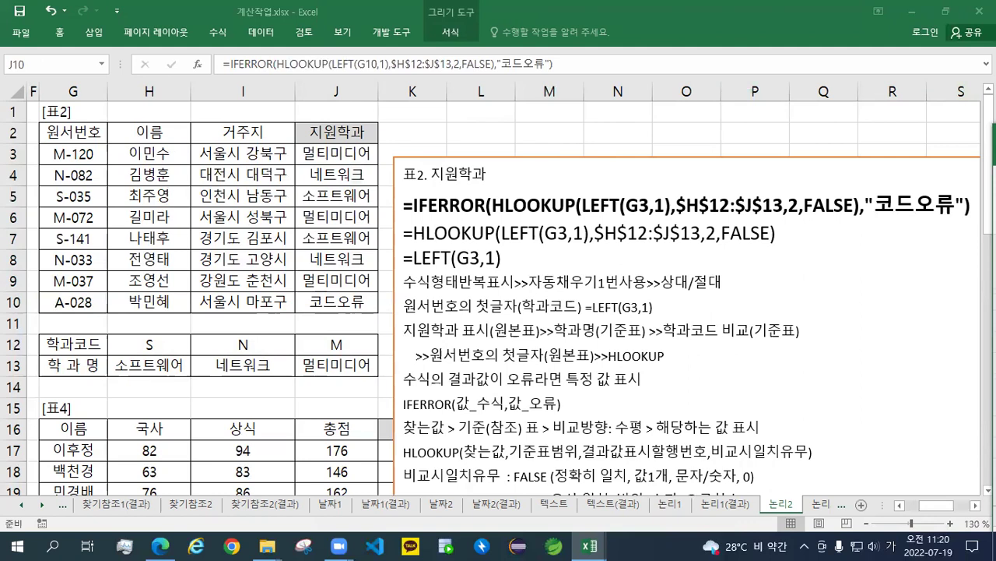
- Paste the copied "표3. 결과" notes above the "표2. 지원학과" heading in the notes text box
click(504, 177)
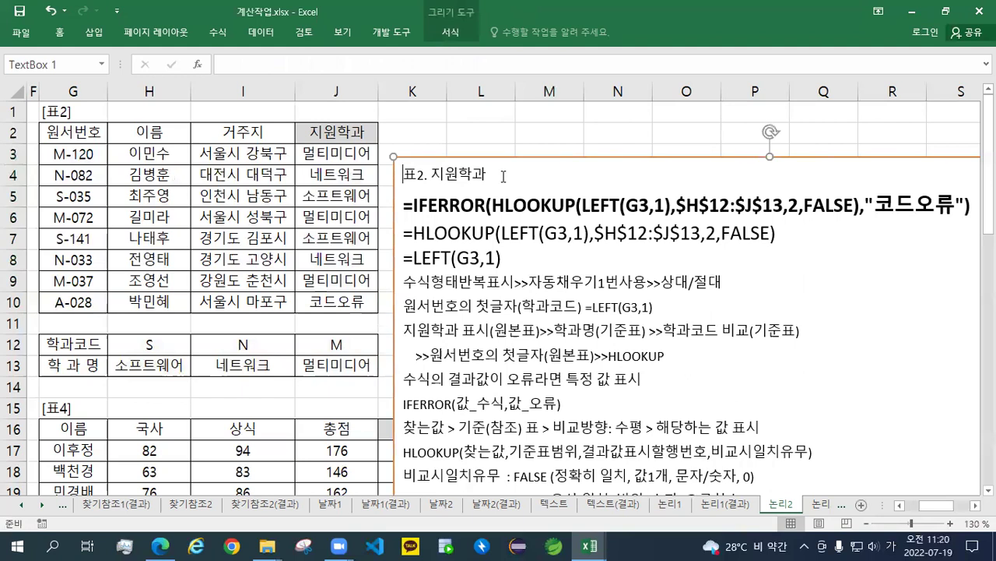
key(Home)
key(Return)
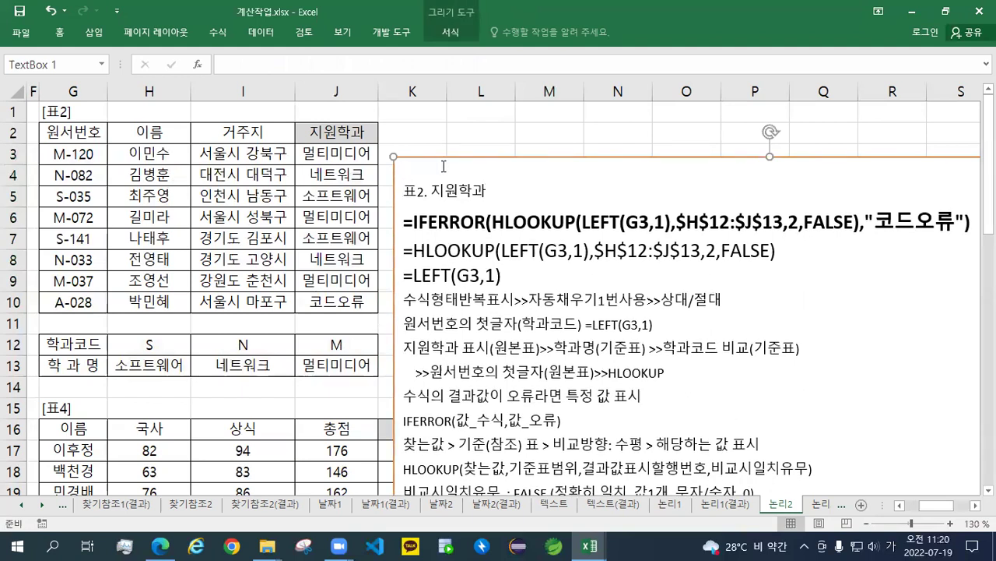
key(ctrl+v)
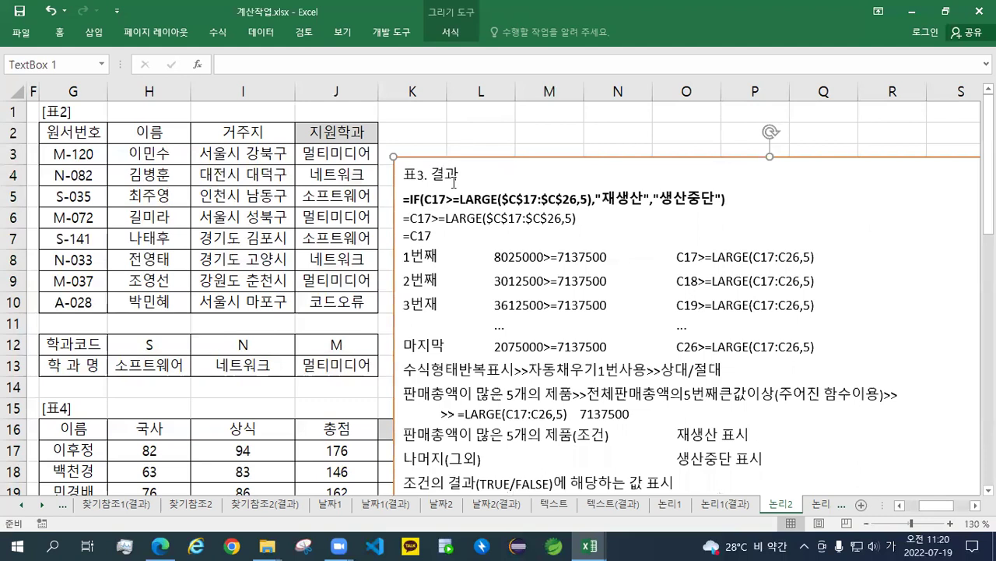
- Move the notes text box beside table 3 so that it starts just past the empty 결과 column
drag(490, 156, 136, 403)
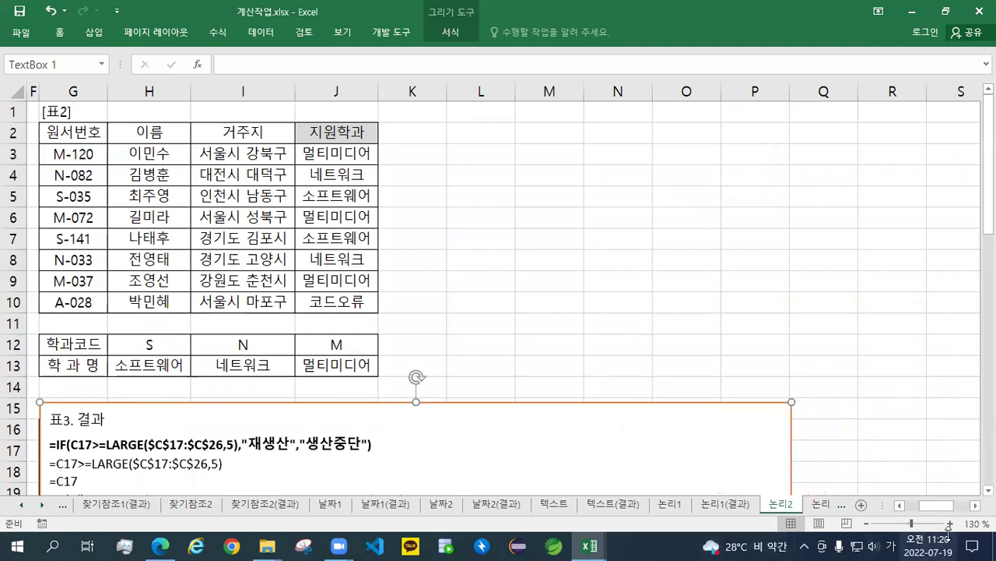
scroll(905, 508, left, 5)
scroll(562, 406, down, 3)
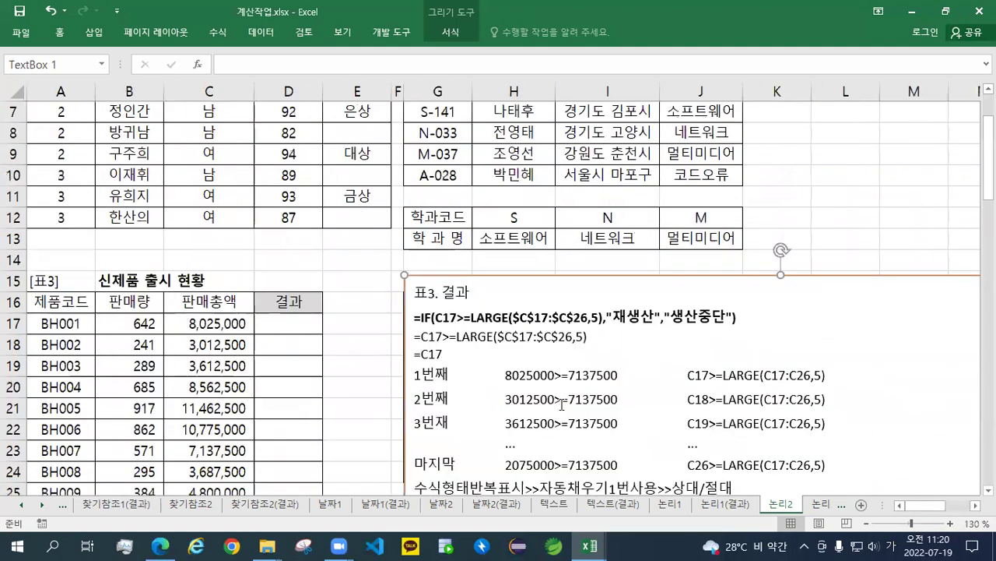
scroll(562, 404, down, 1)
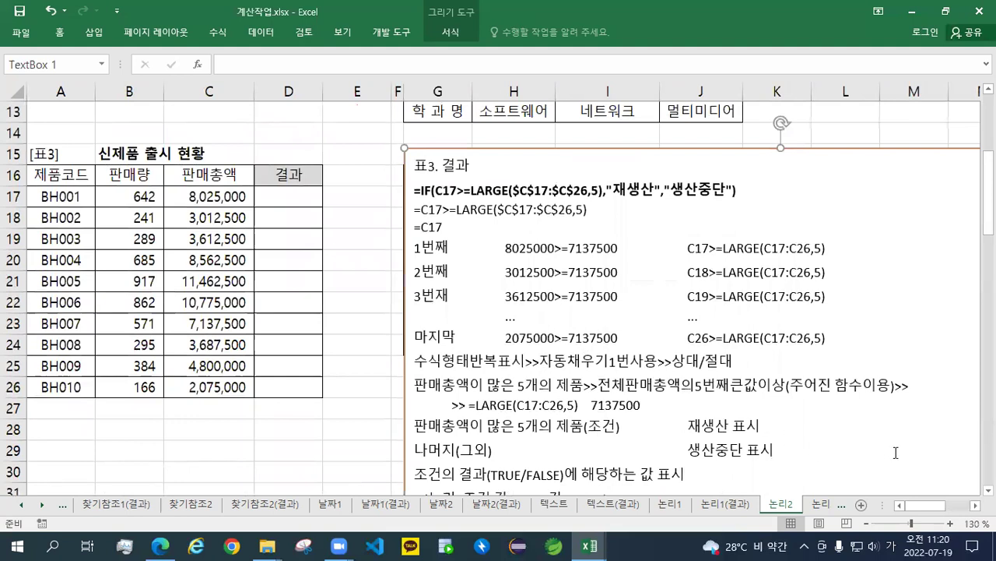
click(989, 490)
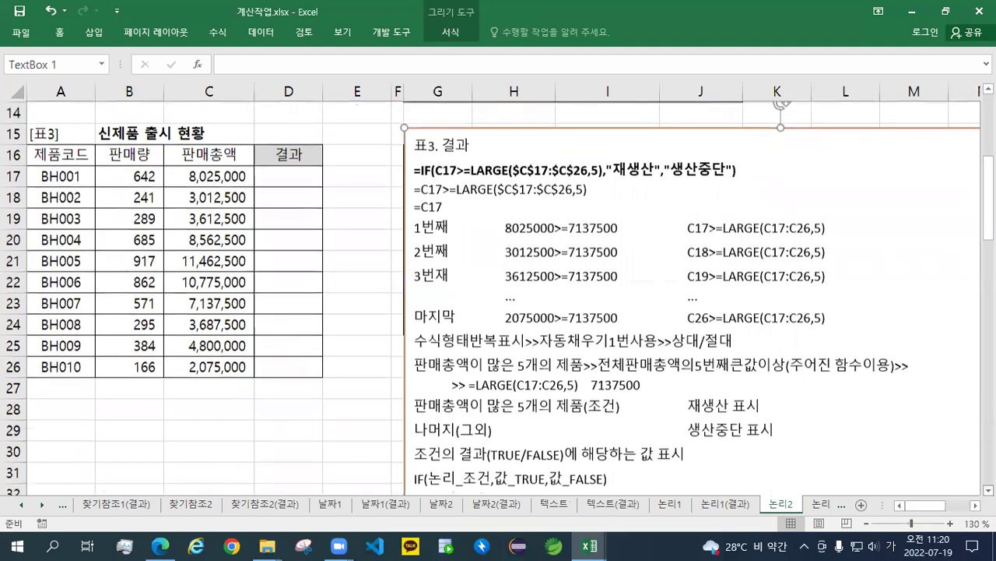
drag(480, 116, 403, 296)
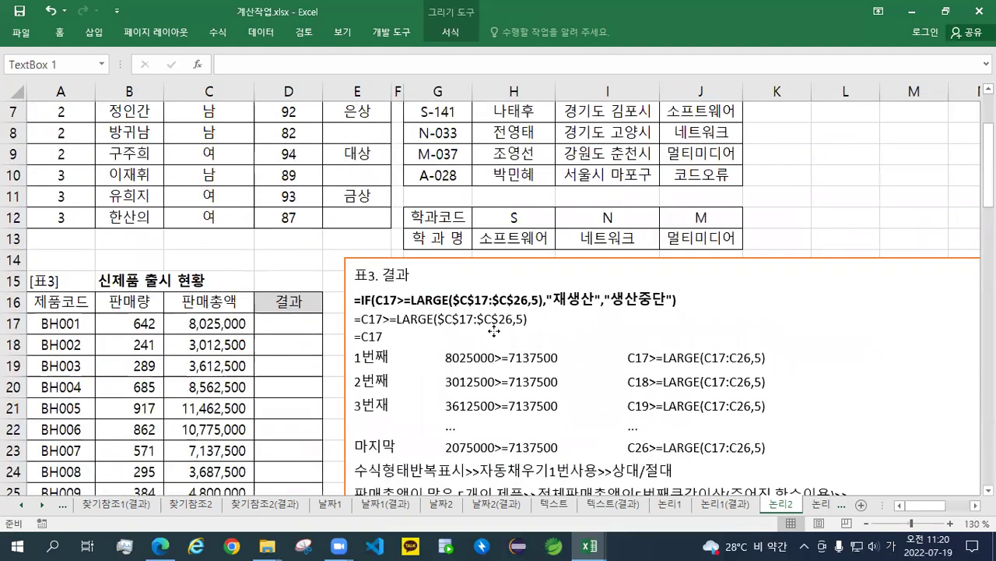
scroll(720, 232, down, 2)
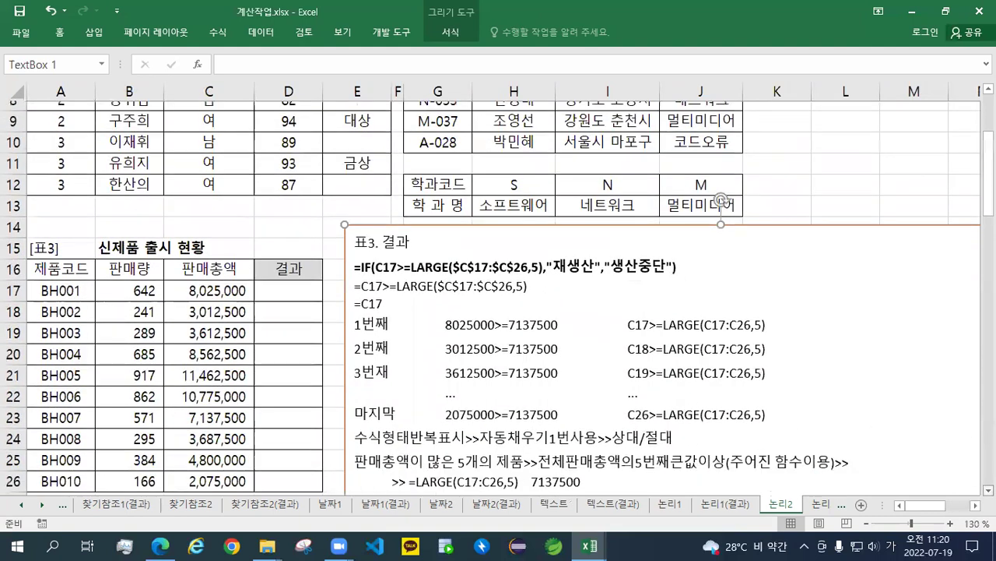
scroll(721, 127, down, 1)
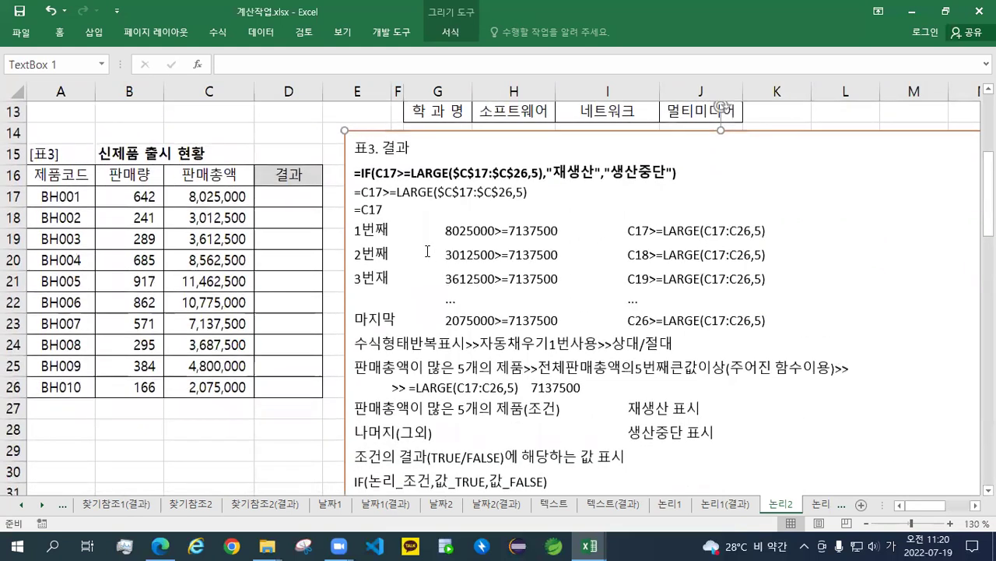
- Review the top-five 판매총액 condition in the table 3 notes and insert a blank line before the "표2. 지원학과" section
click(275, 196)
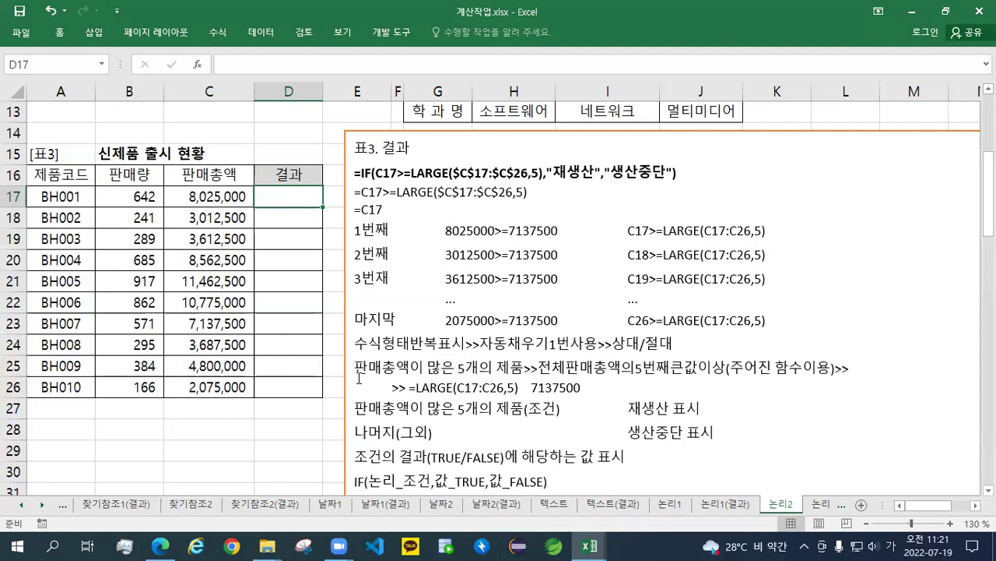
drag(355, 369, 521, 371)
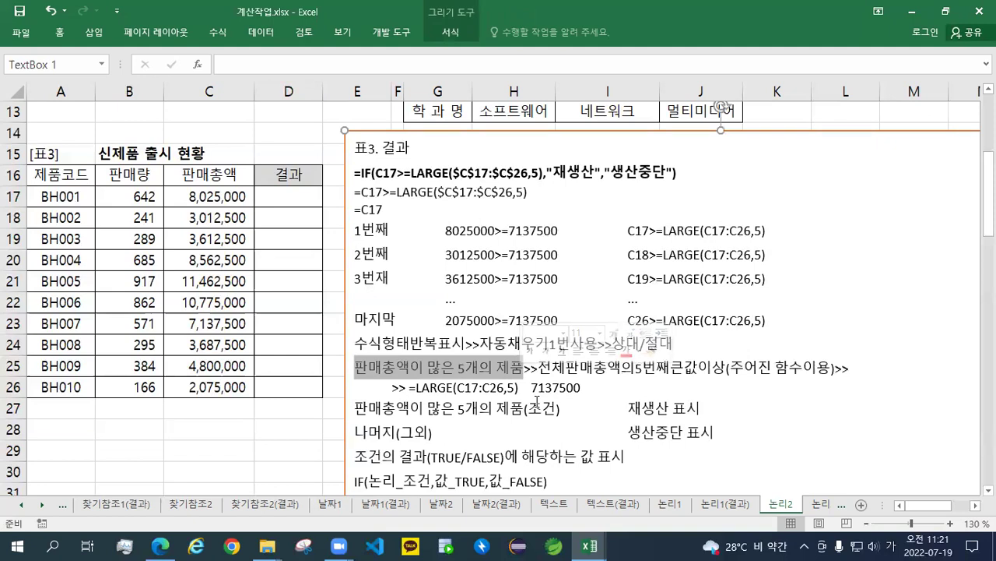
click(524, 366)
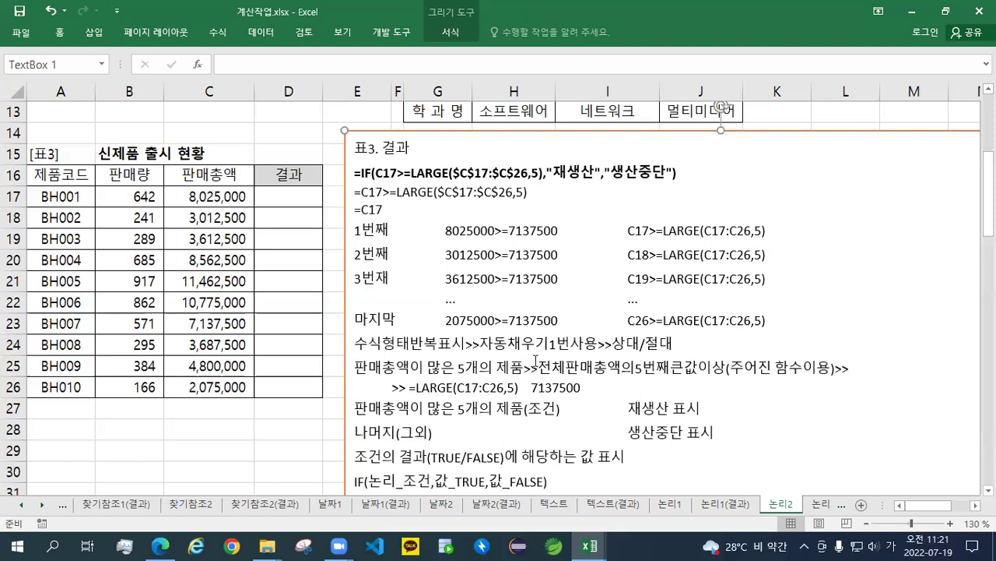
drag(538, 365, 674, 376)
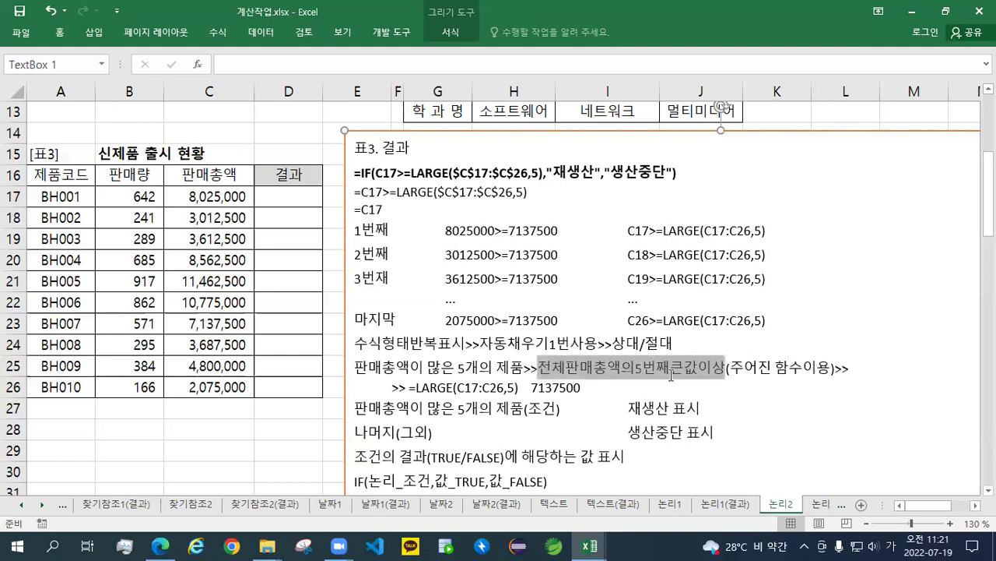
scroll(465, 431, down, 2)
scroll(464, 431, down, 1)
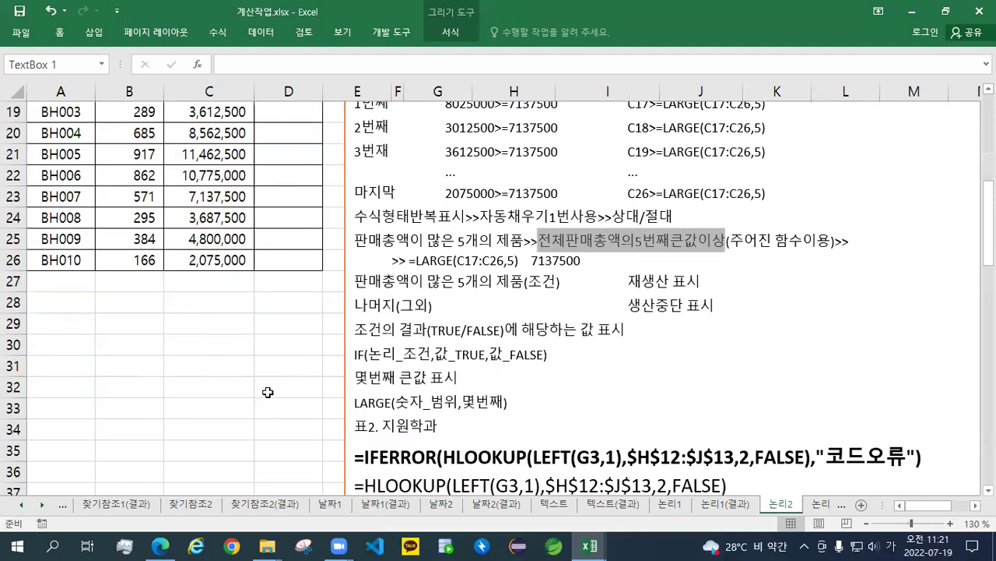
click(514, 404)
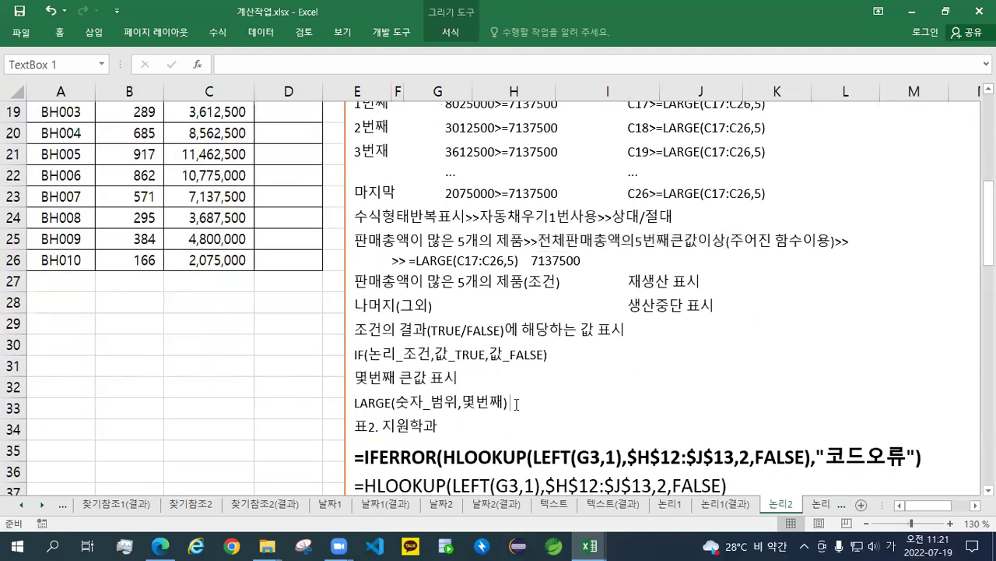
key(Return)
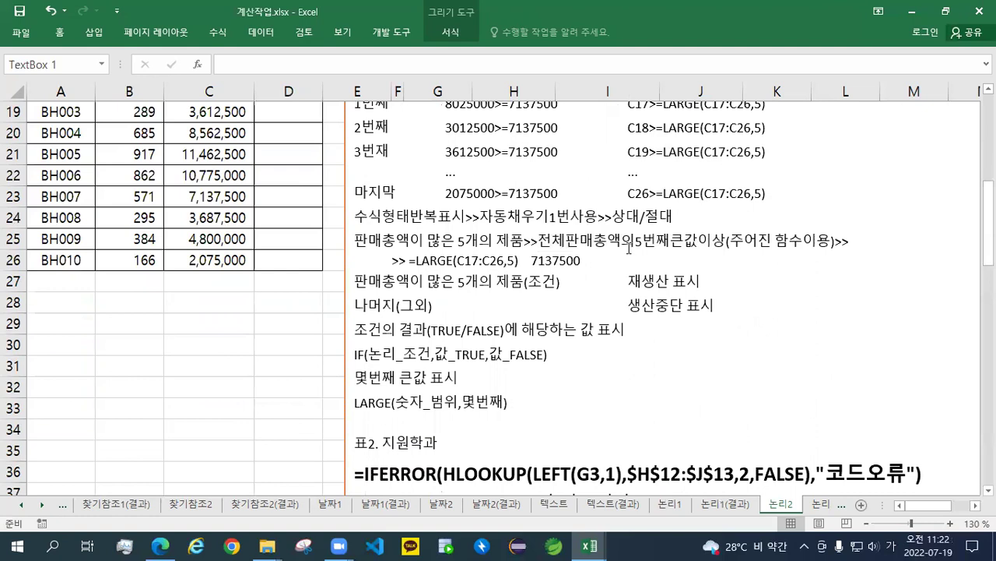
- Add "의 제품" after "(주어진 함수이용)" in the table 3 condition note and highlight its "전체판매총액의5번째큰값이상" phrase
scroll(630, 249, up, 1)
drag(538, 304, 724, 304)
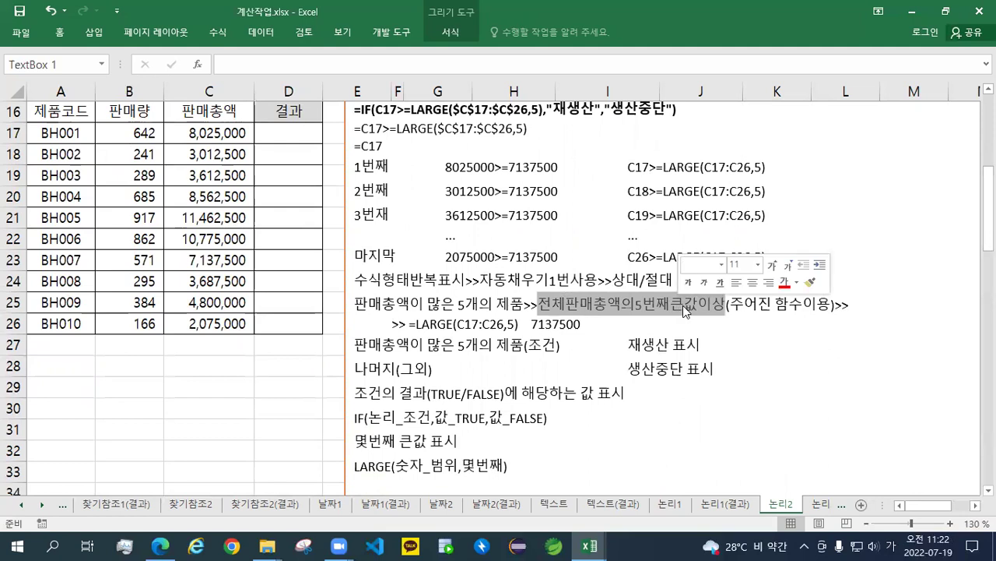
click(834, 305)
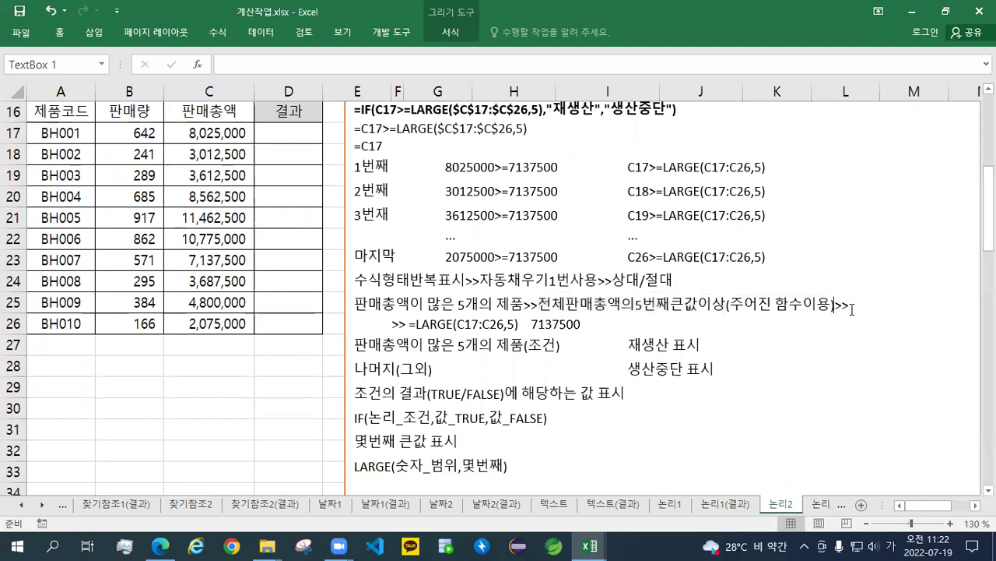
text(의 제품)
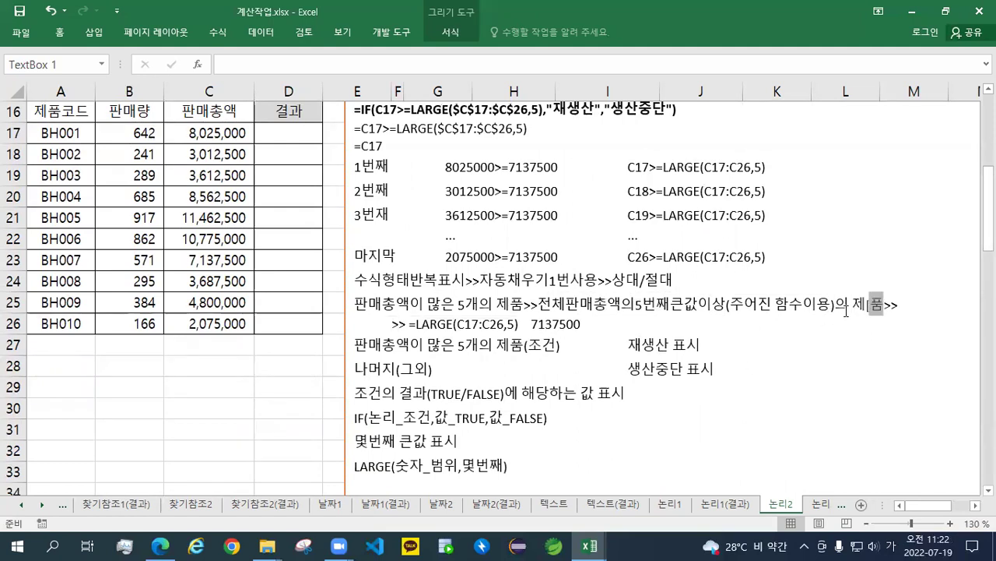
key(Left)
drag(539, 304, 712, 310)
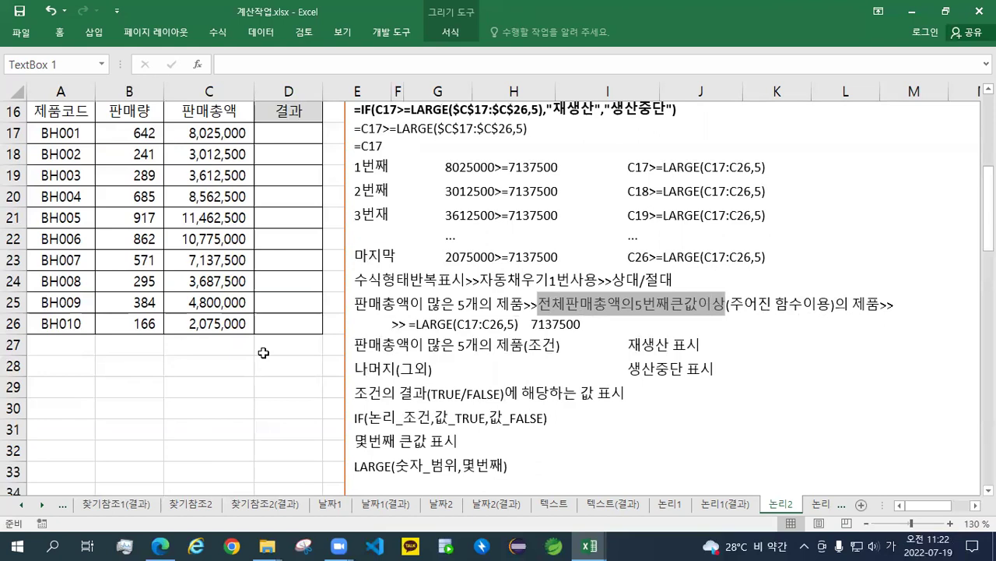
- Review the table 3 note line that restates the five products with the highest 판매총액 as a fifth-largest-value condition
click(699, 304)
drag(545, 307, 802, 311)
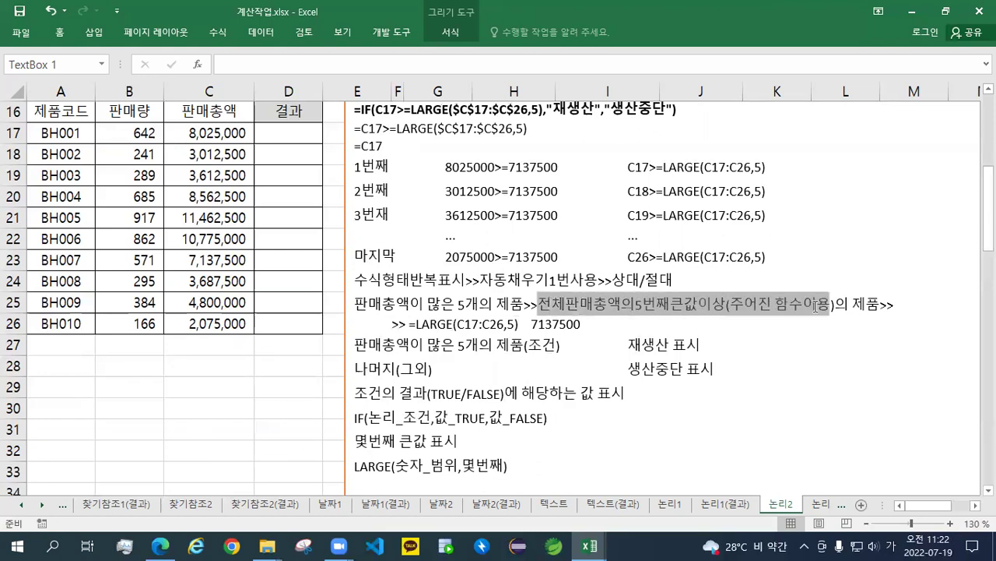
click(802, 311)
drag(356, 307, 521, 315)
click(523, 313)
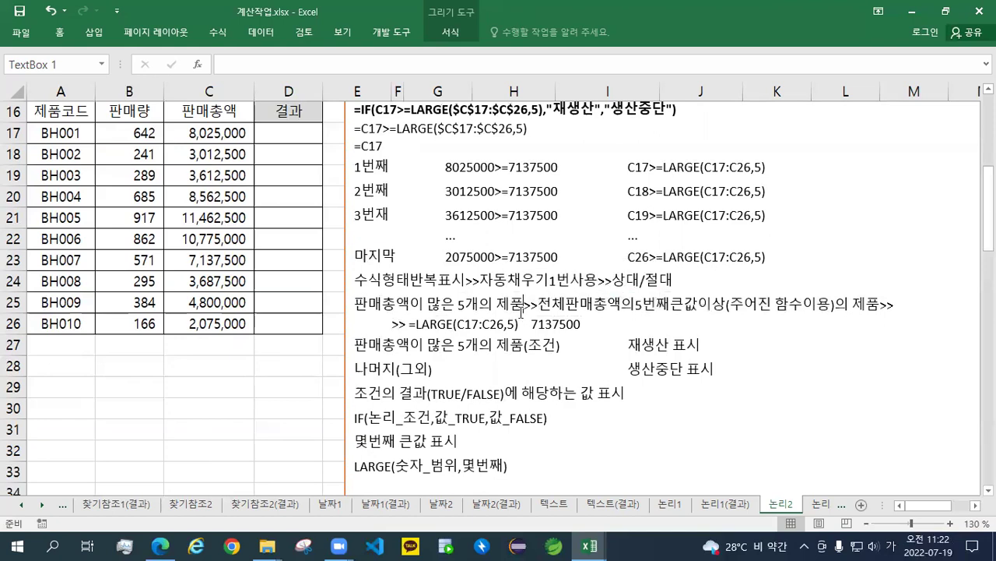
- Enlarge the three formula lines under "표3. 결과" in the notes text box to 14 pt
scroll(546, 316, up, 1)
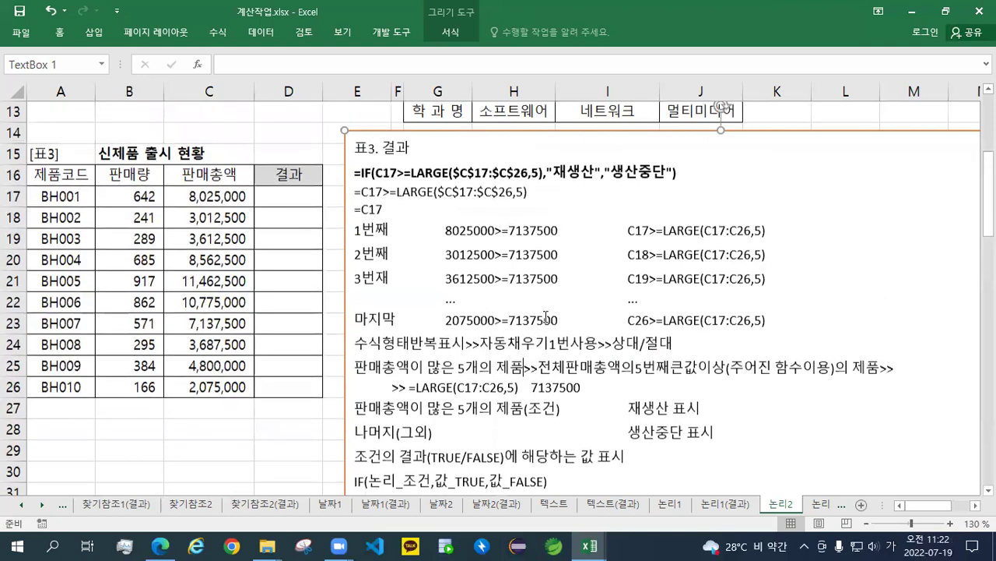
drag(406, 208, 354, 168)
click(440, 140)
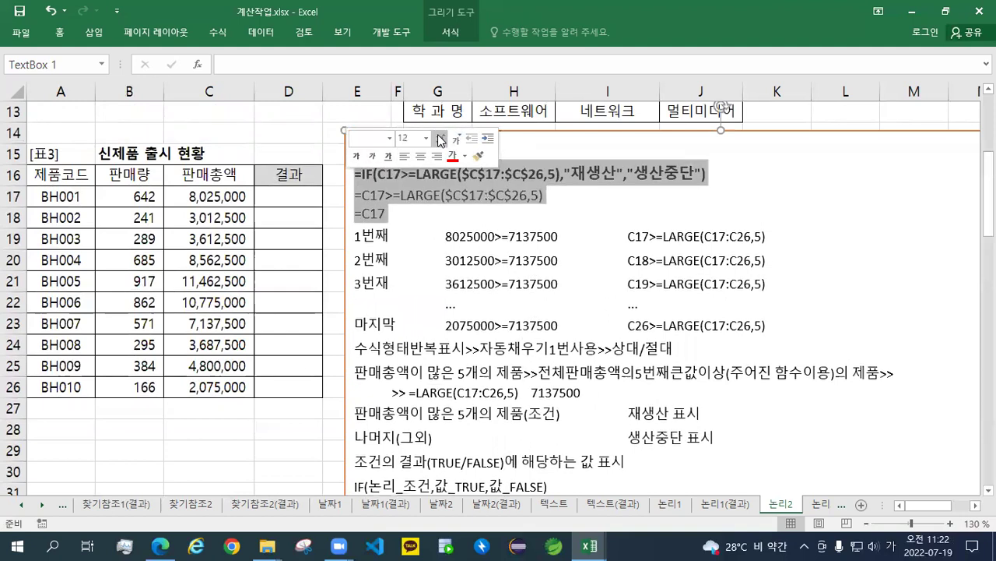
click(441, 140)
- Enter =C17 in D17, the first 결과 cell of table 3, and fill it down to D26
click(291, 197)
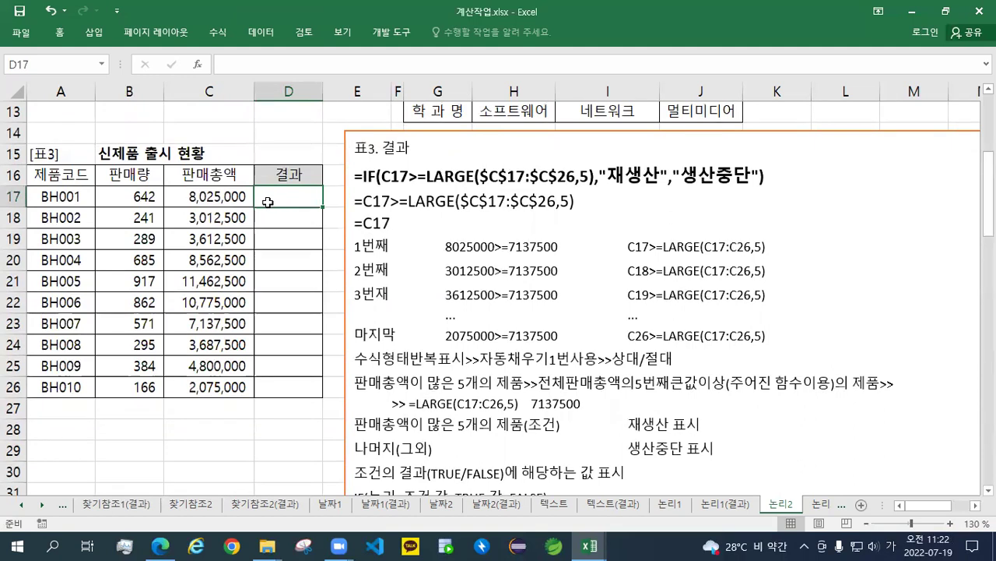
text(=)
click(228, 195)
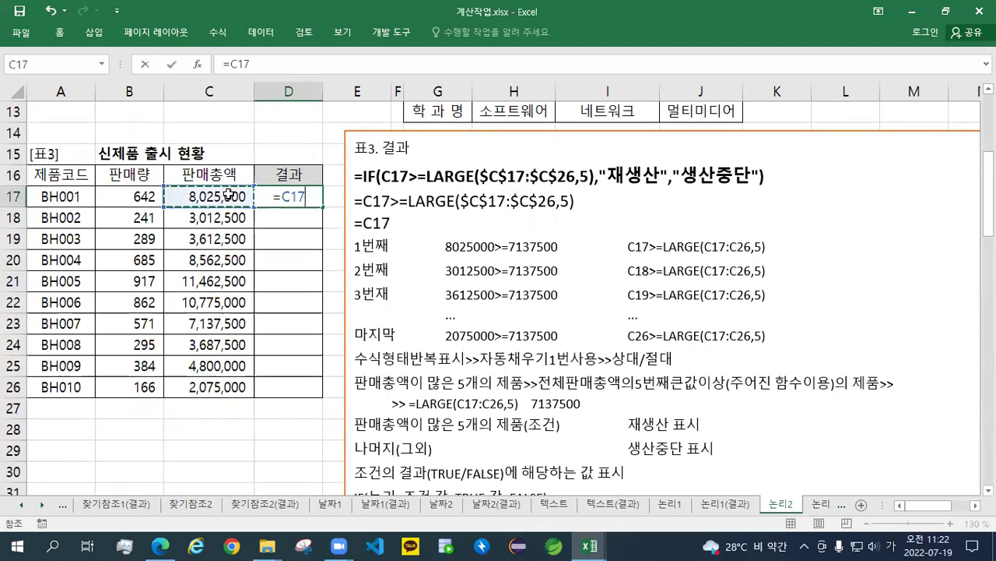
key(ctrl+Return)
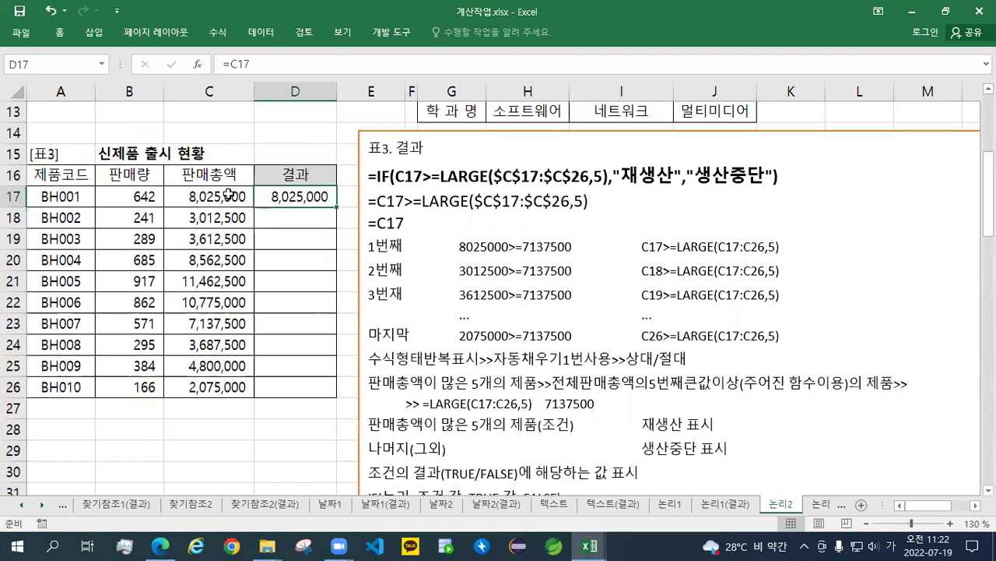
drag(336, 207, 324, 386)
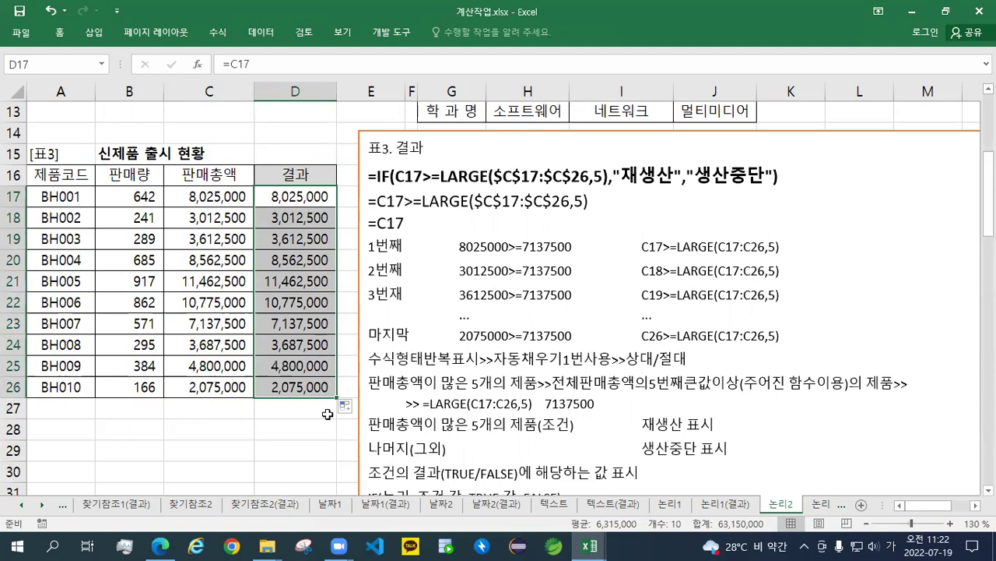
- Enter =LARGE(C17:C26,5) in C27 below the 판매총액 column
click(209, 408)
text(=ㅣㅁㄱ)
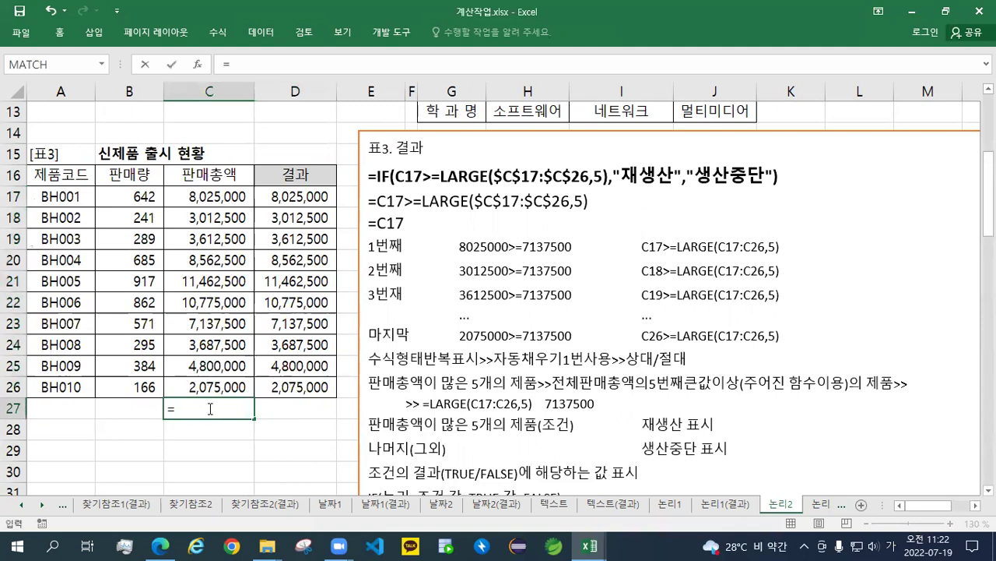
key(BackSpace)
key(BackSpace)
key(BackSpace)
key(Hangul)
text(L)
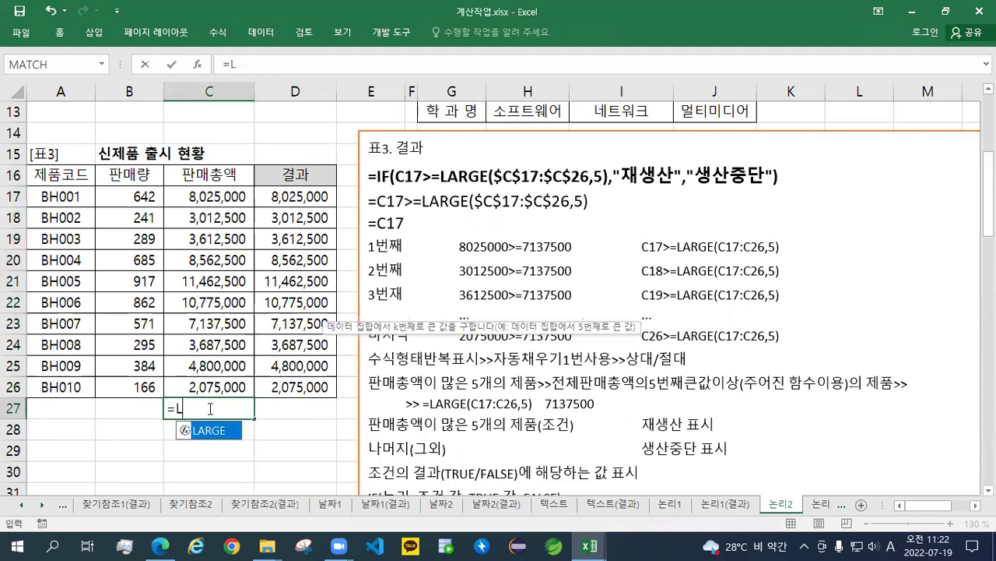
text(ARGE()
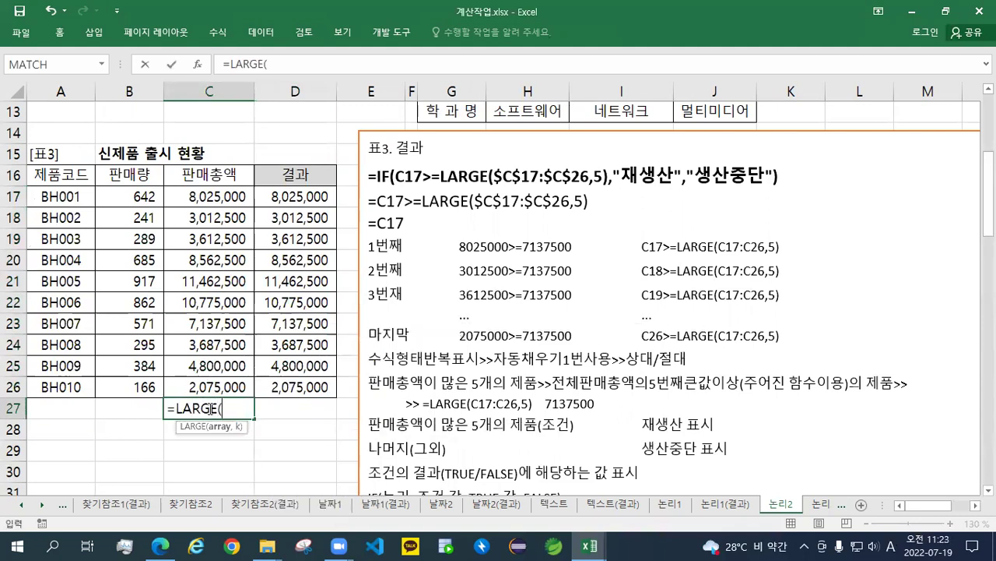
drag(227, 198, 253, 374)
text(,5))
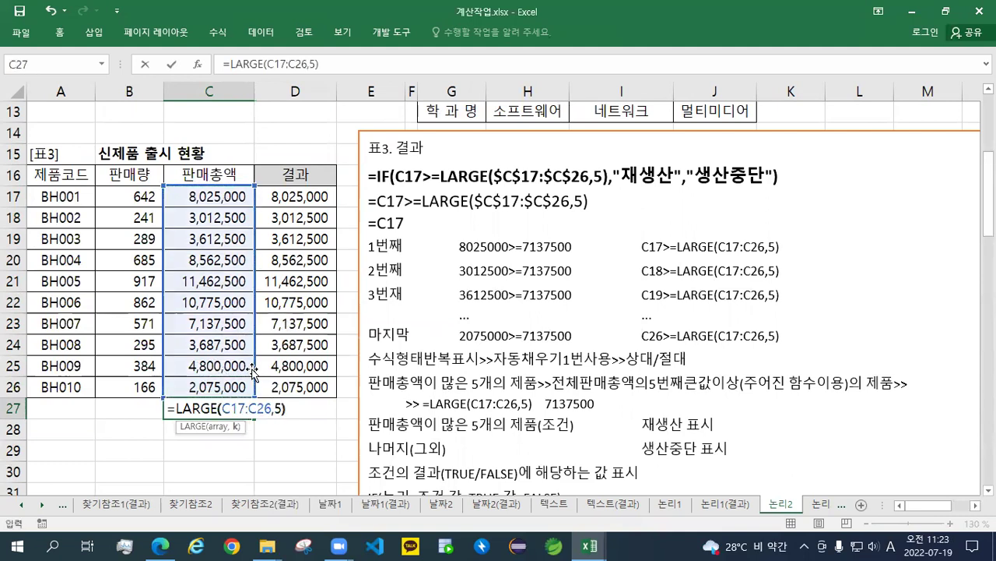
key(Return)
key(Up)
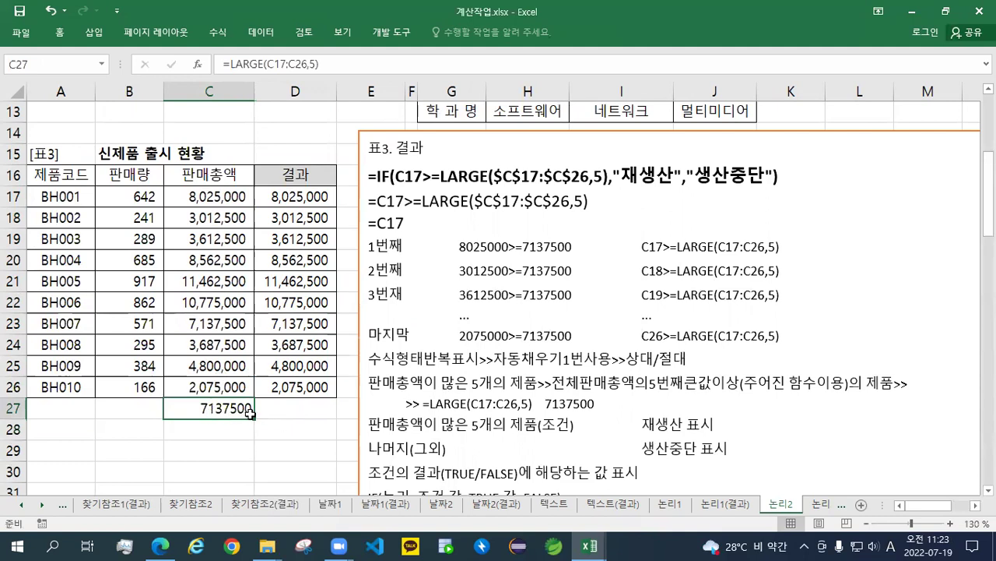
- Compare the individual 판매총액 values in C17 to C26 with the fifth-largest value in C27
click(224, 202)
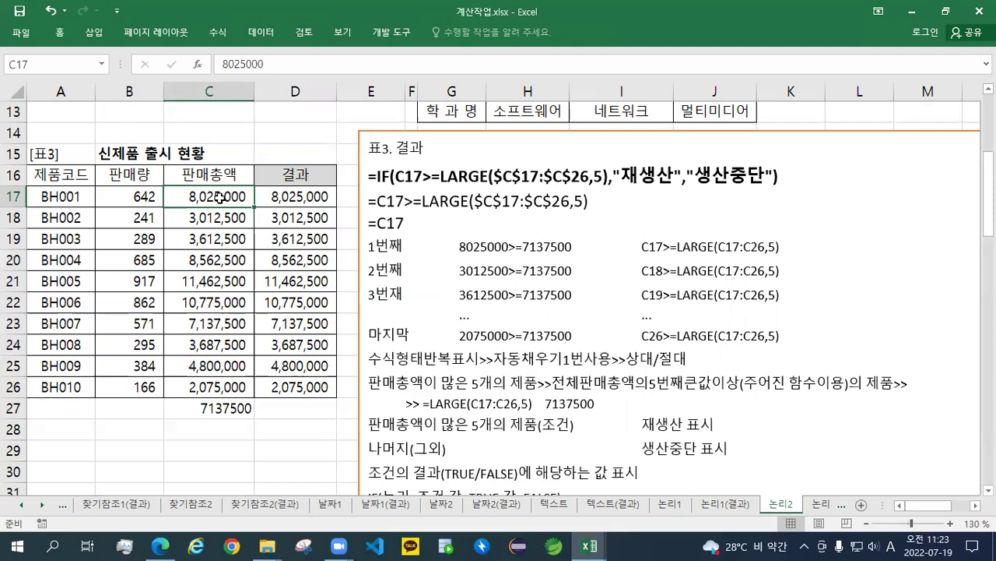
click(220, 220)
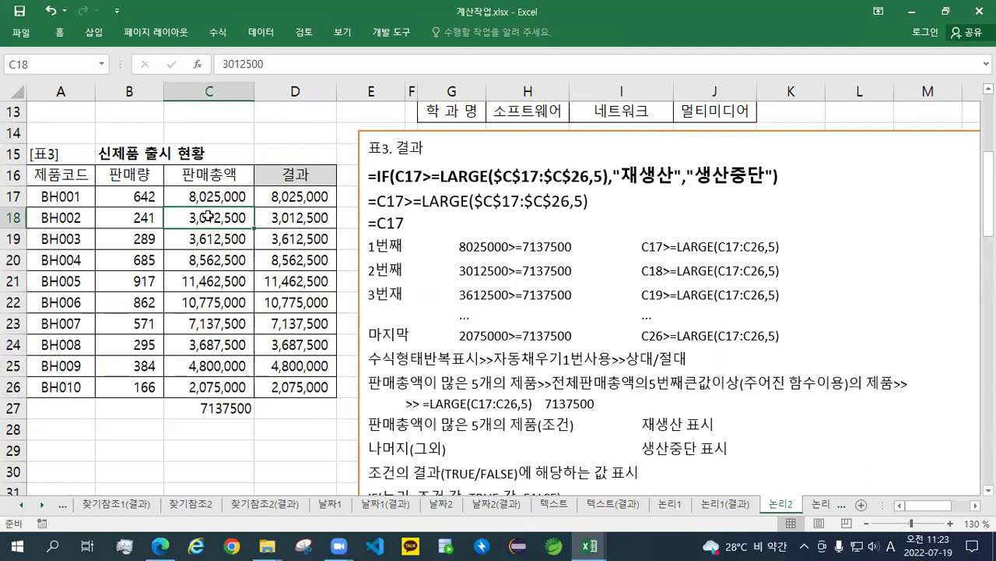
click(204, 238)
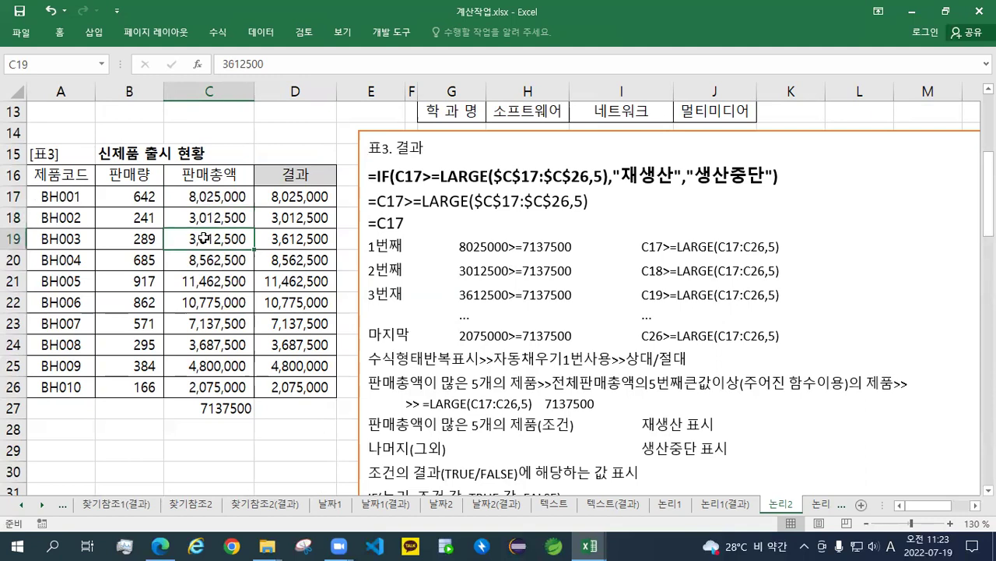
click(204, 259)
click(202, 281)
click(204, 387)
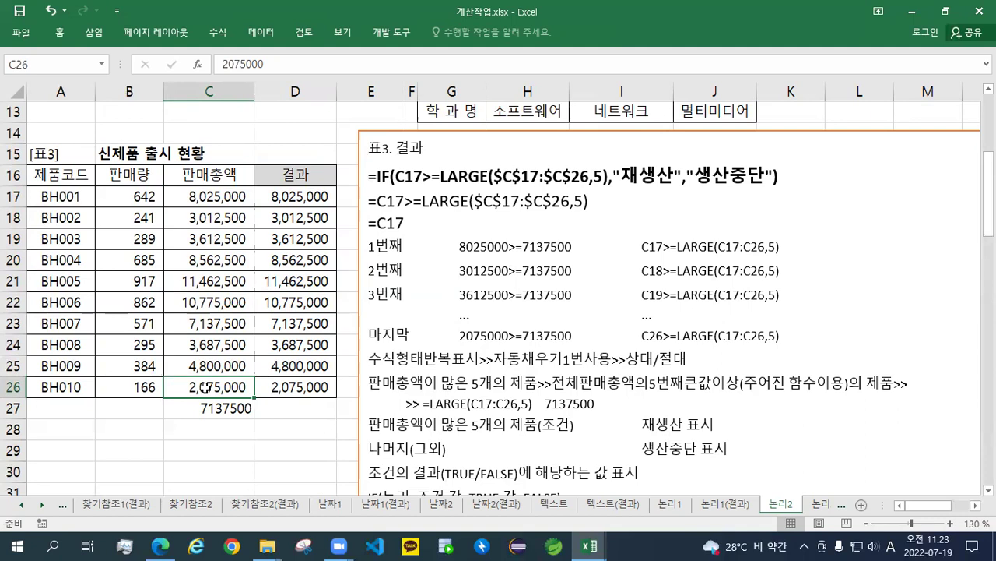
click(204, 409)
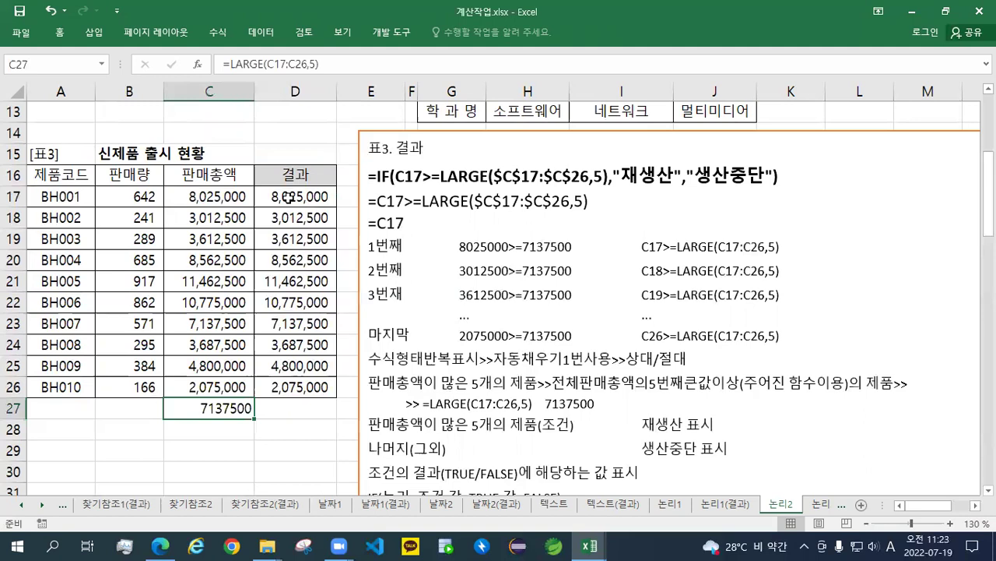
- Extend the formula in D17 to the comparison =C17>=7137500
click(288, 197)
double_click(289, 198)
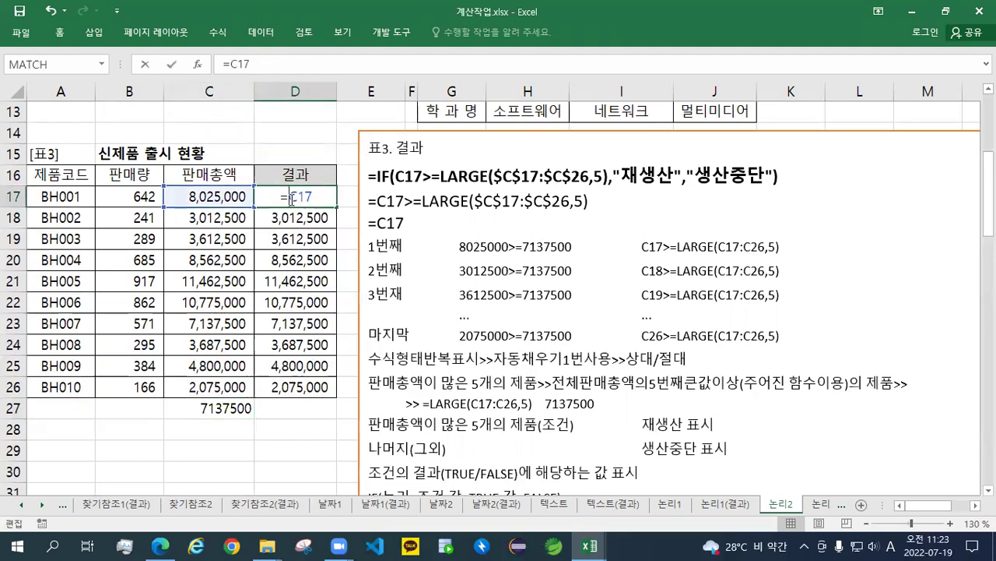
text(>)
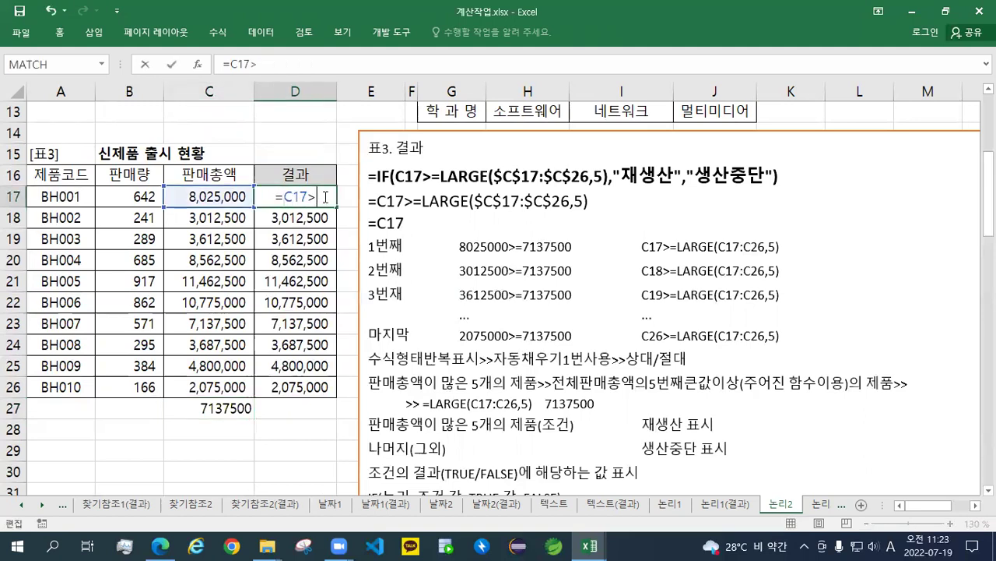
text(=713)
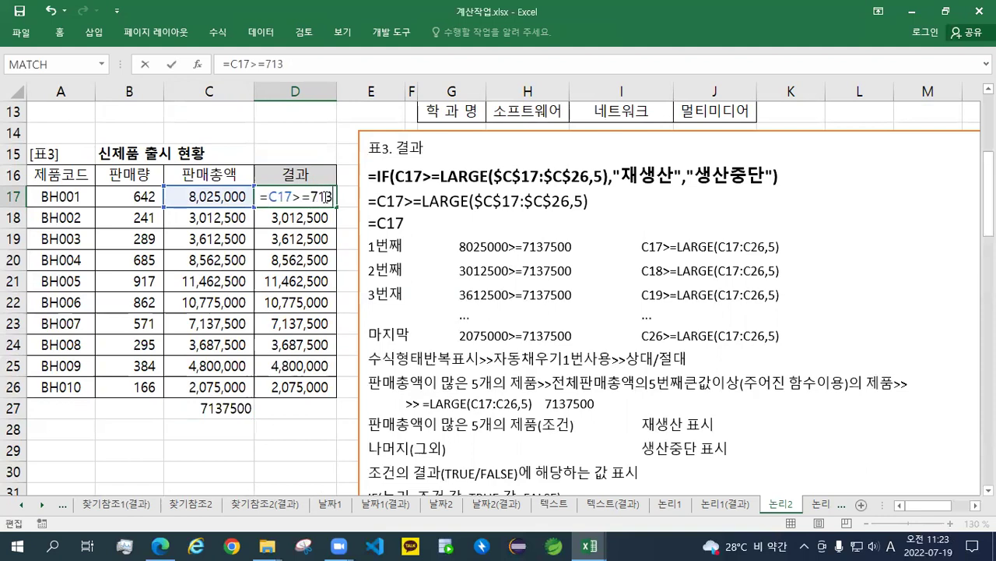
text(7500)
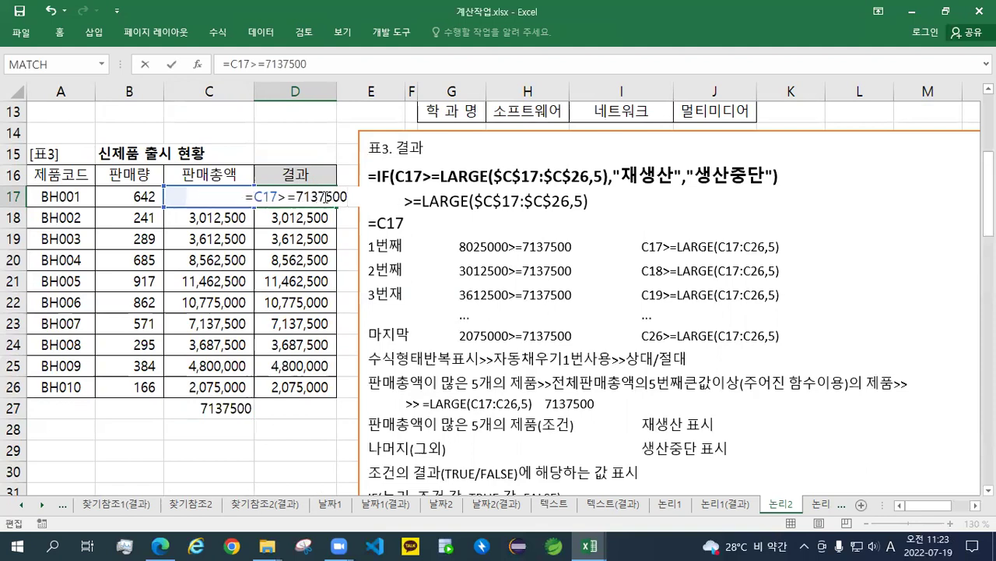
- Replace the constant in D17's comparison with LARGE($C$17:$C$26,5) and fill the formula down to D26
key(BackSpace)
key(BackSpace)
key(BackSpace)
key(BackSpace)
key(BackSpace)
key(BackSpace)
key(BackSpace)
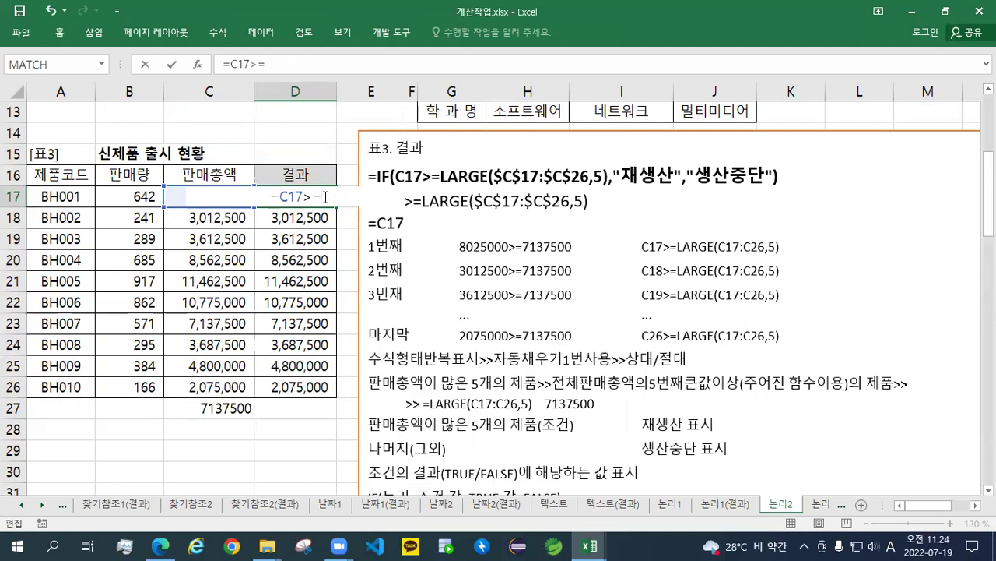
text(LARGE)
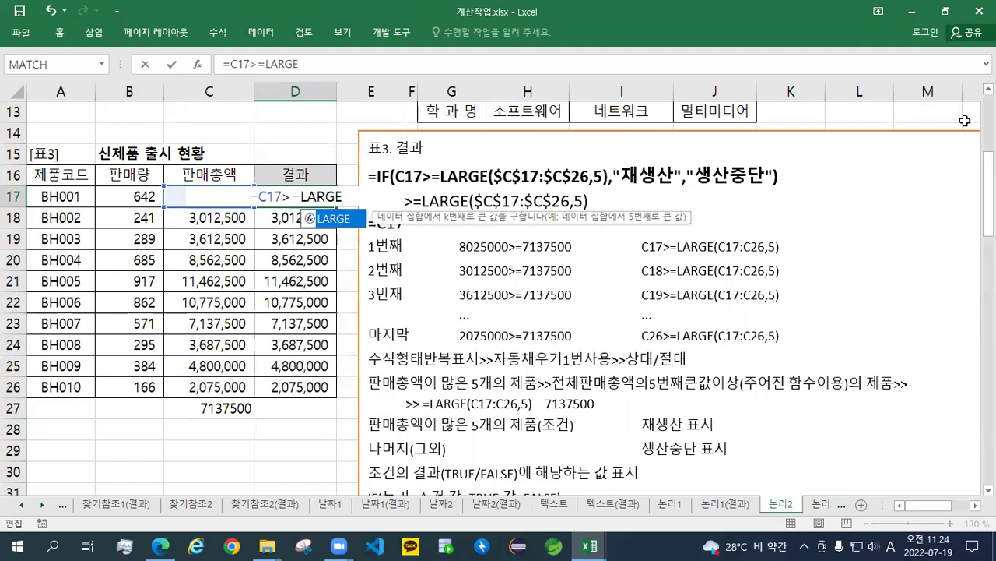
text(()
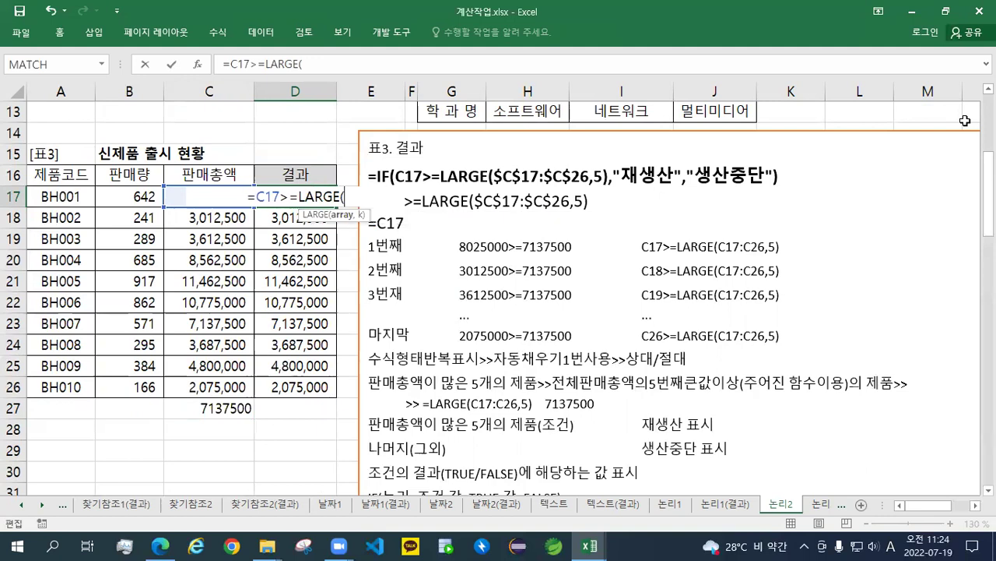
drag(176, 196, 178, 386)
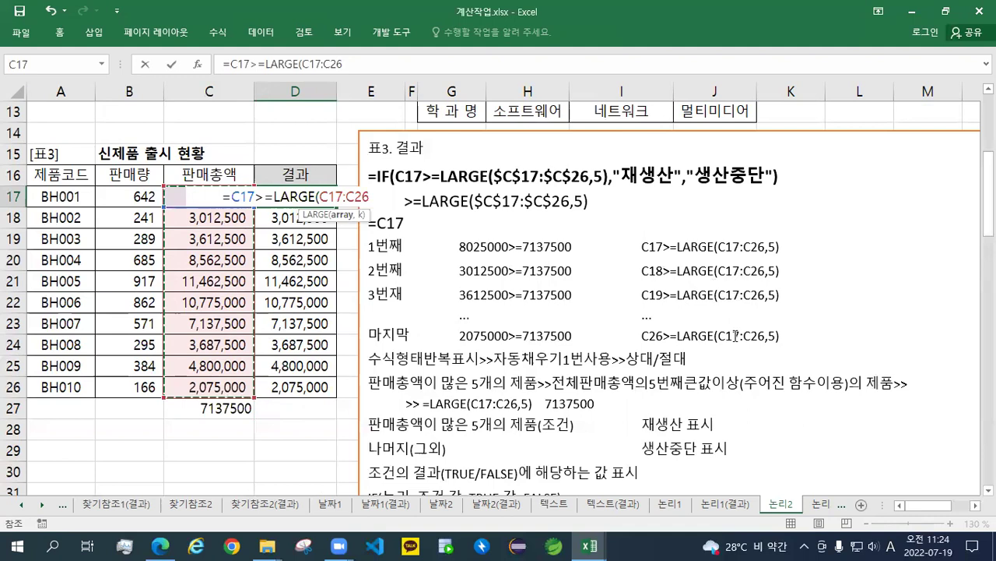
key(F4)
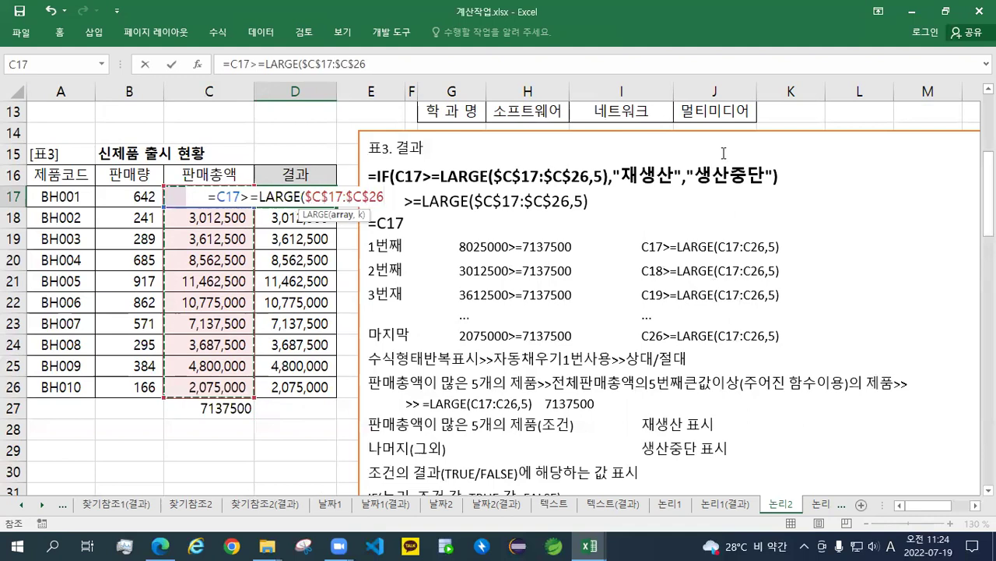
text(,5))
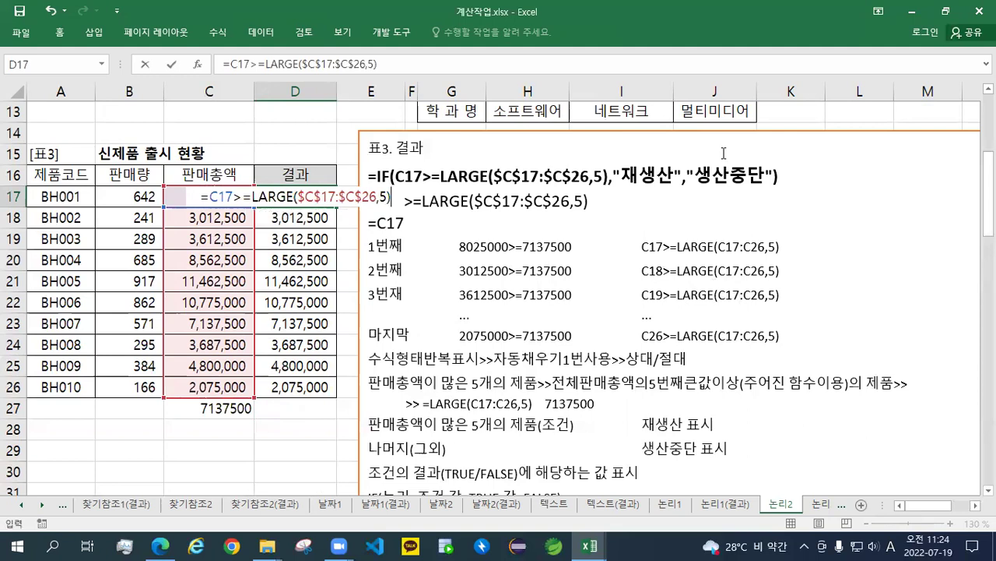
key(Return)
key(Up)
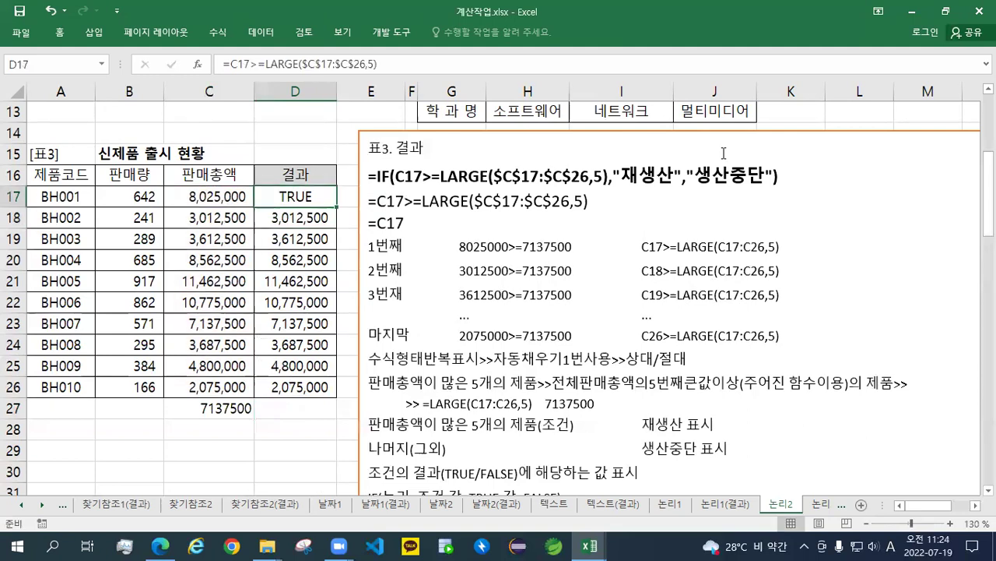
drag(336, 207, 336, 397)
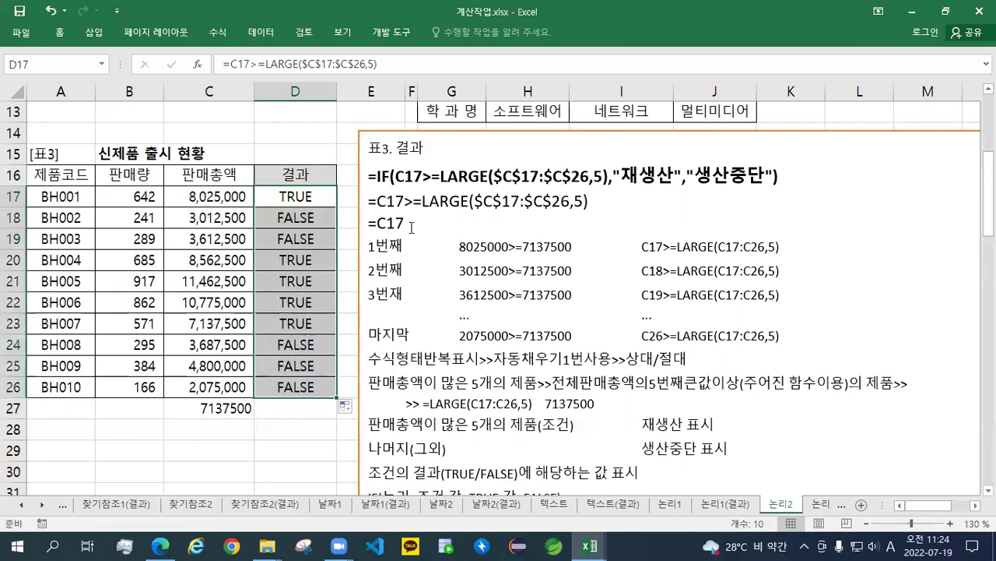
- Enlarge the three formula lines under "표3. 결과" in the notes text box to 16 pt
click(406, 201)
right_click(406, 201)
key(Escape)
drag(405, 223, 352, 176)
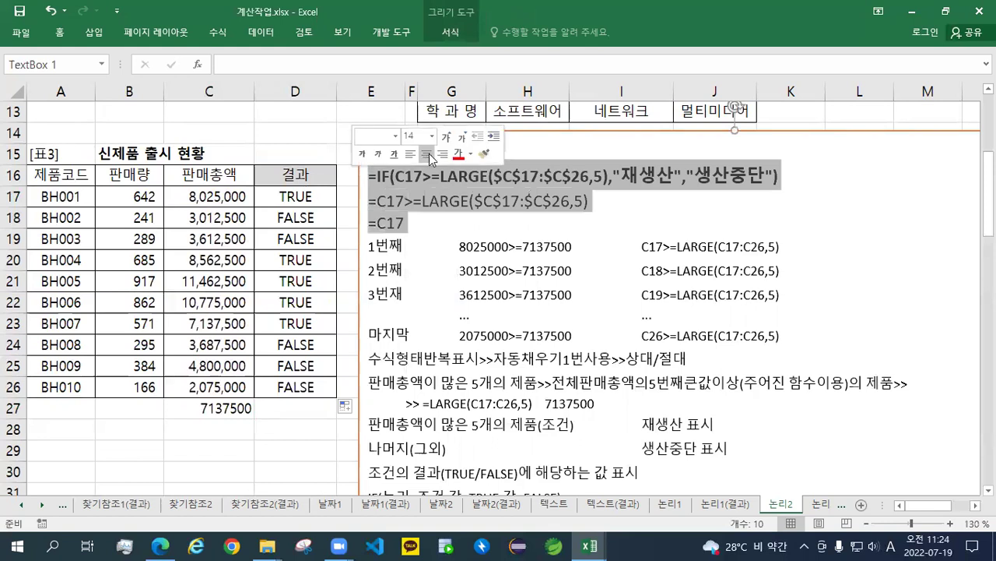
click(446, 138)
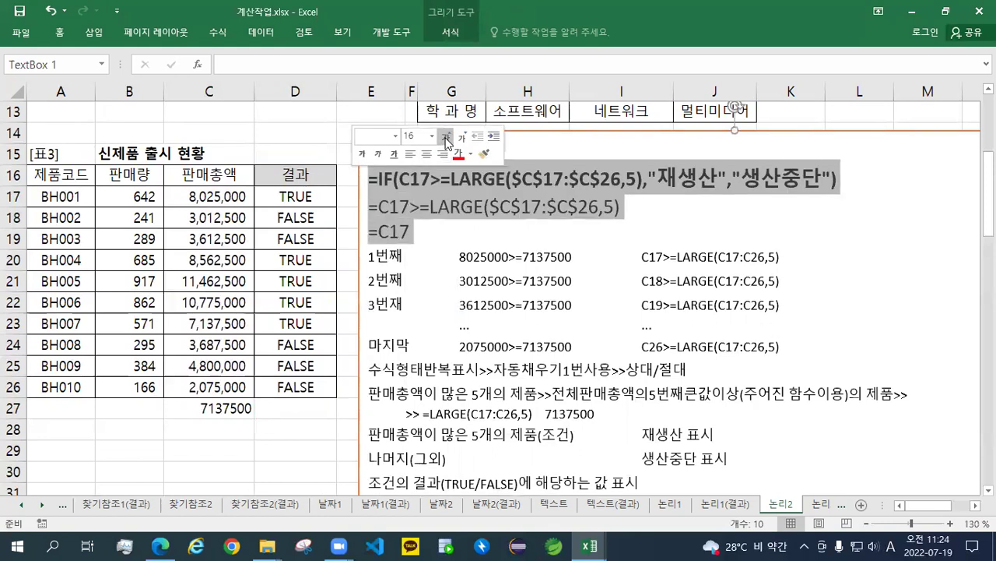
click(429, 207)
- Check the filled comparison formula in D18 and look over the IF and LARGE notes for table 3
click(288, 219)
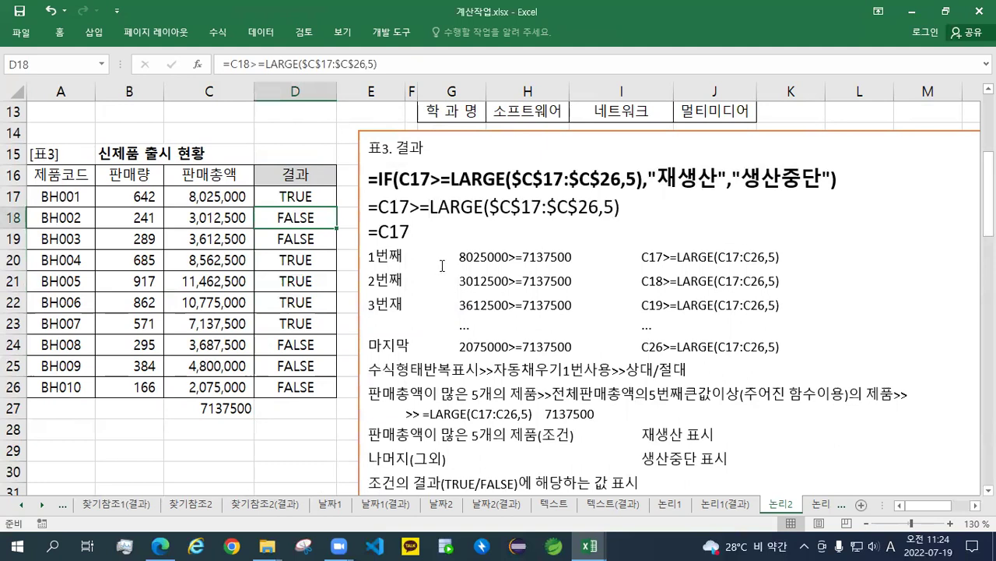
scroll(442, 266, down, 3)
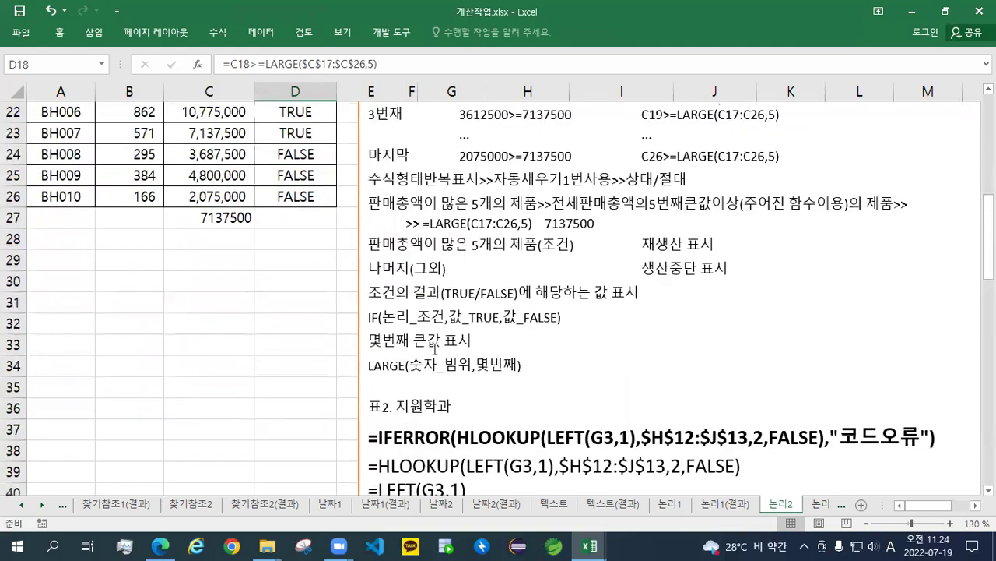
scroll(414, 316, up, 3)
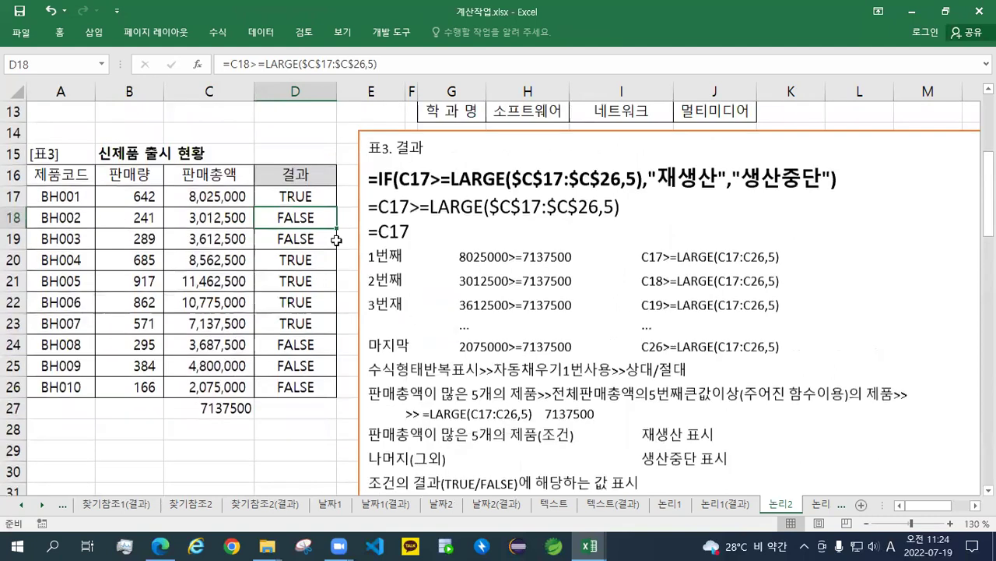
- Wrap the existing comparison in D17 in an IF function so that it serves as the logical test
double_click(323, 196)
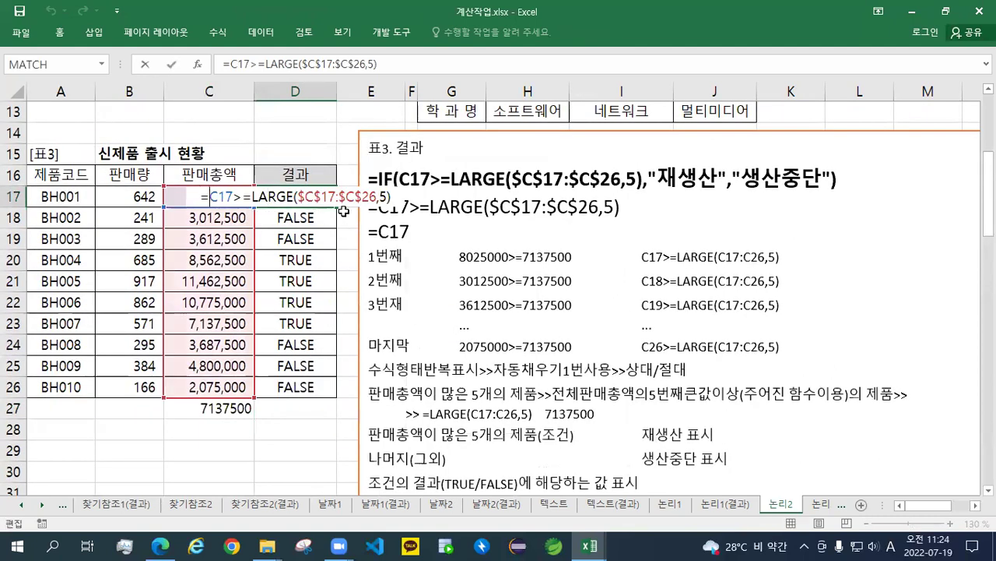
text(IF)
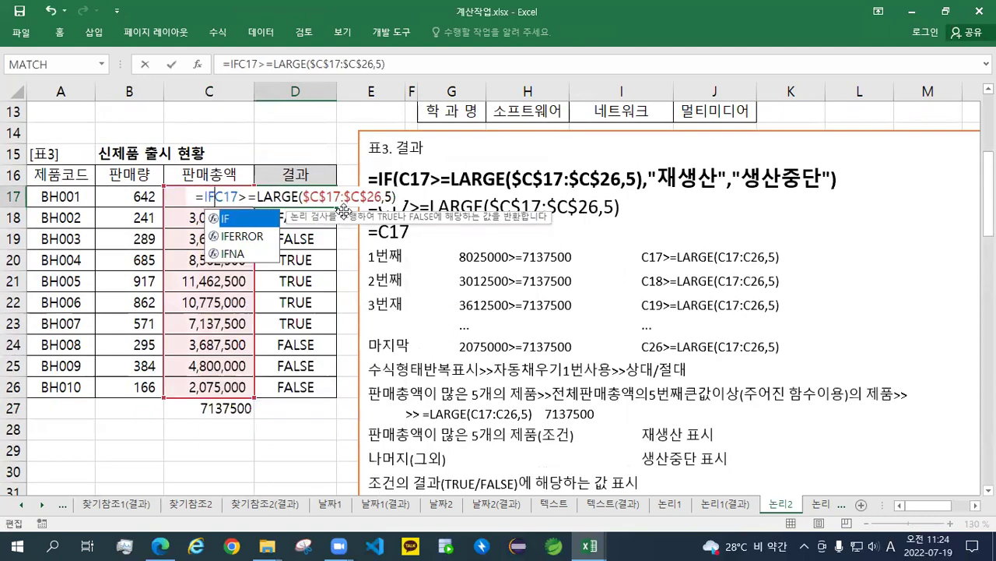
text(()
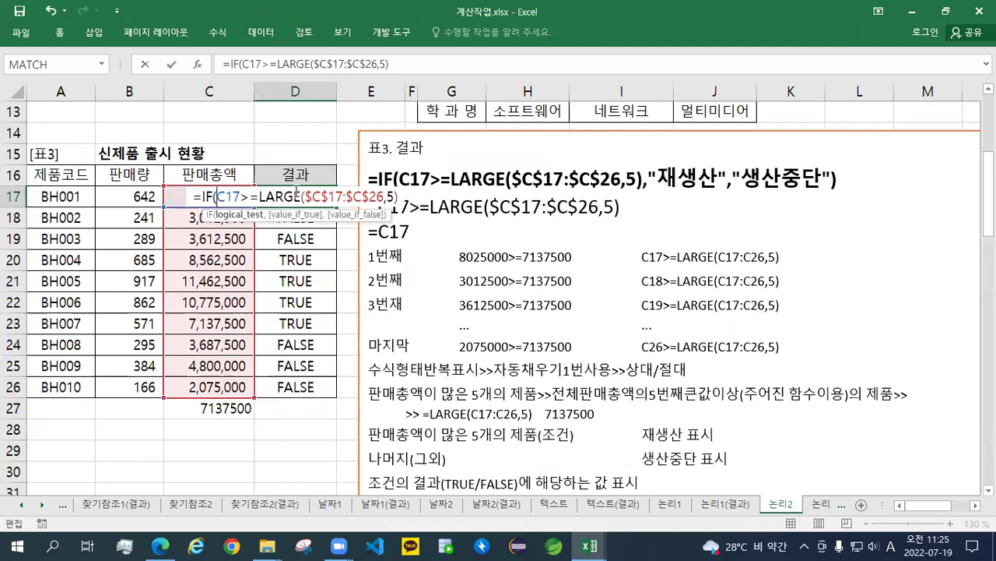
drag(221, 196, 397, 196)
click(398, 196)
click(396, 196)
key(Right)
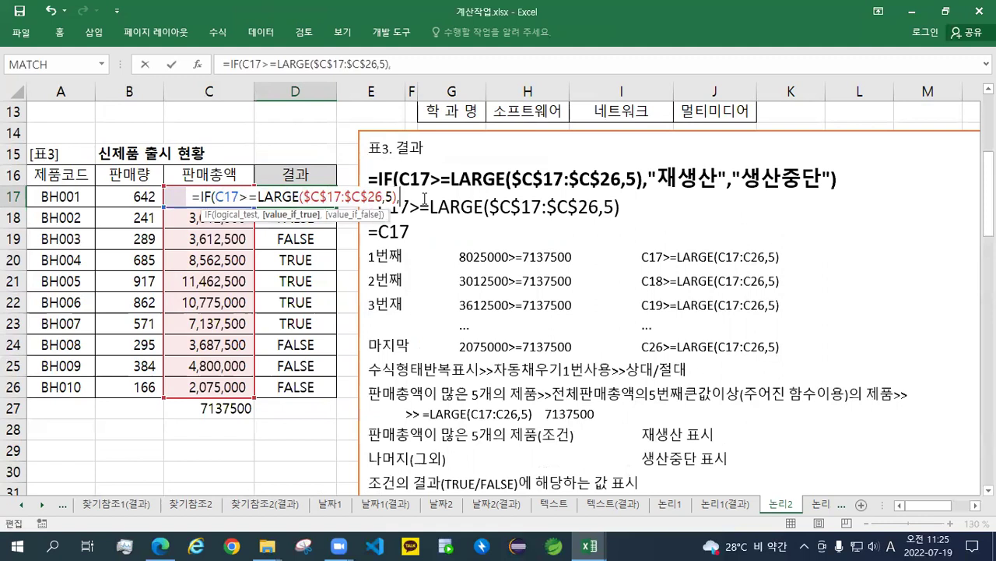
- Complete D17's IF formula with "재생산" for true and "생산중단" for false, and fill it down to D26
text(,"재)
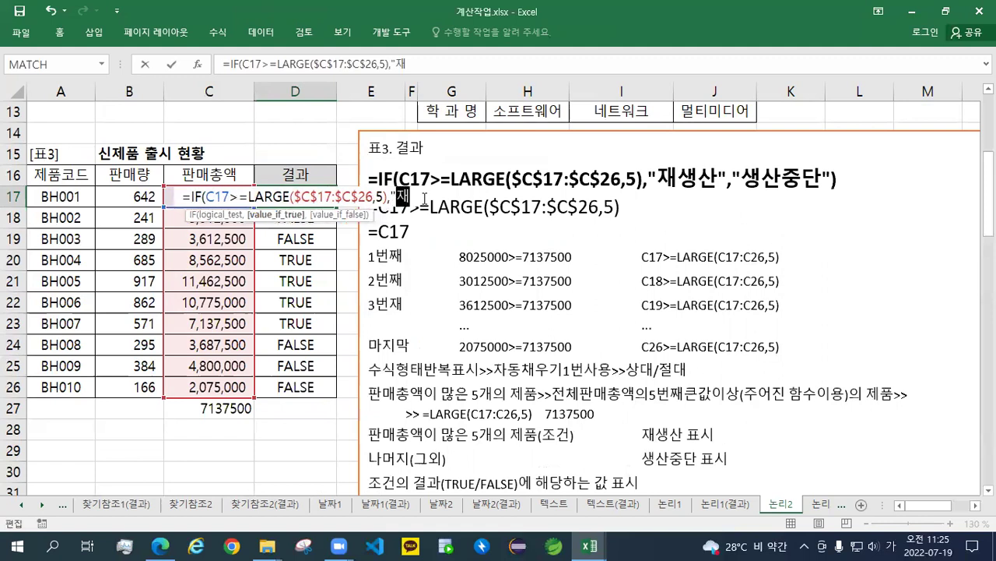
text(새생산")
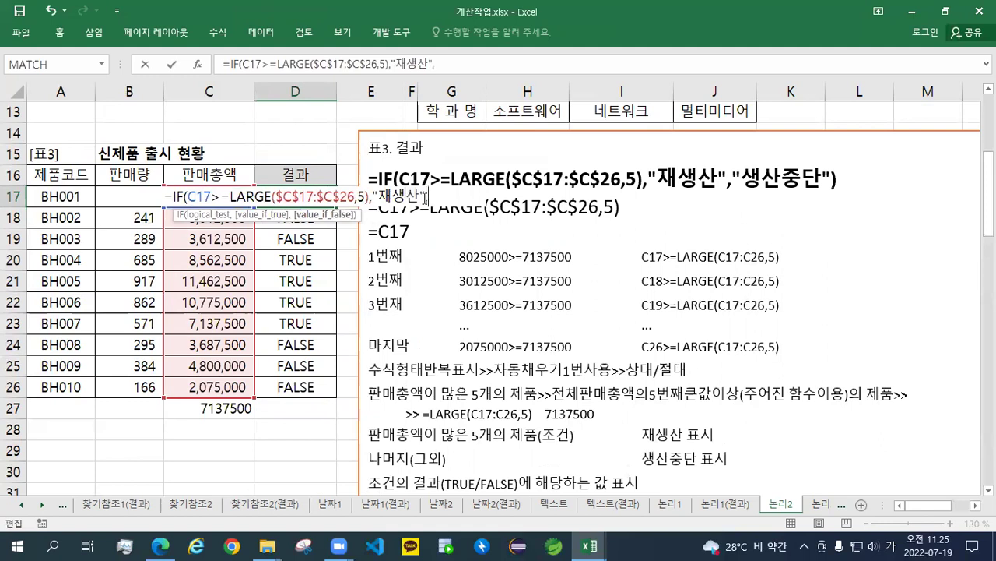
text(,")
text(생)
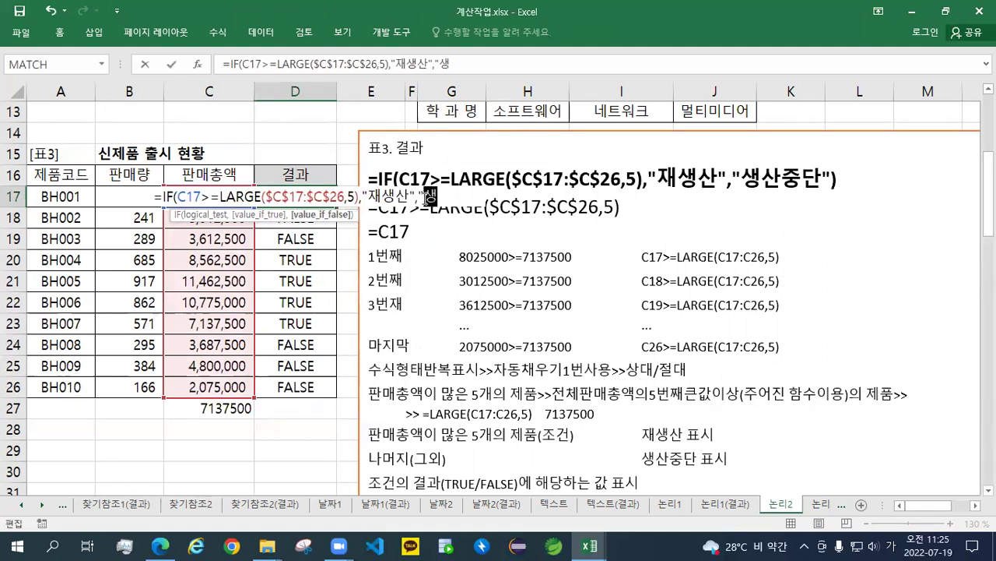
text(산중단"))
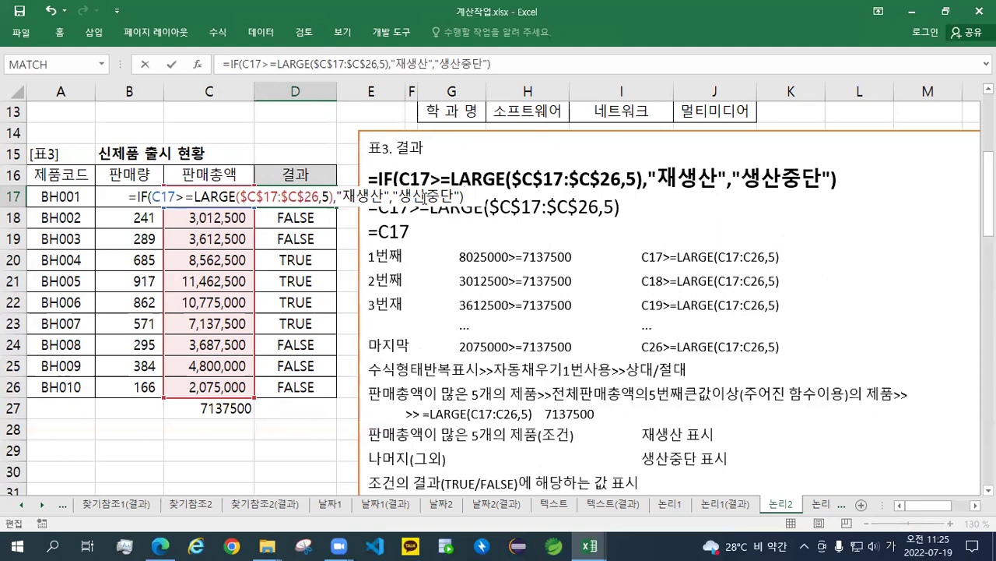
key(ctrl+Return)
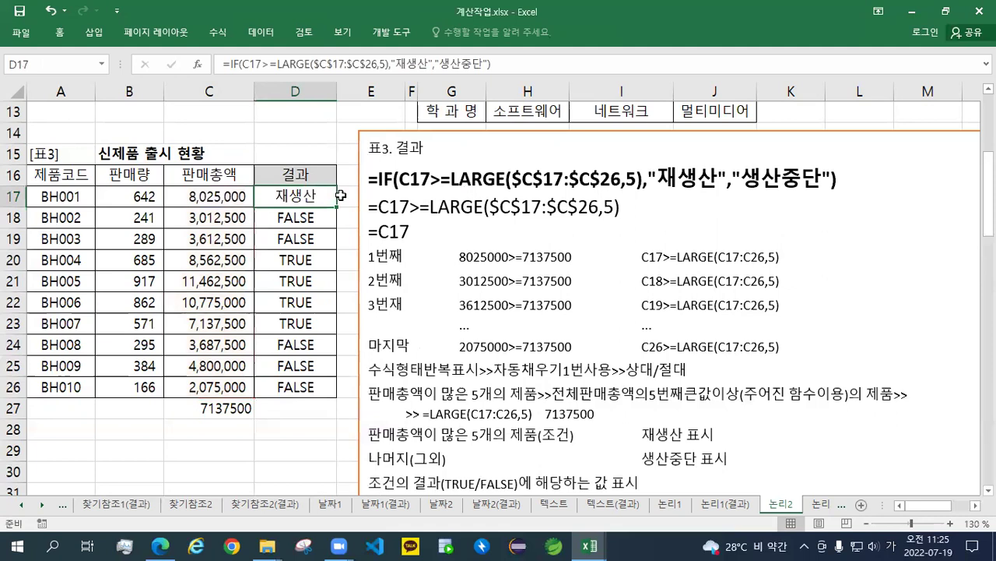
drag(337, 206, 326, 389)
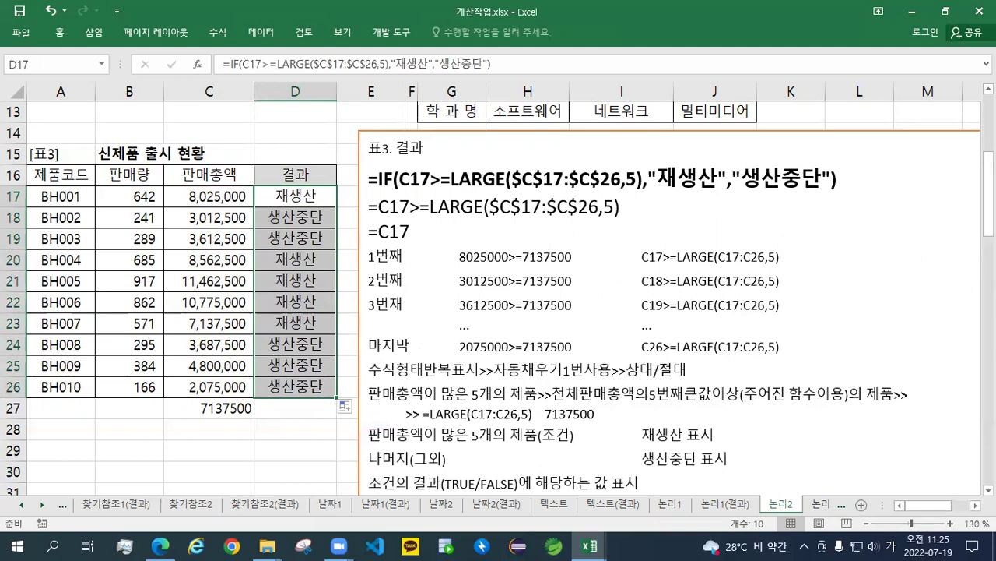
- Move the notes text box off table 4 so that it starts beside the table's 점수 column, at column L
click(567, 234)
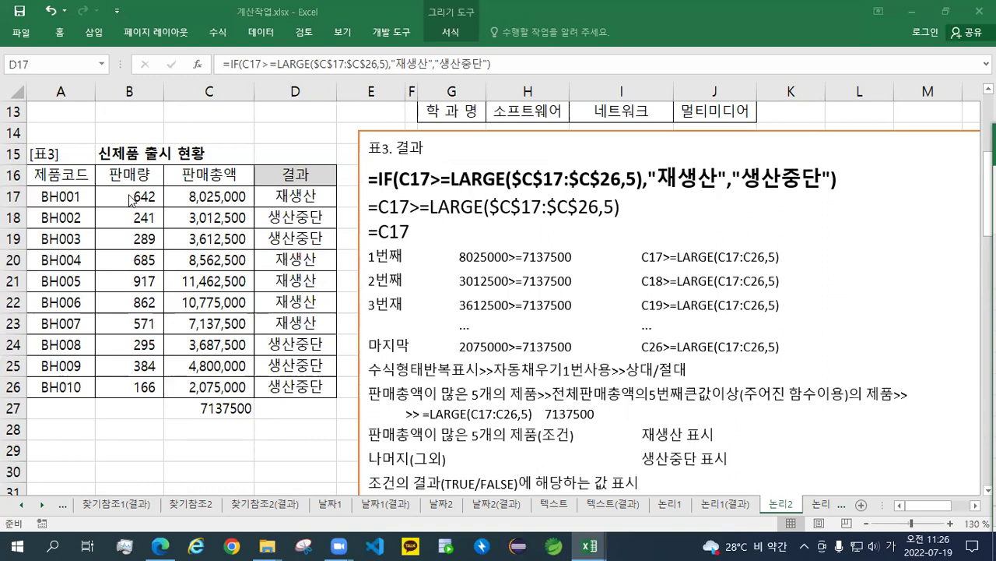
click(446, 131)
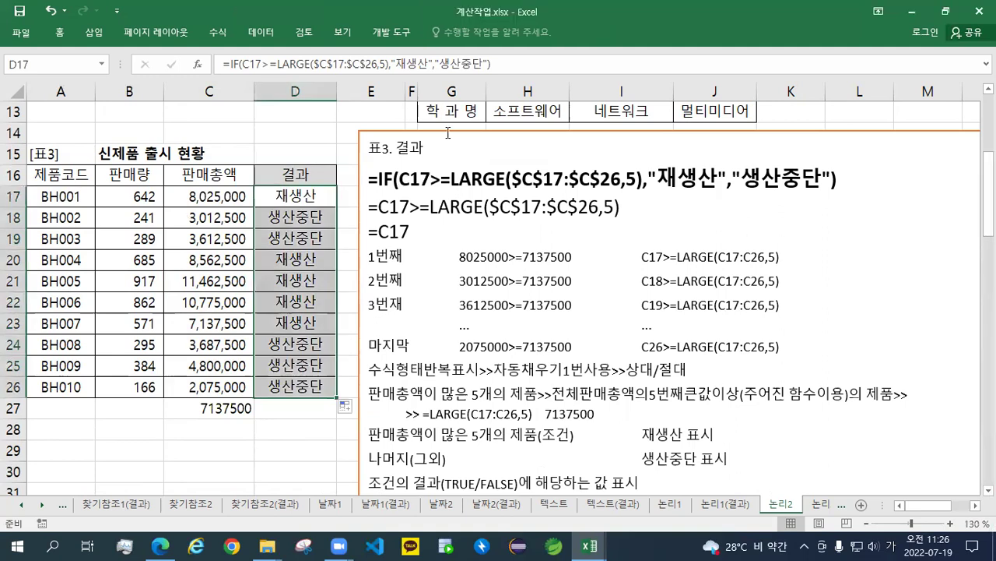
key(Delete)
key(ctrl+z)
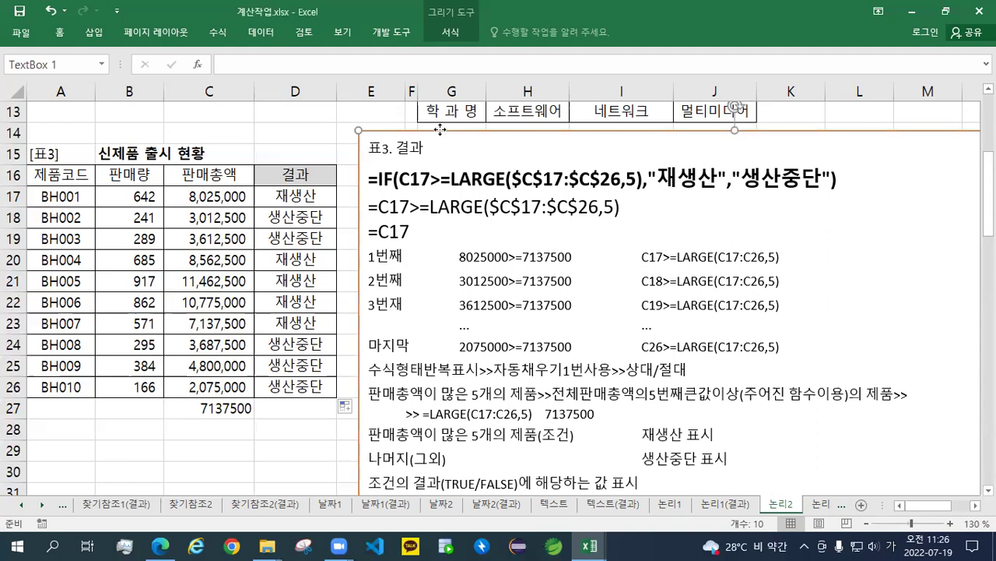
drag(440, 129, 918, 151)
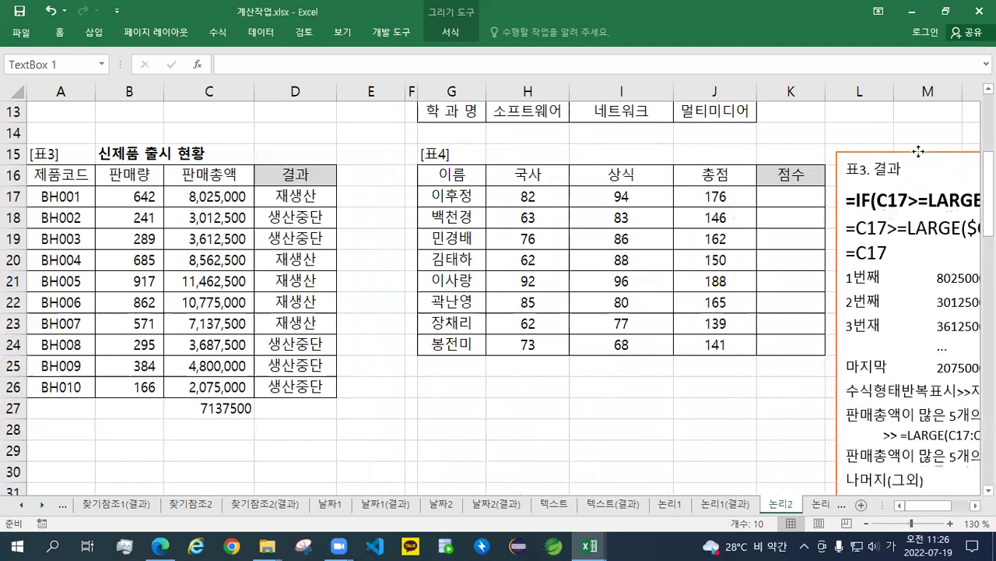
scroll(503, 295, right, 5)
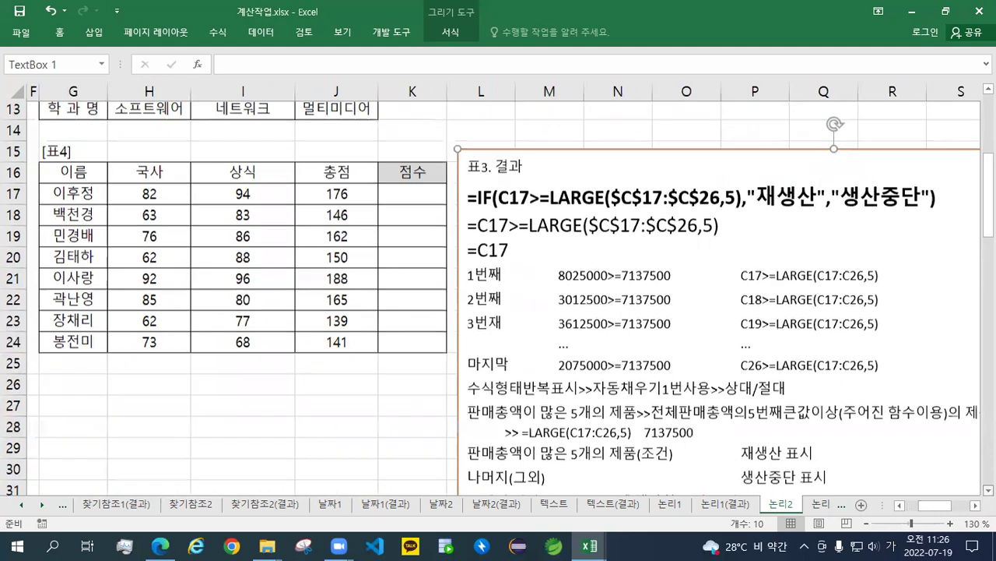
- Insert blank lines at the start of the notes text box and paste the copied "표4. 점수" notes there, above the table 3 notes
scroll(715, 261, down, 1)
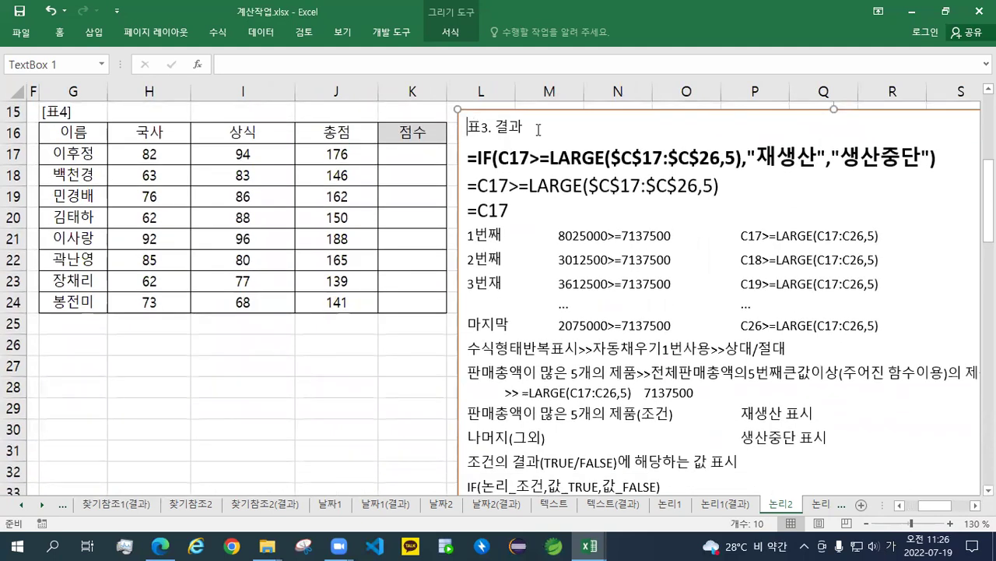
key(Return)
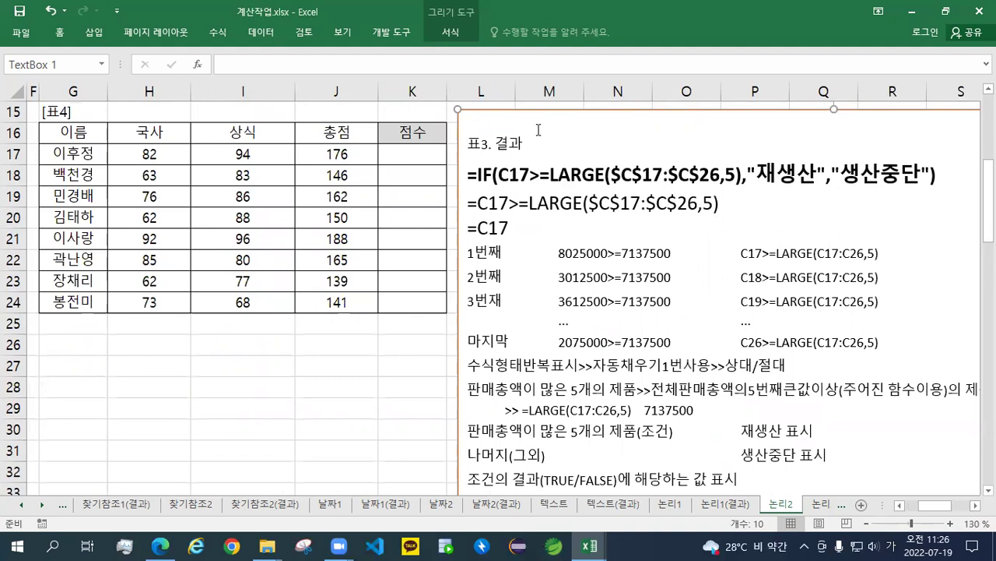
key(Return)
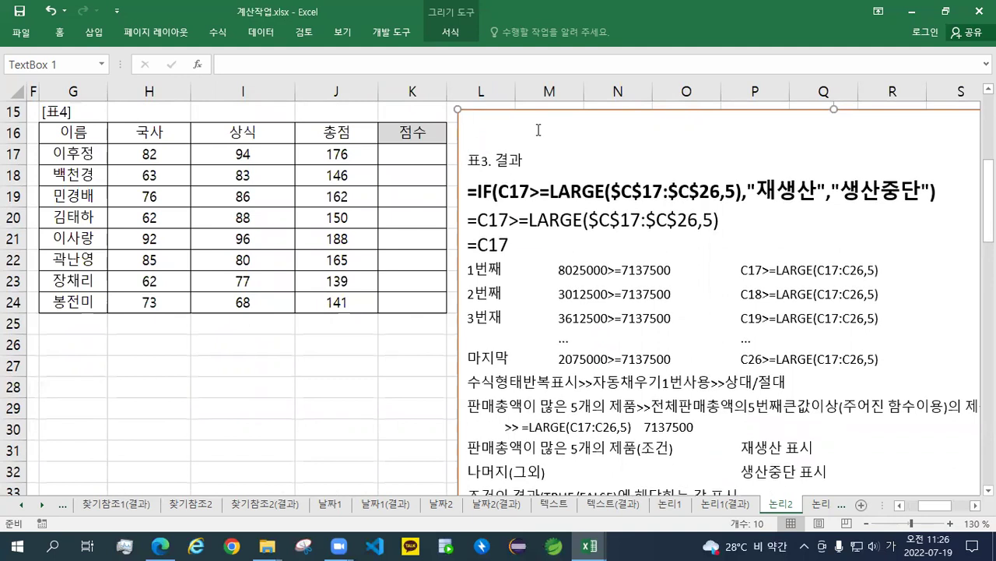
key(ctrl+v)
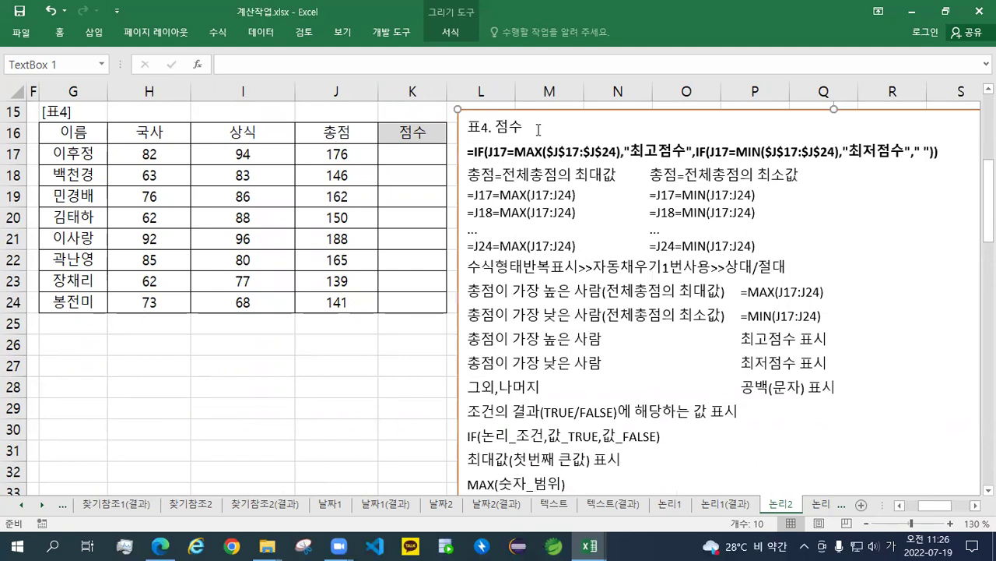
scroll(636, 386, down, 1)
scroll(635, 386, down, 2)
scroll(637, 386, up, 2)
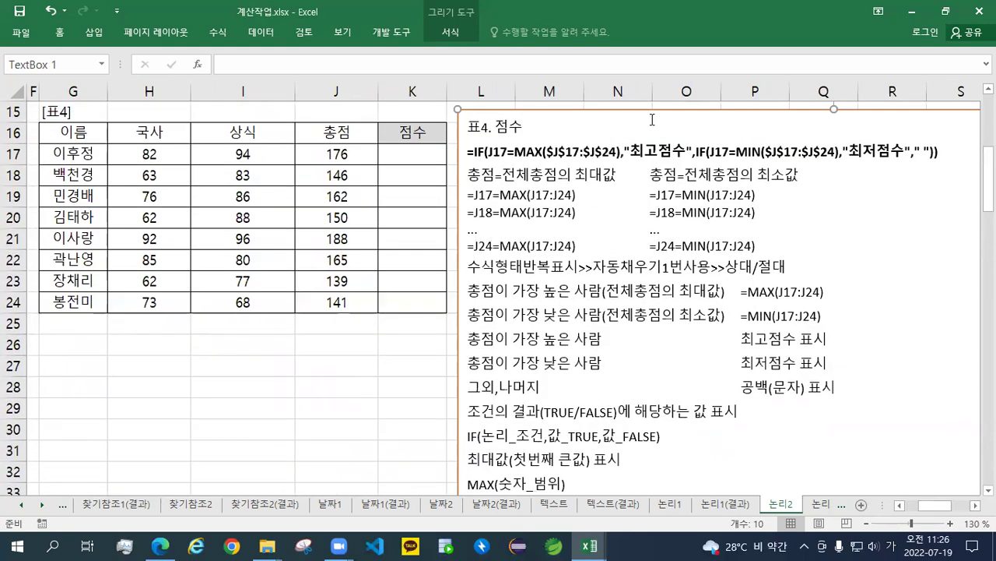
click(627, 109)
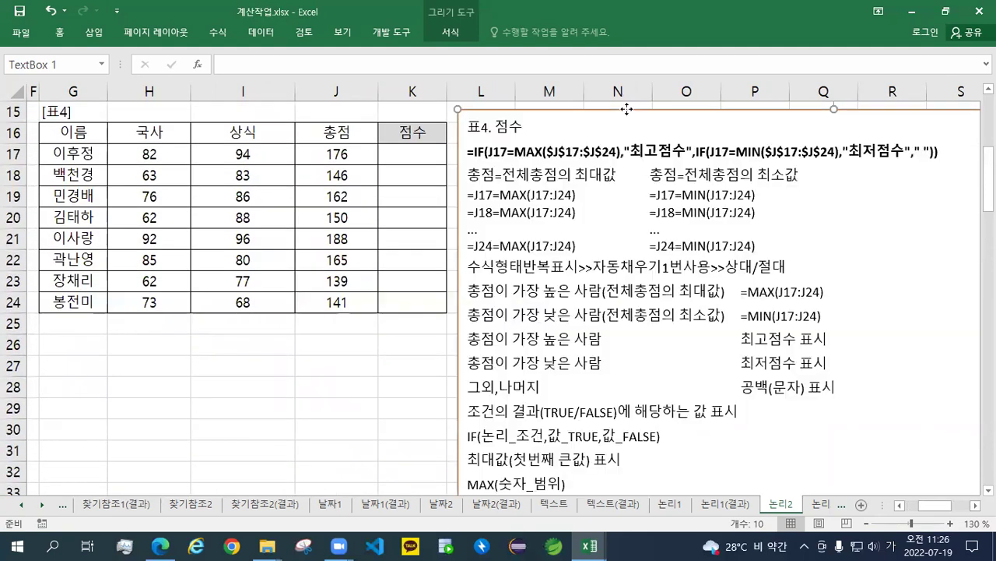
- Select K17, the first empty cell in table 4's 점수 column
click(406, 152)
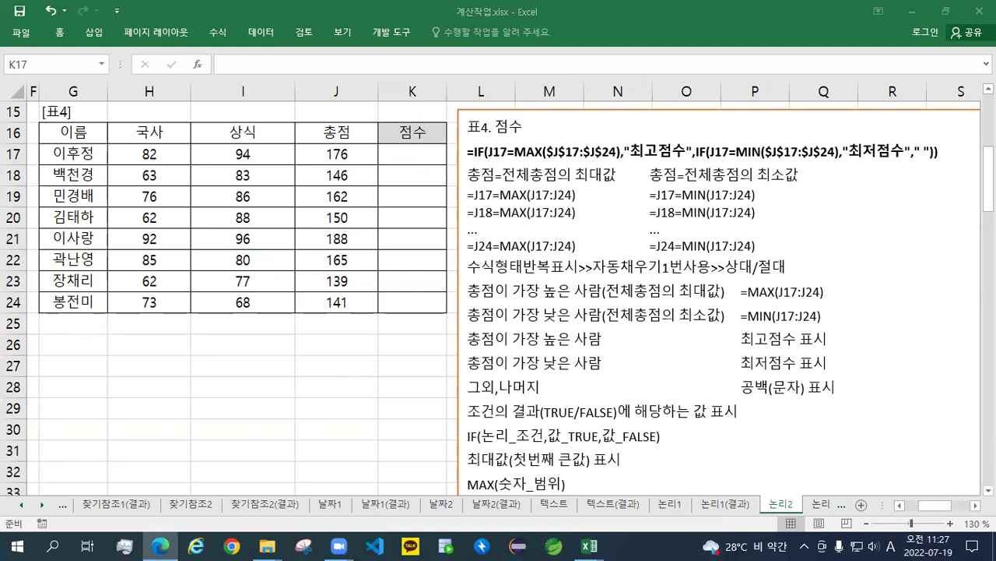
key(Hangul)
key(Hangul)
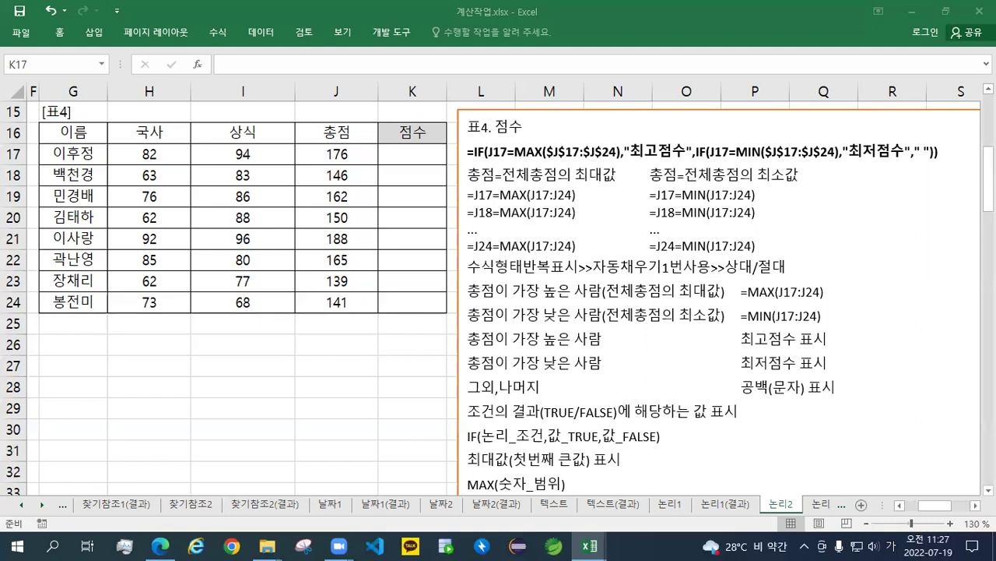
key(Escape)
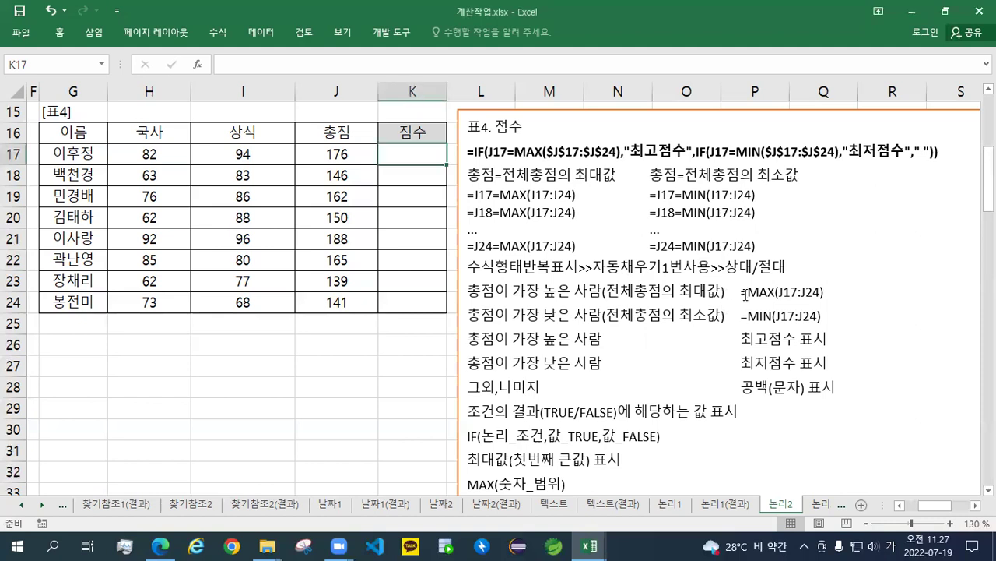
- Move the =MAX(J17:J24) text in the notes text box to the start of its line, before the highest-total description
click(745, 294)
drag(742, 293, 827, 304)
key(ctrl+c)
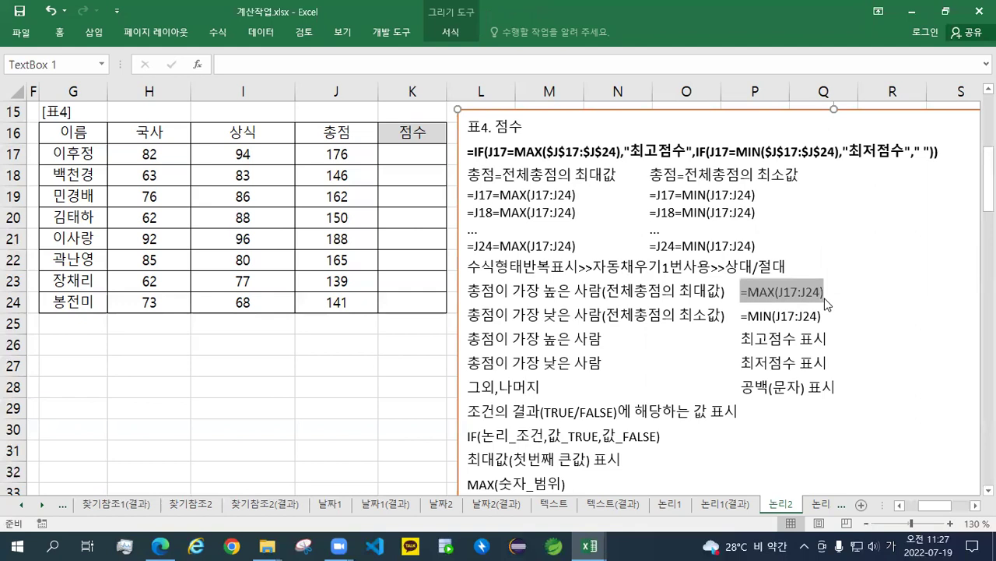
key(Delete)
click(472, 292)
key(ctrl+v)
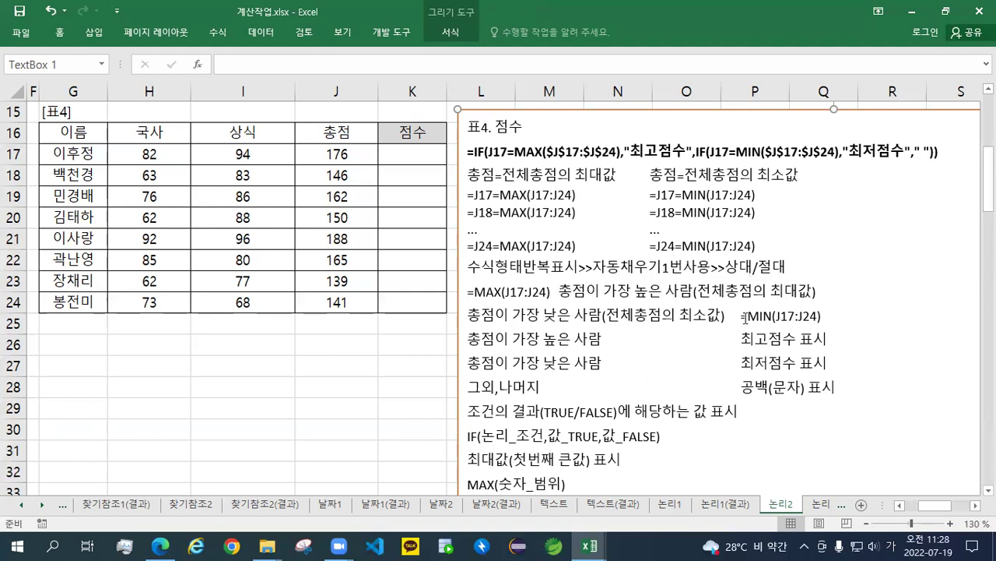
- Move the =MIN(J17:J24) text in the notes text box to the start of its line, before the lowest-total description
drag(741, 317, 801, 330)
key(shift+Right)
key(shift+Right)
key(shift+Right)
key(shift+Right)
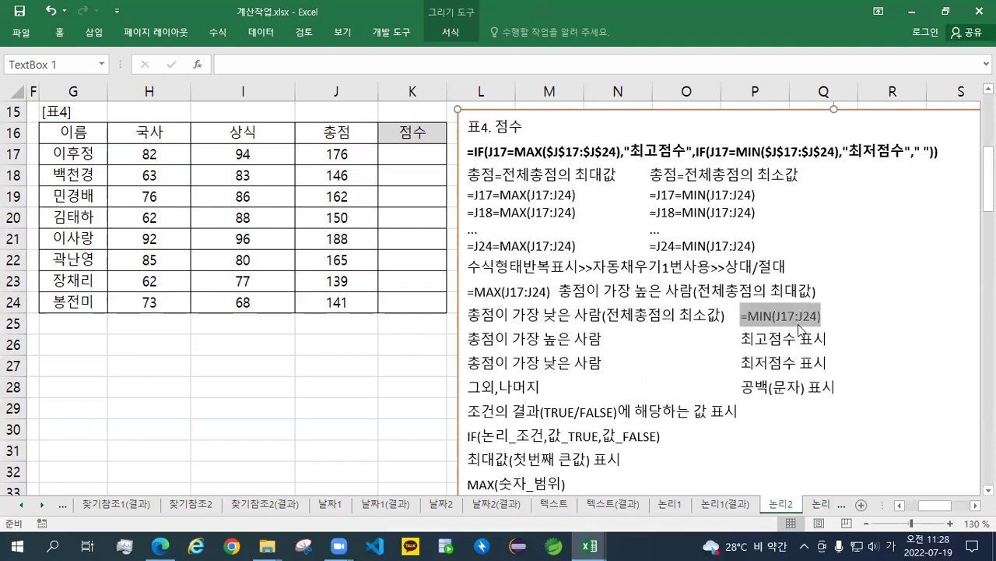
key(ctrl+x)
click(469, 315)
key(ctrl+v)
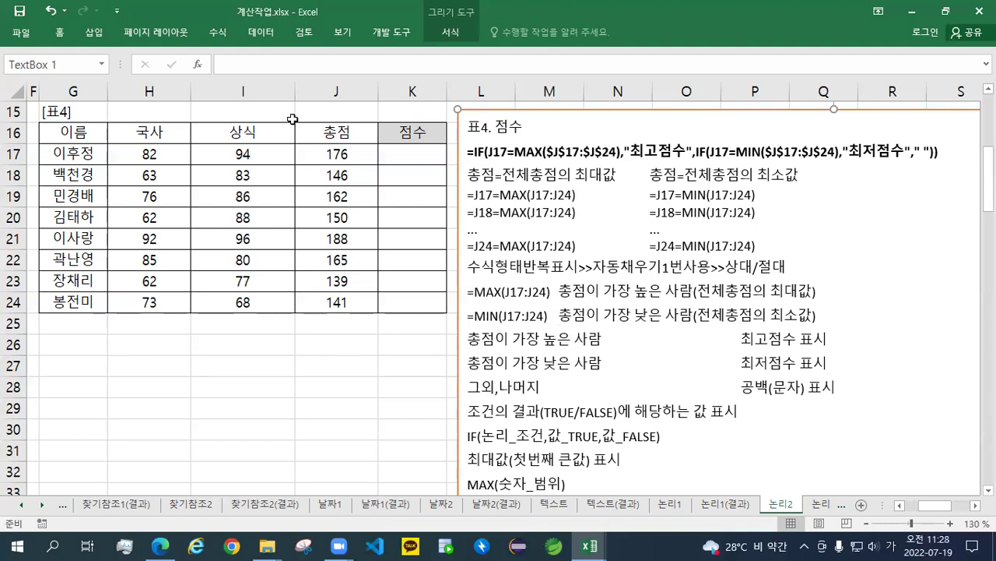
click(412, 158)
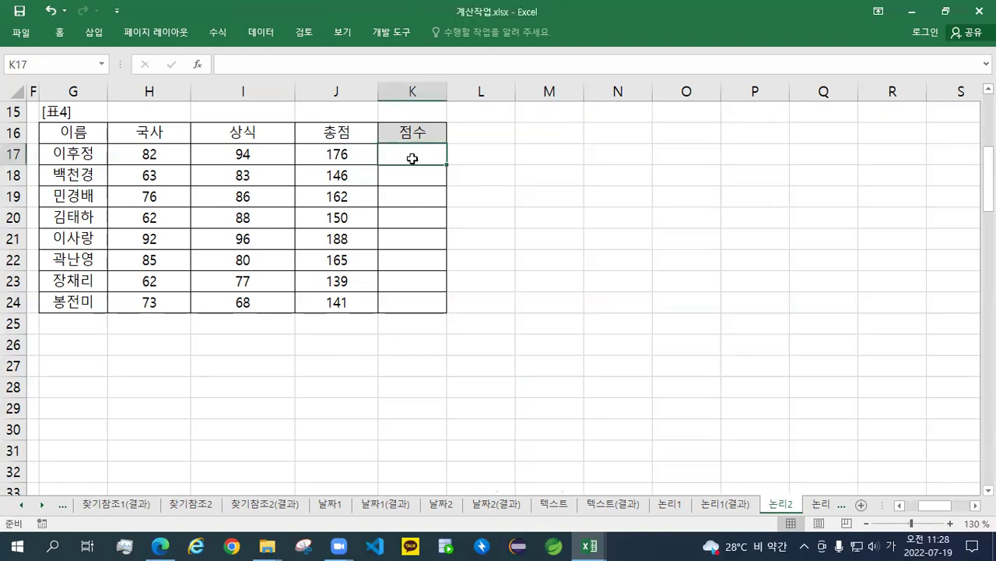
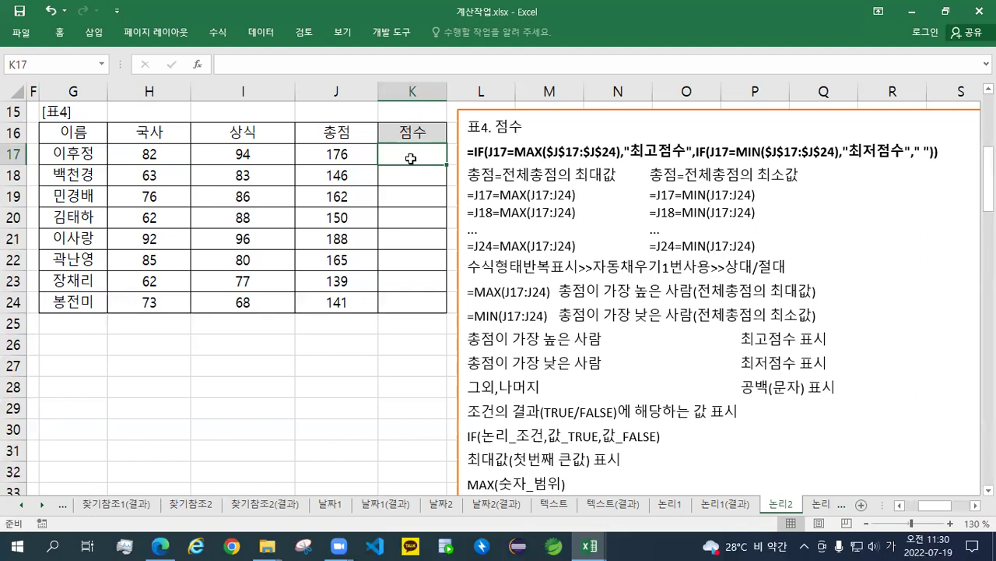
- Enter the formula =MAX(J17:J24) in cell J25 below the 총점 column
click(363, 158)
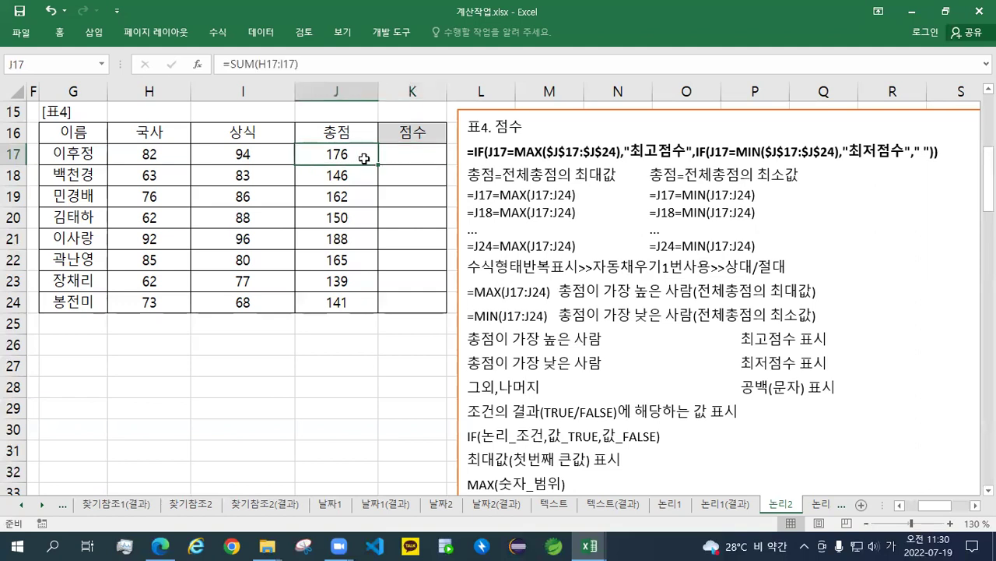
click(326, 324)
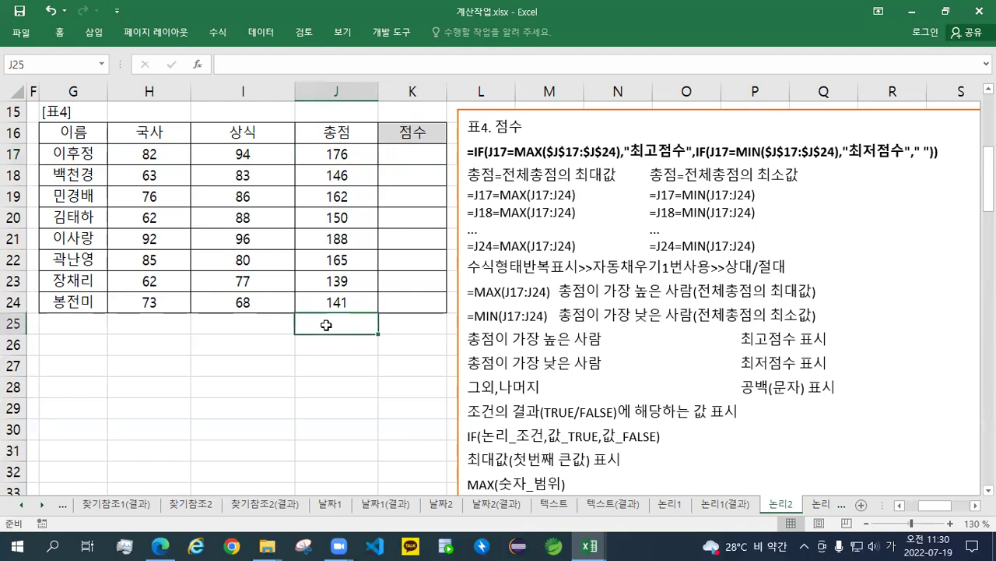
text(=ㅡㅁ)
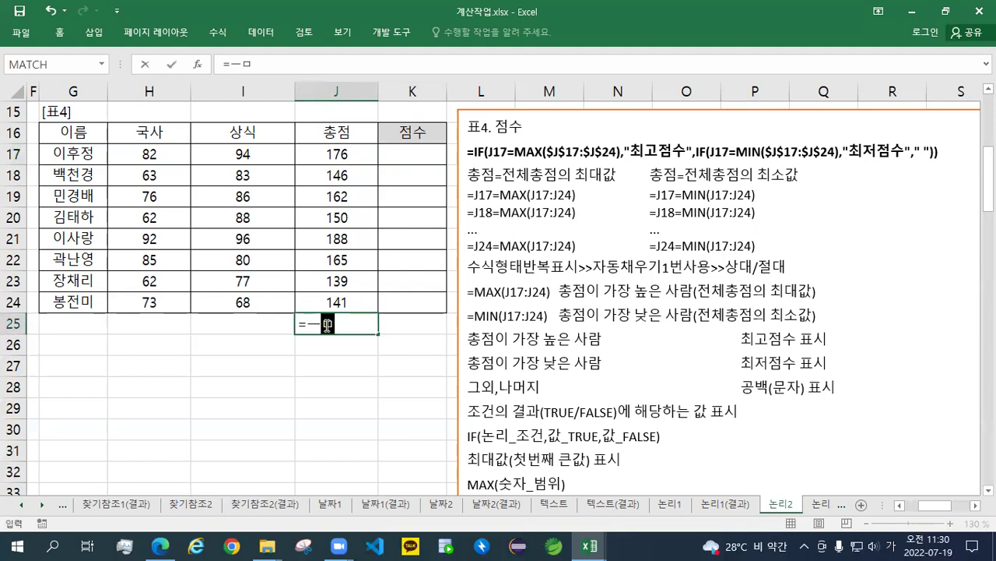
key(BackSpace)
key(BackSpace)
text(max)
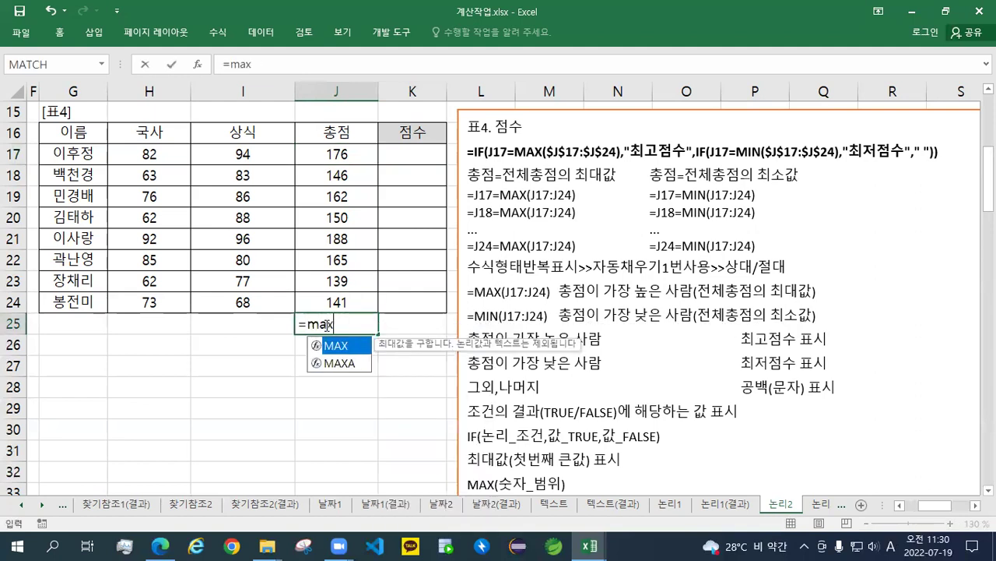
text(()
drag(331, 154, 331, 291)
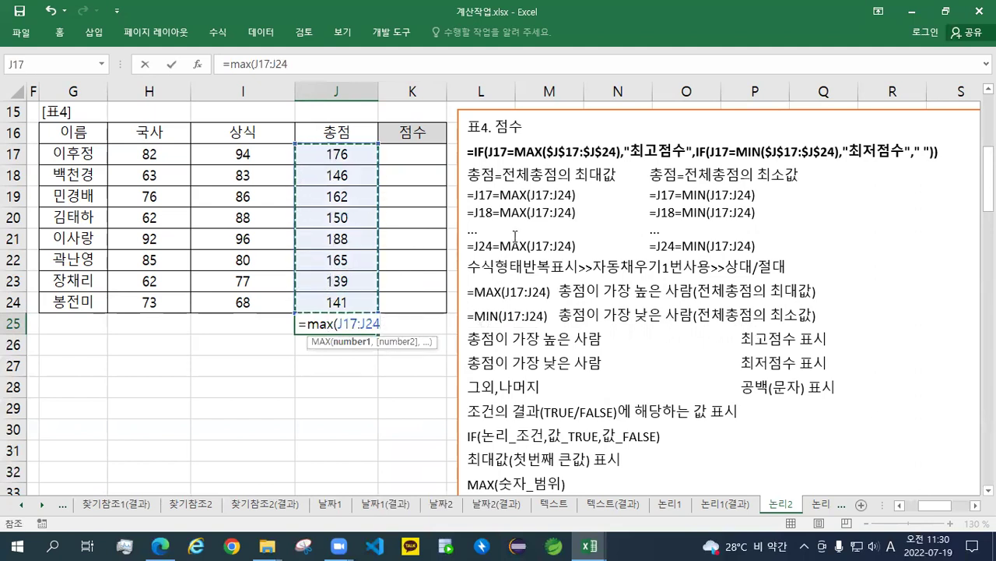
text())
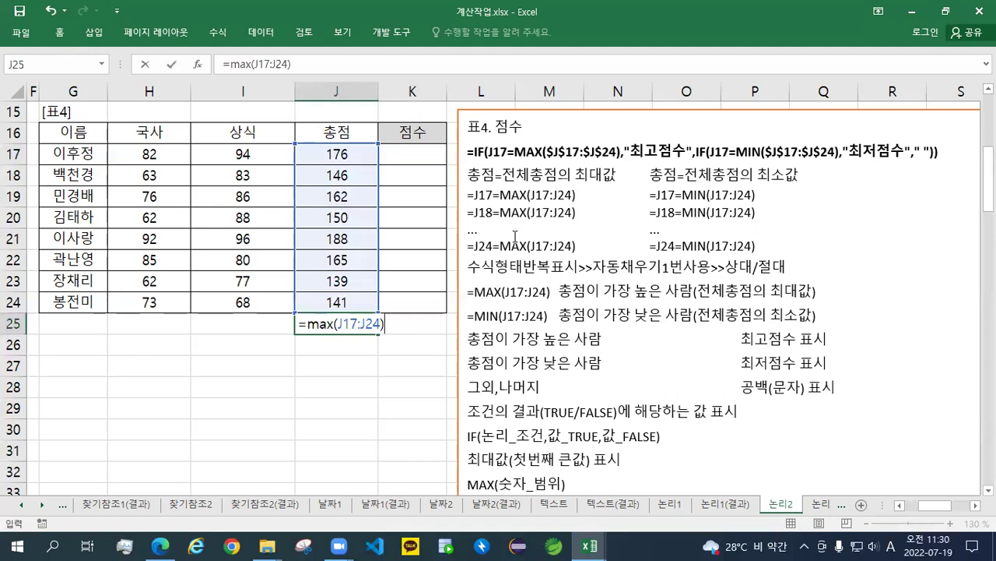
key(ctrl+Return)
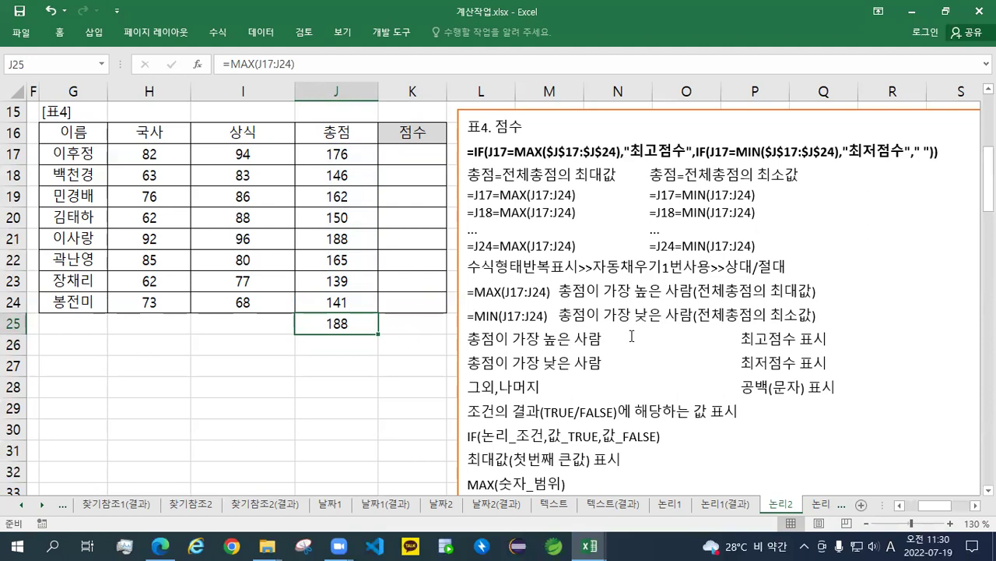
click(344, 153)
click(342, 175)
click(346, 197)
click(347, 218)
- Clear the formatting of cell J25 while keeping its formula
click(336, 324)
click(60, 35)
click(836, 86)
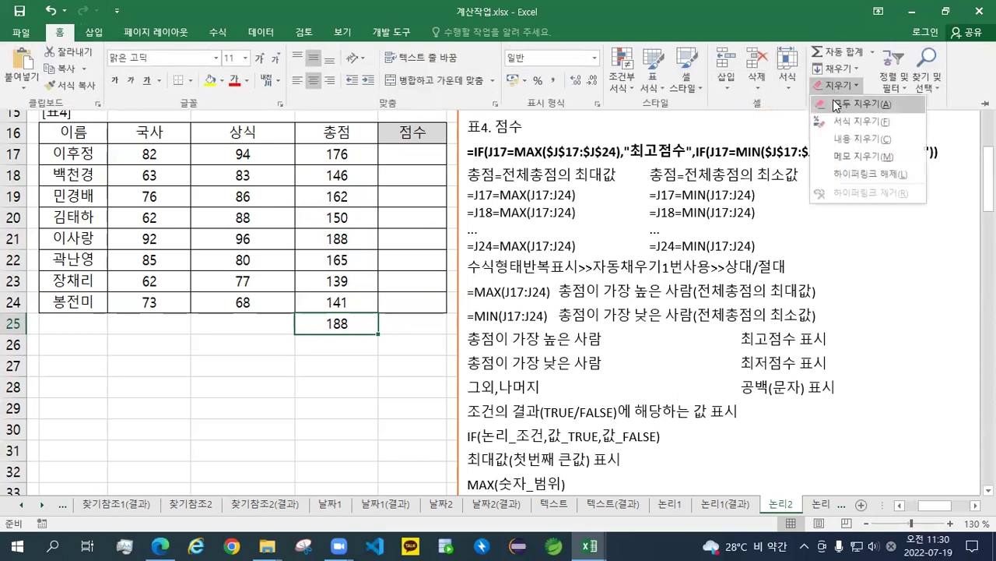
click(856, 127)
click(190, 80)
click(393, 398)
click(340, 387)
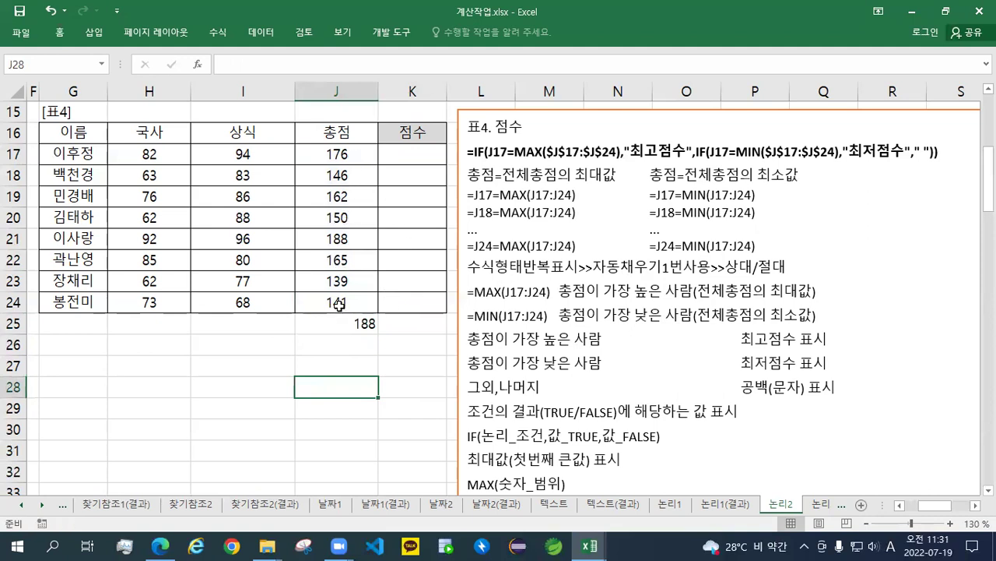
- Write the comparison =J17=max(J17:J24) in cell K17 of the 점수 column
click(413, 153)
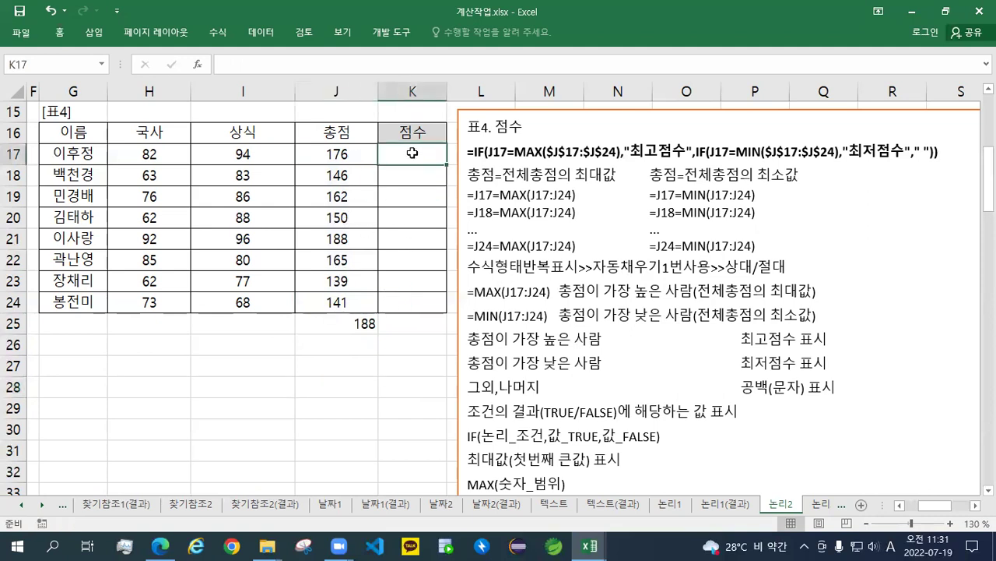
text(=)
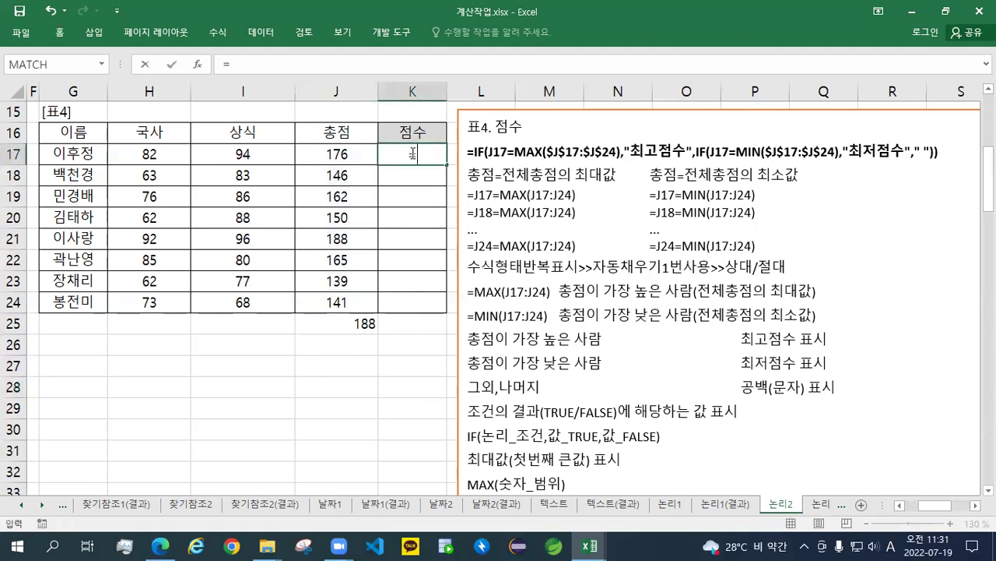
click(345, 155)
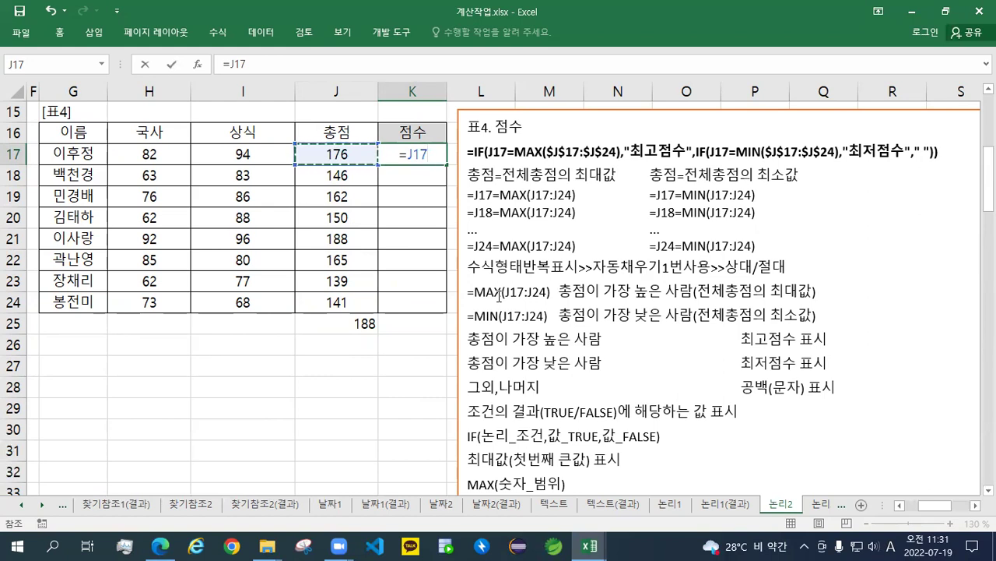
text(=)
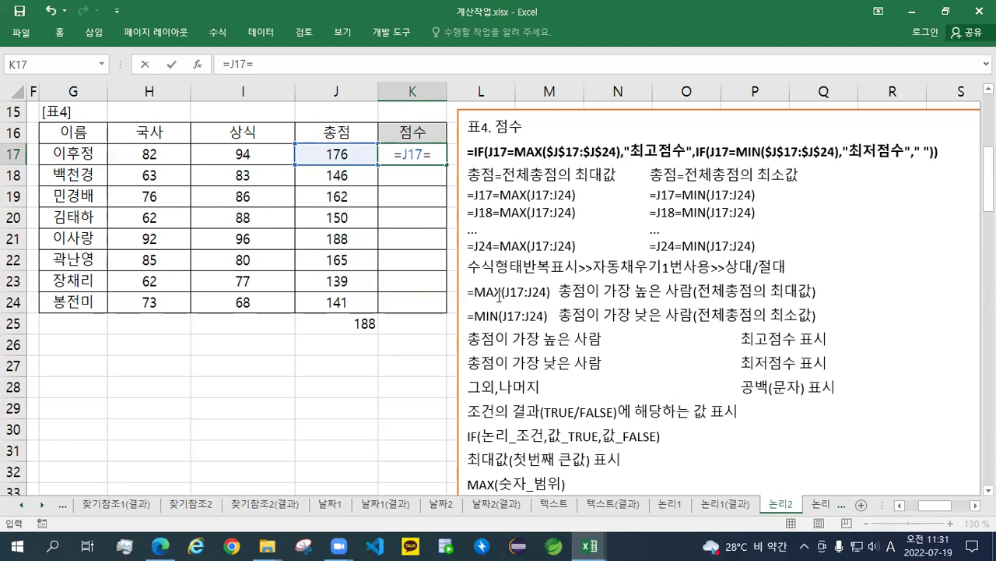
text(max)
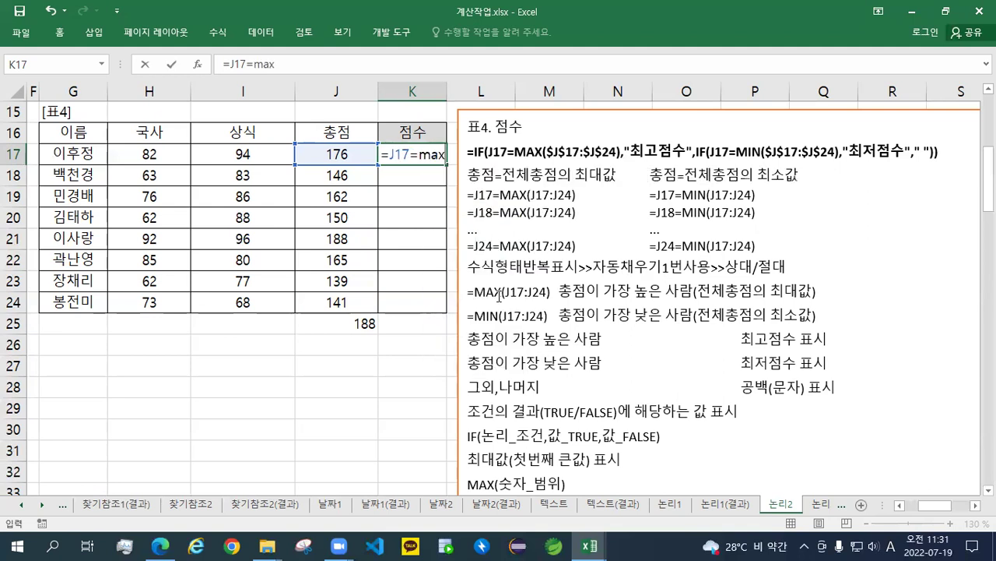
text(()
drag(311, 155, 316, 302)
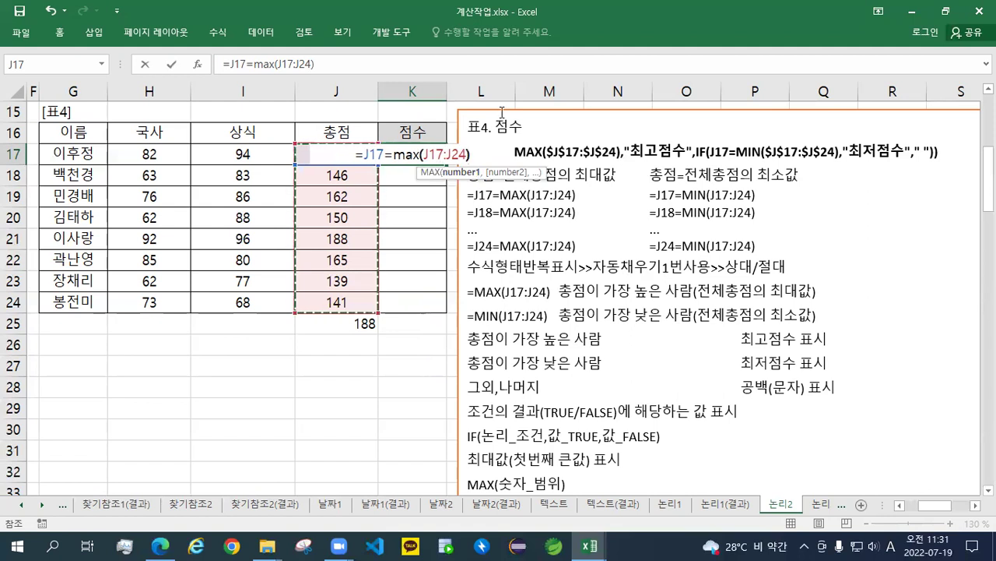
key(shift)
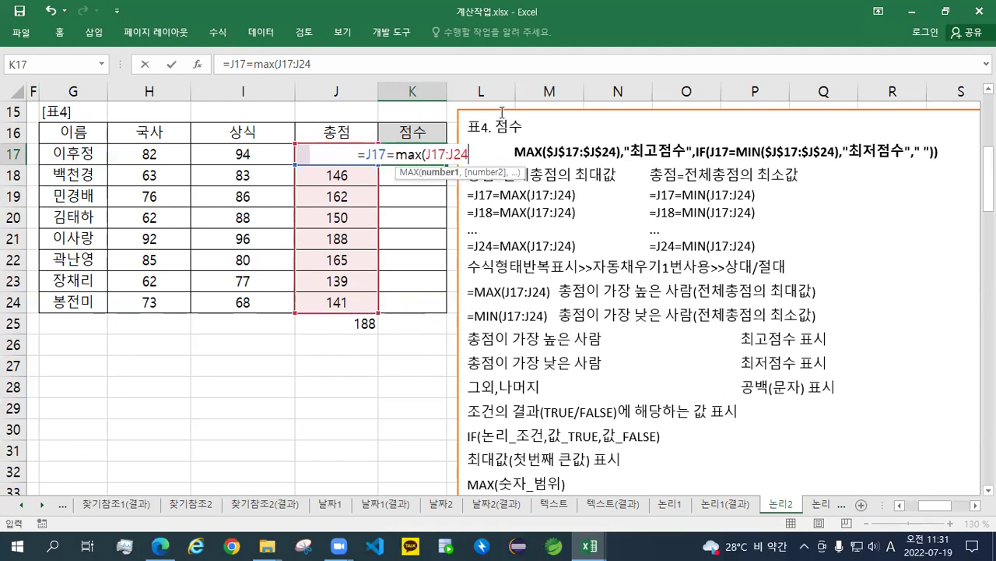
text())
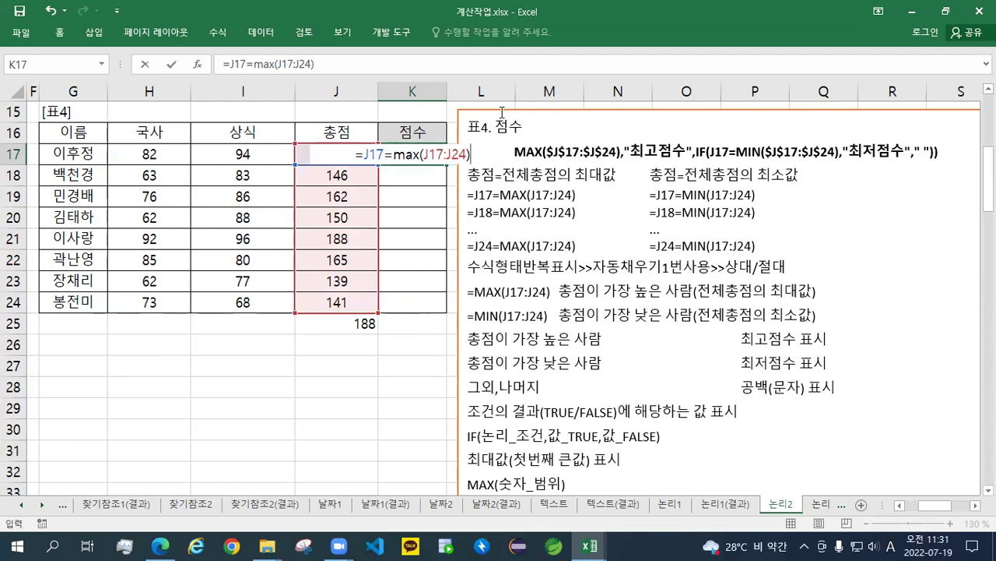
key(BackSpace)
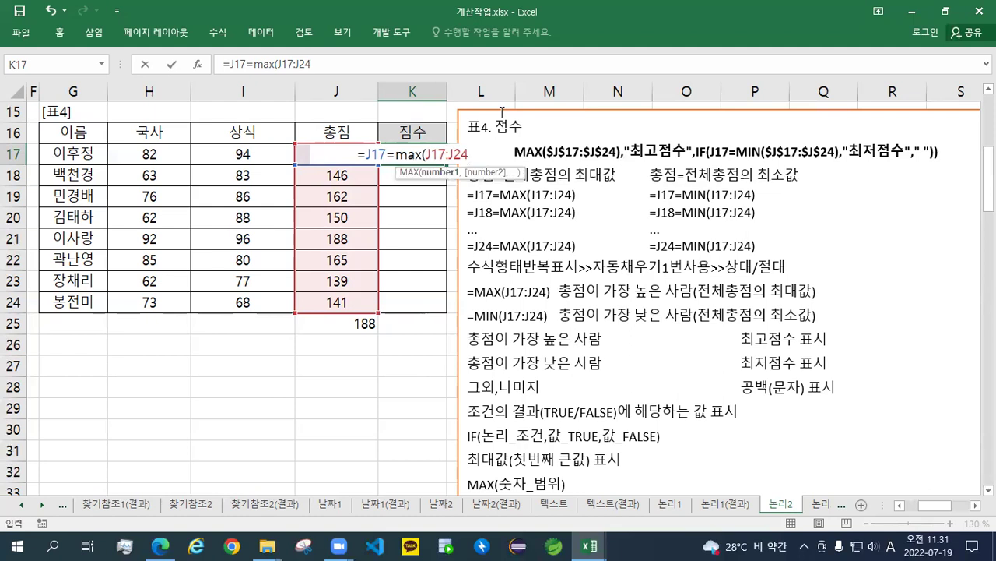
text())
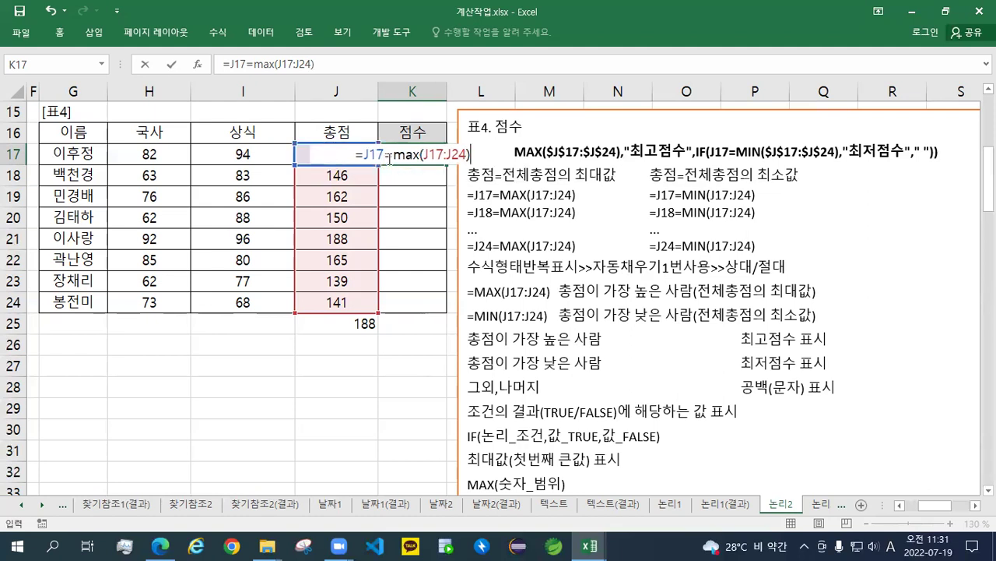
- Make the MAX range in K17 absolute as $J$17:$J$24 and confirm the formula
drag(426, 153, 464, 157)
key(F4)
key(F4)
key(F4)
key(F4)
key(F4)
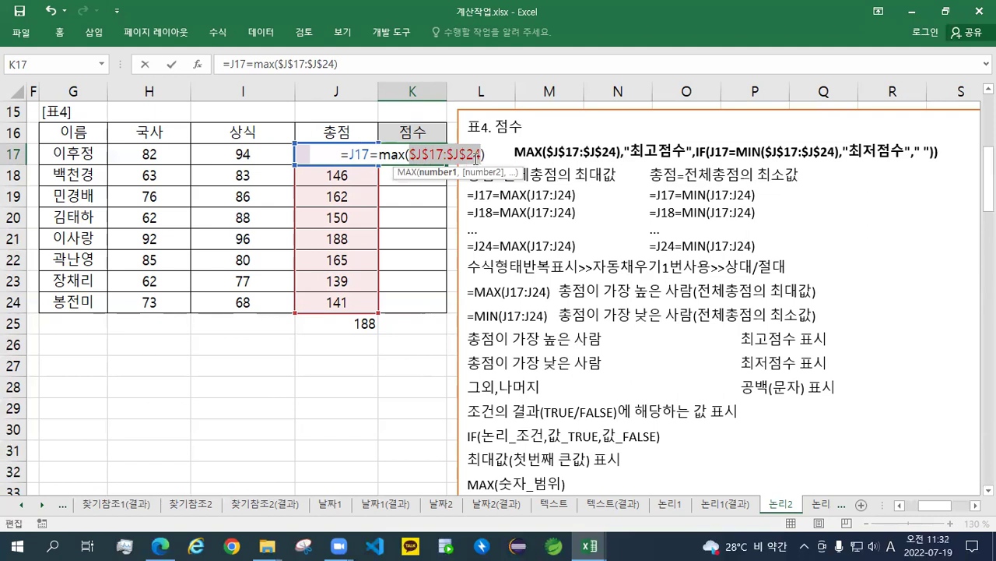
key(Return)
- Fill the K17 comparison formula down to K24 and check the copied formula in K21
click(437, 158)
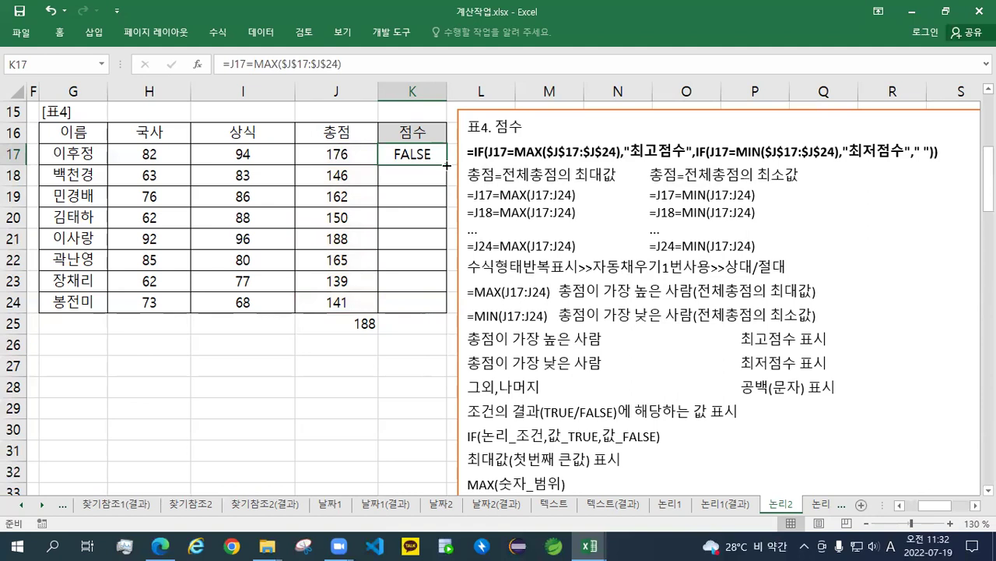
drag(447, 165, 424, 310)
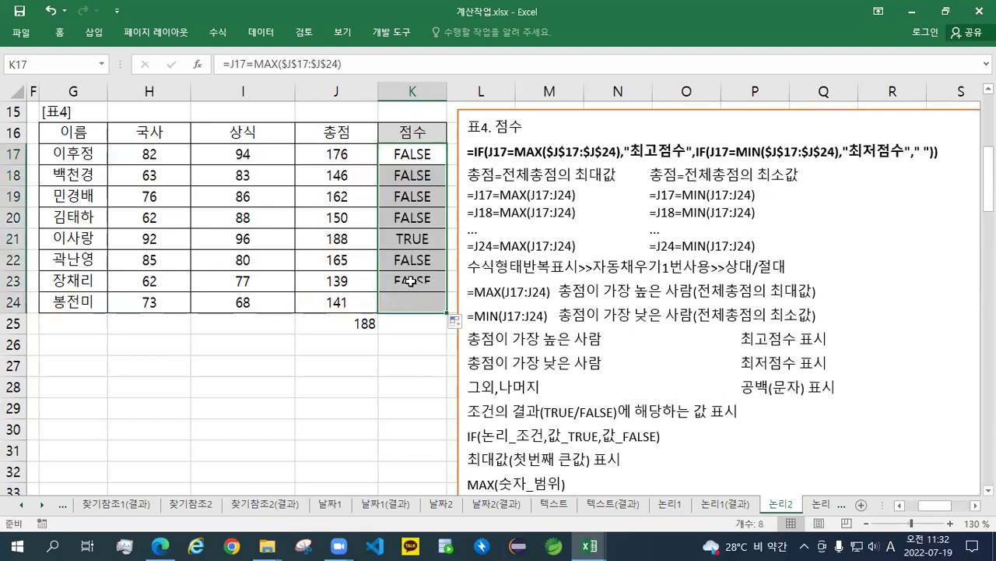
click(403, 244)
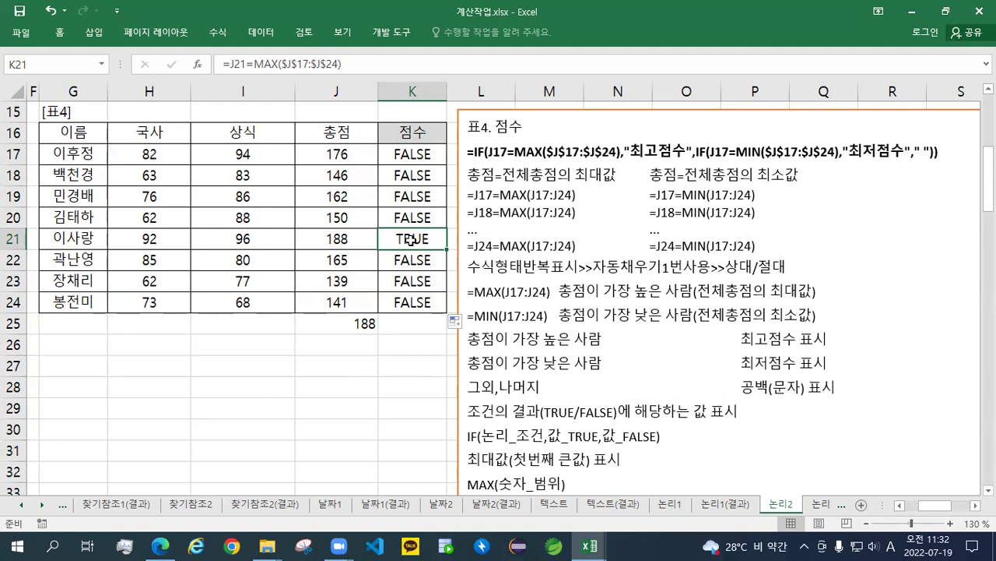
- Edit K17 so the comparison becomes the logical test of an IF function, followed by a comma for the next argument
click(400, 156)
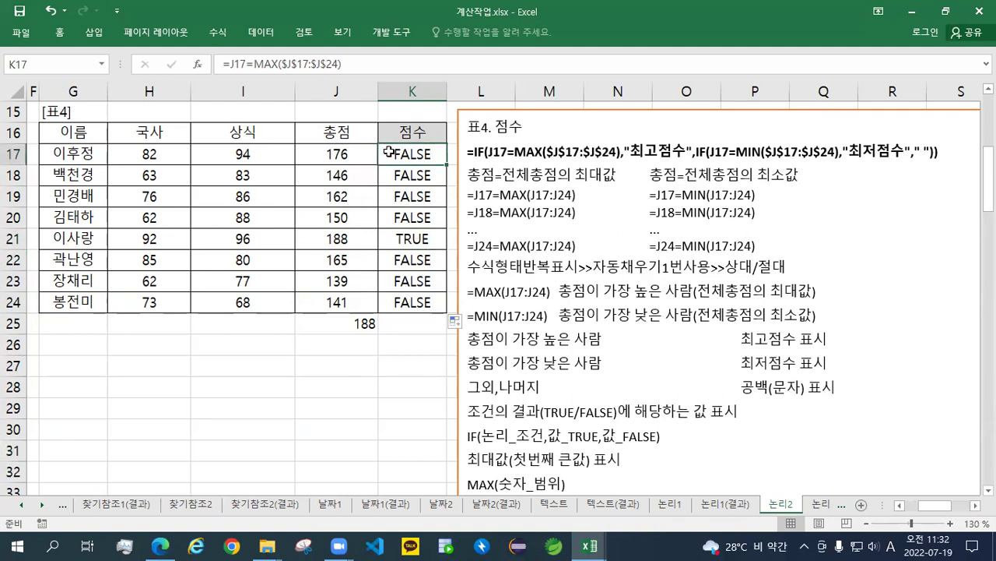
double_click(388, 152)
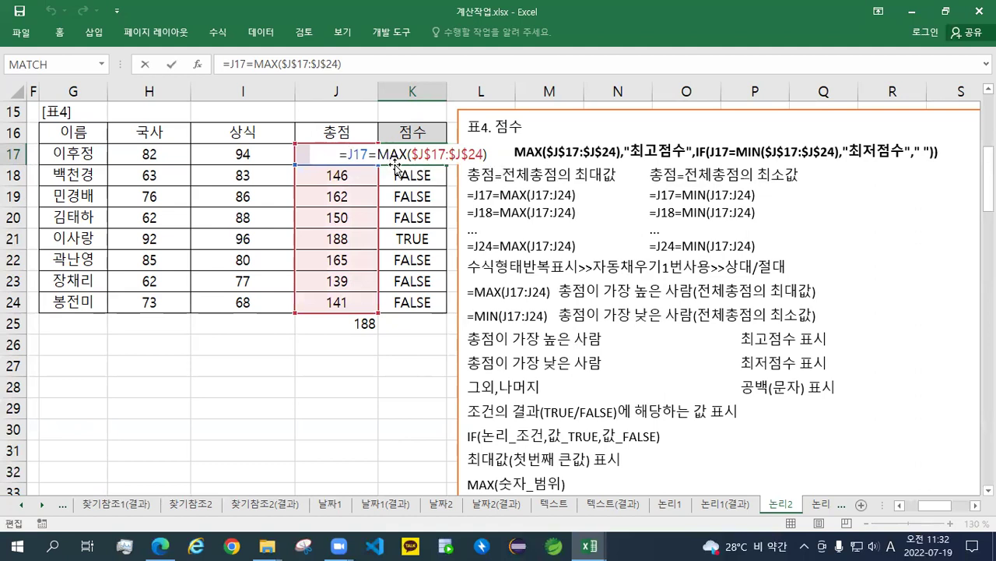
text(IF()
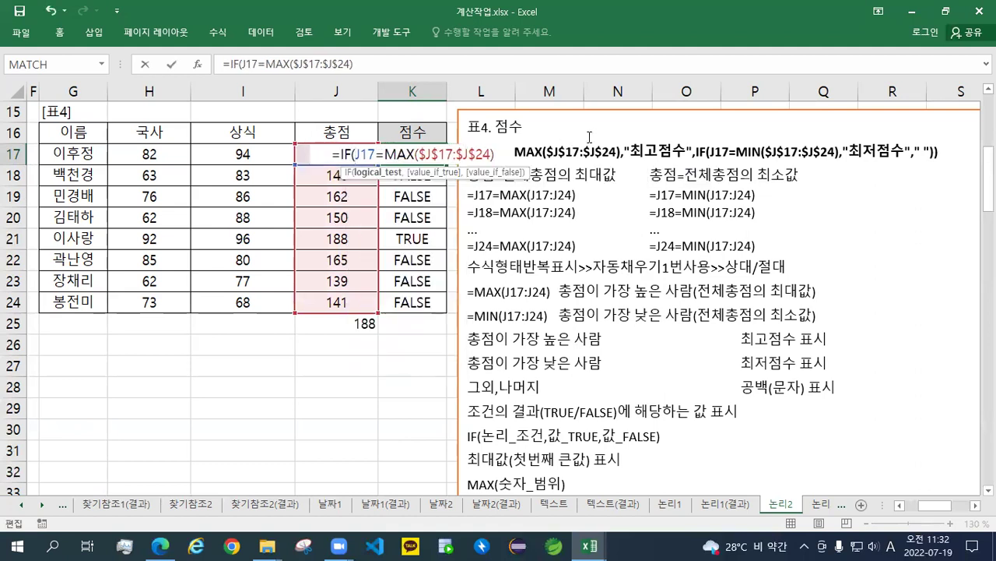
click(500, 152)
text(,)
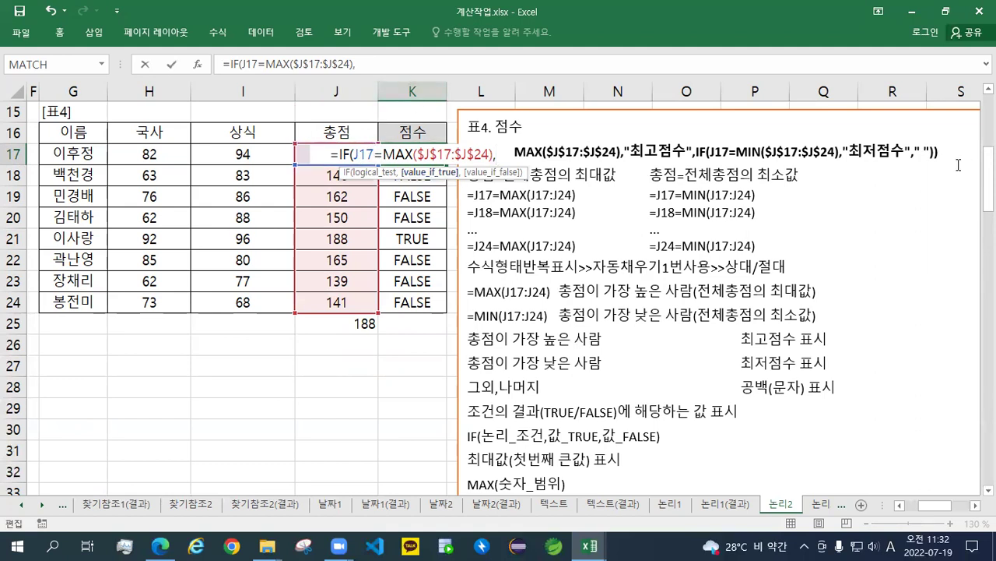
- Enter "최고점수" as the IF function's true value in K17, followed by a comma for the false value
text(")
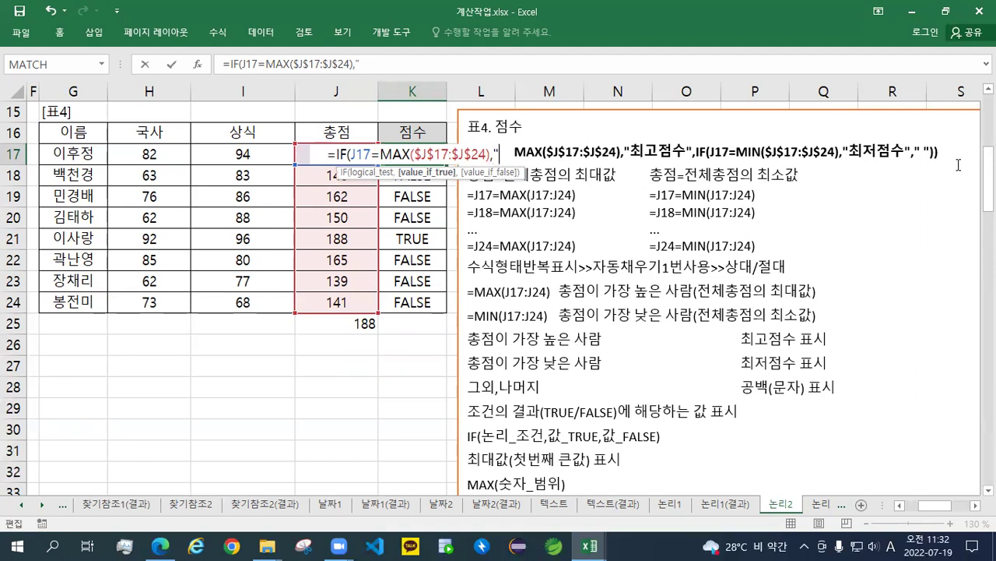
text(ch)
key(BackSpace)
key(BackSpace)
key(Hangul)
text(최고점수)
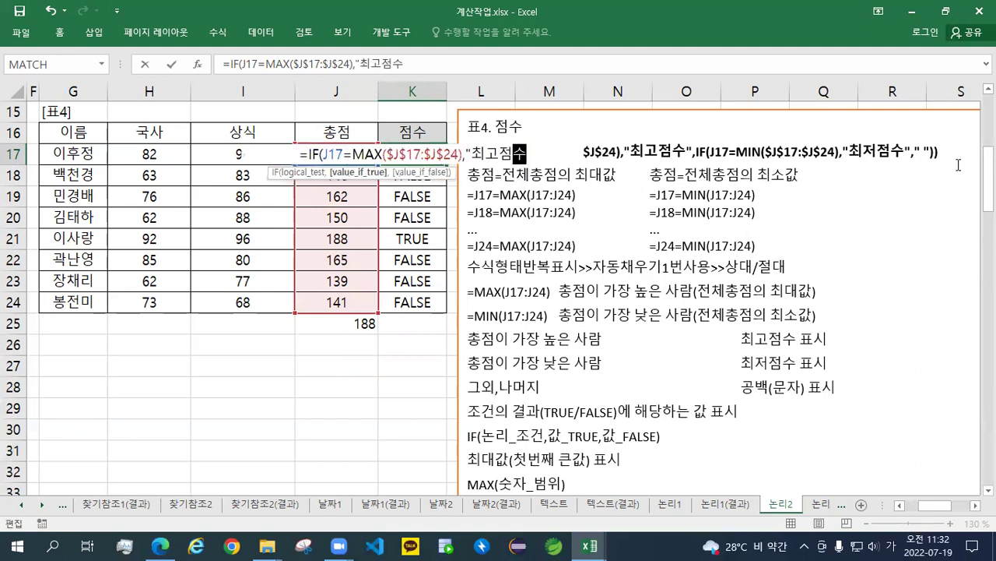
text(",)
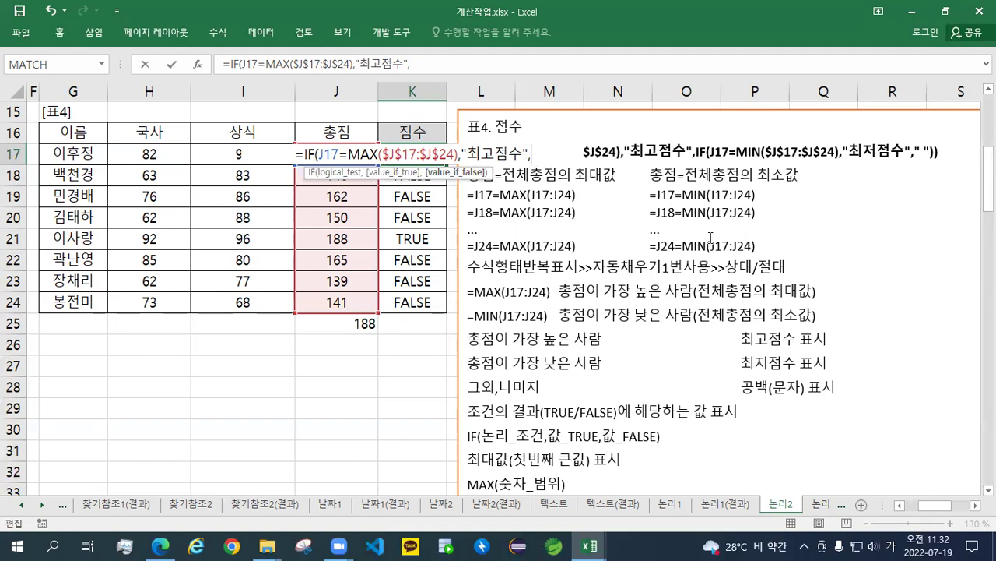
- Nest a second IF in K17's false value with the logical test J17=MIN($J$17:$J$24), followed by a comma
text(IF()
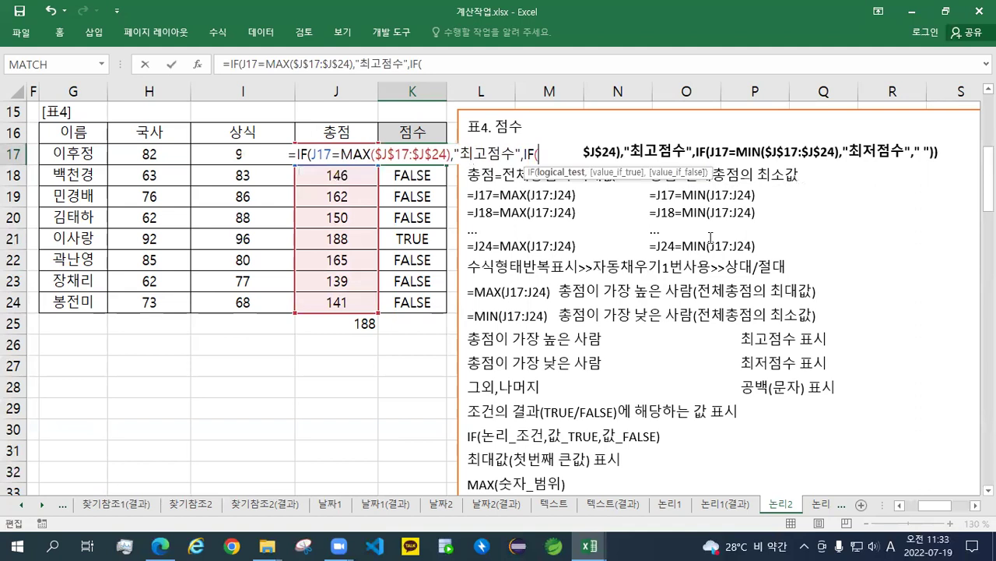
click(324, 130)
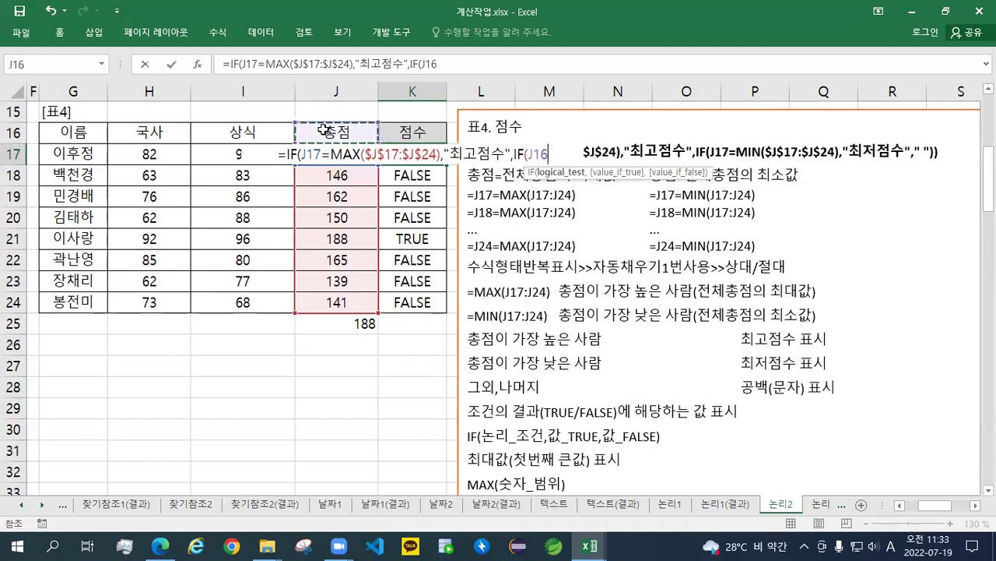
key(Down)
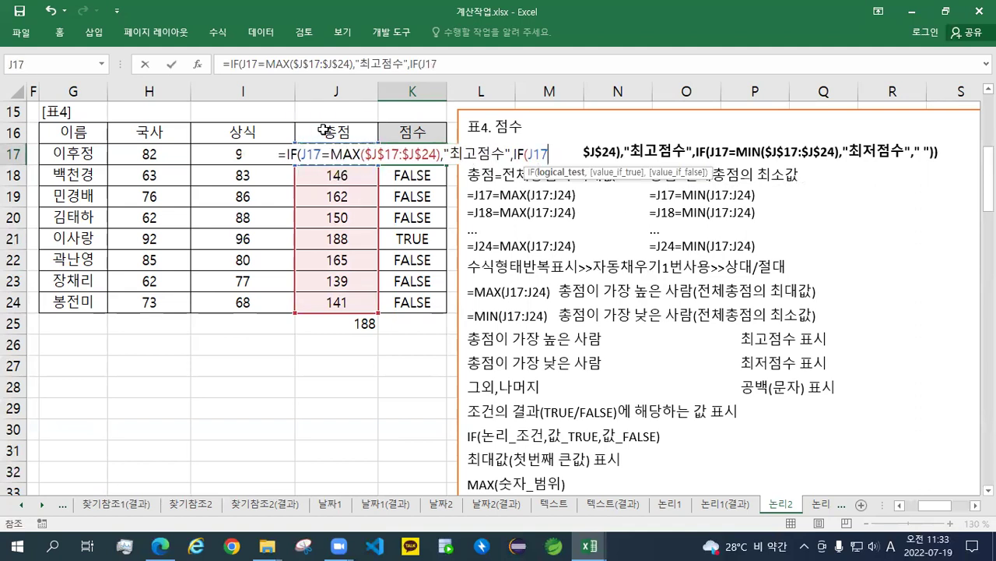
text(=)
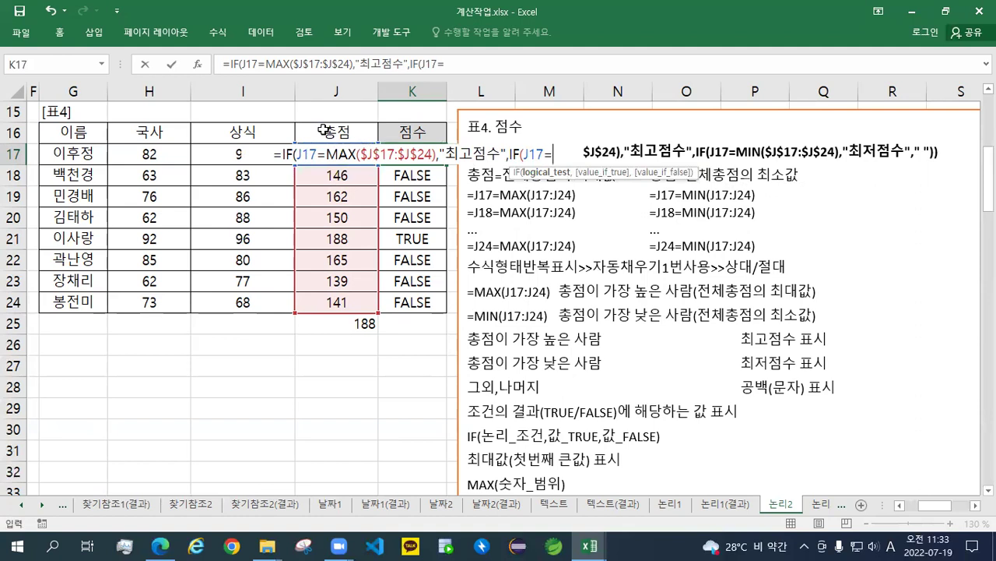
text(MIN()
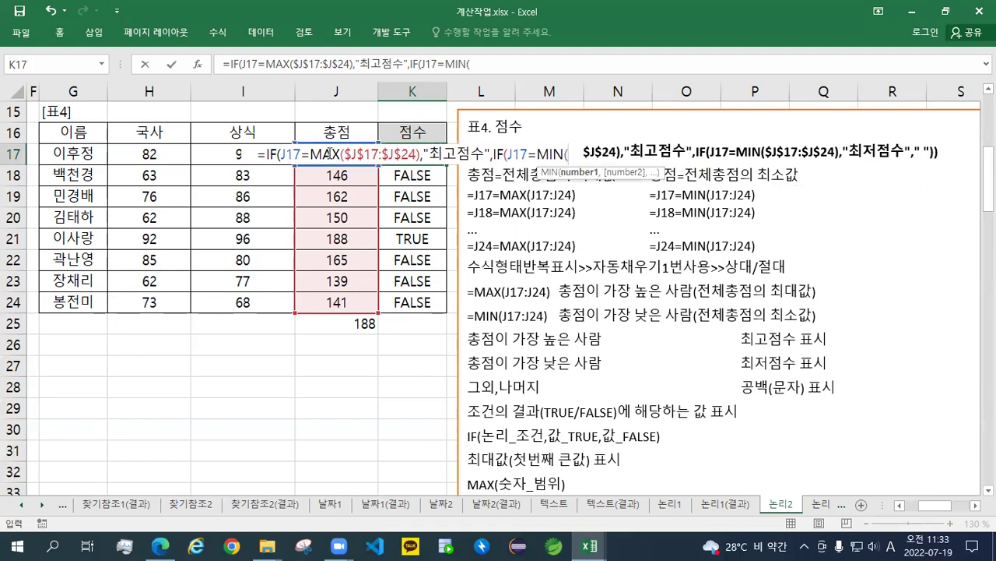
click(328, 302)
drag(330, 291, 336, 154)
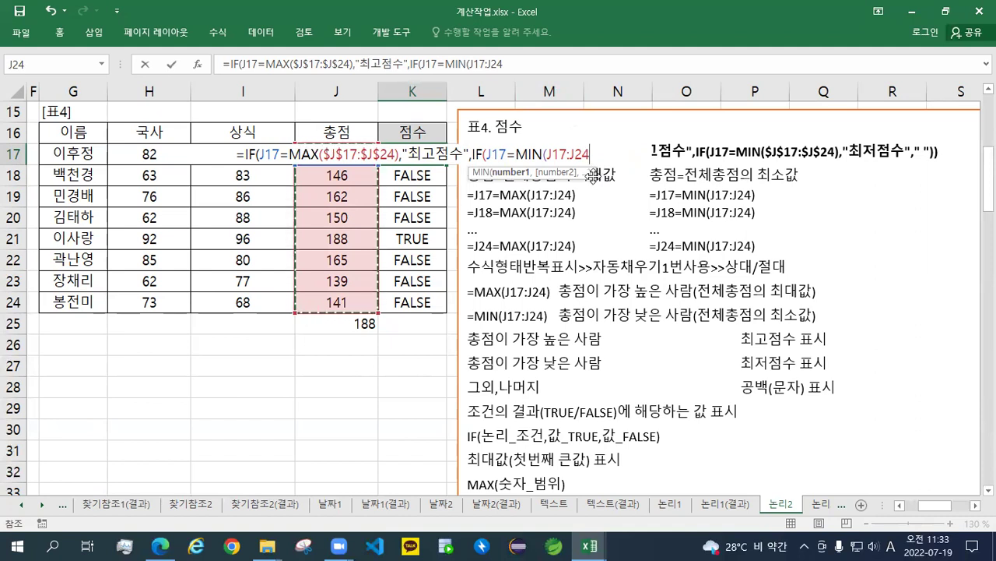
key(F4)
text())
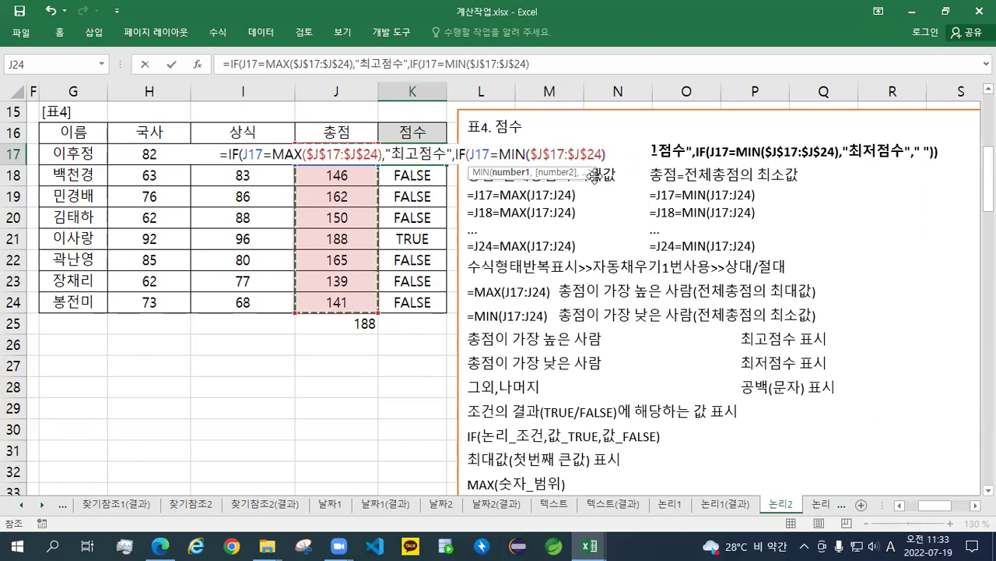
text(,)
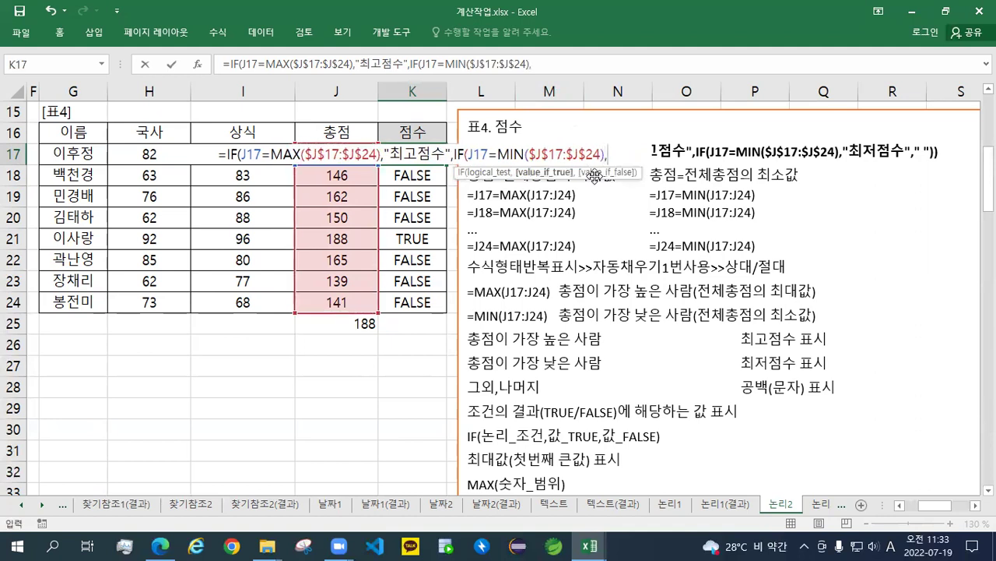
- Finish the nested IF in K17 with "최저점수" as the true value and " " as the false value, and confirm the formula
text("최점점수)
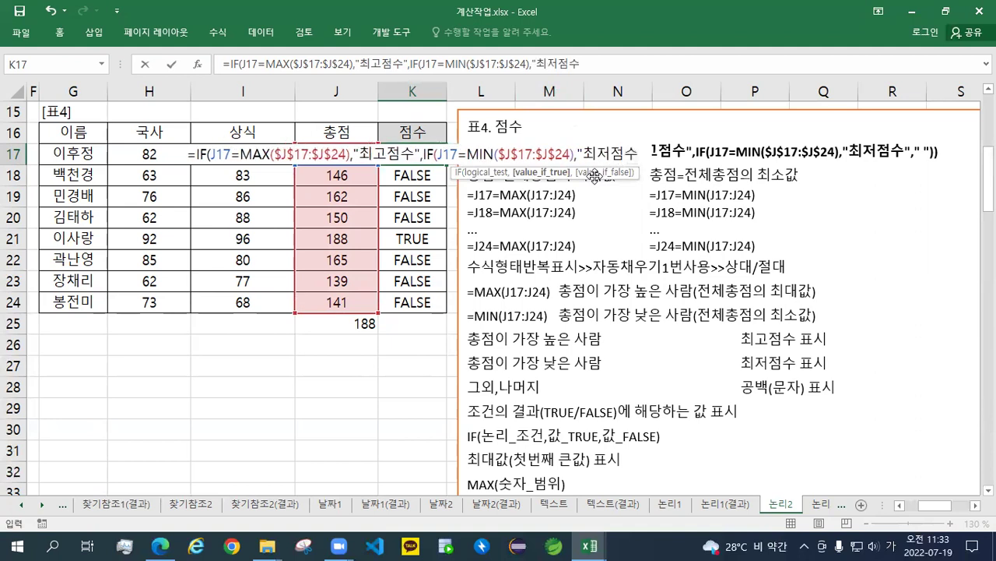
text(",)
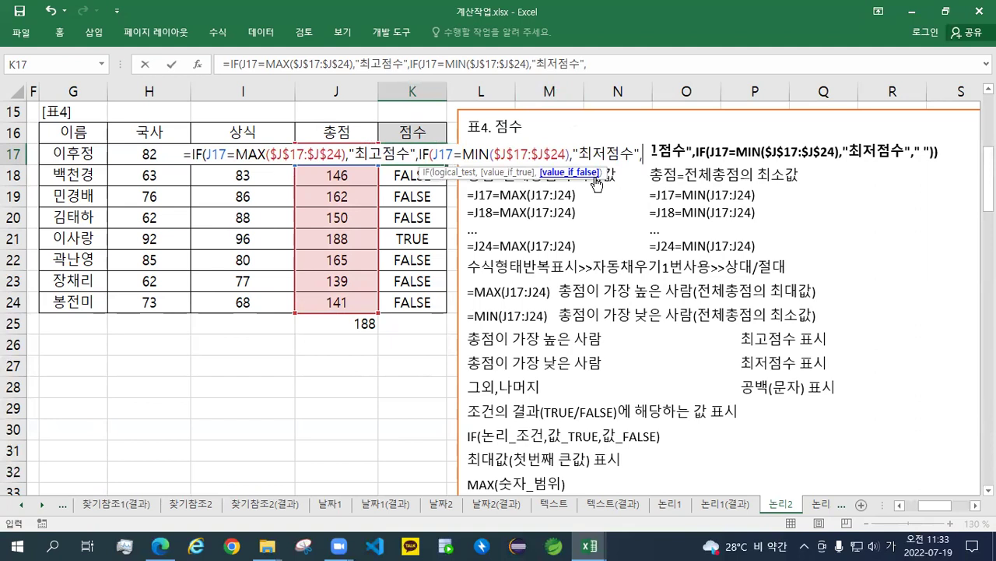
text(" ")
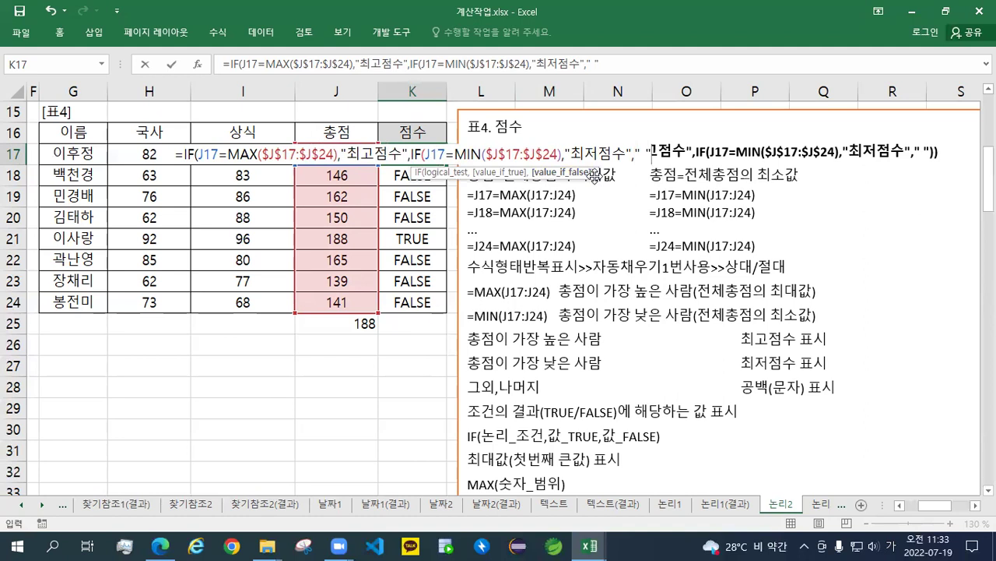
text()))
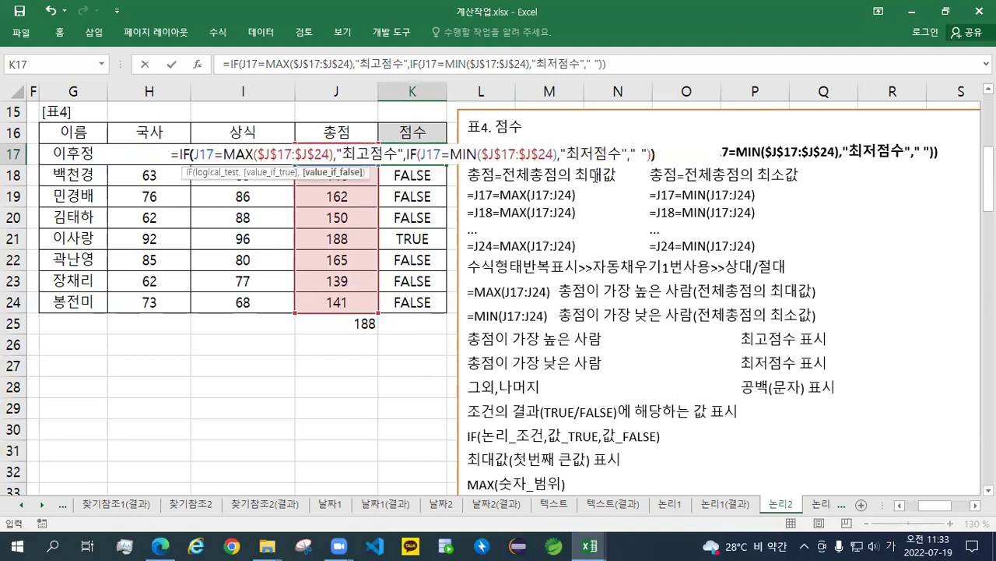
key(Return)
key(Up)
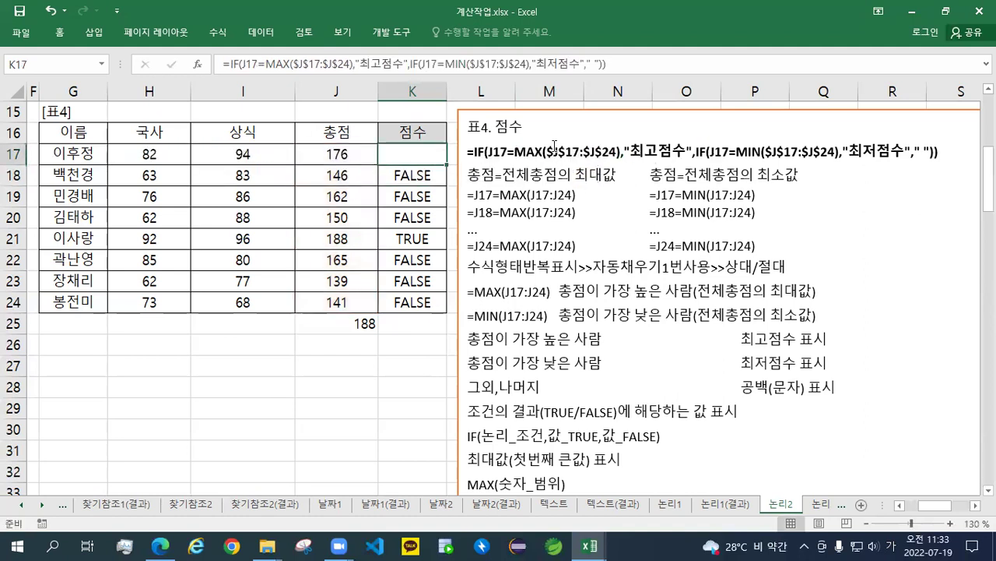
- Enlarge the complete formula line in the 표4. 점수 note and move its text box below table 4
click(580, 151)
triple_click(592, 150)
click(684, 111)
click(684, 111)
click(684, 111)
drag(749, 109, 460, 340)
- Fill the nested IF formula from K17 down to K24 in the 점수 column
click(420, 159)
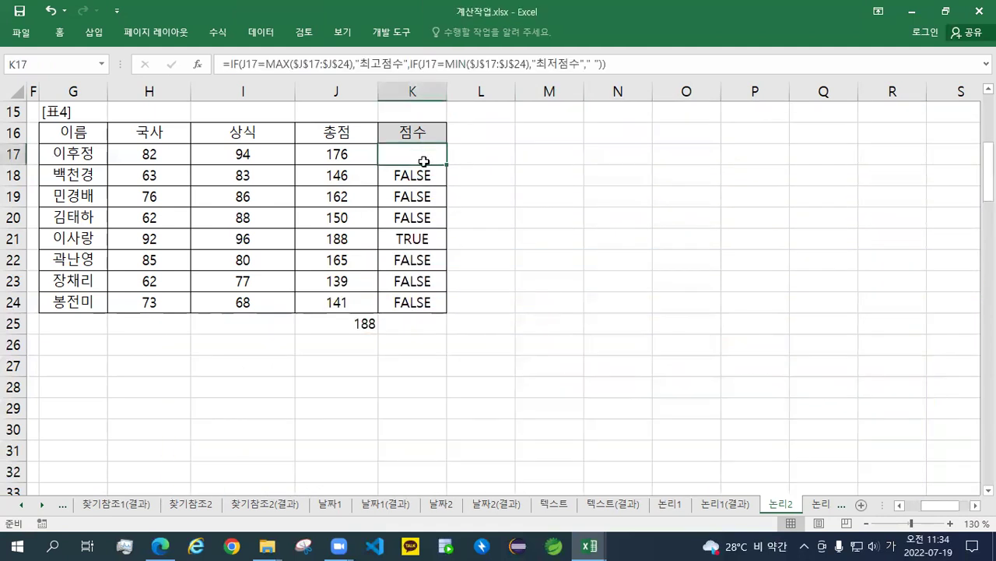
drag(445, 164, 443, 314)
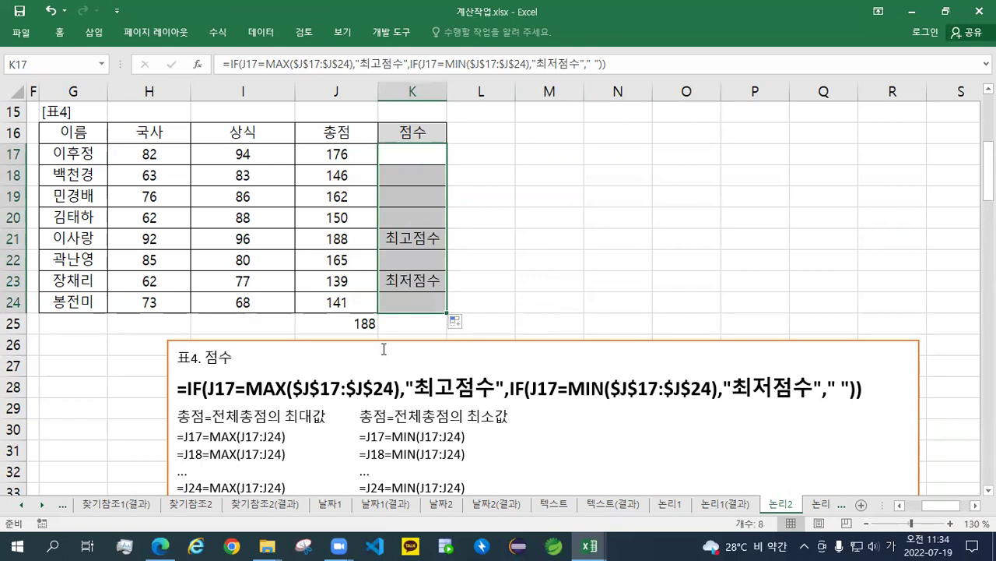
click(447, 160)
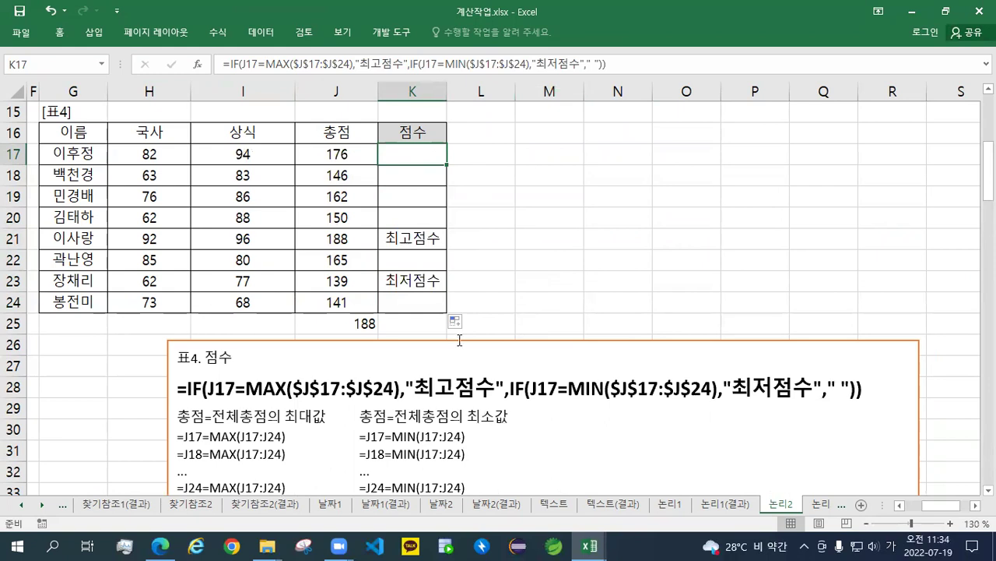
- In the un-maximized window, open the 논리1 sheet and move its notes text box off table 4, beyond the 비고 column
click(945, 11)
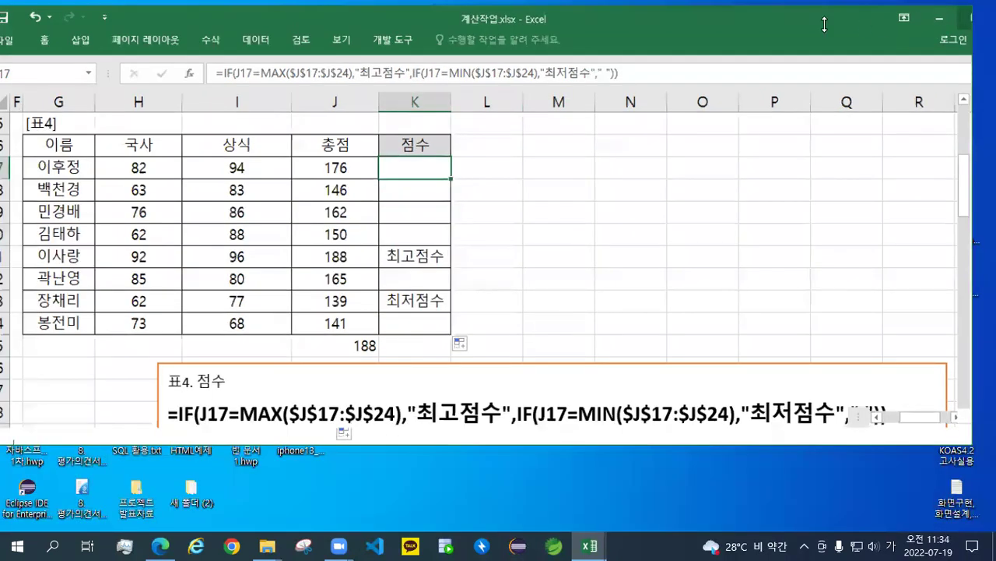
click(699, 421)
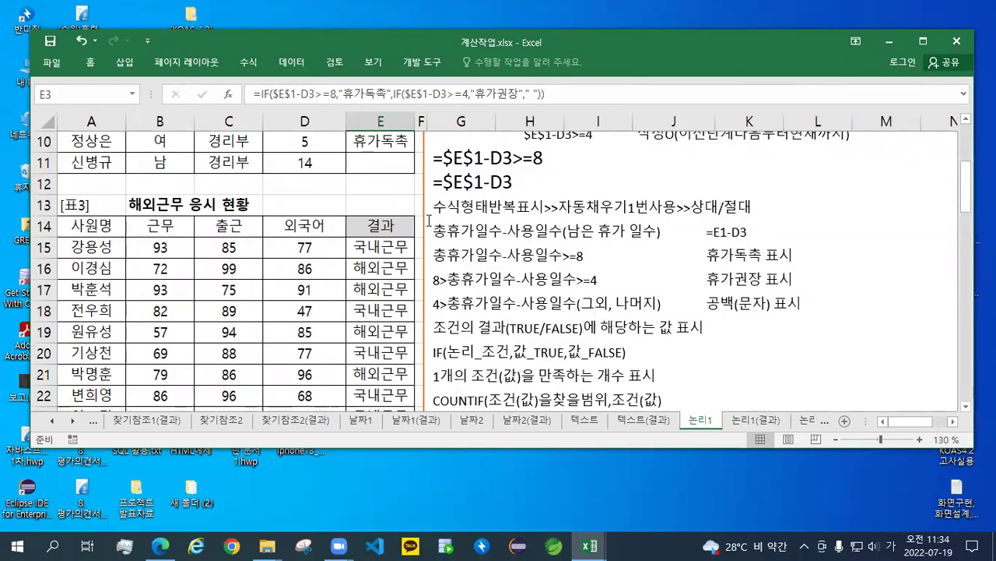
click(427, 219)
drag(425, 219, 841, 240)
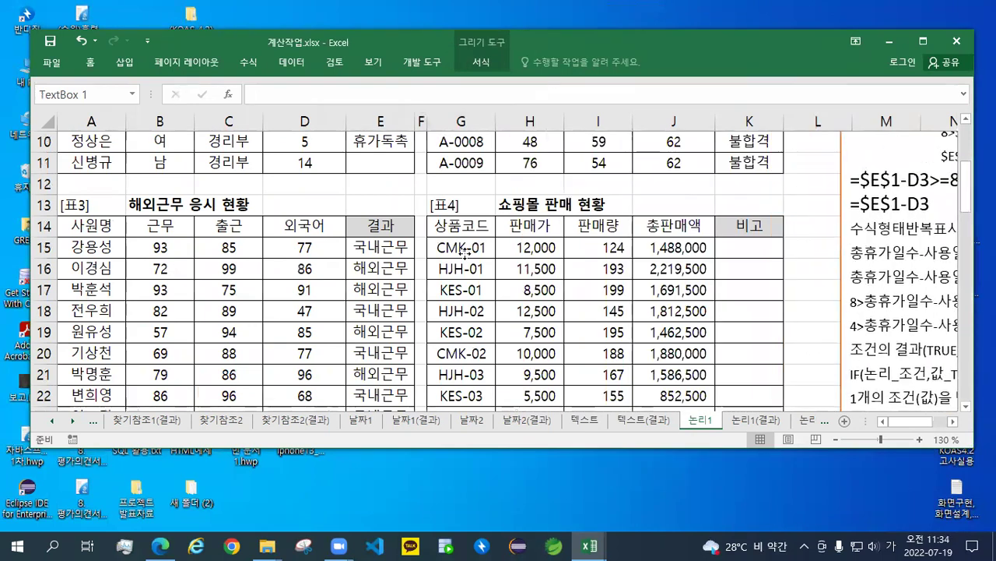
- Copy the 교재117페이지 label from K1 and paste it into K13 above table 4's 비고 column
scroll(464, 251, up, 3)
scroll(464, 252, up, 1)
right_click(741, 141)
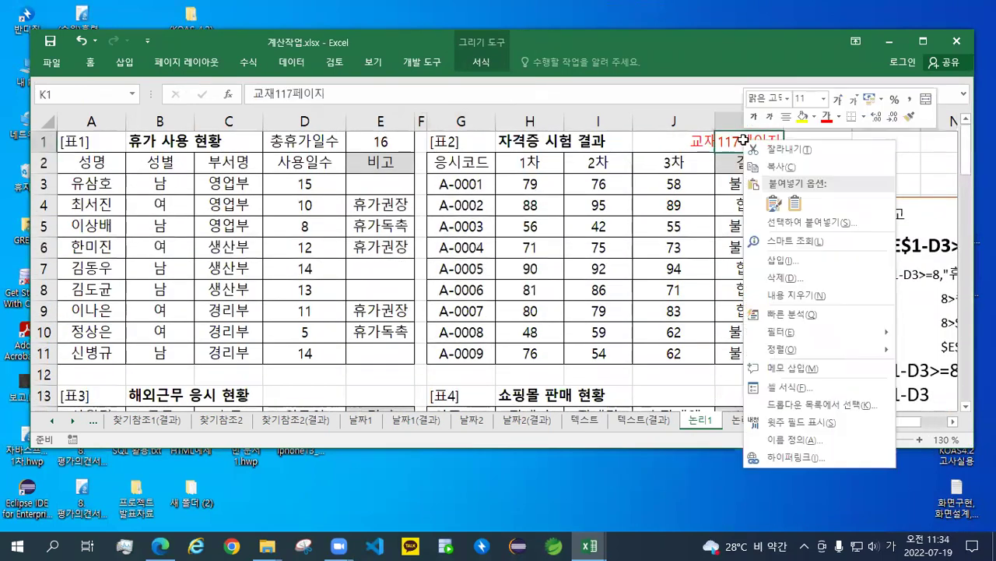
click(760, 162)
scroll(713, 217, down, 3)
right_click(741, 202)
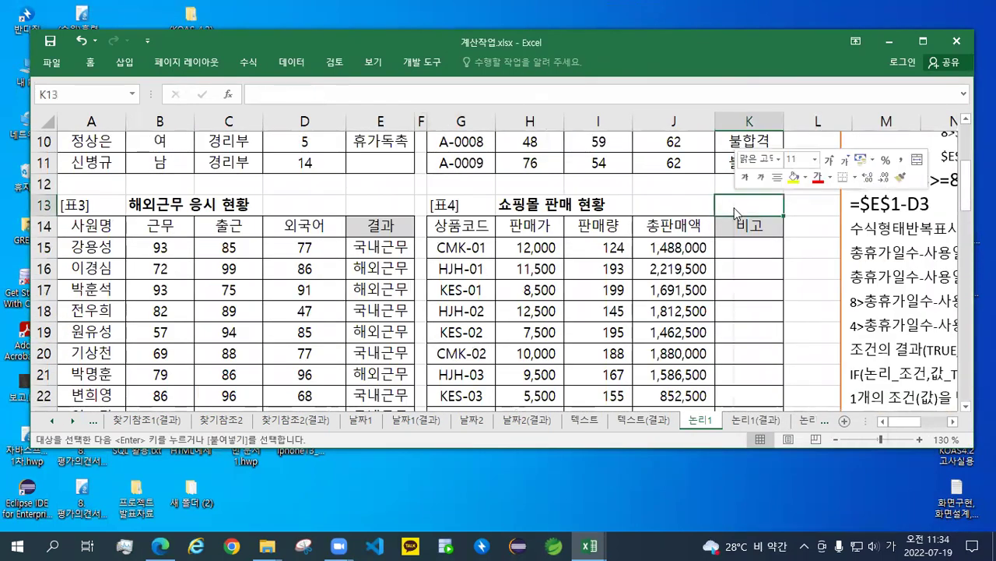
click(761, 267)
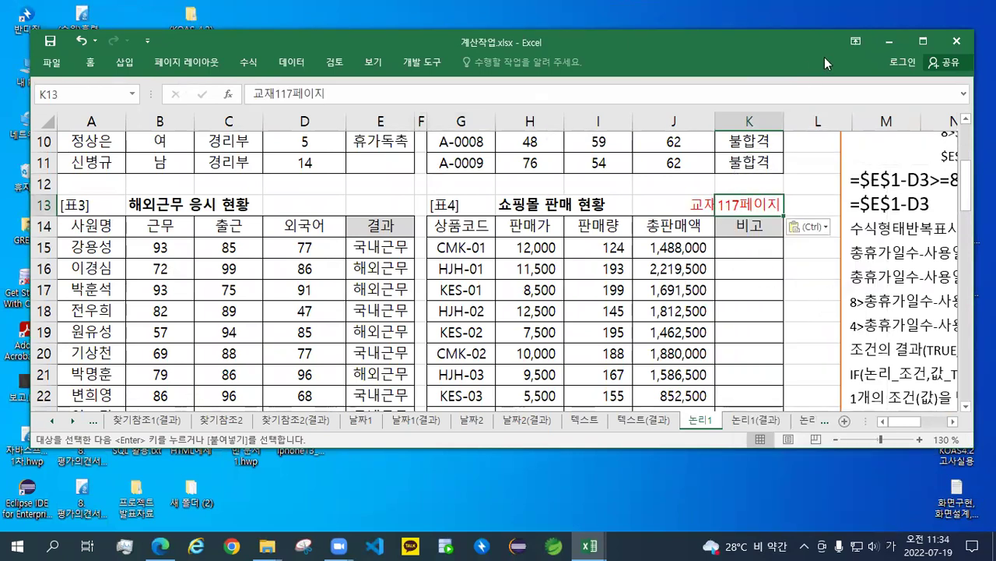
- Maximize the window and move the notes text box down beside table 4 so it starts at the 표1. 비고 heading
key(super+Up)
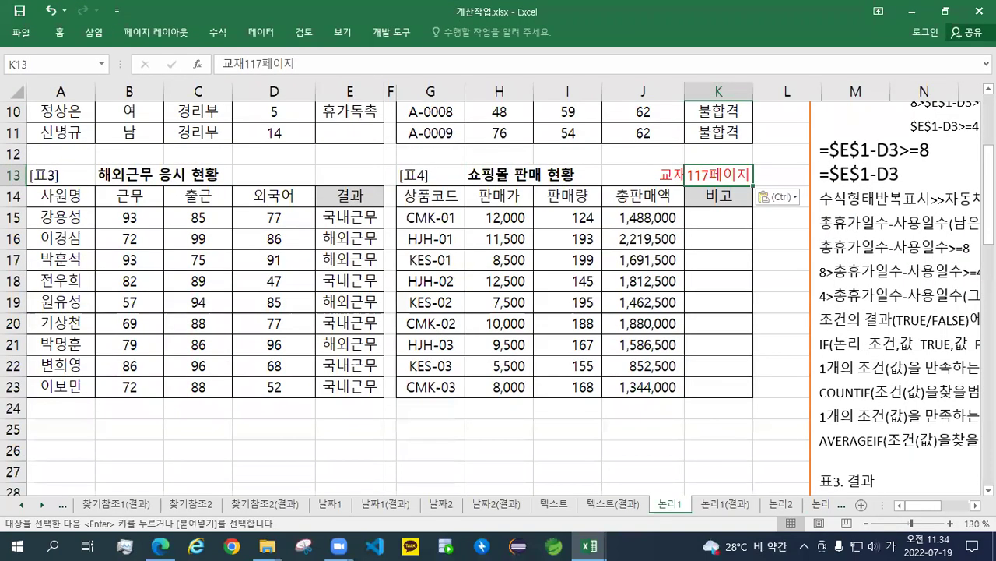
scroll(665, 283, right, 3)
scroll(465, 153, right, 4)
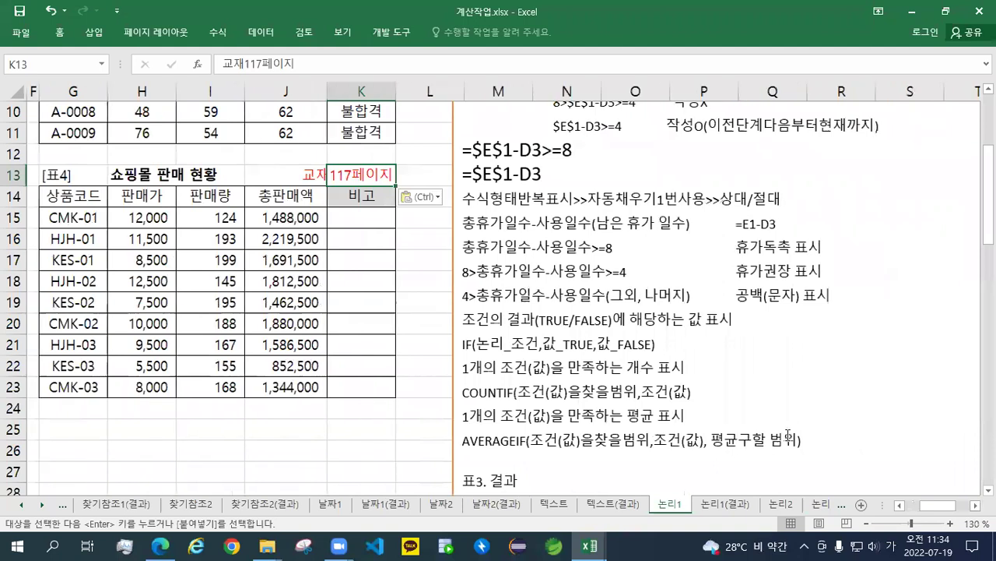
click(450, 152)
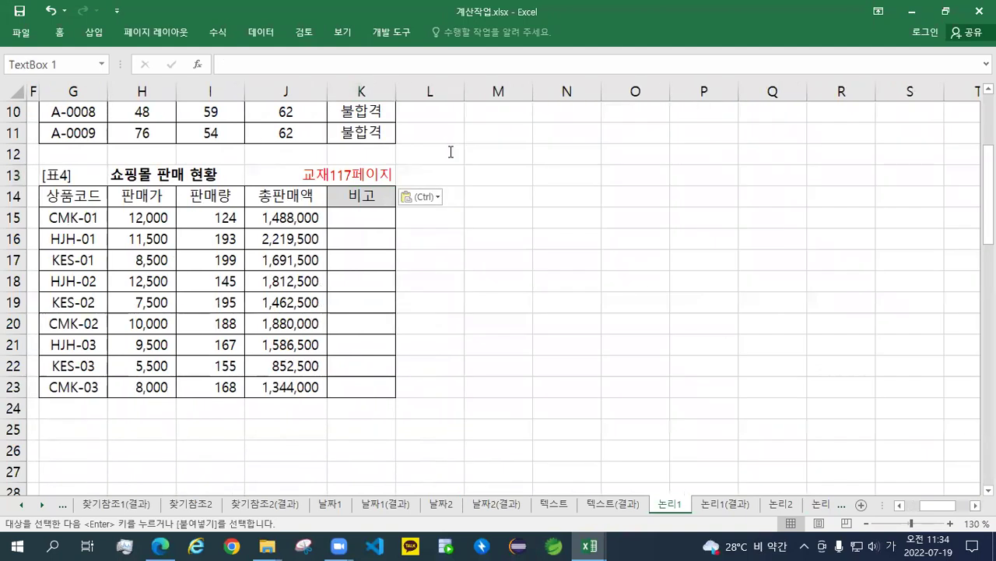
drag(451, 152, 433, 394)
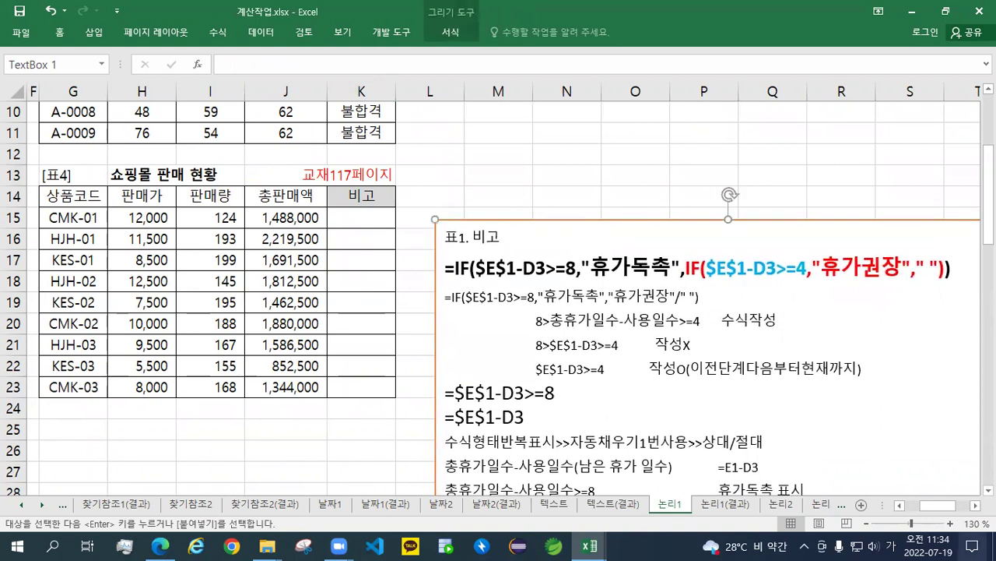
scroll(433, 394, down, 1)
scroll(433, 394, down, 1)
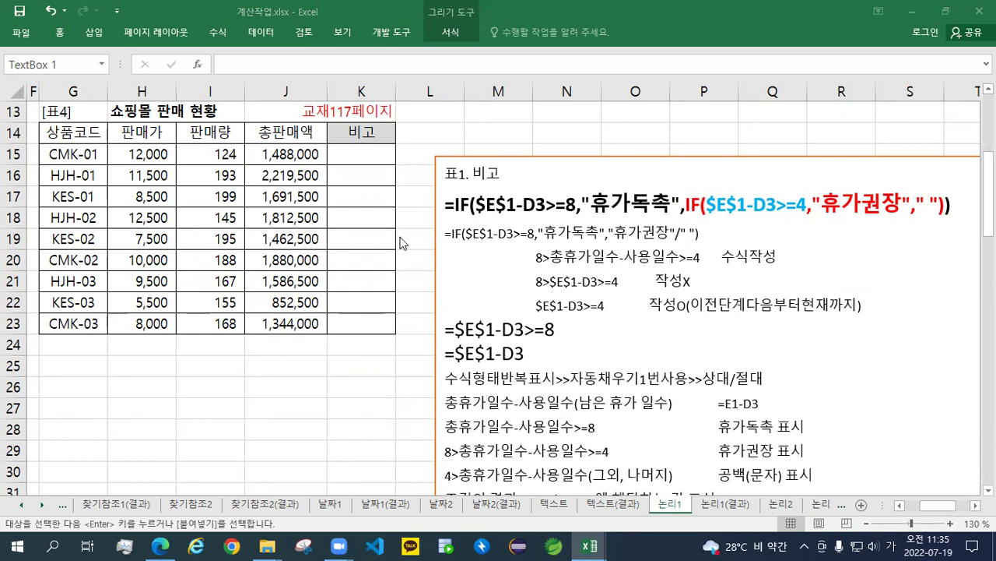
- Switch to the workbook 엑셀기능정리_컴활2급실기.xlsm and find the MEDIAN example on the 함수_통계 sheet
mouse_move(578, 545)
key(alt+Tab)
click(40, 504)
click(41, 505)
click(40, 504)
click(40, 505)
click(40, 504)
click(41, 505)
click(207, 511)
scroll(259, 372, down, 7)
scroll(259, 373, up, 4)
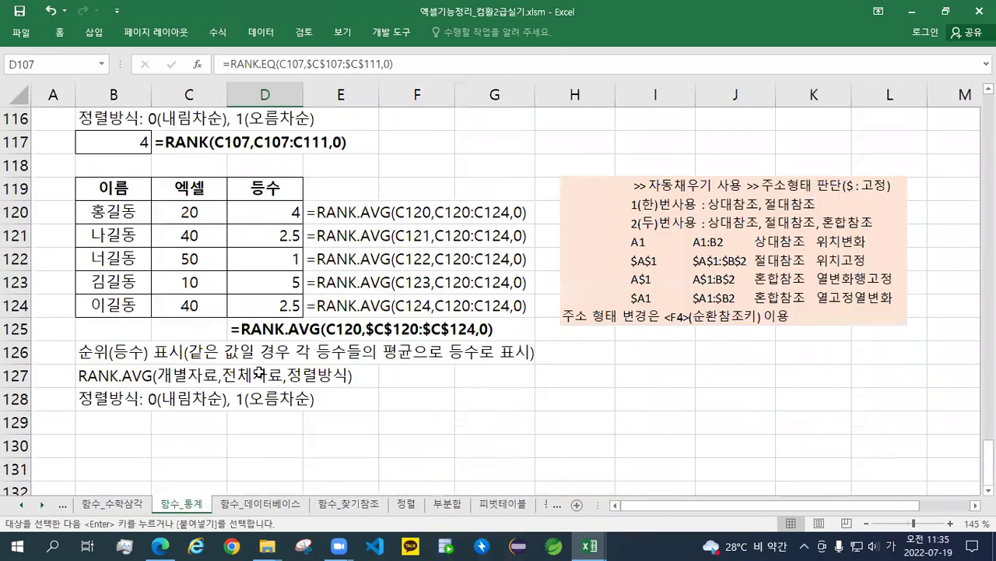
scroll(259, 372, up, 10)
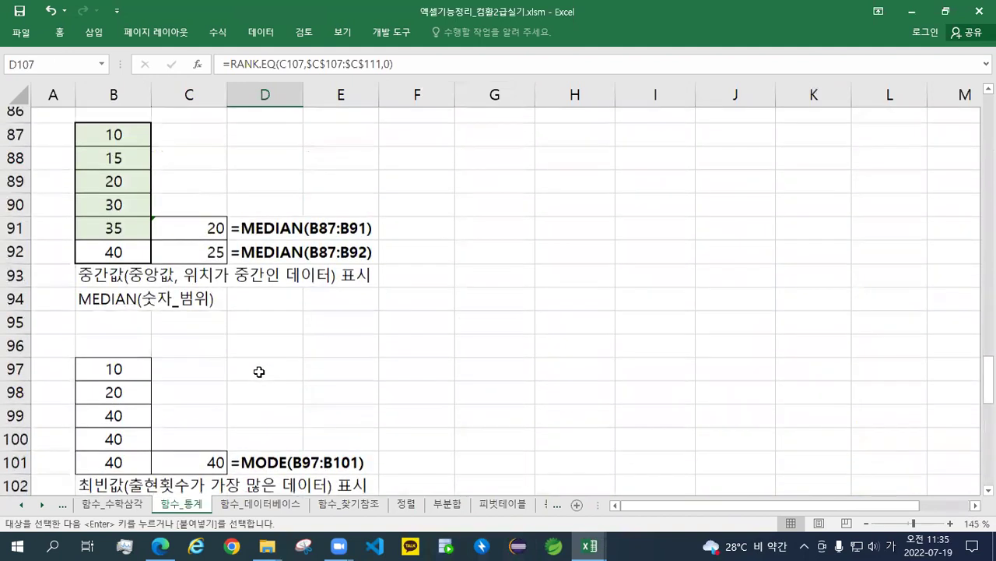
scroll(259, 372, up, 1)
- Review the MEDIAN example by highlighting the odd-count range B87:B91 and the even-count range B87:B92
drag(114, 210, 113, 305)
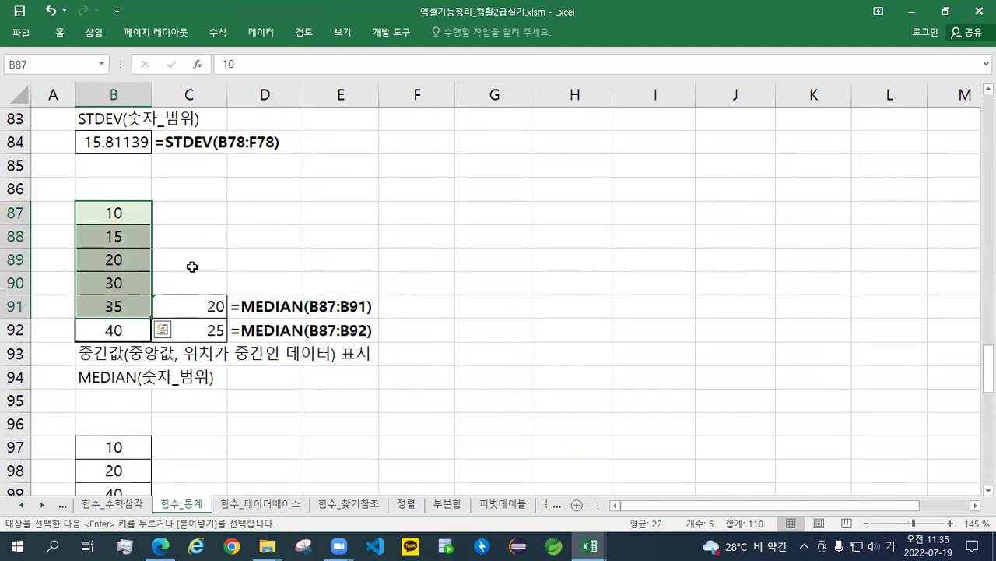
drag(124, 215, 114, 329)
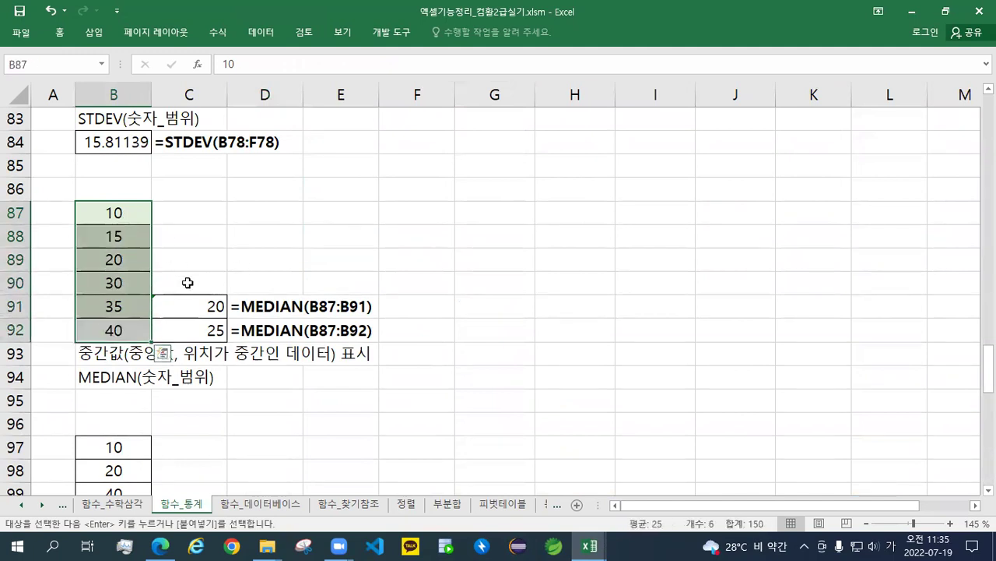
click(253, 367)
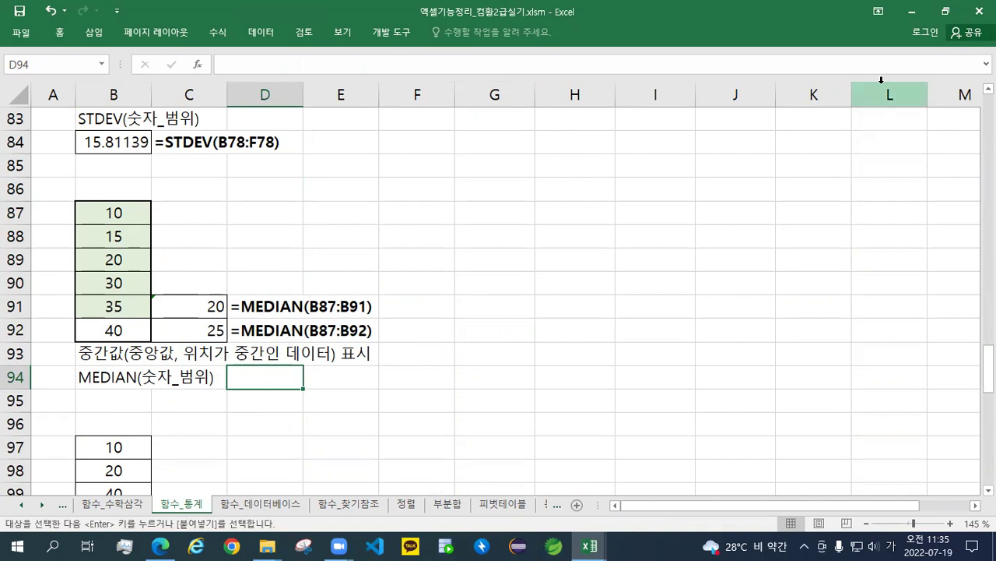
- Switch back to the workbook 계산작업.xlsx
click(914, 16)
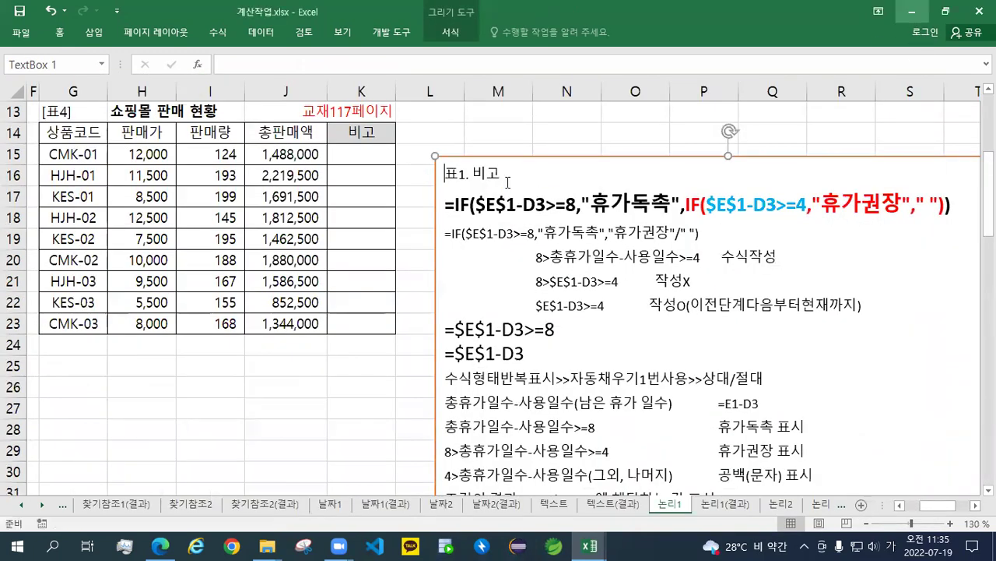
key(ctrl+v)
key(Return)
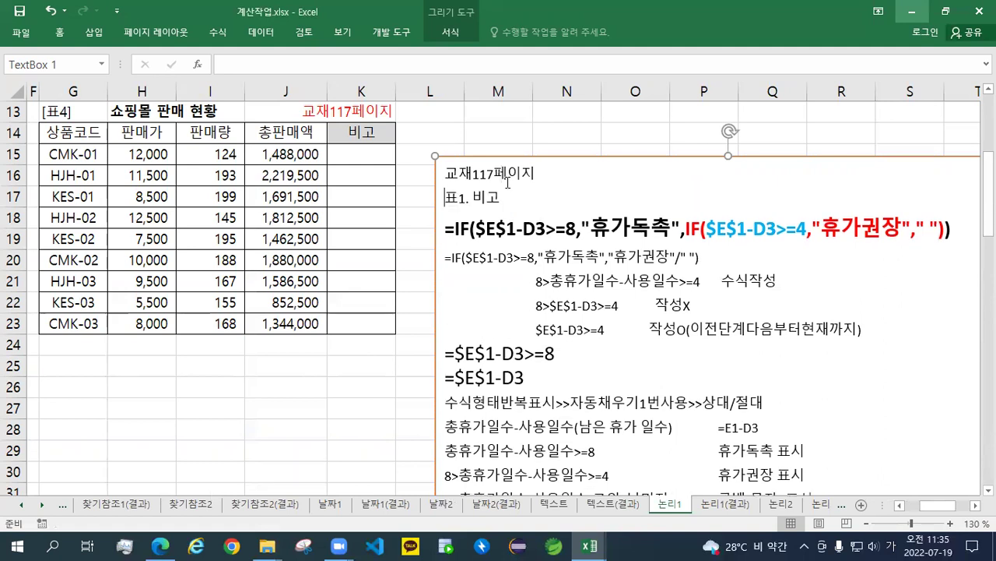
key(ctrl+z)
key(BackSpace)
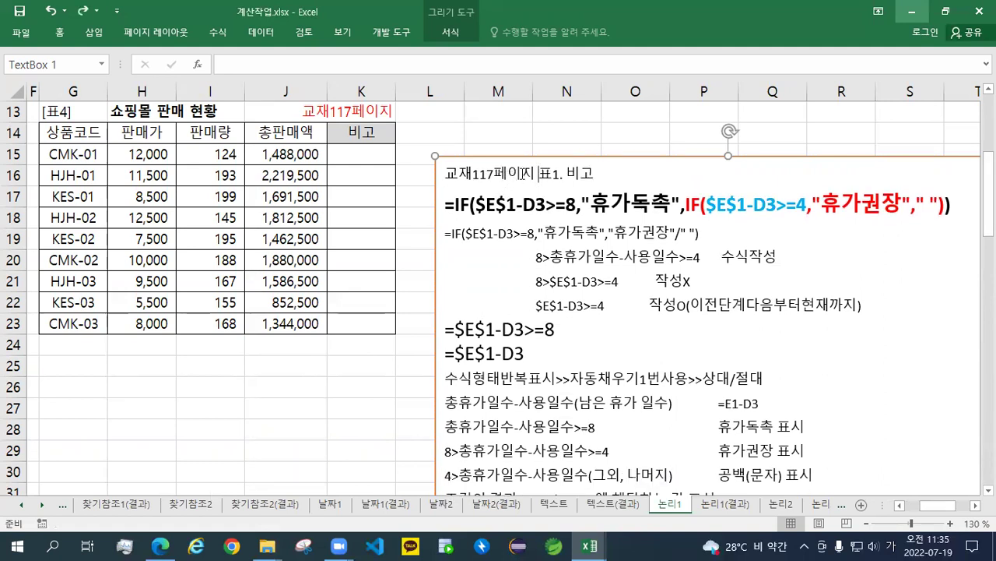
drag(538, 173, 437, 166)
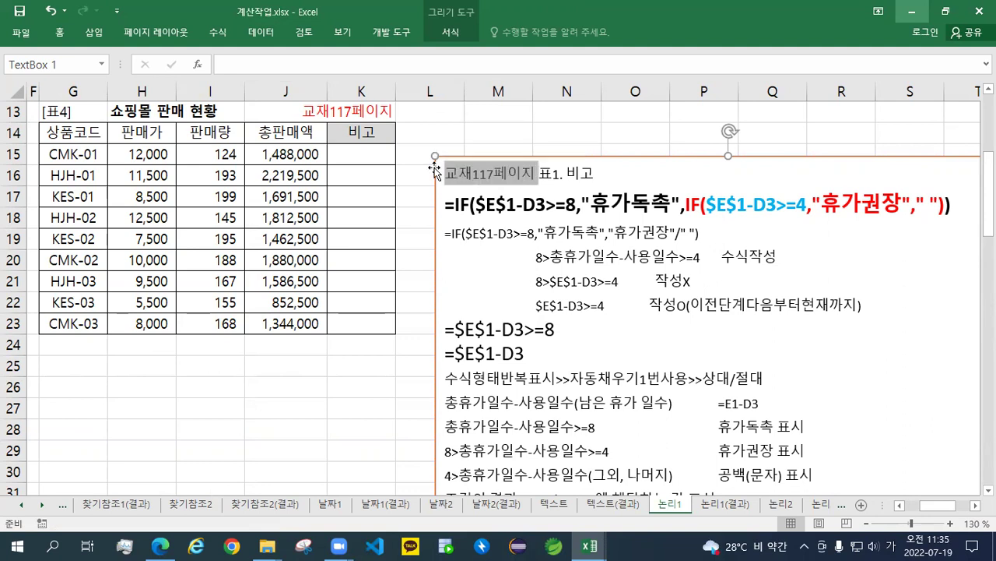
key(Delete)
- Add blank lines above the 표1. 비고 heading in the notes text box and paste the 표4. 비고 notes there
key(Return)
key(Return)
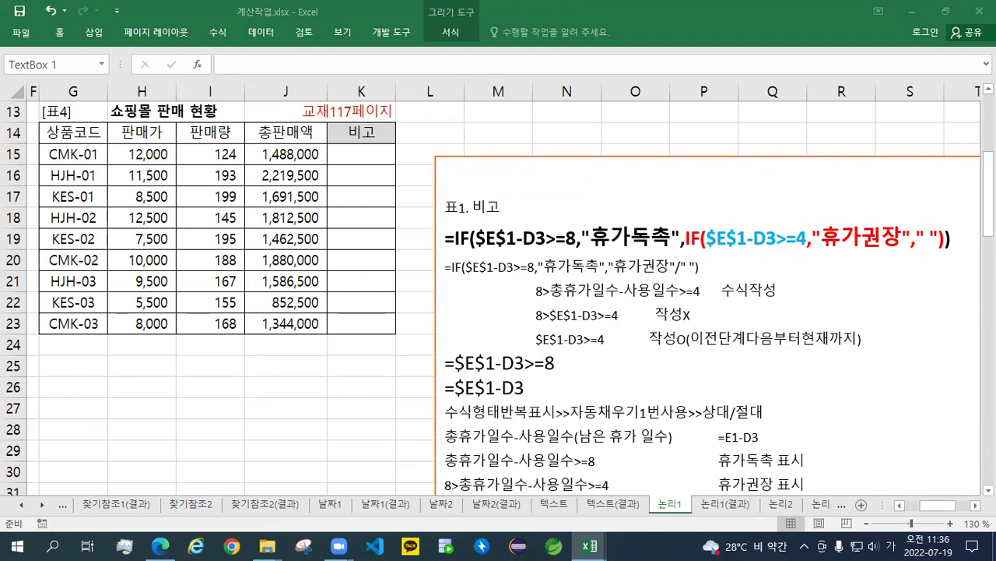
click(692, 249)
click(484, 171)
key(ctrl+v)
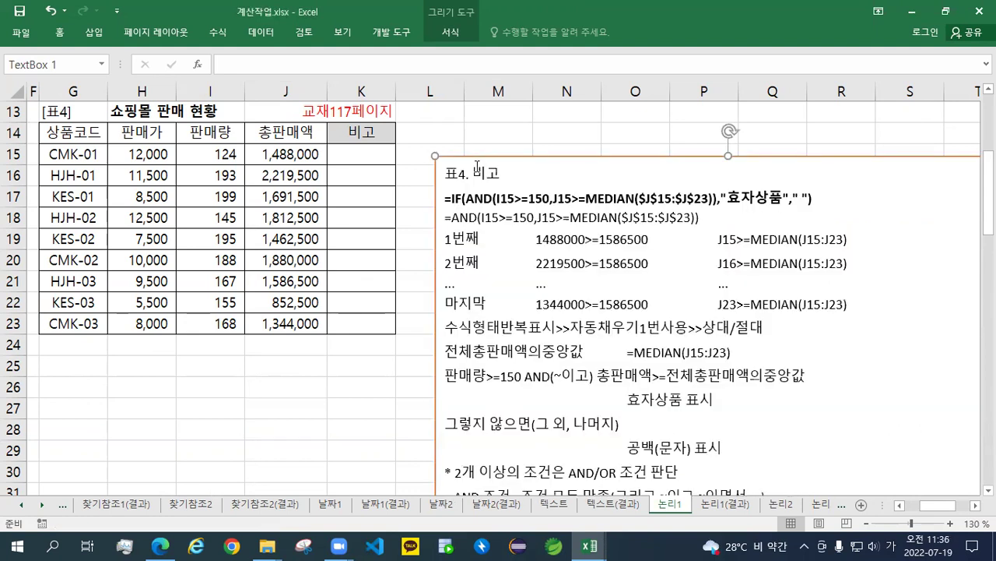
- Colour the notes from the 판매량>=150 AND condition through 공백(문자) 표시 red
click(370, 154)
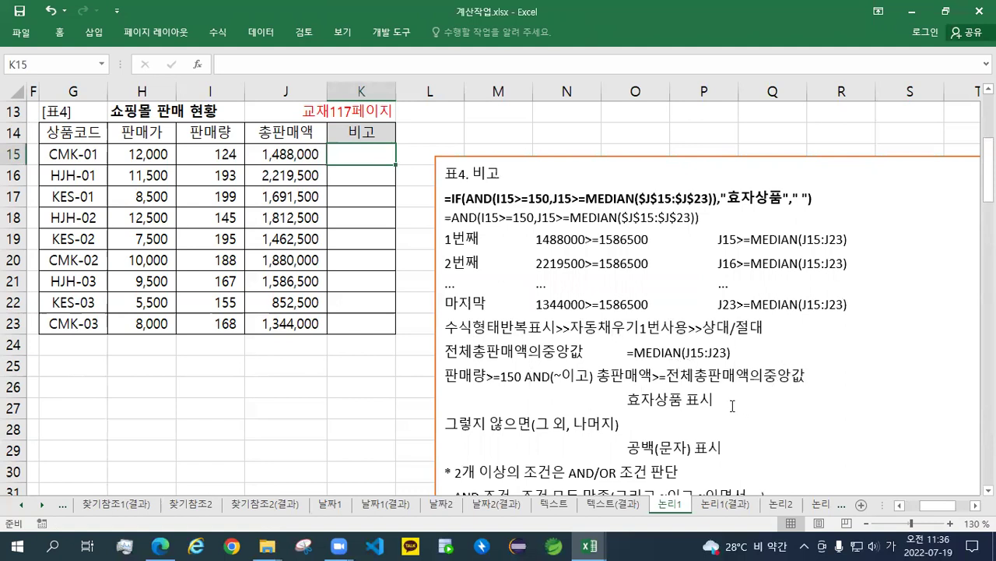
drag(732, 448, 445, 375)
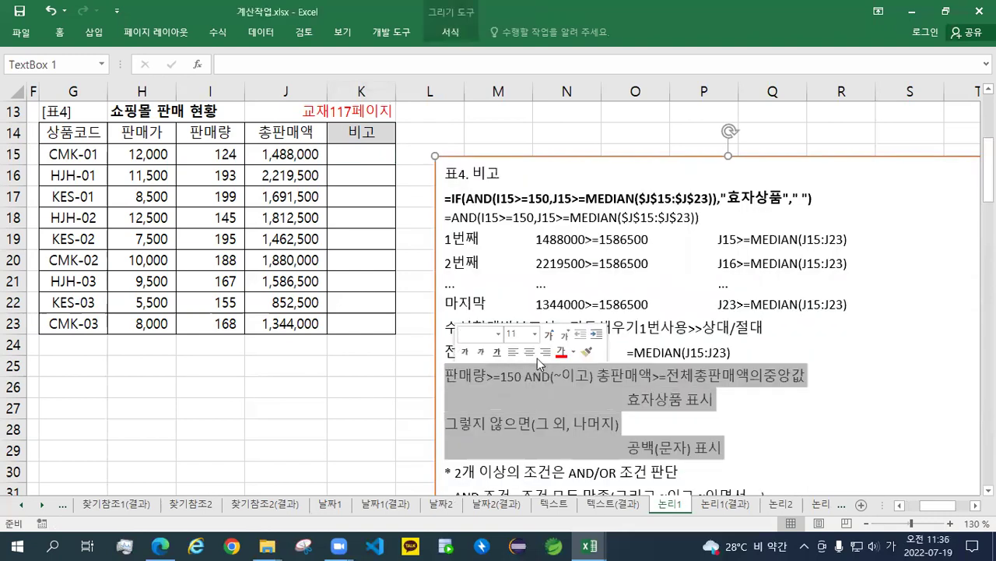
click(561, 352)
click(677, 420)
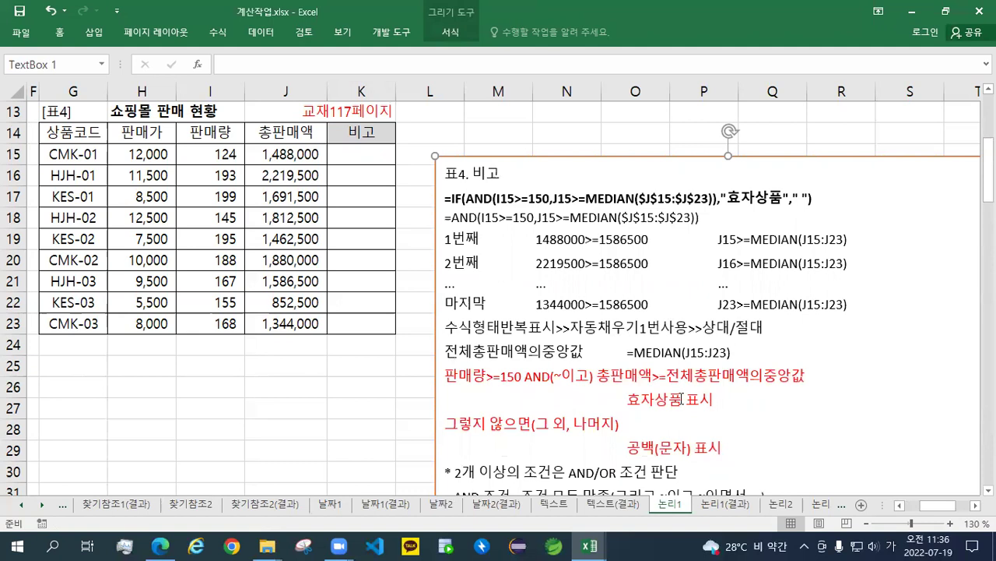
drag(714, 398, 628, 399)
click(659, 406)
- Start the formula in K15 of table 4's 비고 column with the first condition I15>=150 and a comma
scroll(594, 393, down, 3)
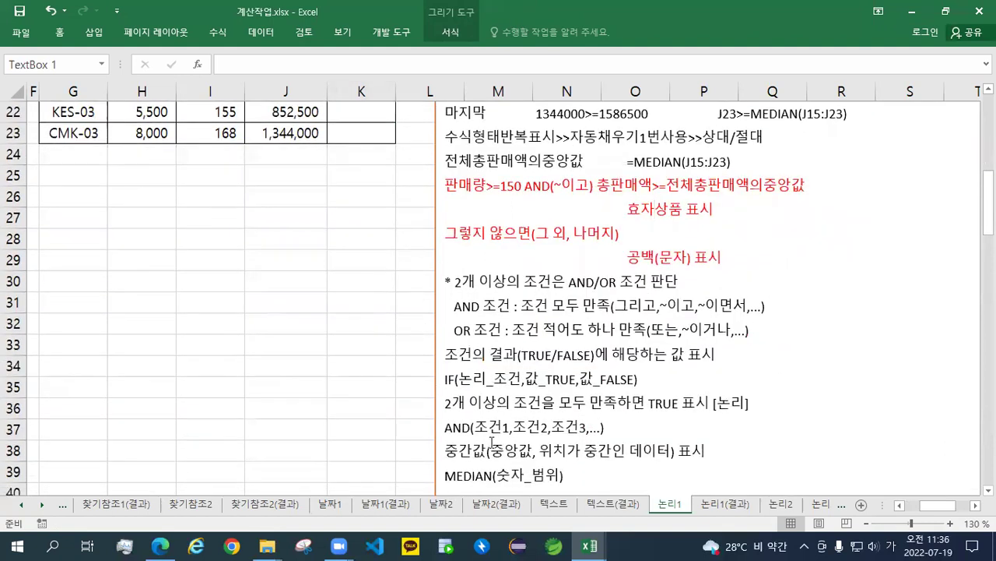
scroll(520, 405, up, 3)
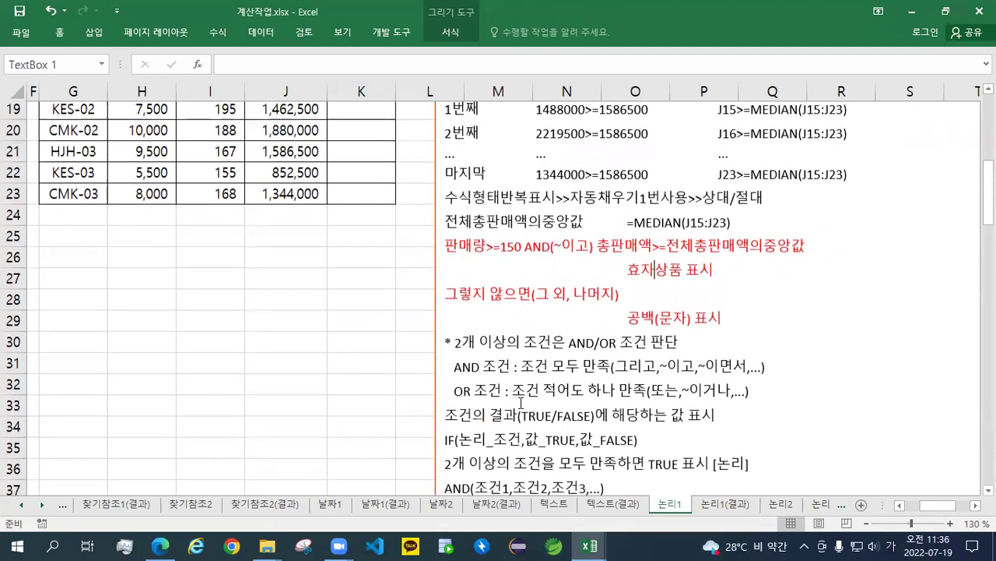
click(355, 158)
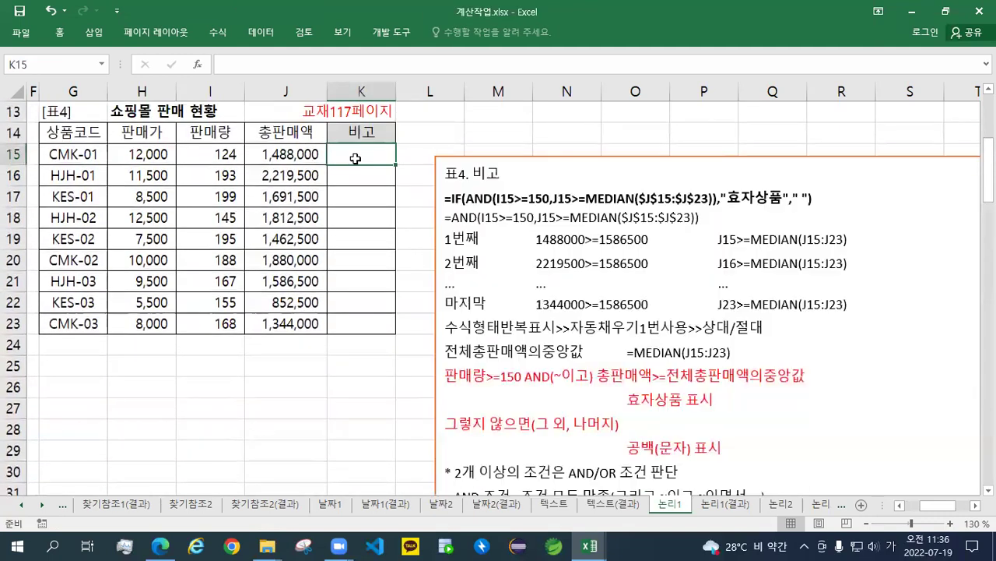
text(=)
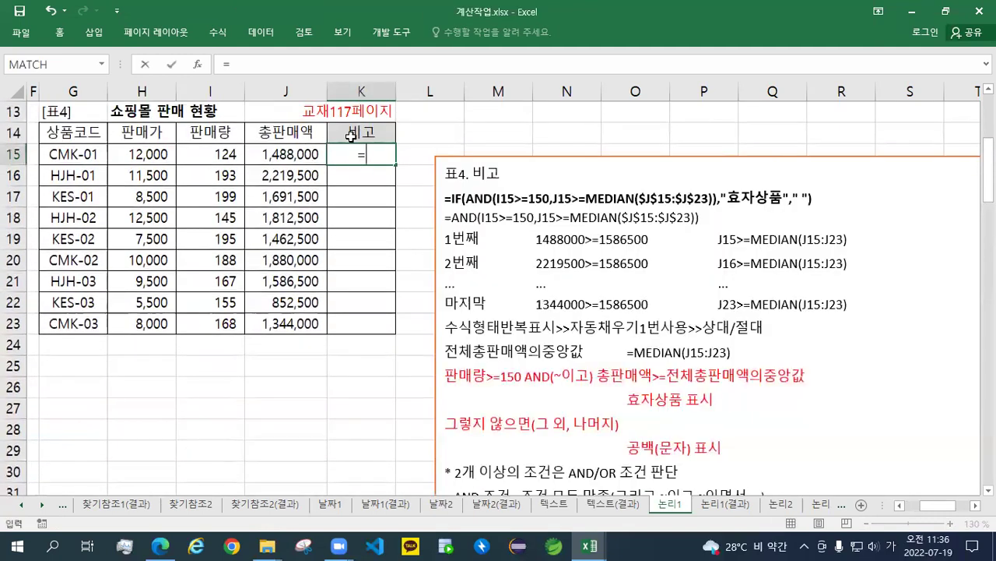
click(222, 157)
text(>=)
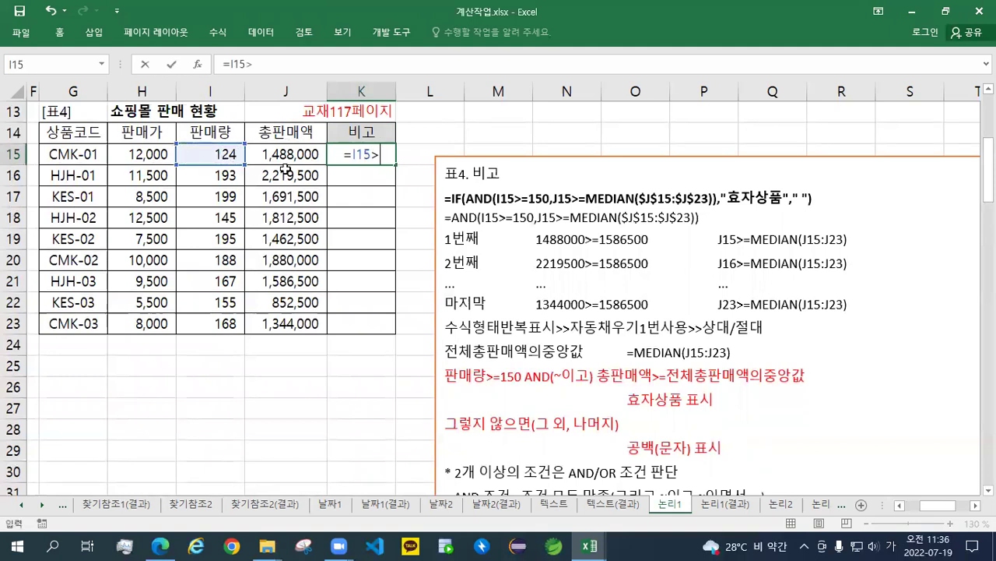
text(150)
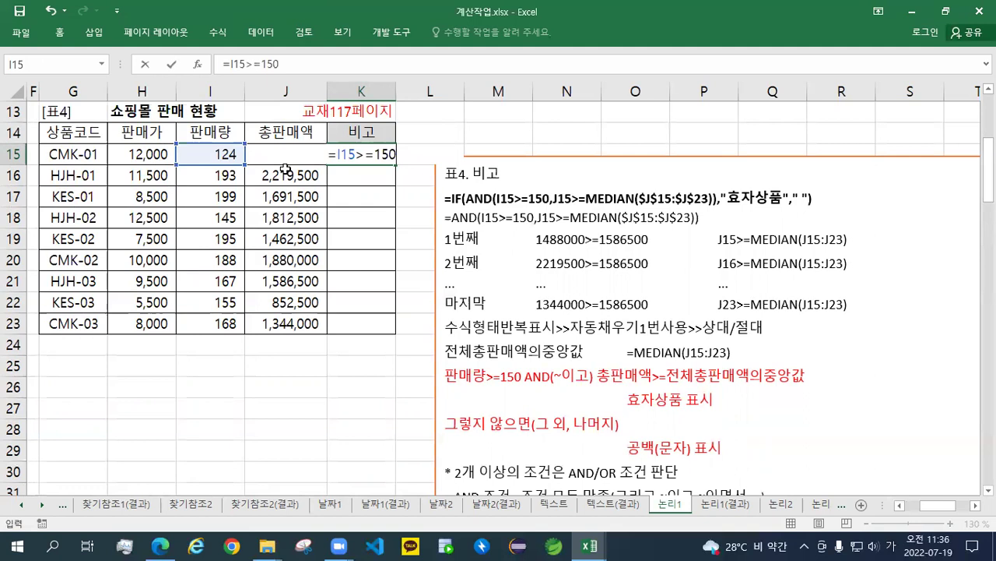
text(,)
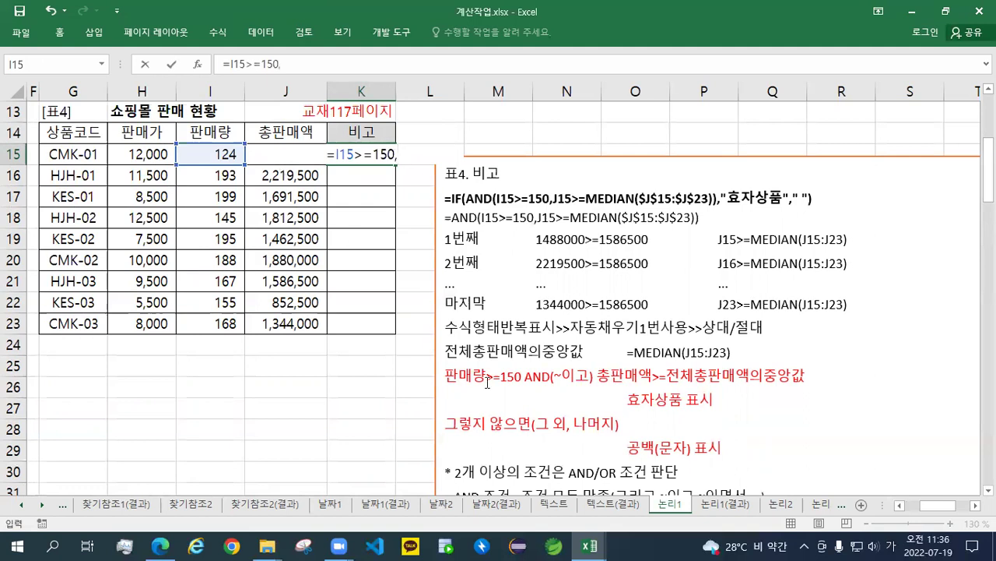
- Add the second condition J15>=MEDIAN($J$15:$J$23) to K15's formula, with the range as absolute references
click(301, 138)
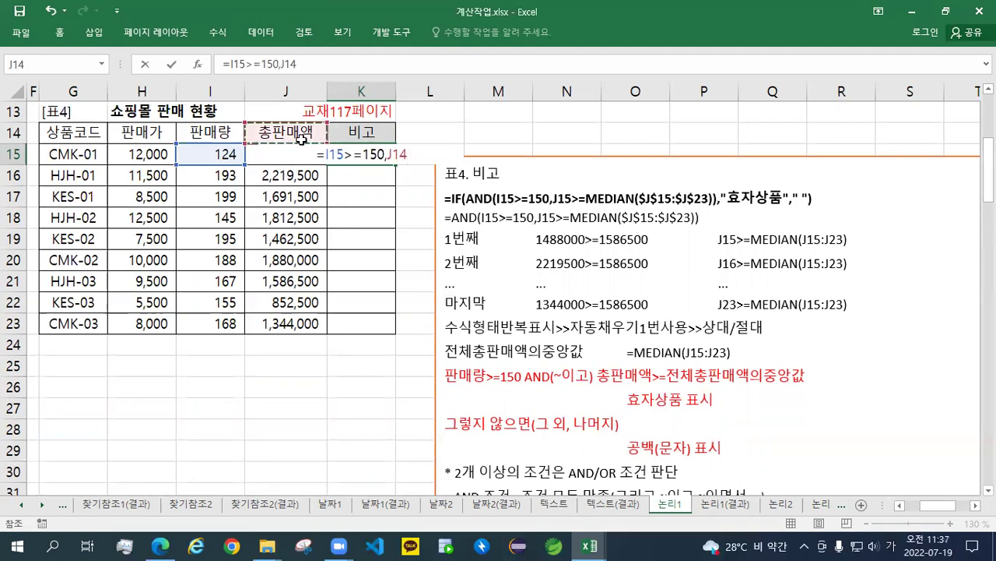
key(Down)
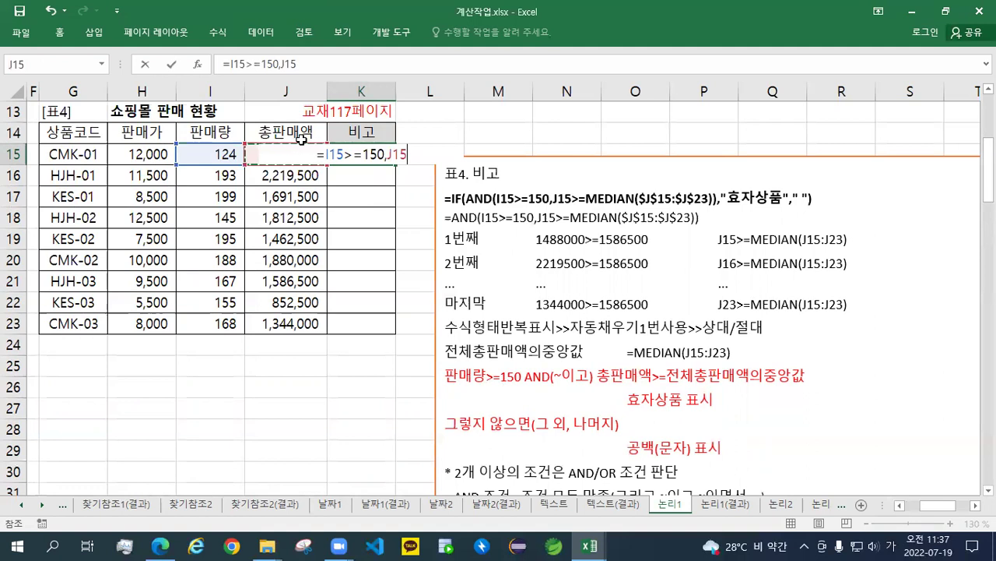
text(>=)
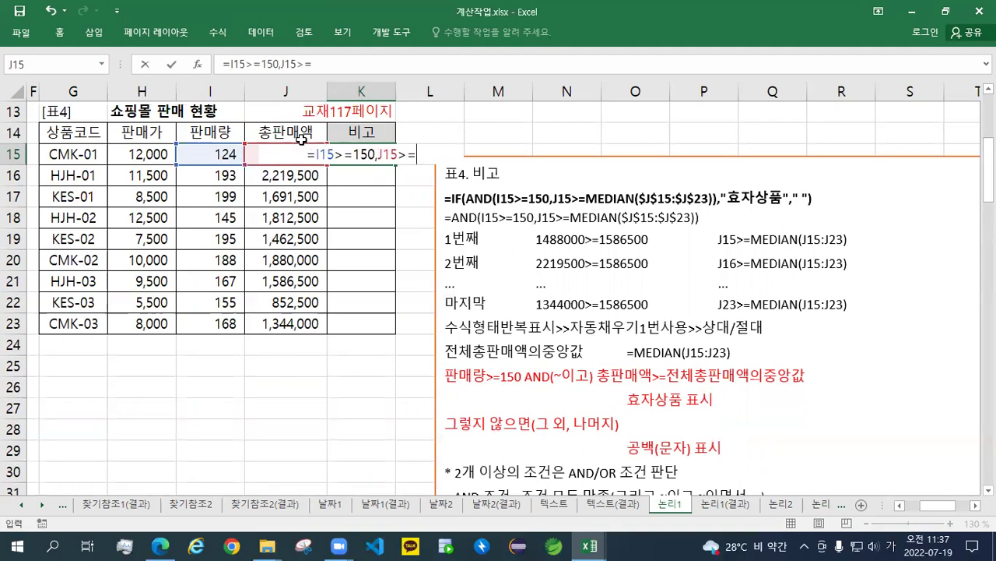
text(MEDAN)
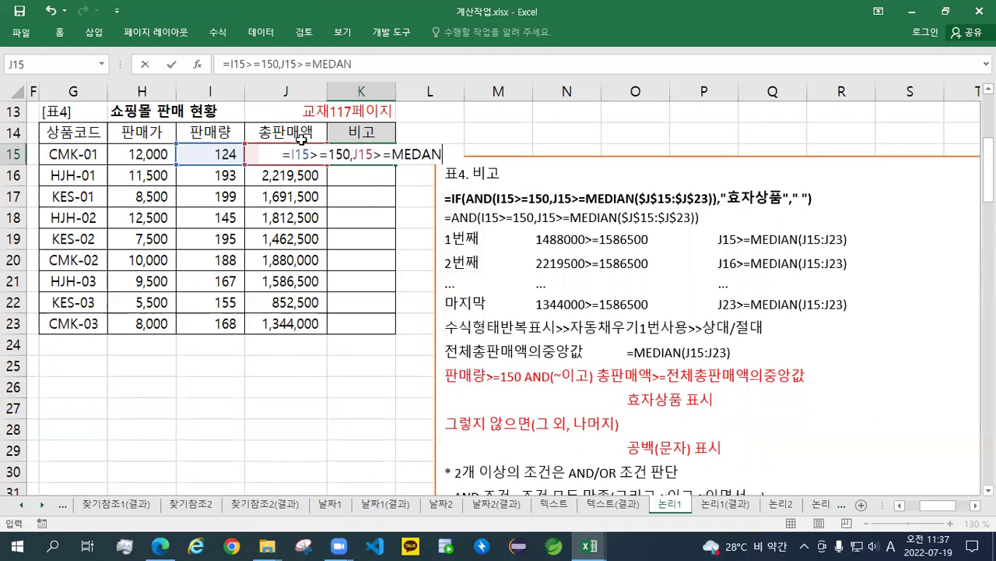
key(BackSpace)
key(BackSpace)
key(BackSpace)
text(DIAN)
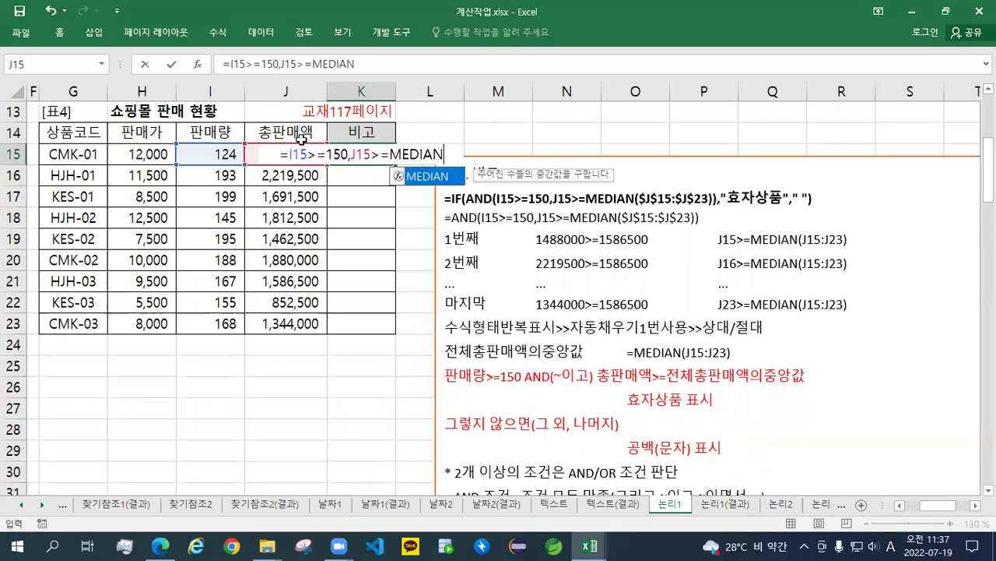
text(()
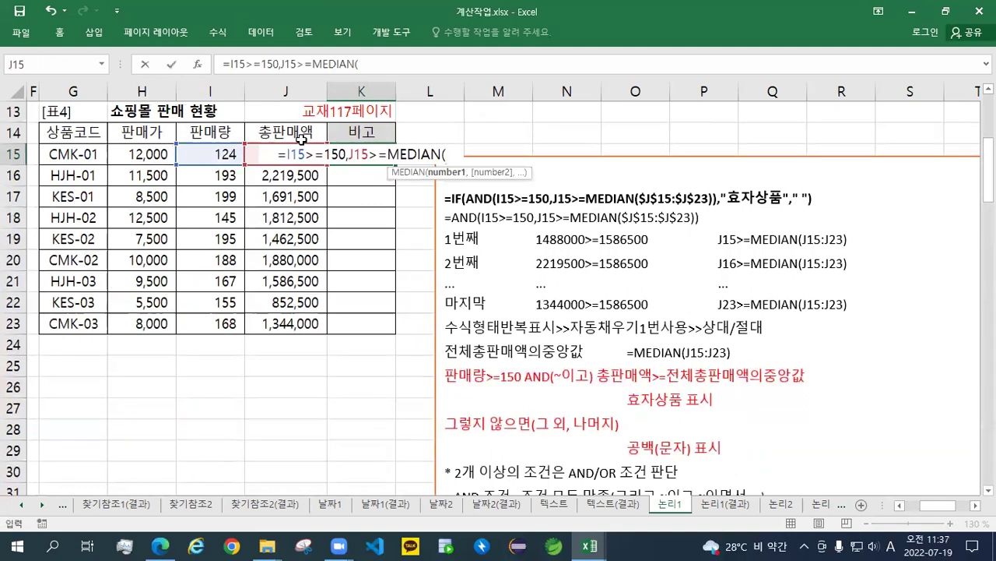
drag(251, 156, 269, 321)
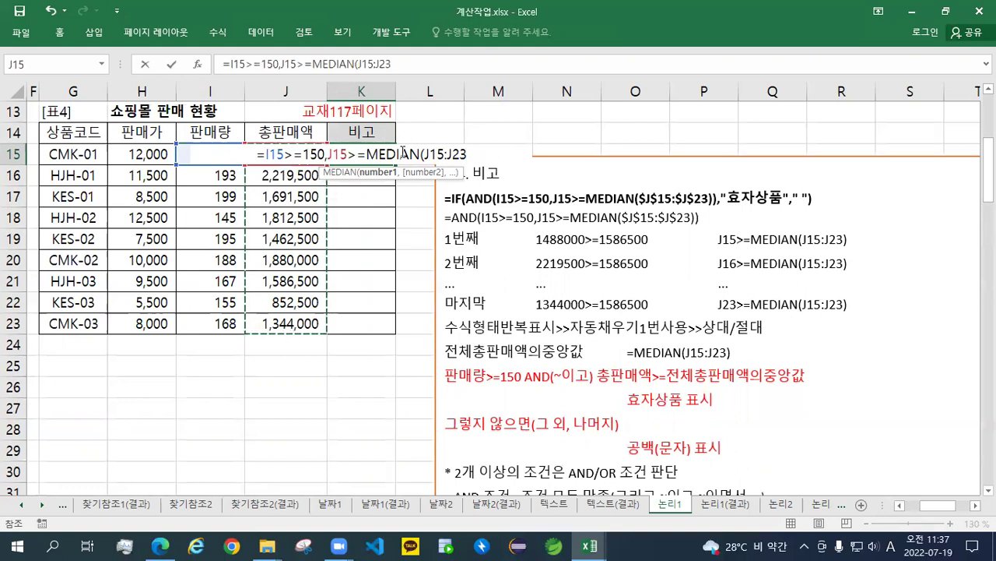
key(F4)
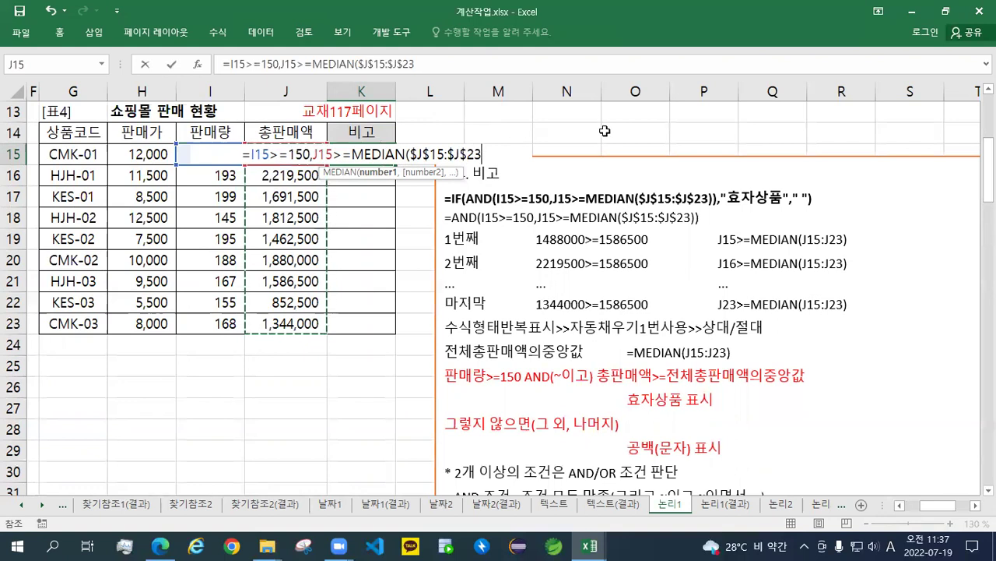
text())
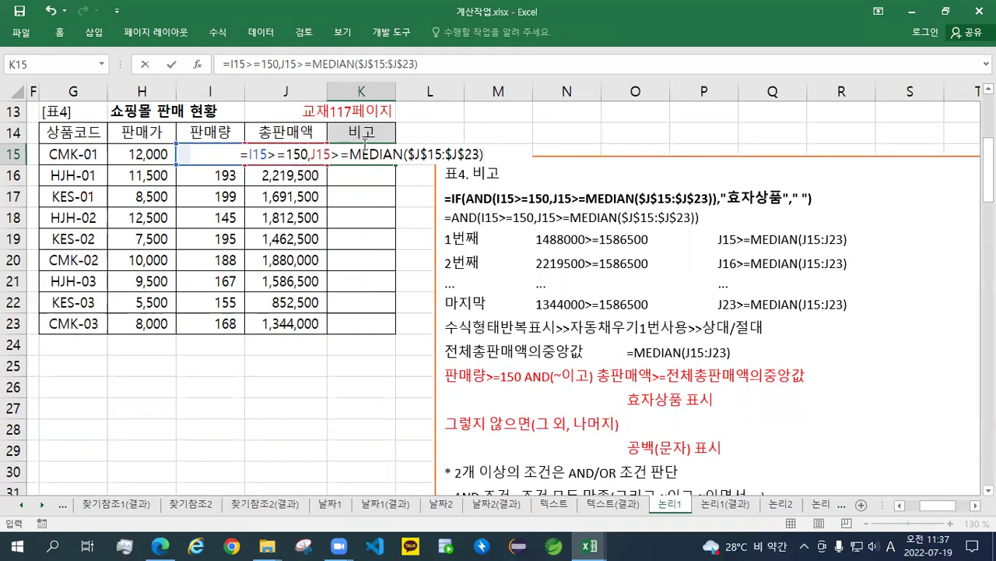
- Wrap both conditions in K15 in an AND function and fill the formula down to K23
click(249, 154)
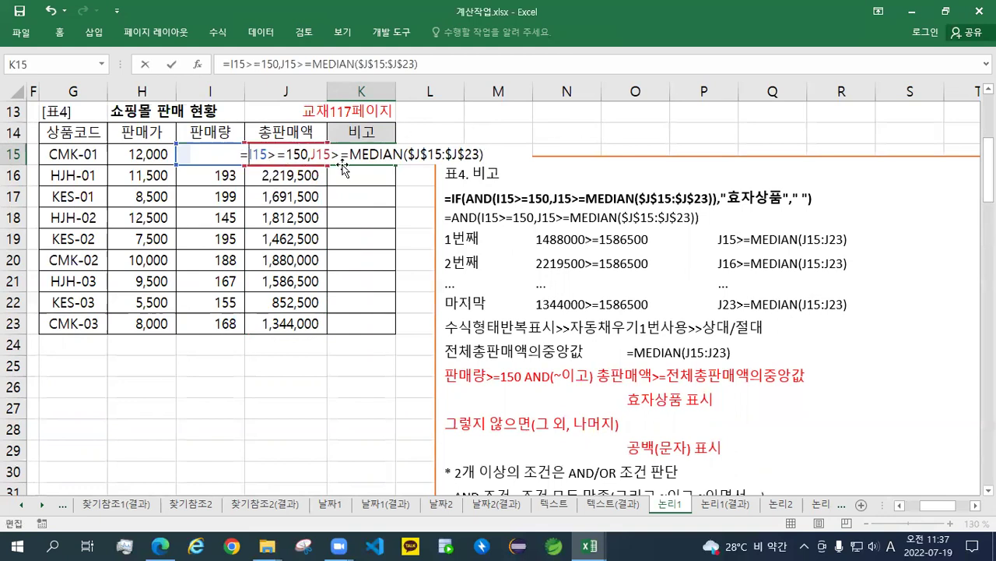
text(AND()
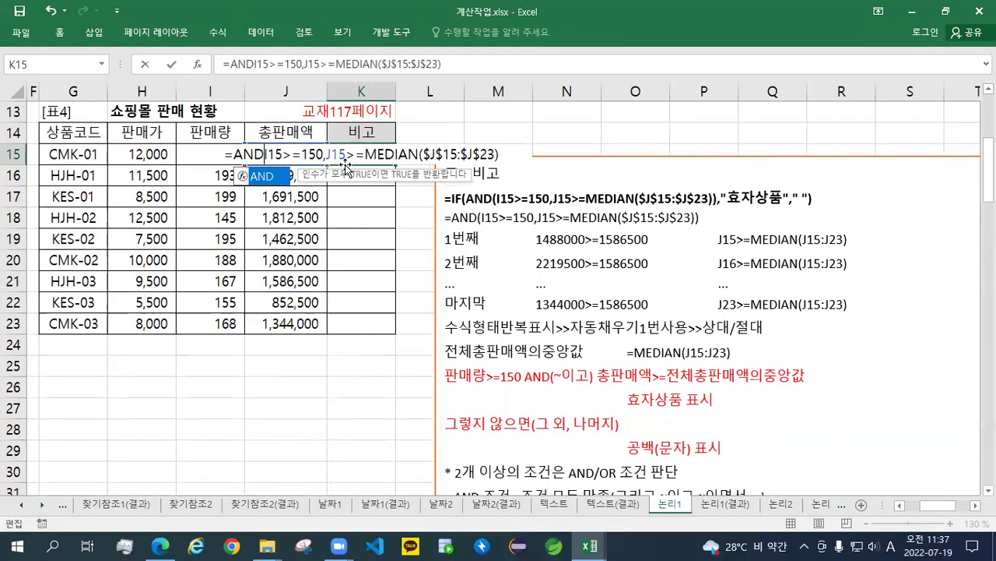
click(520, 148)
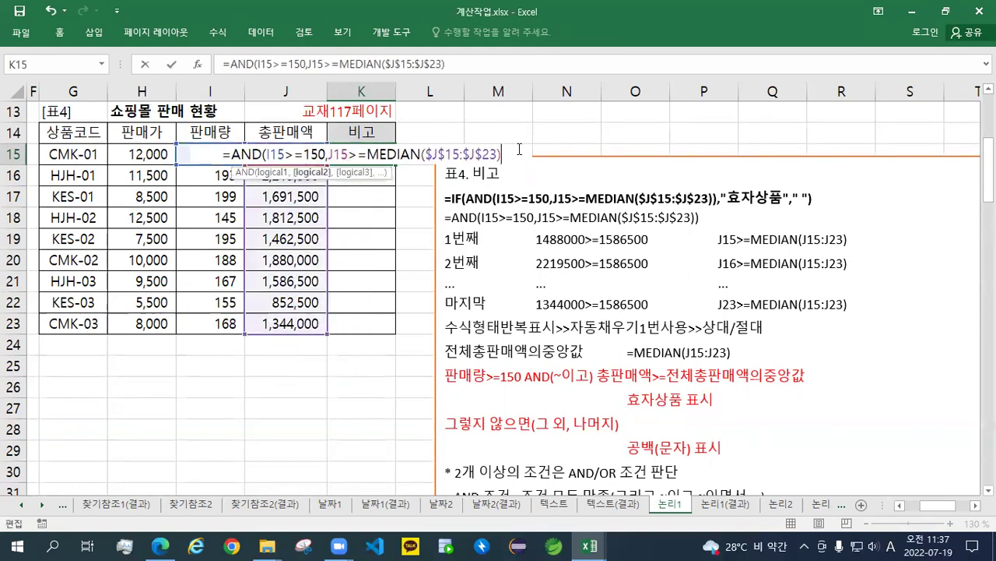
text())
key(ctrl+Return)
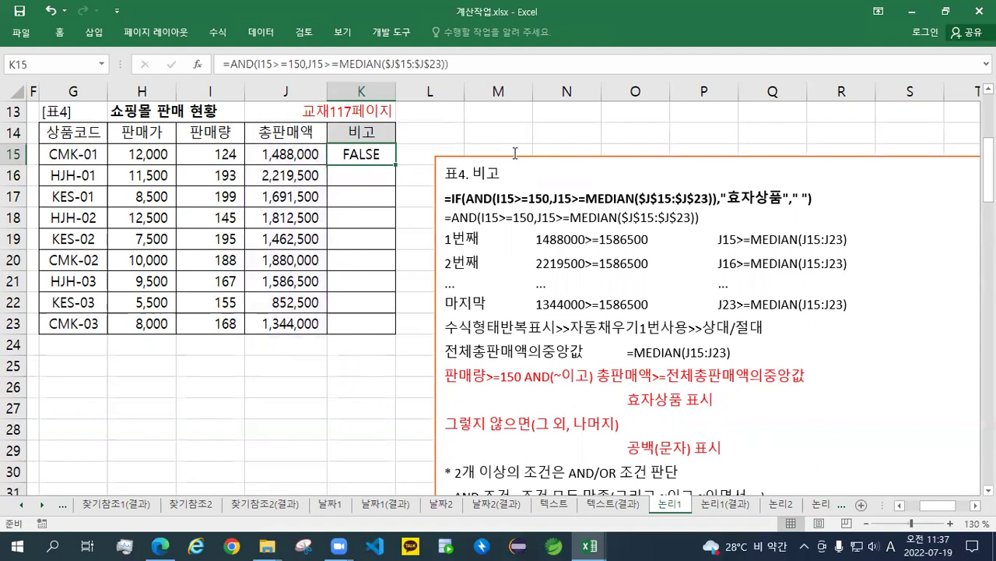
drag(398, 165, 382, 327)
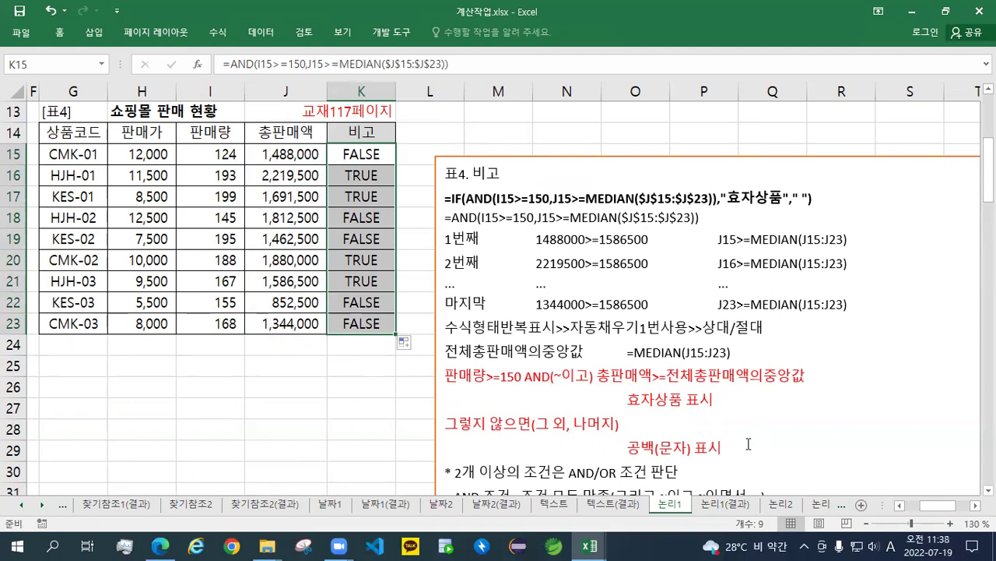
scroll(748, 443, down, 3)
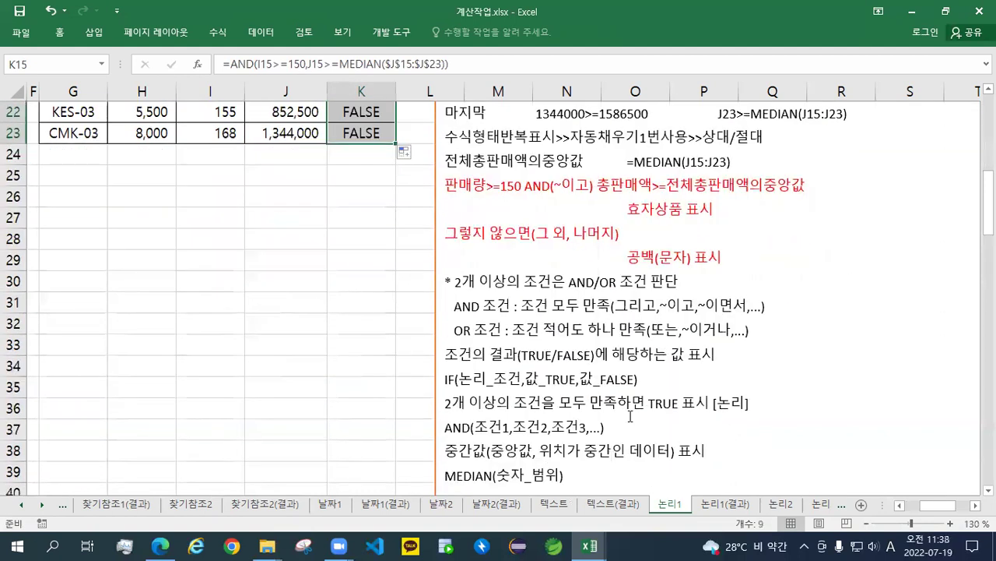
scroll(630, 417, up, 3)
double_click(354, 154)
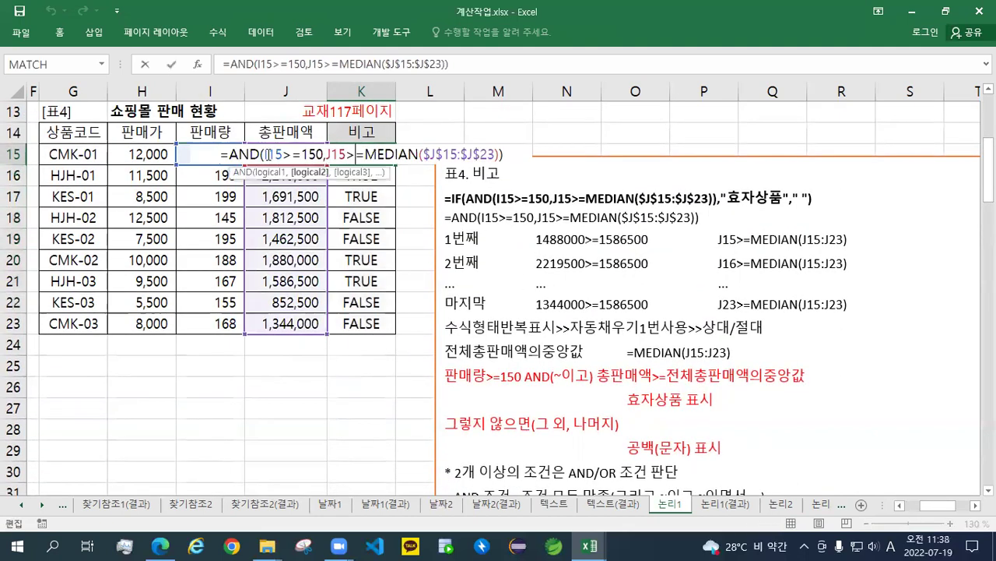
click(231, 154)
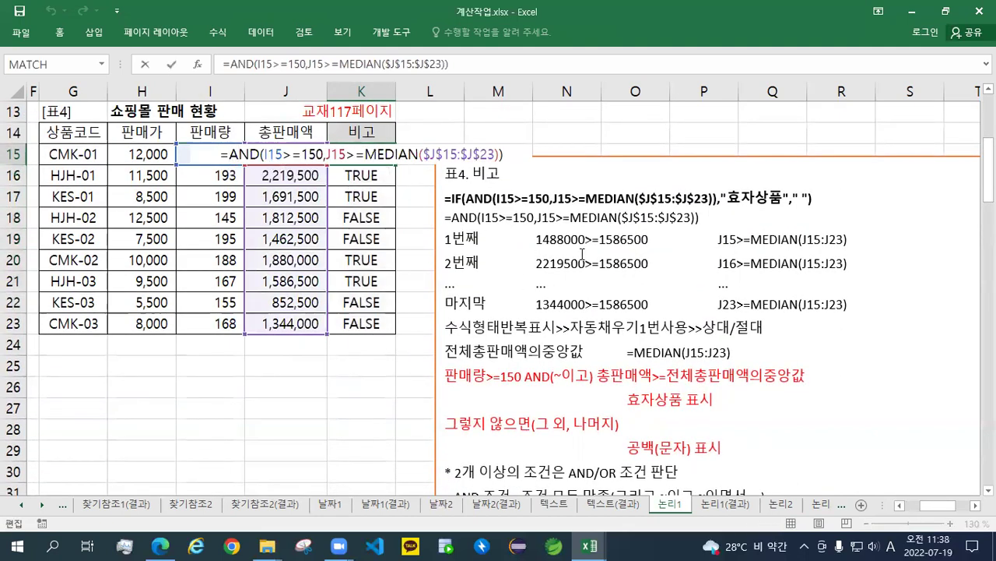
key(Escape)
- Enlarge the IF and AND formula lines under 표4. 비고 in the notes to font size 16
drag(703, 218, 449, 196)
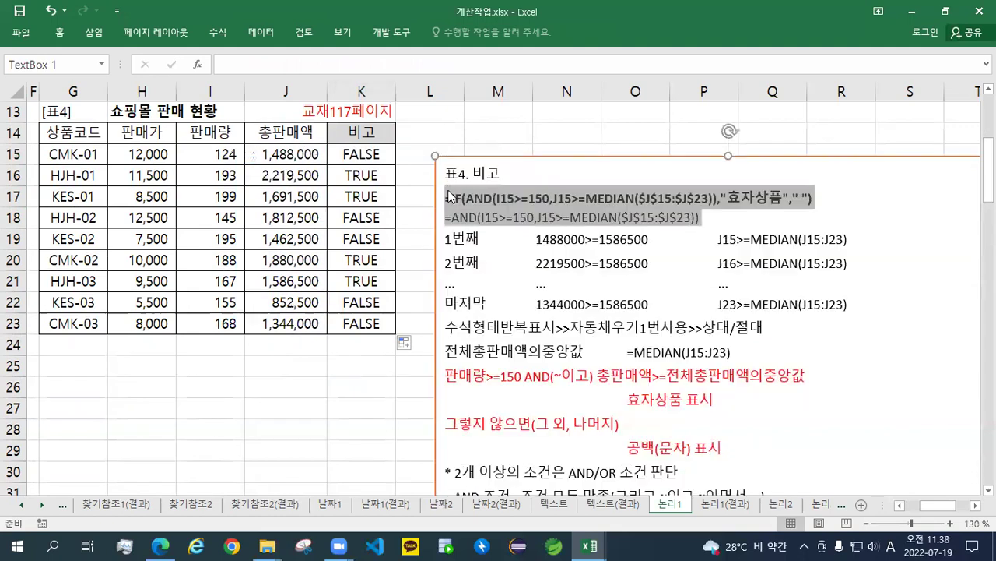
click(535, 150)
click(535, 151)
click(535, 150)
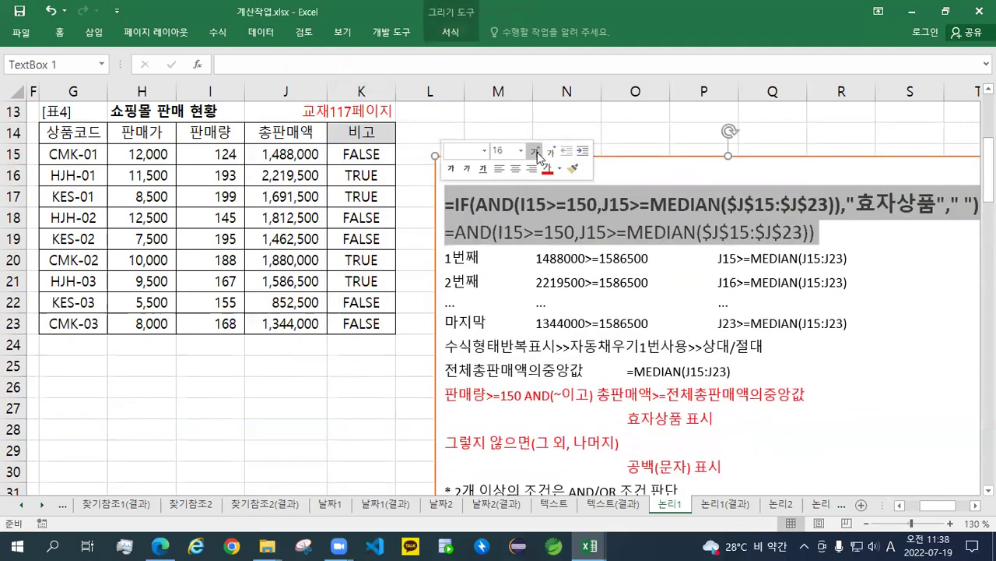
- Shift the notes box slightly toward table 4 and open an IF function around K15's existing AND test
click(618, 158)
drag(618, 159, 604, 162)
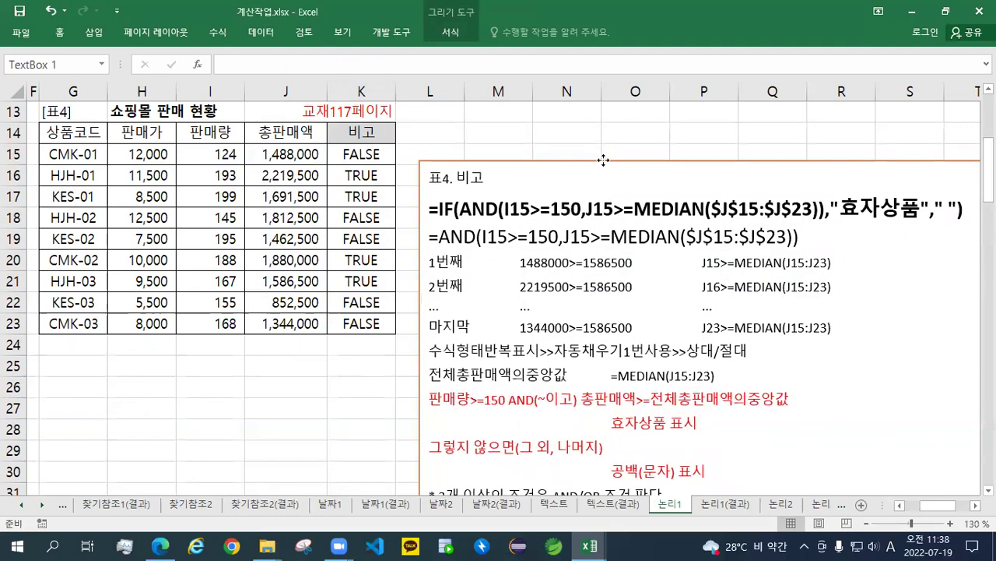
double_click(355, 152)
text(IF()
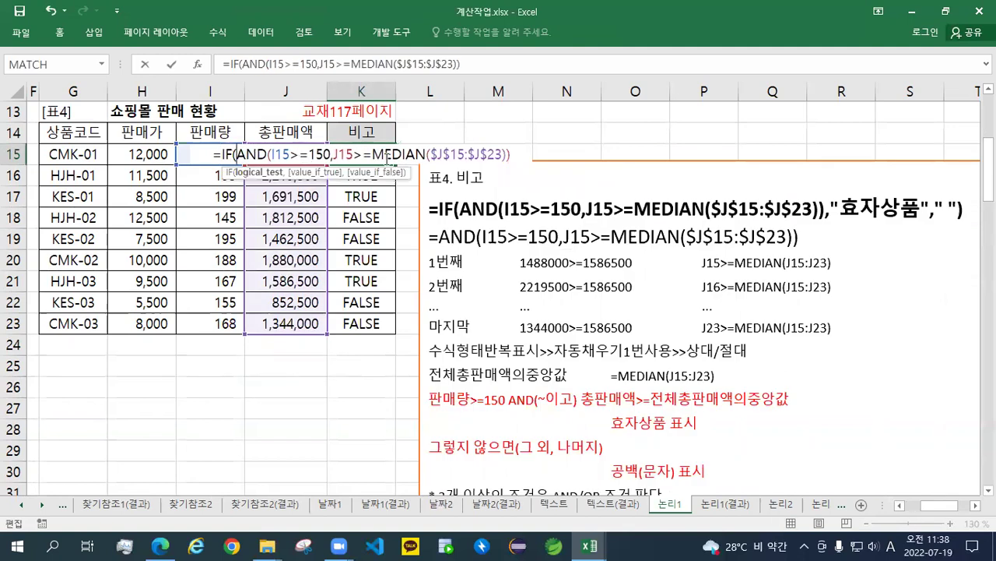
- Complete K15's IF with "효자상품" when true and " " when false, and fill the formula down to K23
click(514, 153)
text(,")
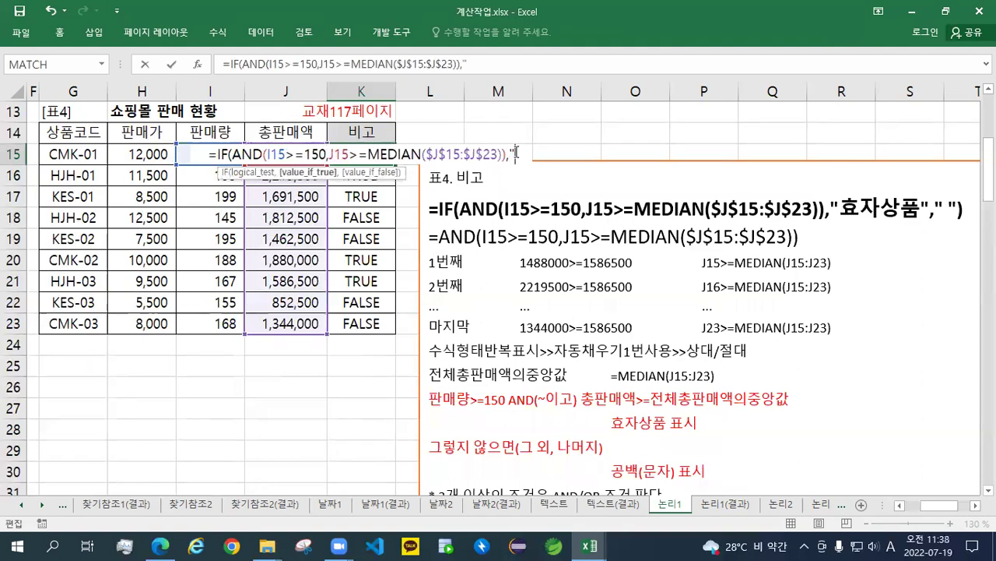
text(gy)
key(BackSpace)
key(BackSpace)
key(Hangul)
text(ㅎㅛ자상품)
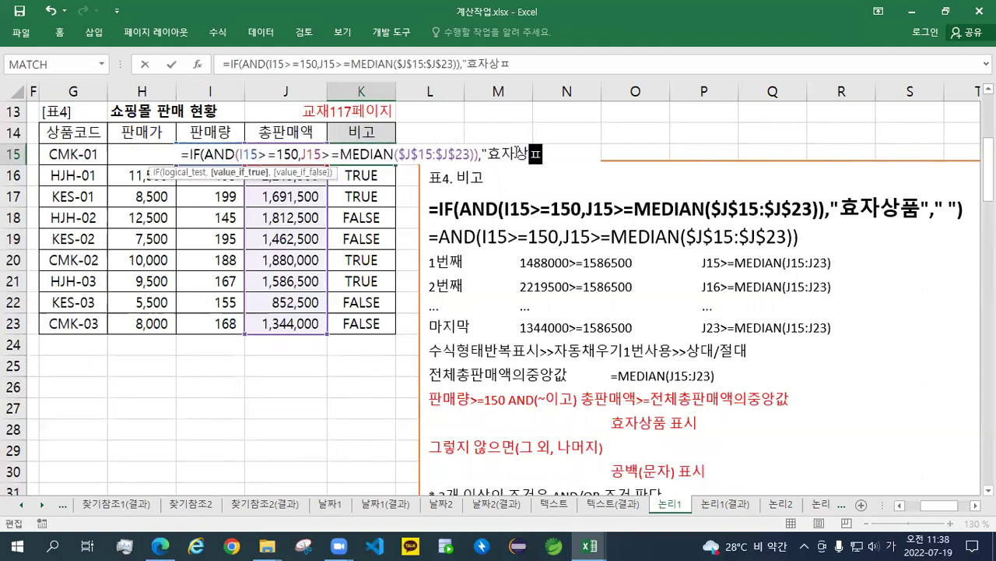
text("," ")
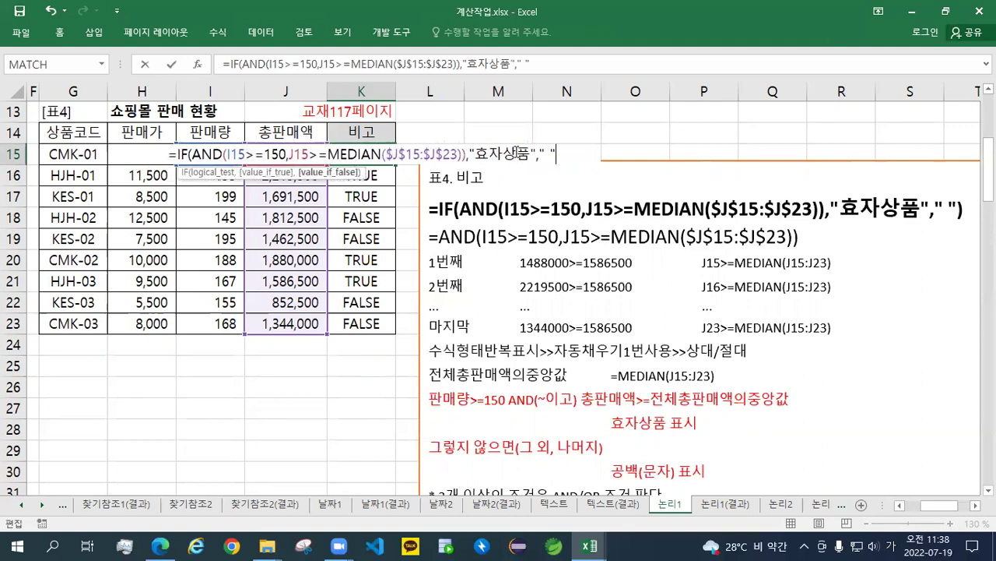
text())
key(Return)
key(Up)
drag(395, 165, 396, 335)
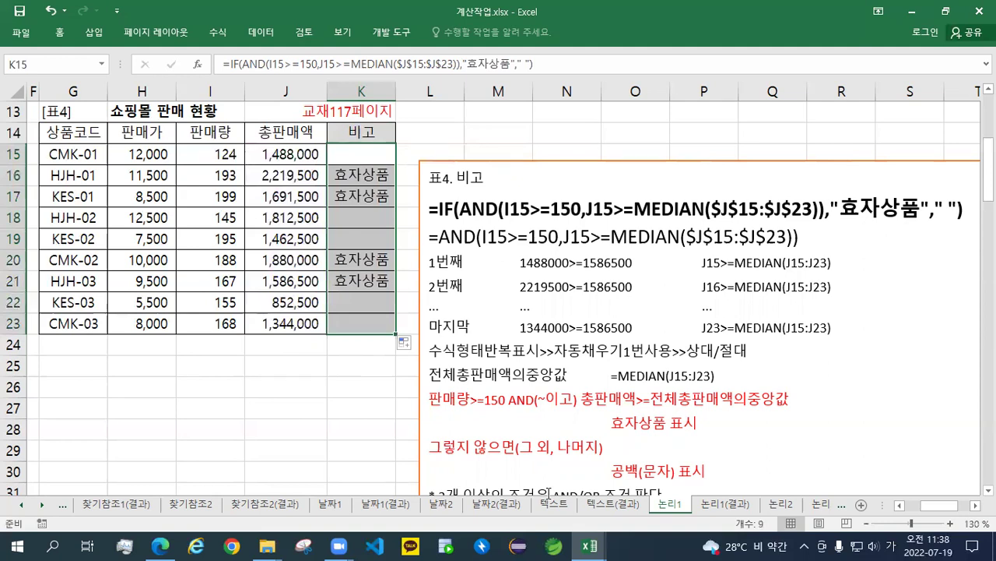
- Examine the filled formulas in K15 through K18 of table 4's 비고 column
click(351, 154)
click(355, 179)
click(355, 207)
click(354, 219)
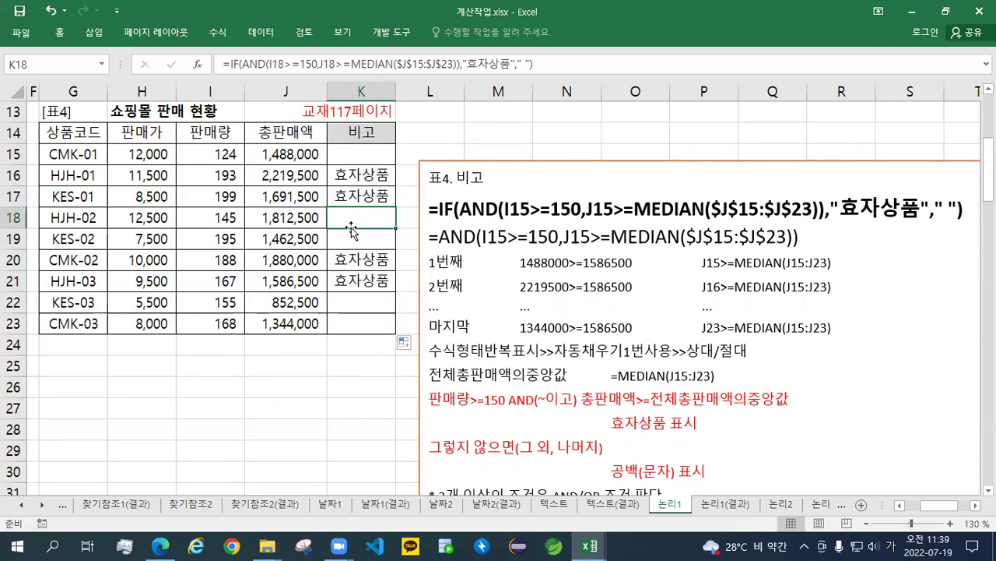
click(350, 196)
click(350, 175)
click(355, 156)
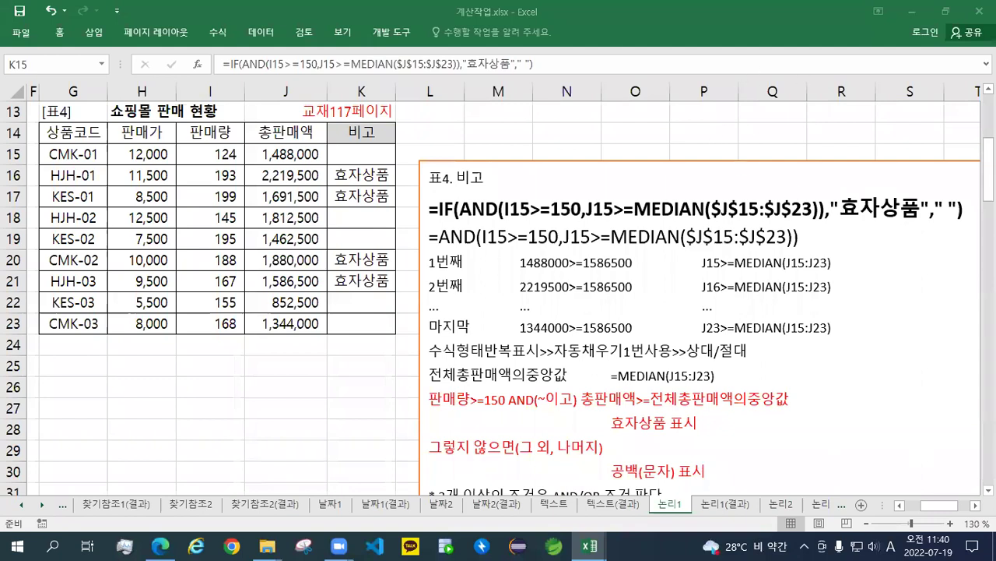
- Switch to the 텍스트 sheet and move the 표3. 구분 notes box clear of table 3
key(Hangul)
click(569, 504)
click(566, 502)
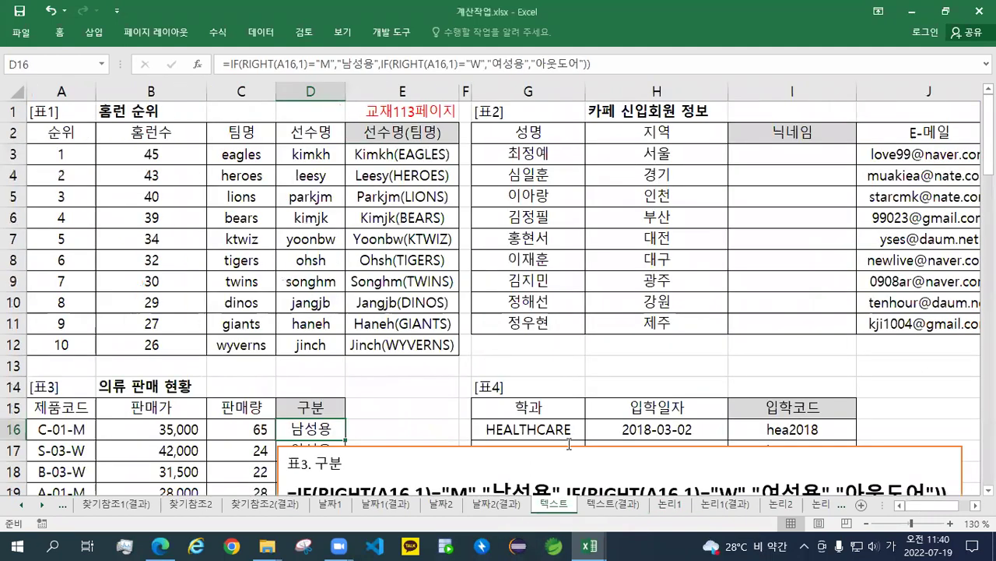
scroll(572, 443, down, 2)
scroll(573, 443, up, 2)
click(418, 445)
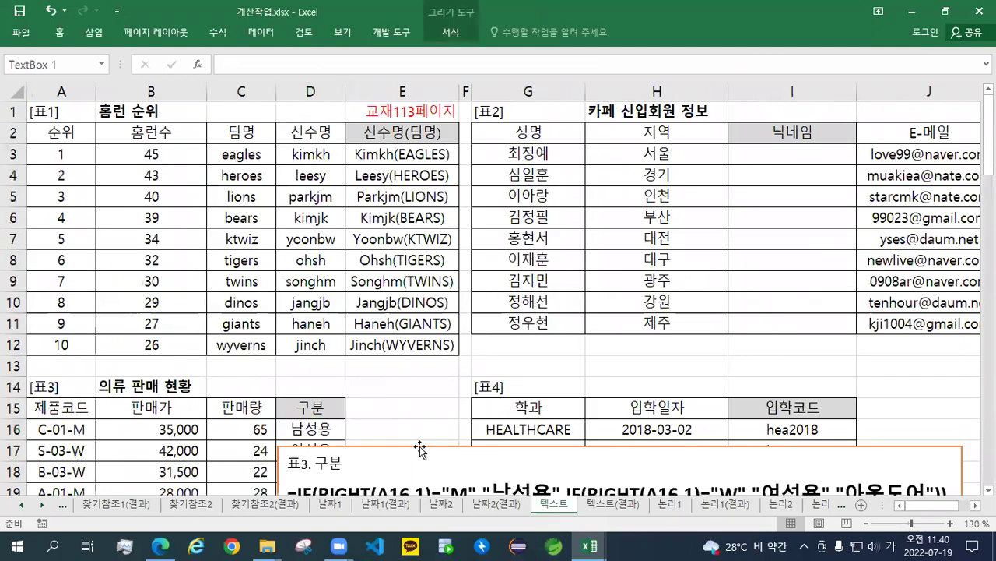
drag(419, 445, 787, 362)
scroll(779, 366, down, 6)
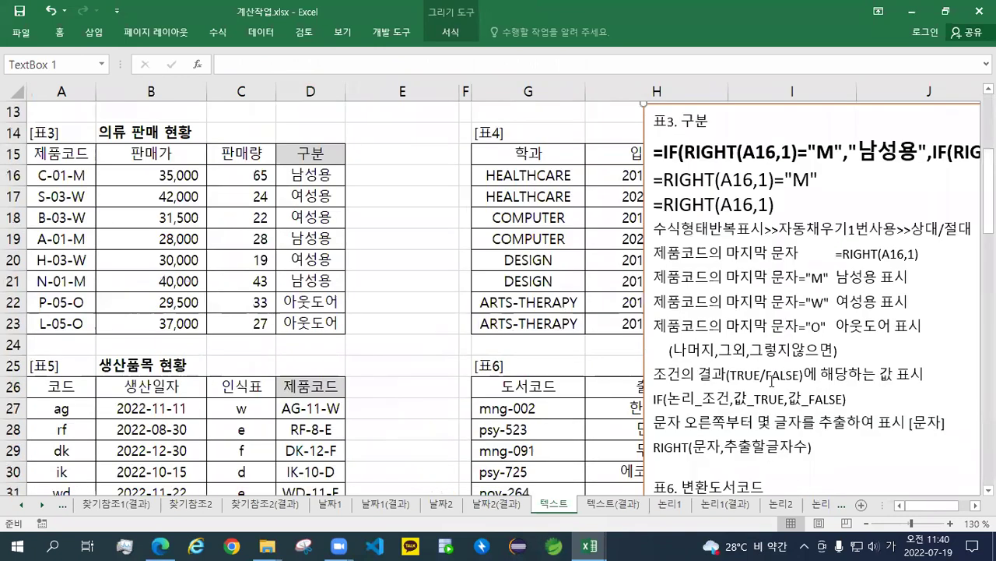
scroll(412, 118, up, 6)
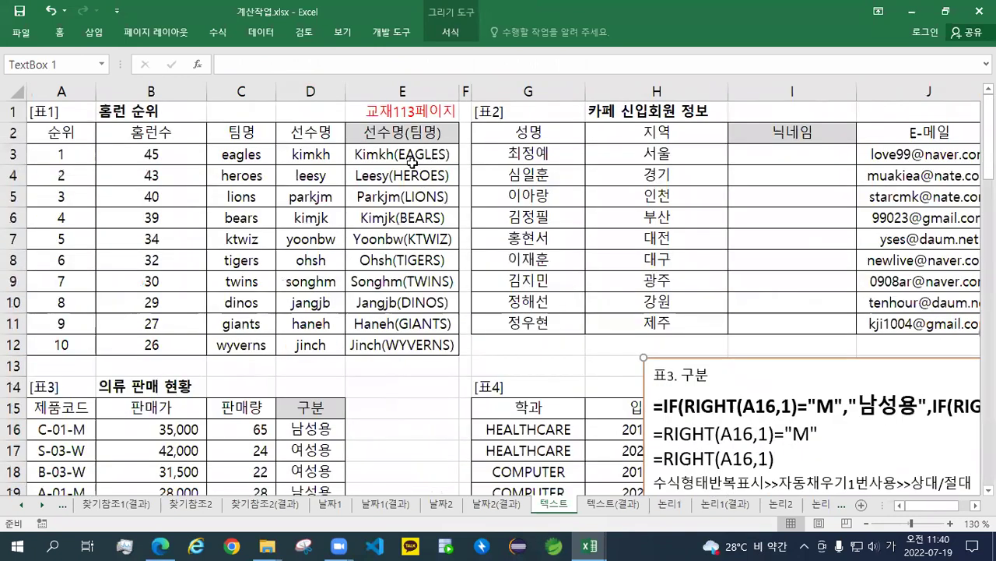
- Copy the textbook page reference from E1 to J1 above table 2
click(398, 109)
key(ctrl+c)
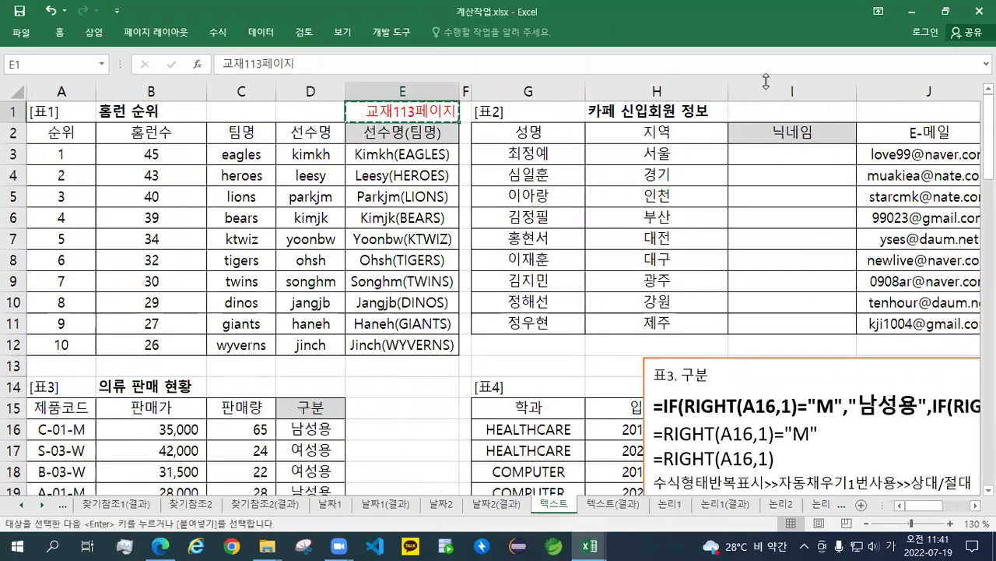
click(865, 110)
key(ctrl+v)
- Move the notes box into the empty columns beside table 2, starting near row 2
click(638, 356)
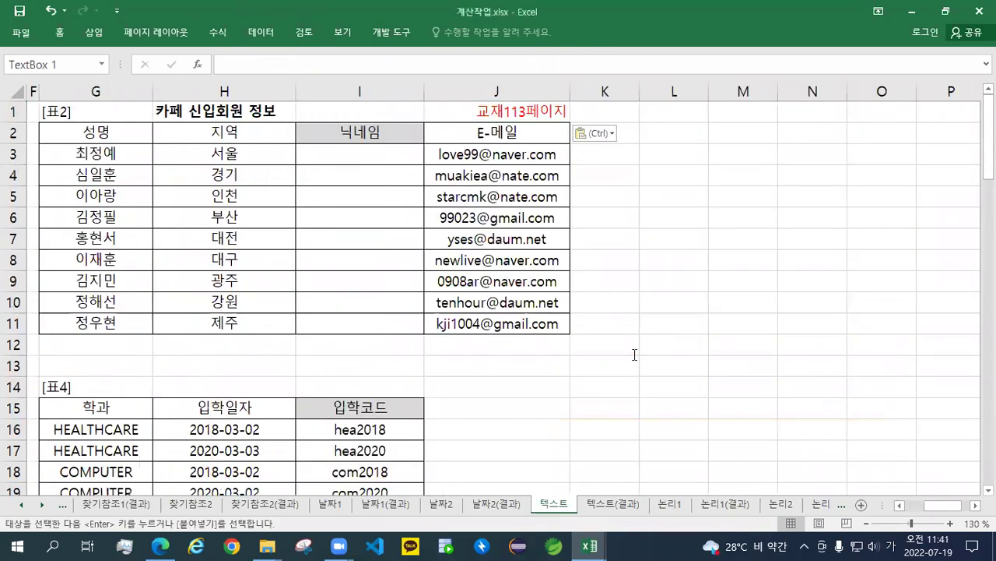
drag(450, 360, 744, 248)
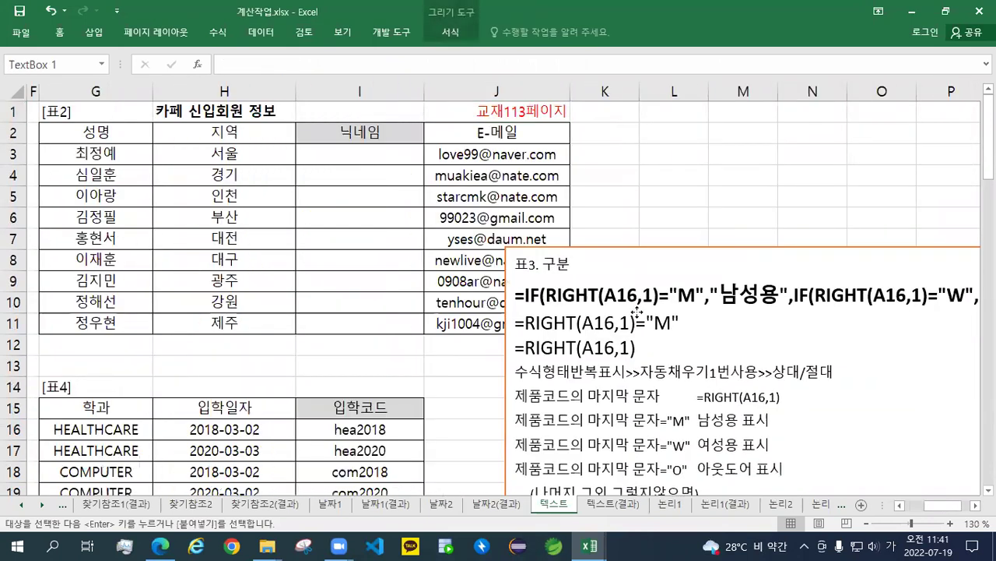
drag(649, 241, 725, 126)
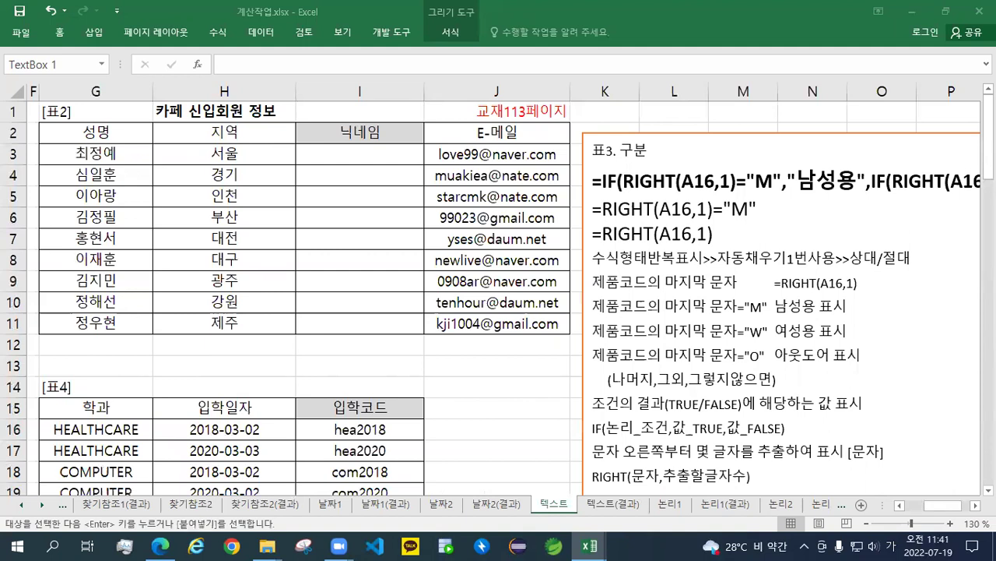
- Paste the 표2. 닉네임 solution notes on a new line above the 표3. 구분 heading in the notes box
click(601, 180)
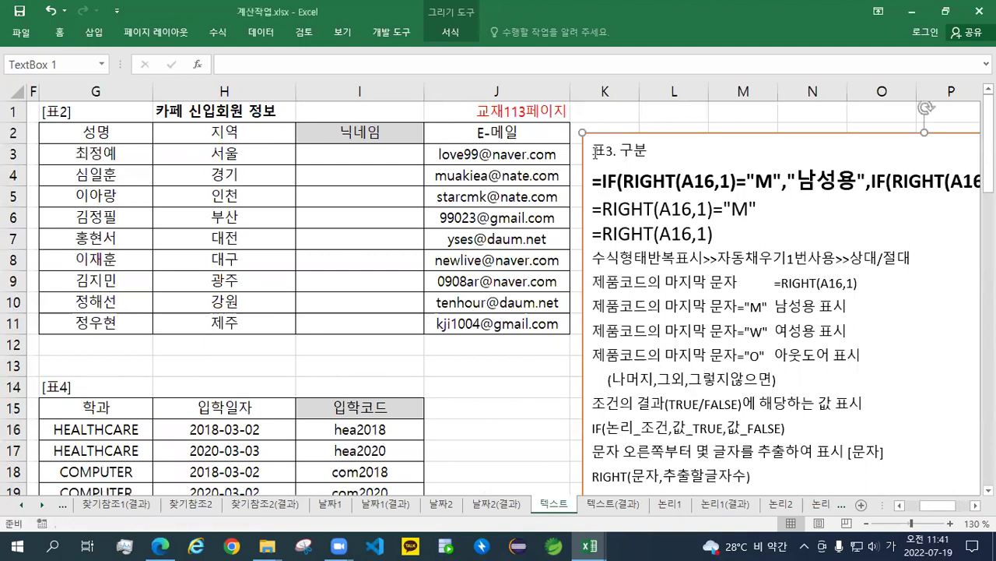
key(Return)
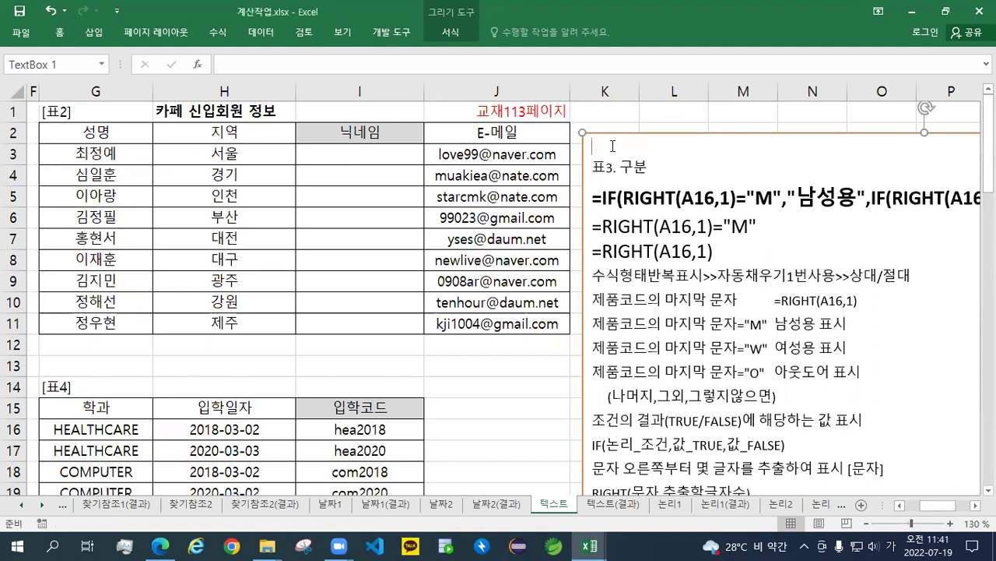
key(ctrl+v)
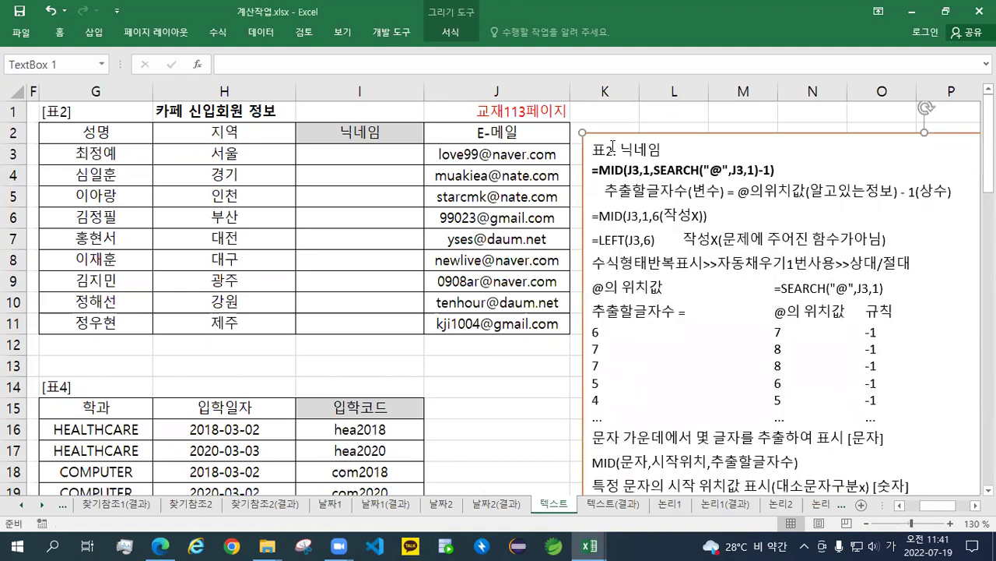
scroll(730, 467, down, 2)
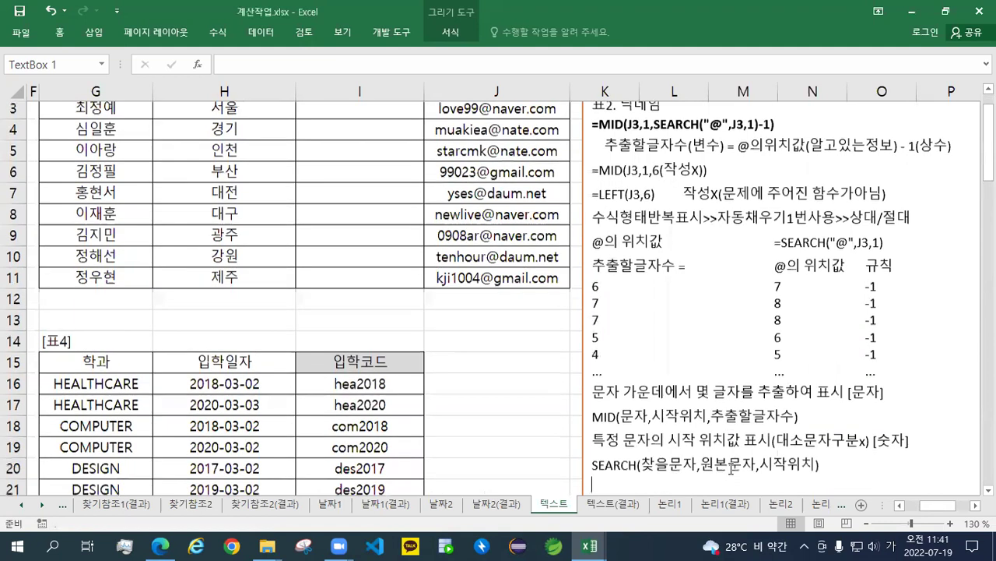
scroll(731, 467, up, 1)
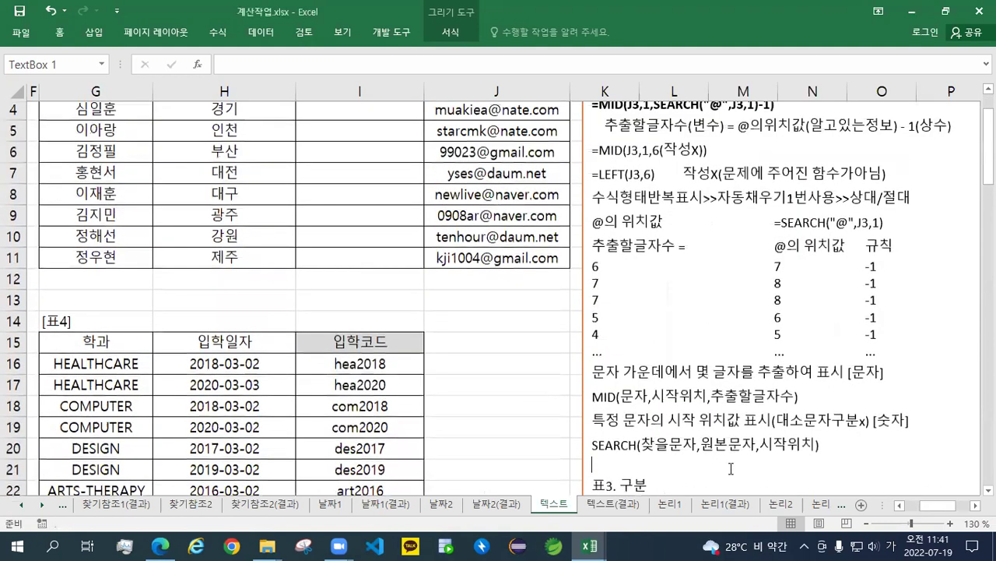
scroll(730, 467, up, 1)
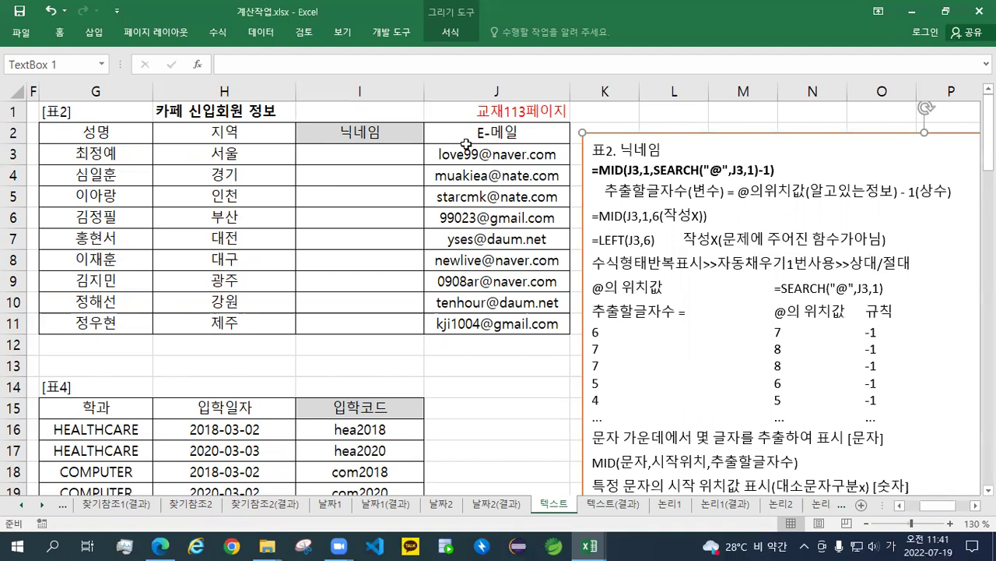
- Review table 2's E-메일 entries in J3:J11 and the 닉네임 cells in I3:I11
drag(466, 140, 466, 154)
drag(465, 269, 465, 323)
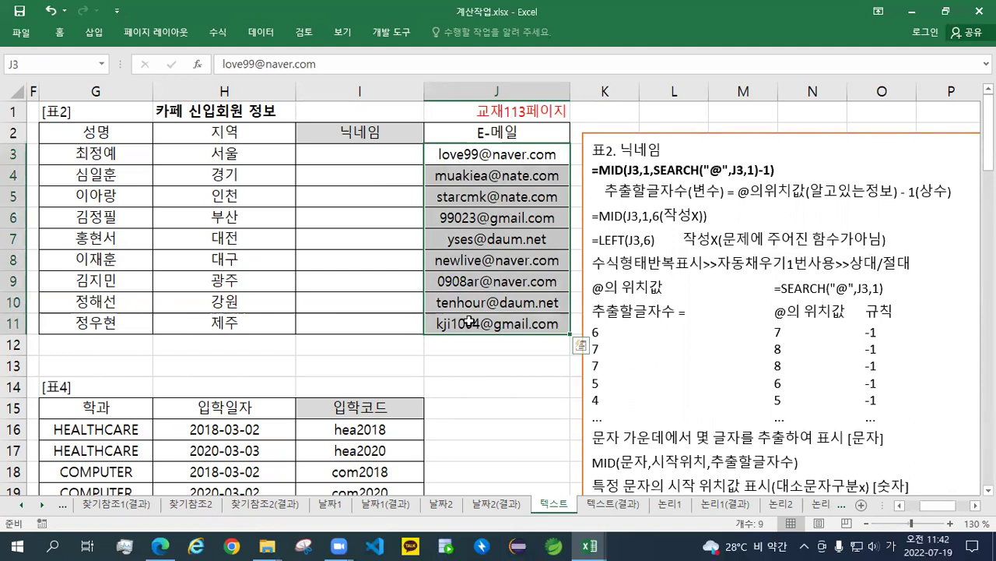
drag(378, 156, 371, 331)
drag(366, 155, 363, 343)
click(375, 155)
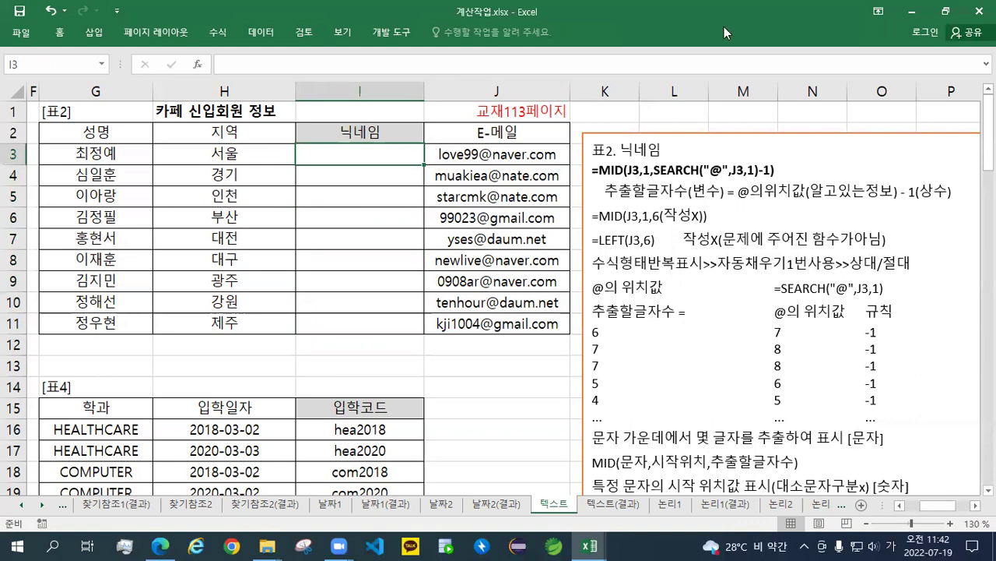
text(= ㅣ)
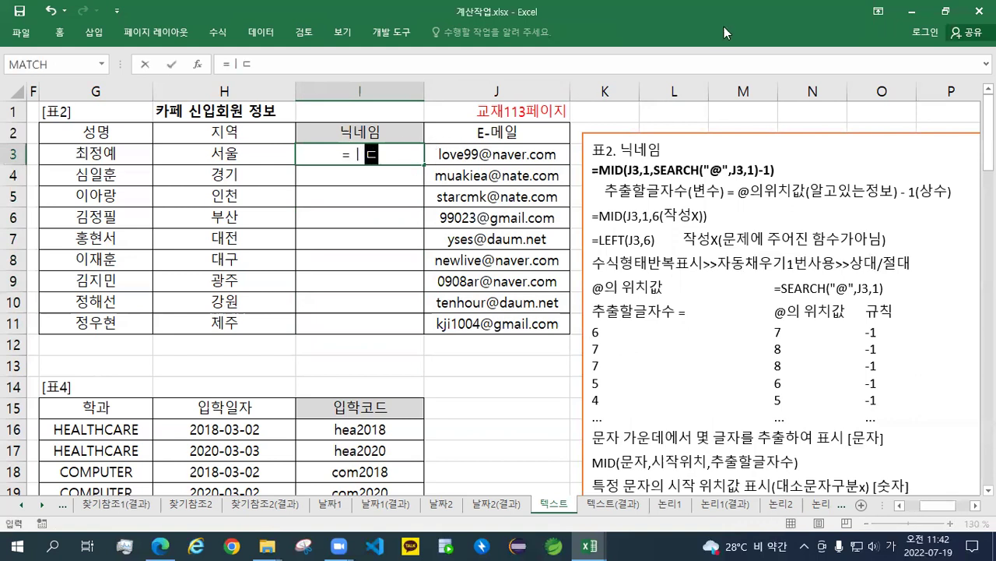
key(BackSpace)
key(Hangul)
text(LEFT)
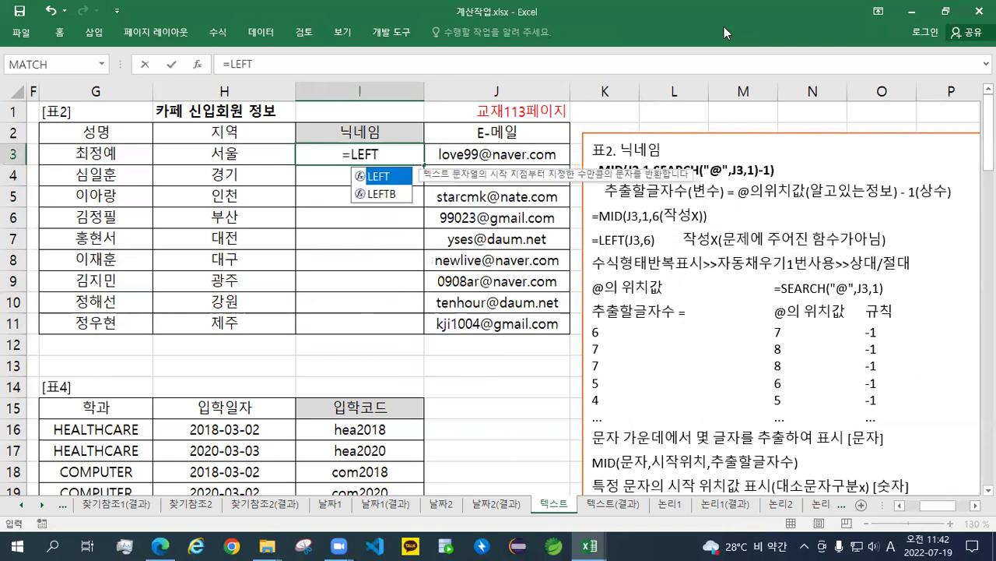
text(()
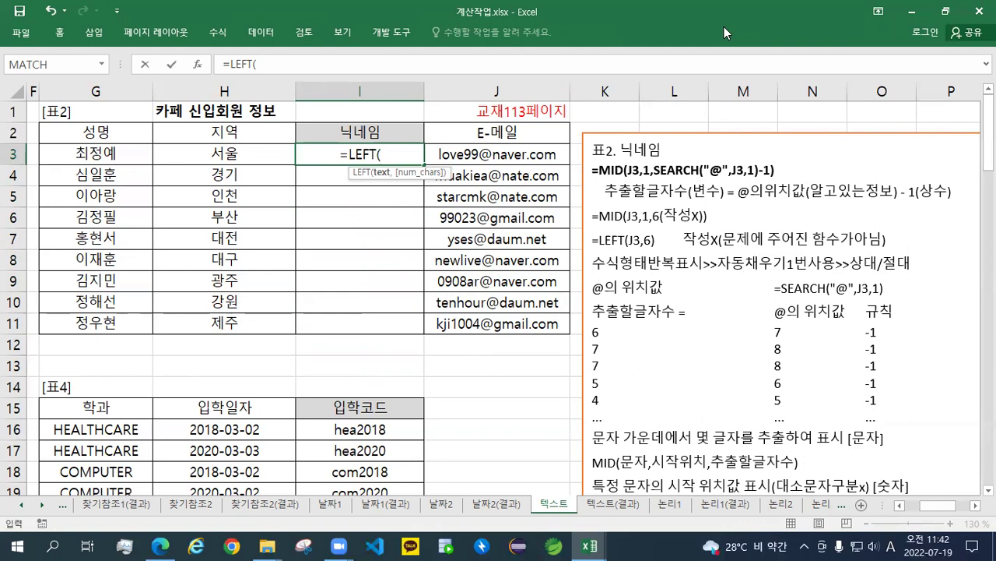
key(BackSpace)
key(BackSpace)
key(BackSpace)
key(BackSpace)
key(BackSpace)
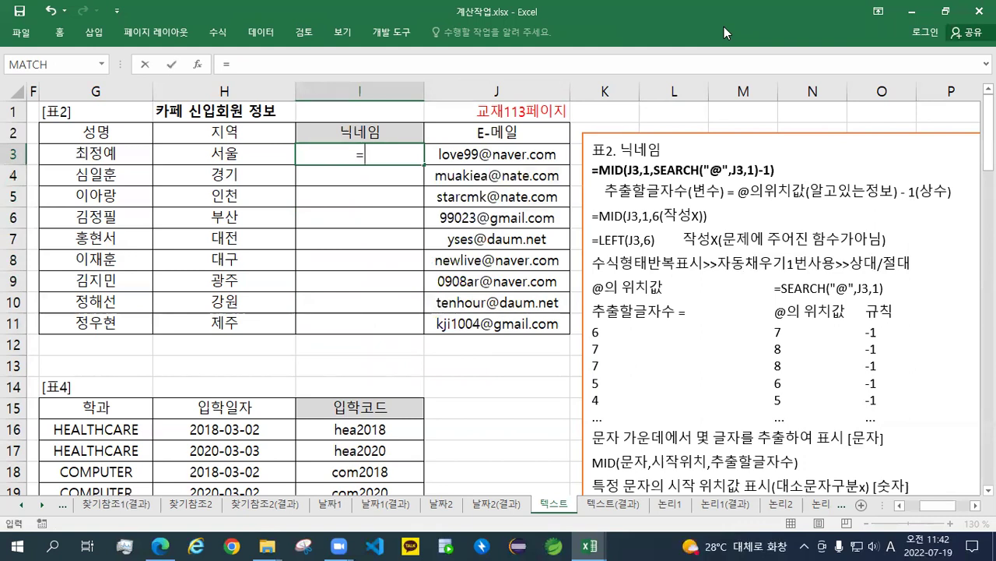
- Enter =MID(J3,1,6) in I3 to extract the nickname from the first e-mail address
text(MID()
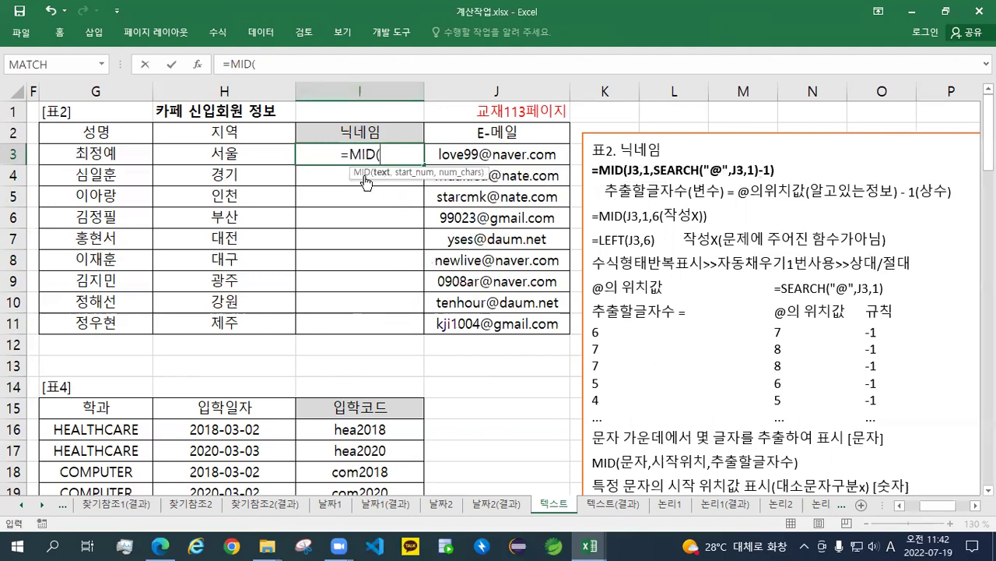
click(443, 159)
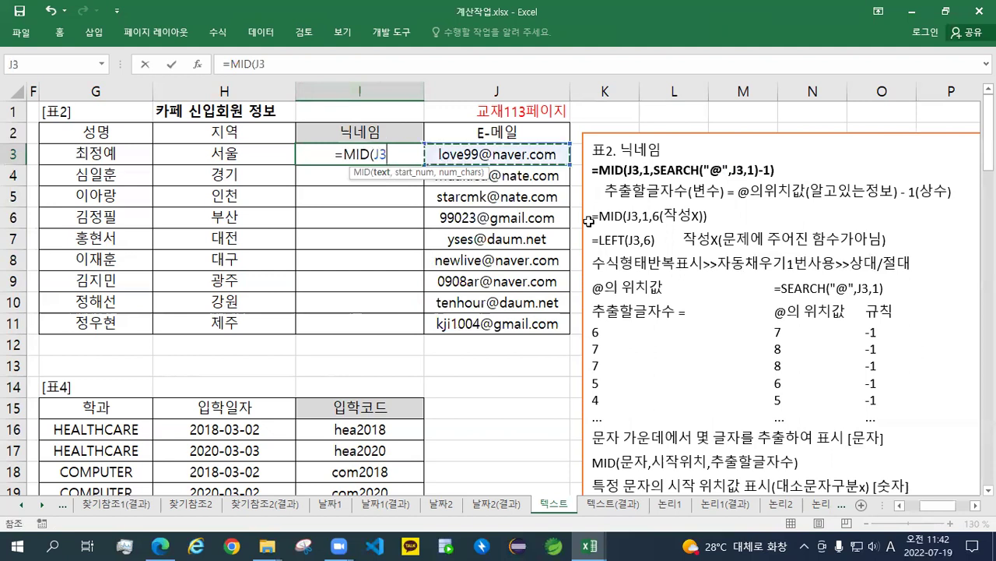
text(,)
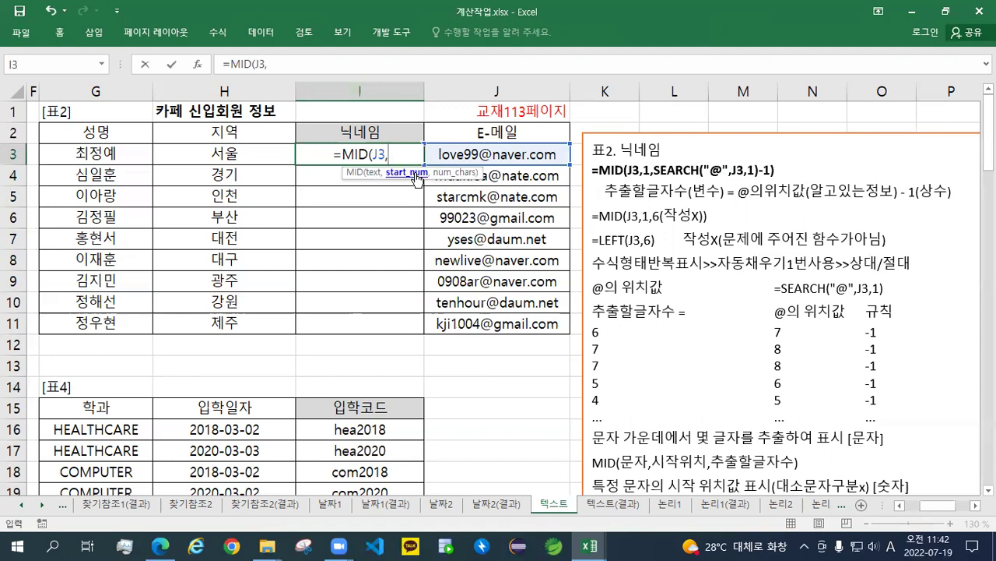
text(1)
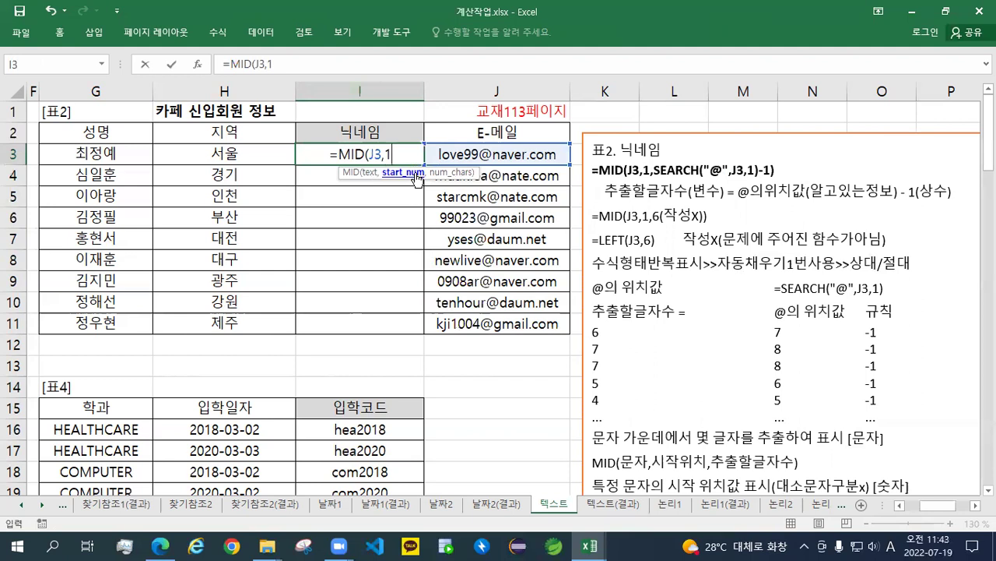
text(,)
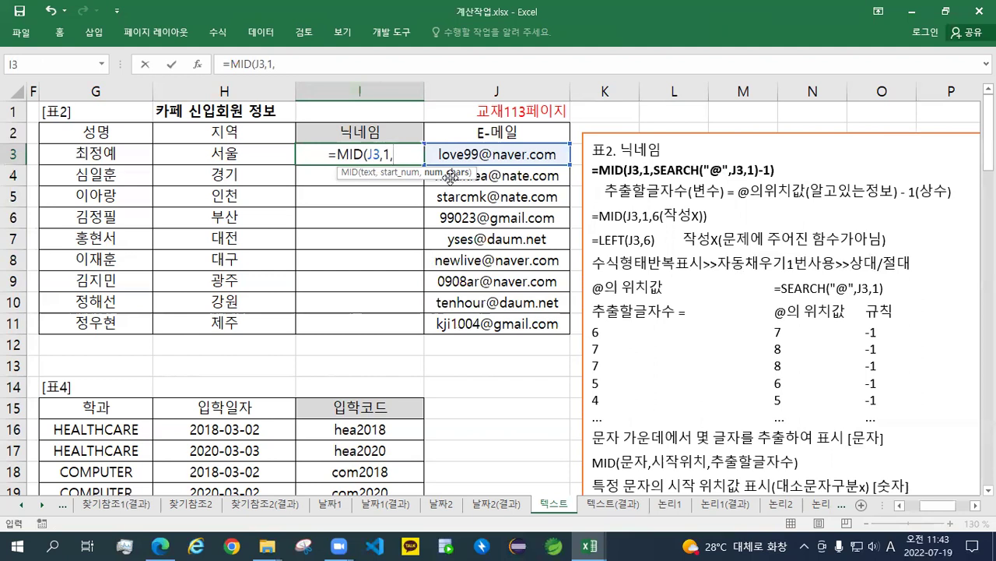
text(6)
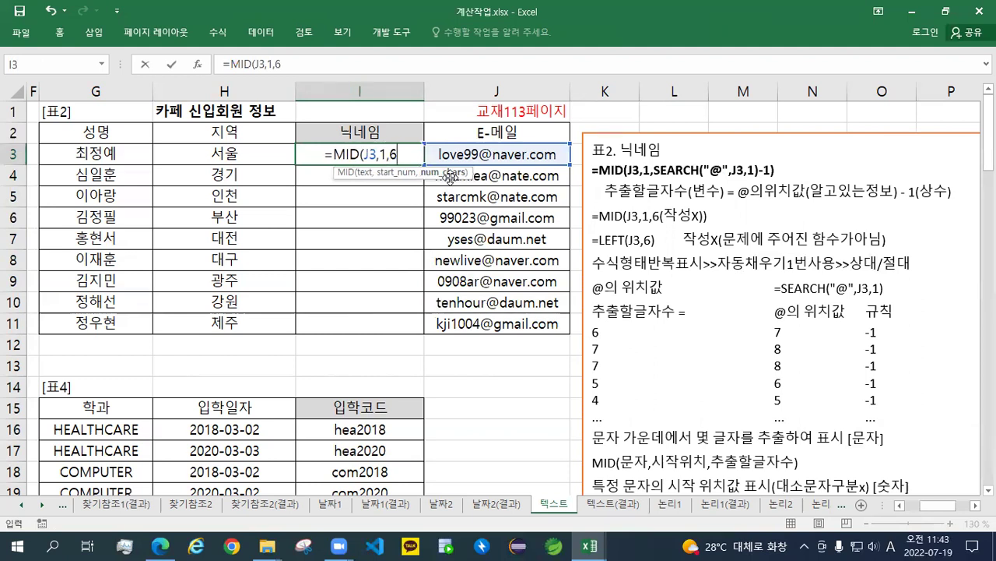
text())
key(ctrl+Return)
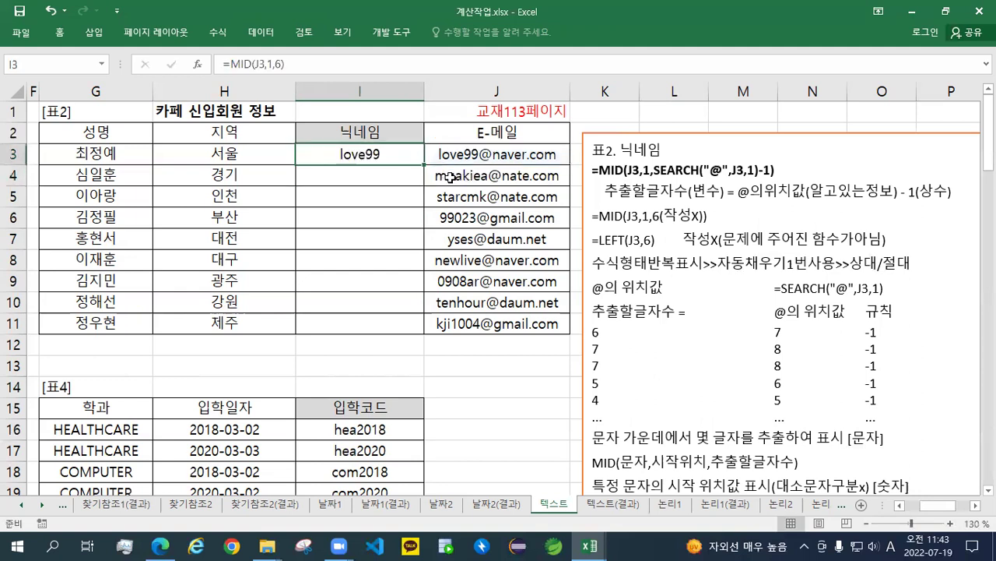
- Fill the 닉네임 formula from I3 down through I11 and check the extracted nicknames in I3:I7
drag(423, 165, 422, 333)
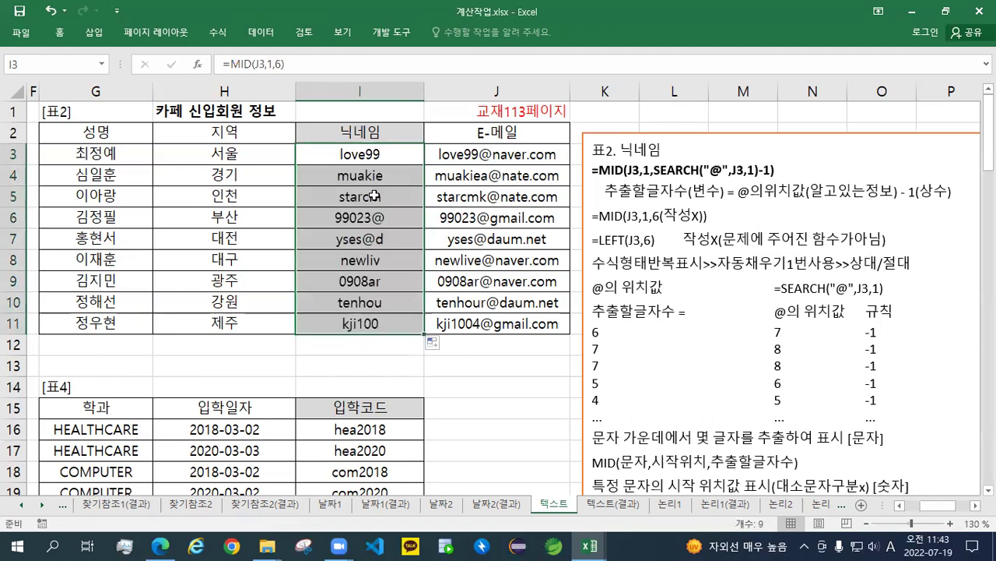
click(395, 154)
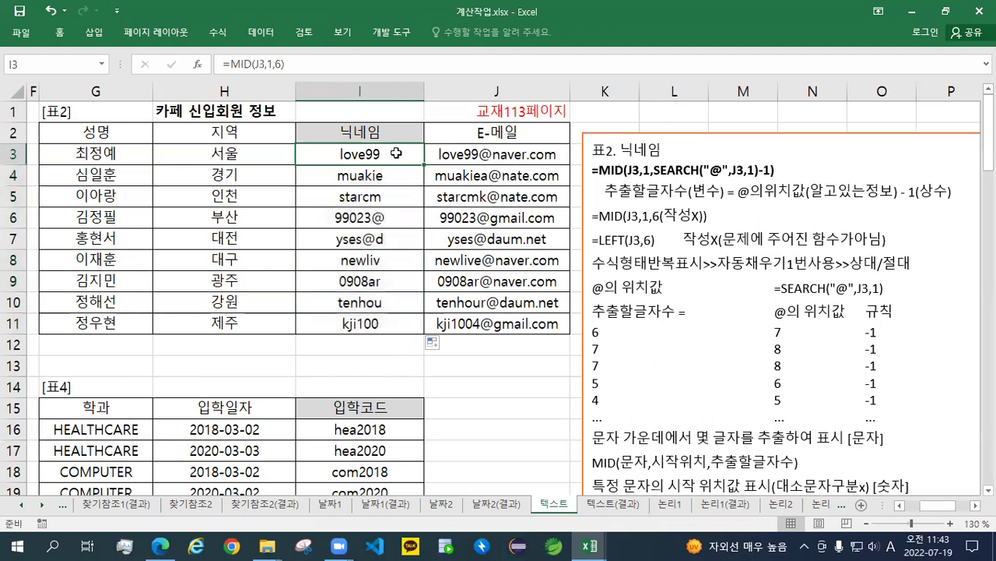
click(404, 179)
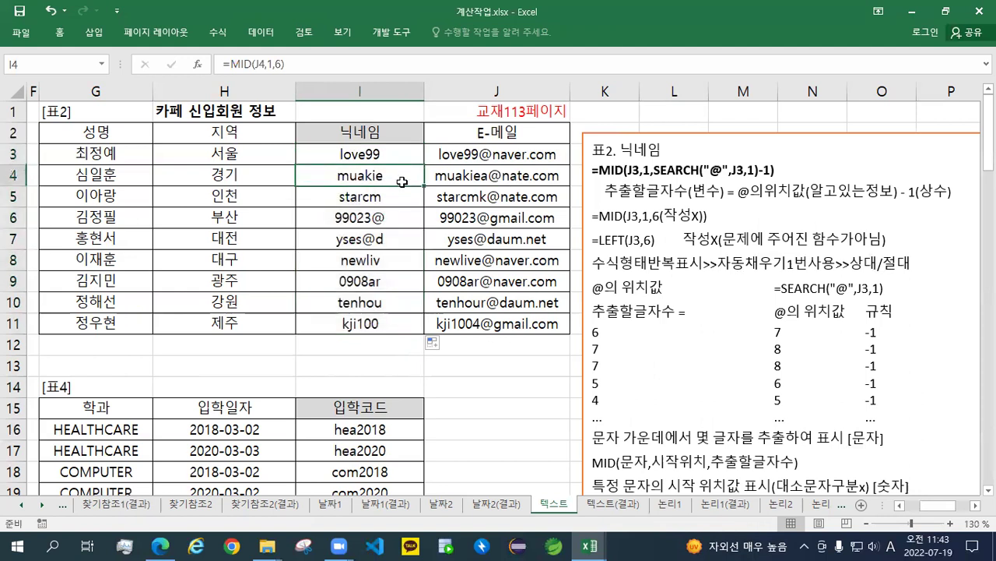
click(401, 201)
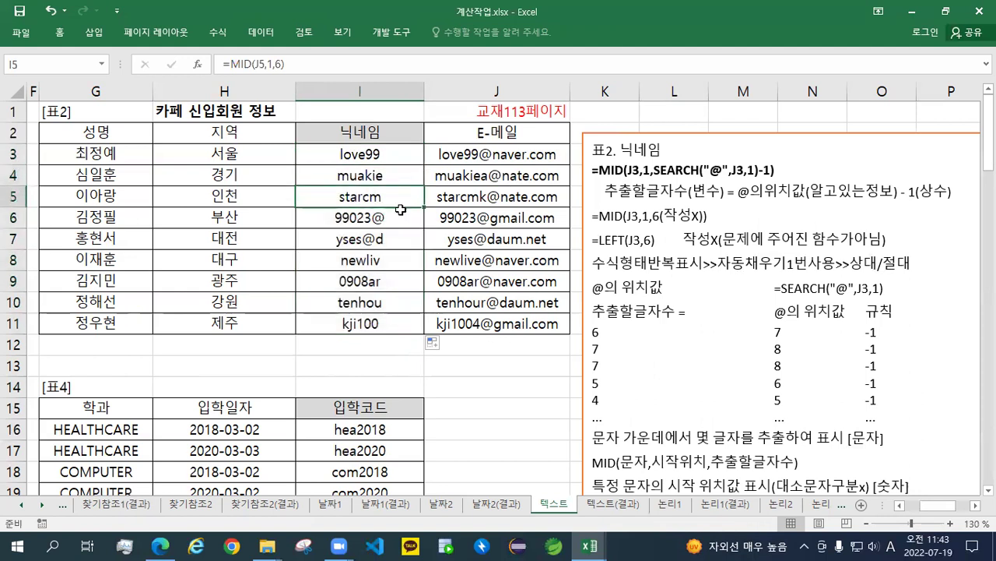
click(394, 222)
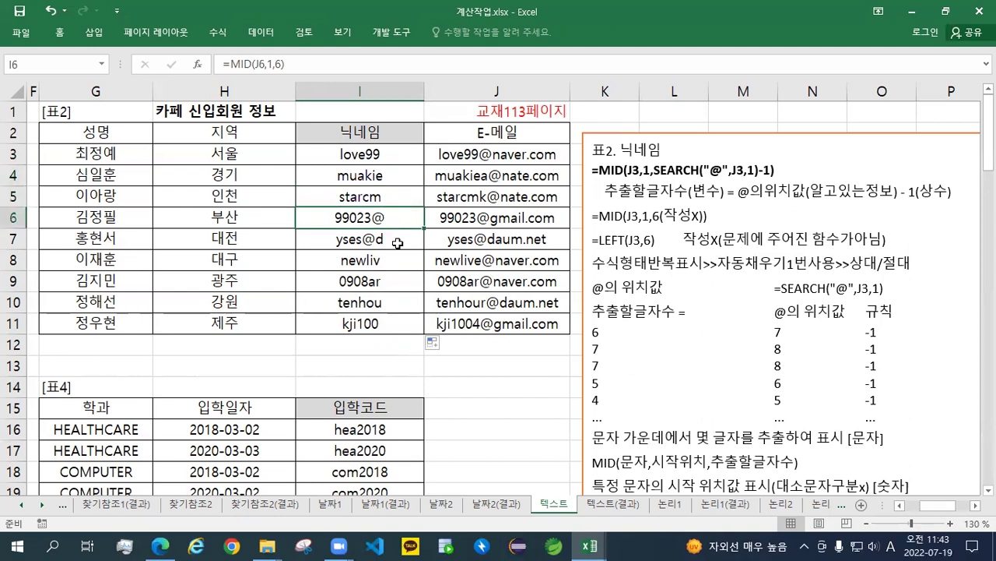
click(398, 239)
- Replace the character count in I3's MID formula with the placeholder 변수??? and store the formula as text with a leading apostrophe
double_click(408, 154)
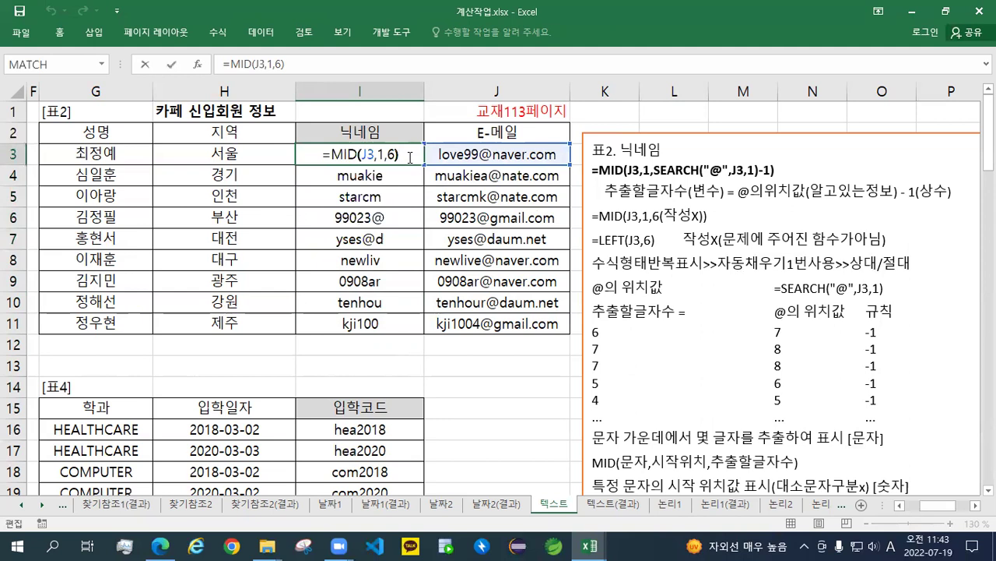
key(Left)
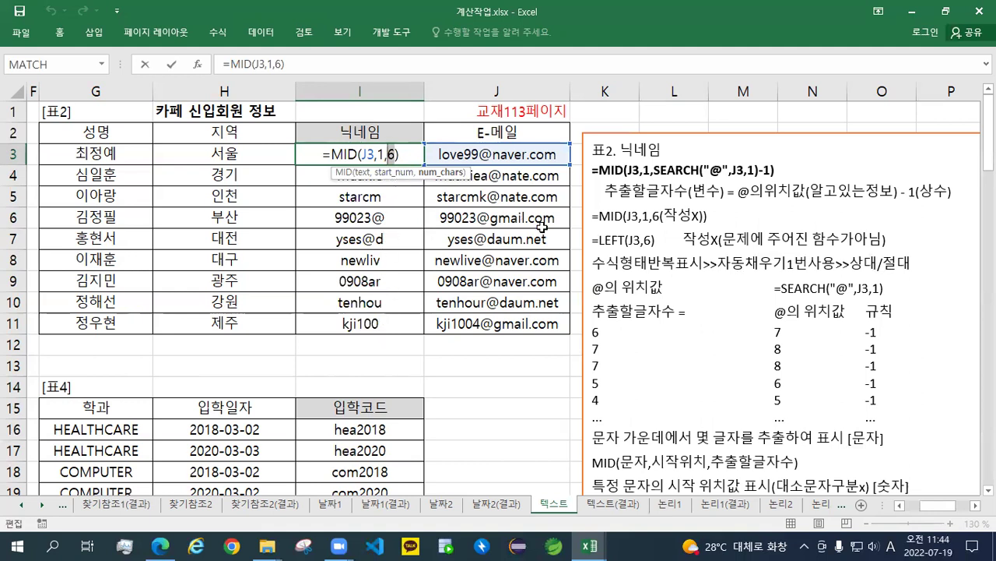
key(BackSpace)
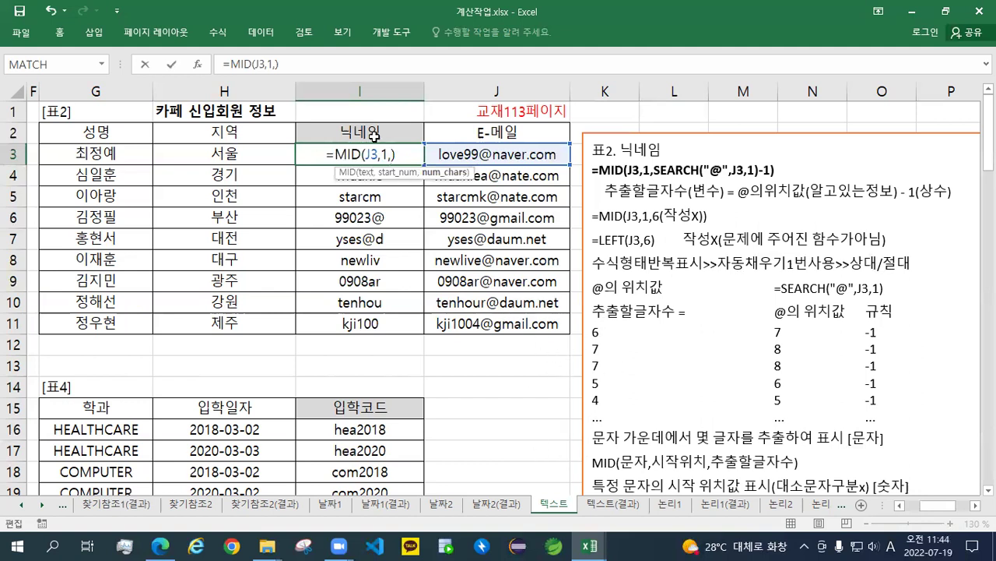
text(Q)
key(BackSpace)
key(Hangul)
text(변수)
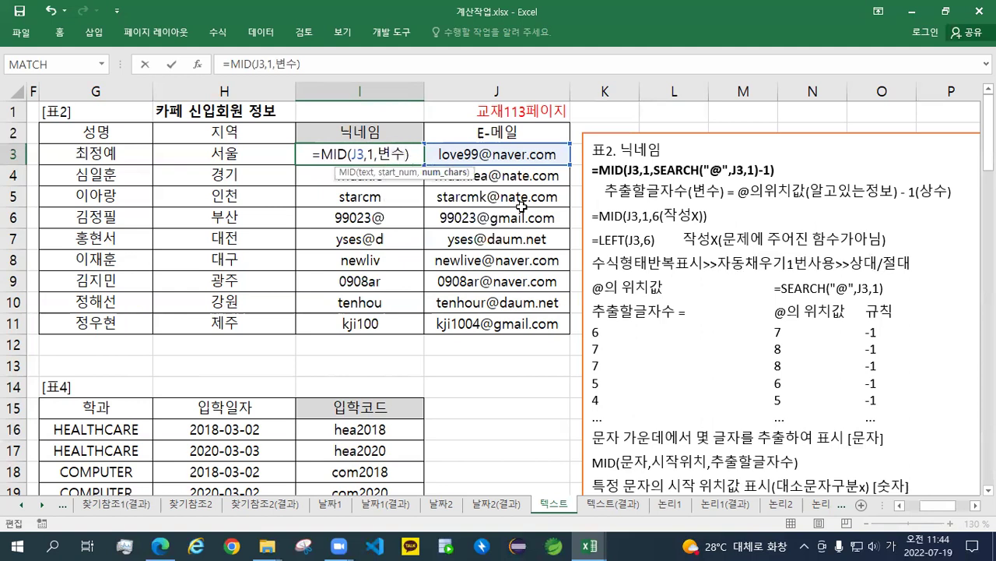
text(???)
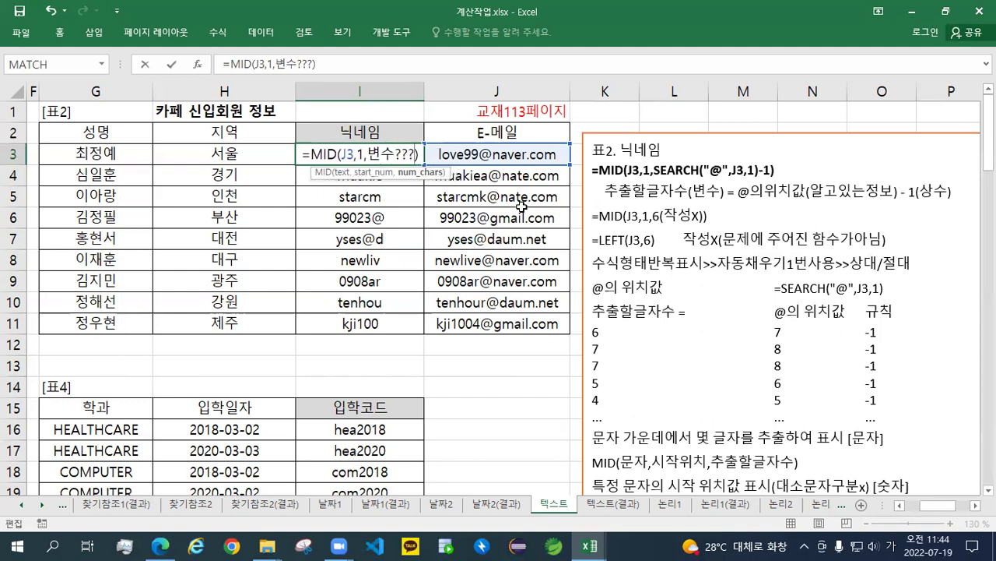
click(301, 153)
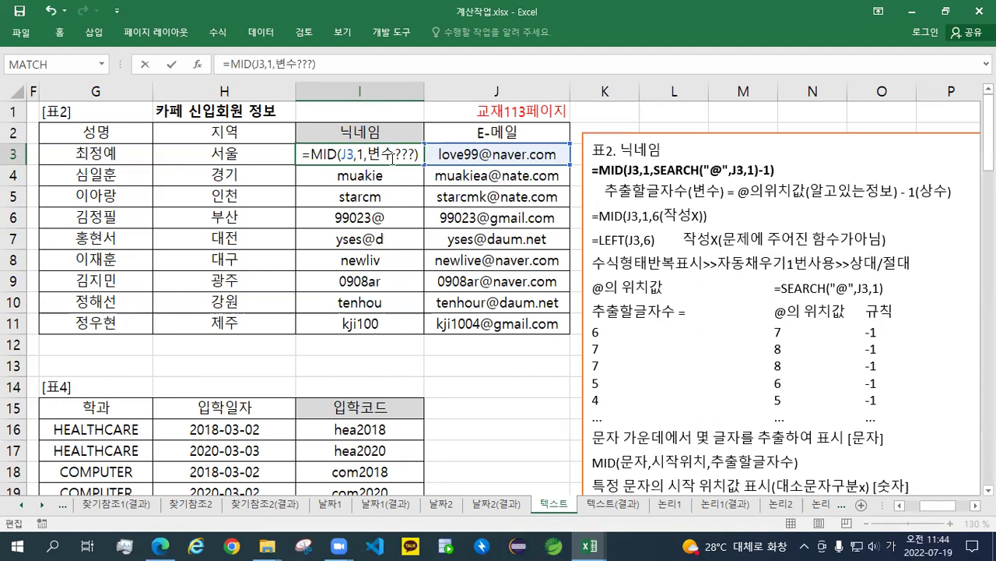
text(')
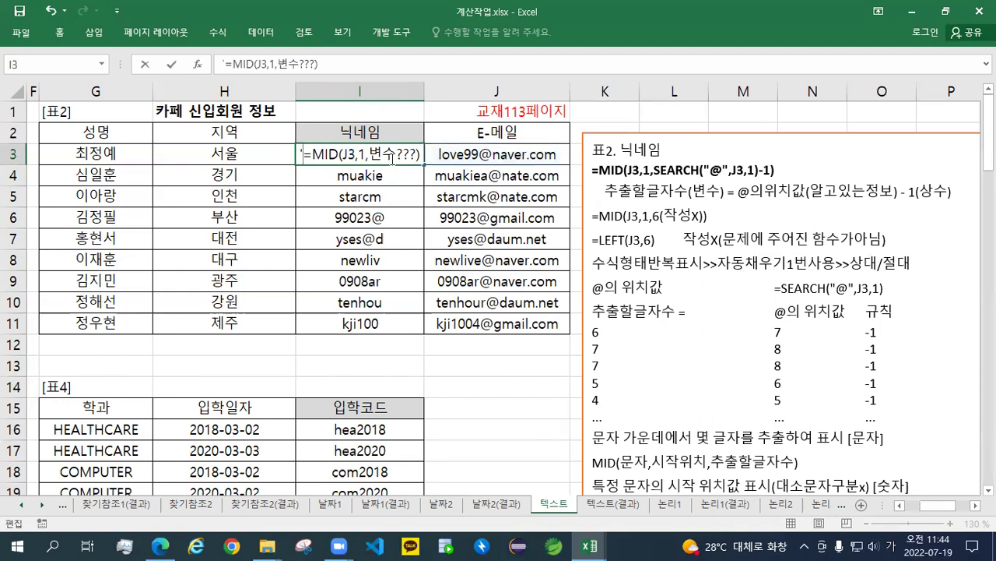
key(Return)
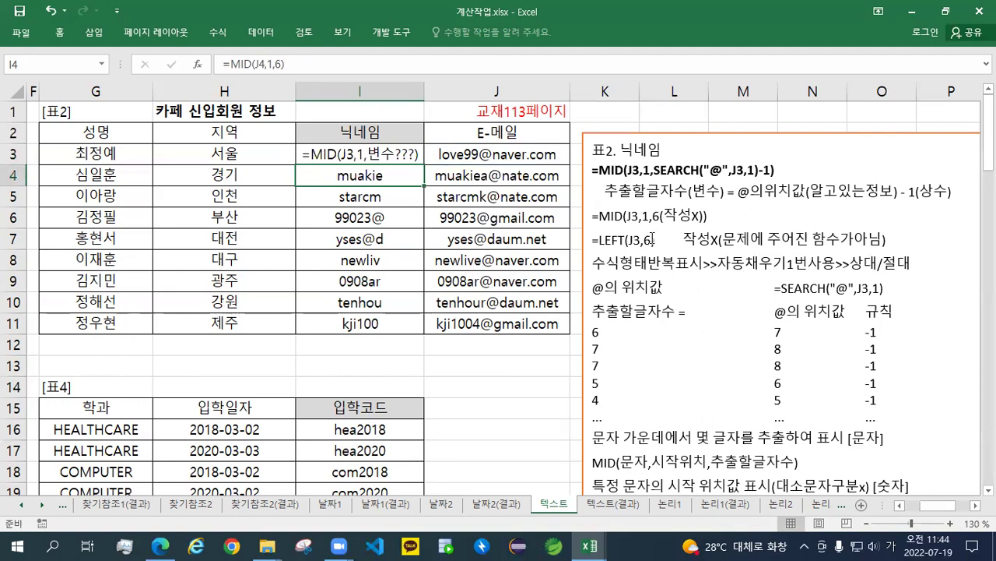
- Enlarge the =MID(J3,1,SEARCH("@",J3,1)-1) line in the notes box by three font-size increments
triple_click(685, 170)
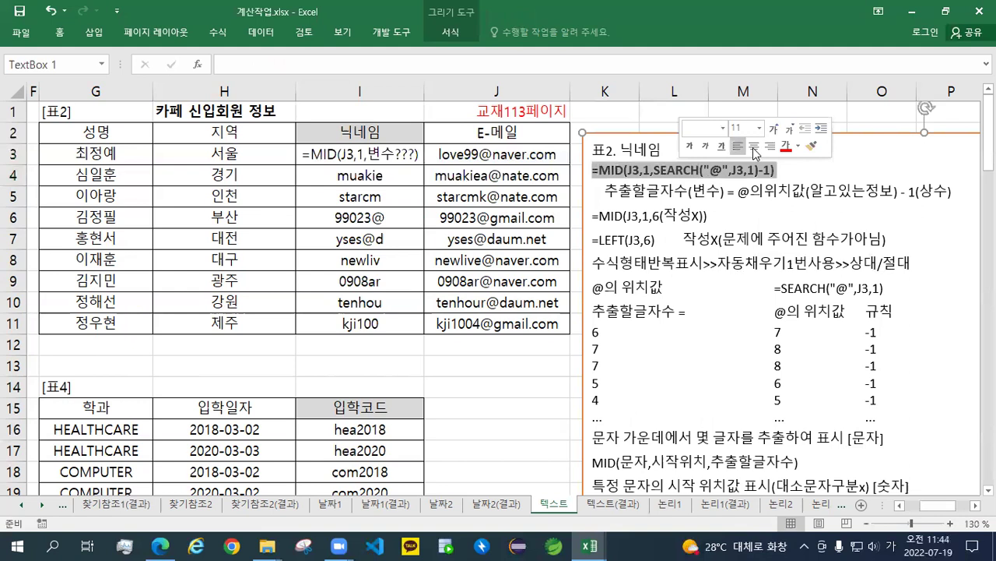
click(774, 128)
click(774, 129)
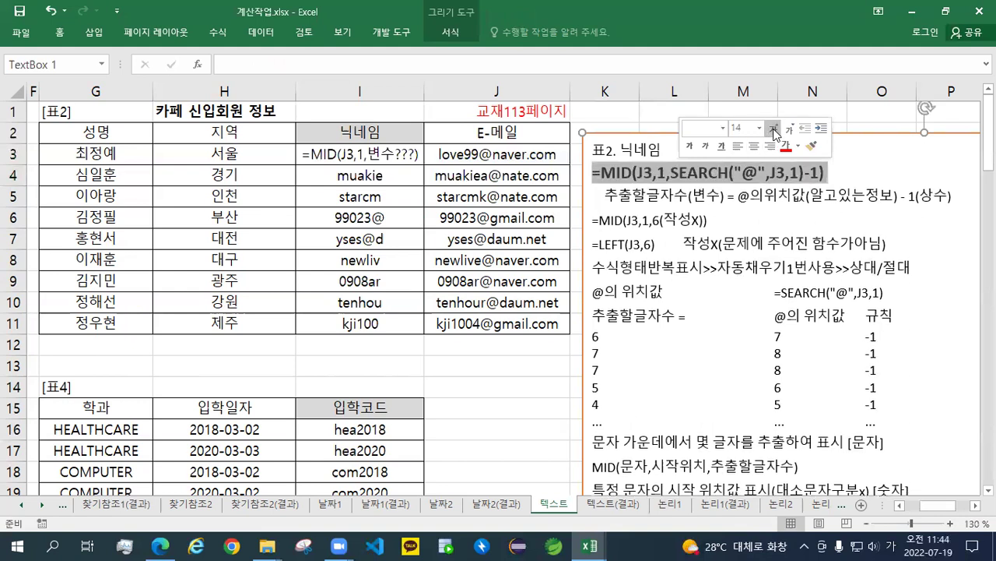
click(774, 130)
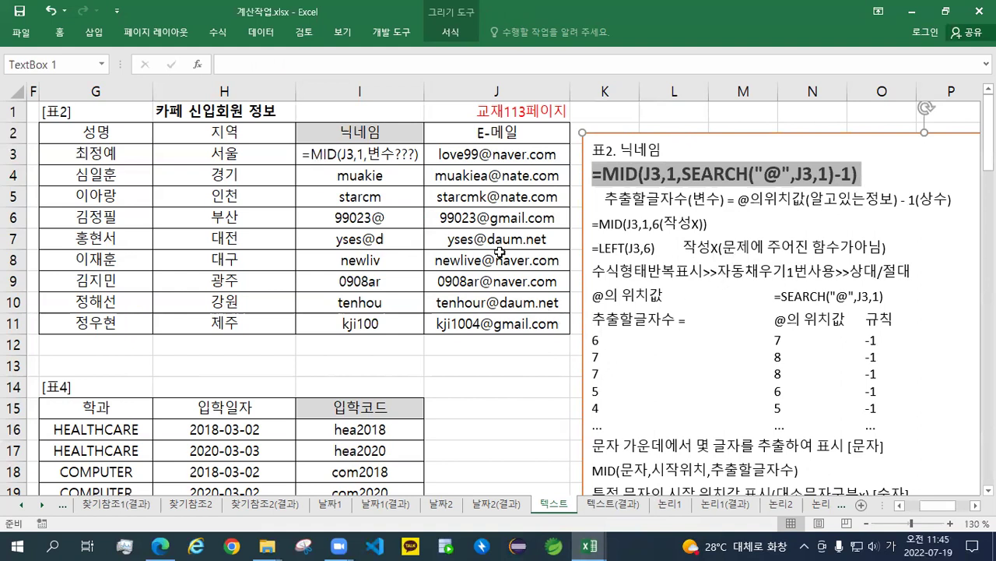
click(354, 148)
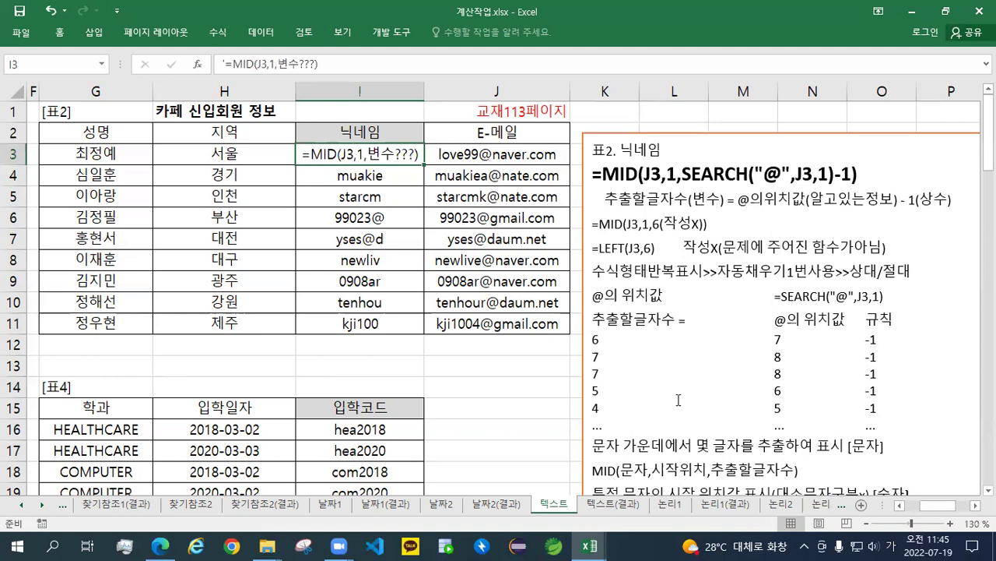
- Review the FIND and SEARCH examples on the 함수_텍스트 sheet of 엑셀기능정리_컴활2급실기.xlsm, and return to 계산작업.xlsx
scroll(678, 399, down, 3)
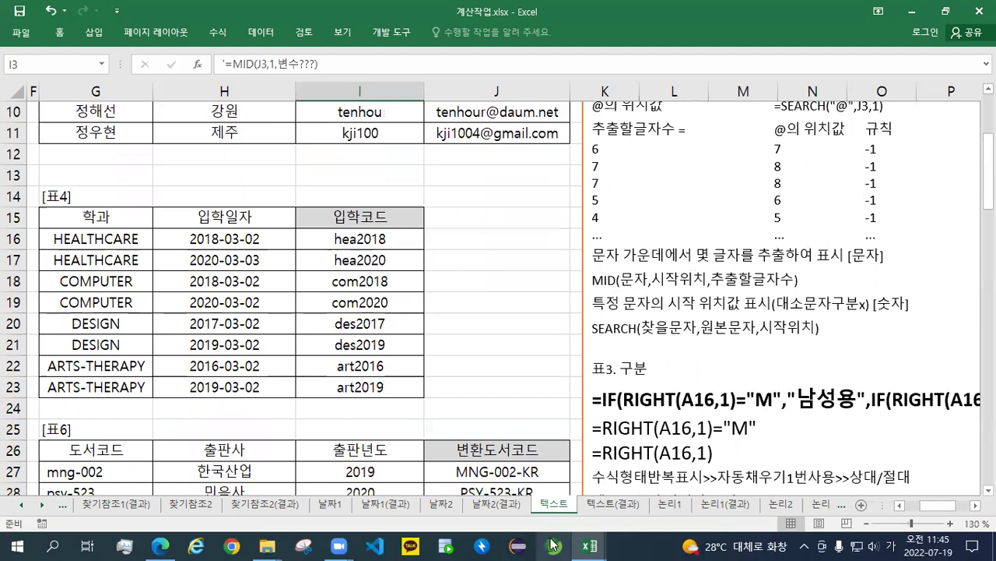
click(605, 541)
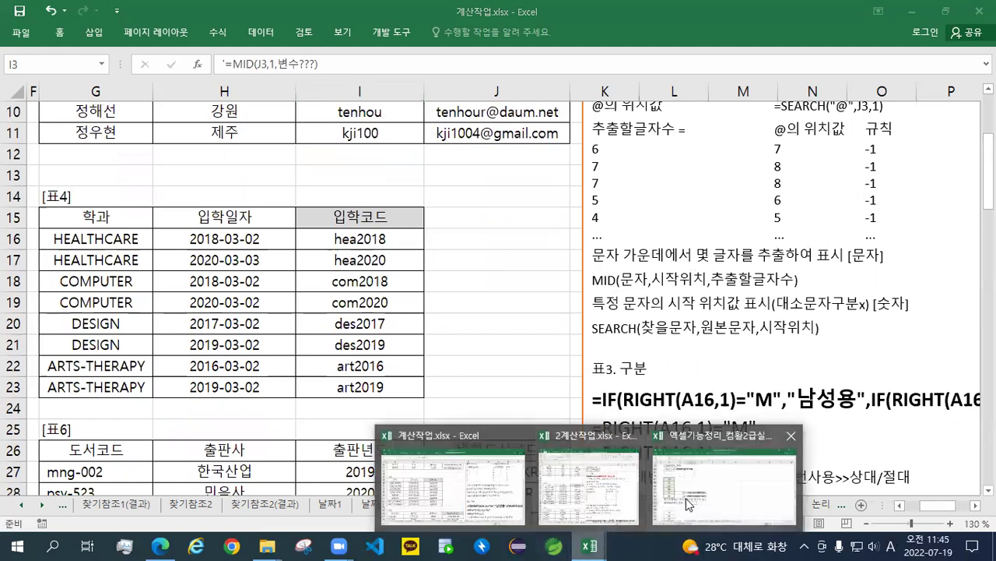
click(724, 467)
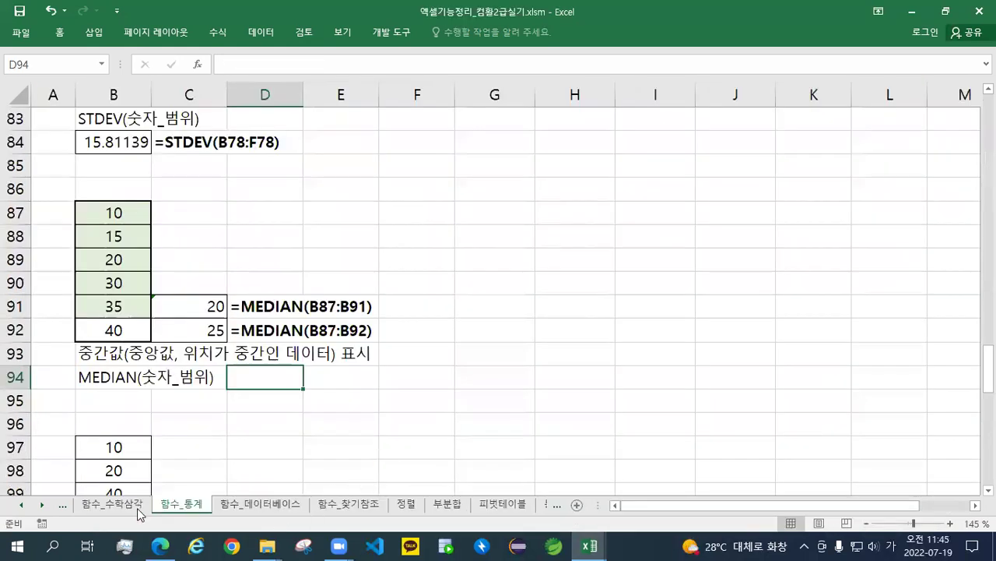
click(22, 504)
click(21, 505)
click(22, 505)
click(22, 505)
click(257, 504)
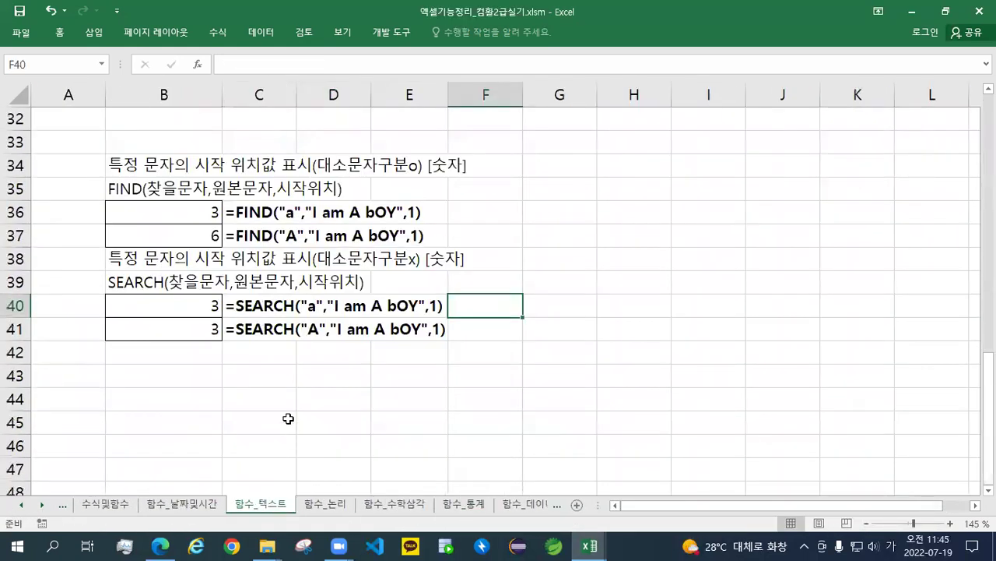
click(285, 236)
click(164, 328)
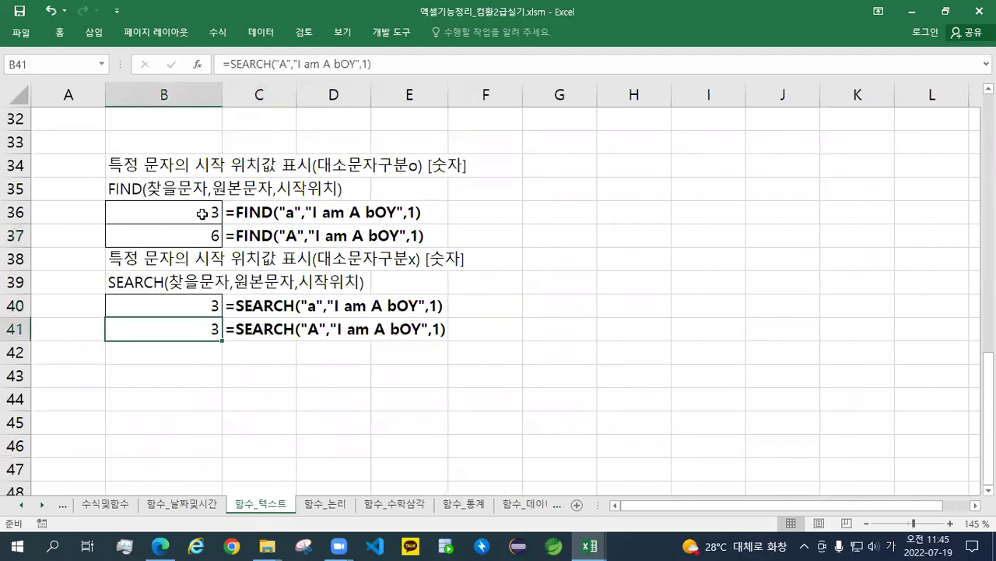
click(223, 280)
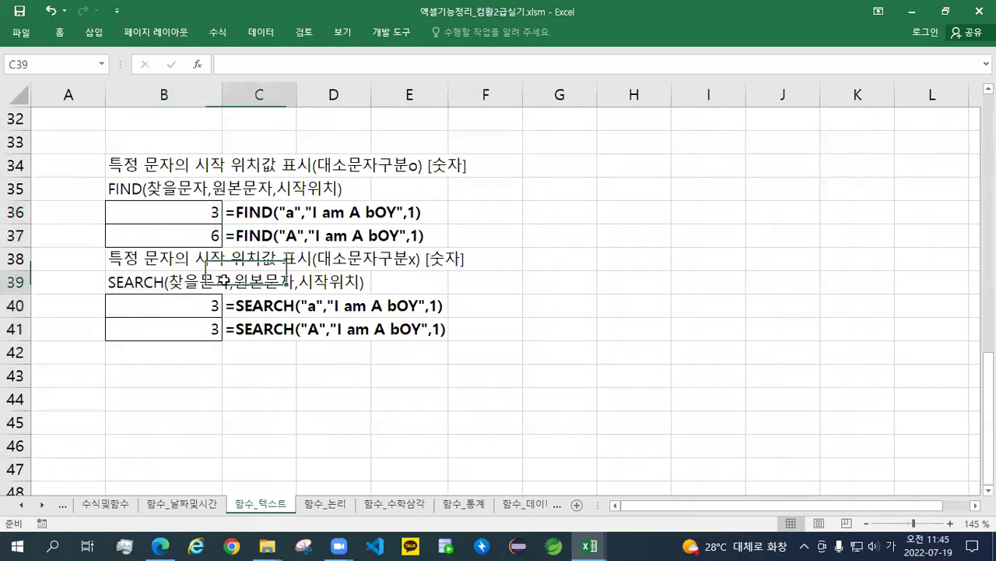
click(912, 10)
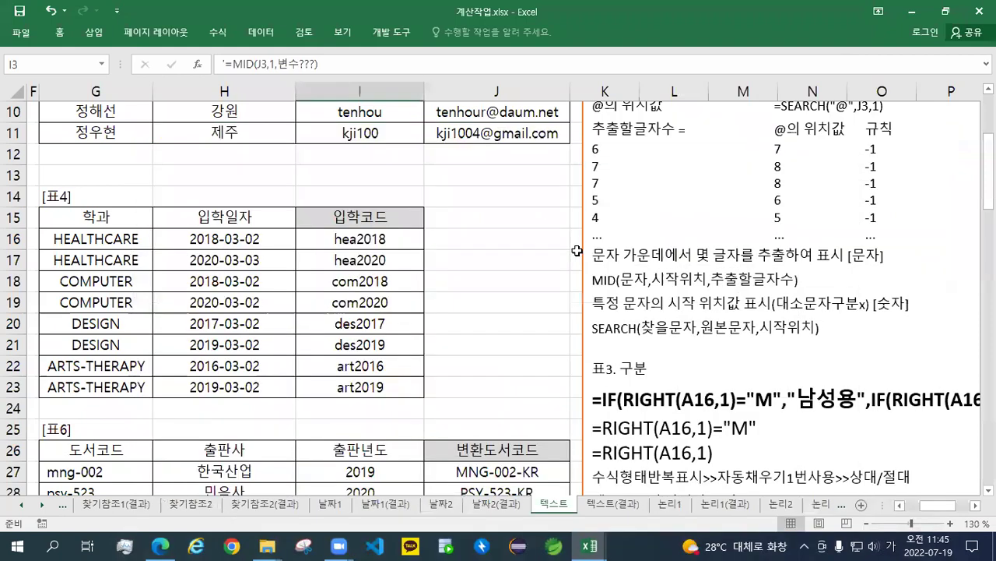
- Turn I3's text back into a formula by removing its leading apostrophe, and delete the 변수??? placeholder
scroll(577, 250, up, 3)
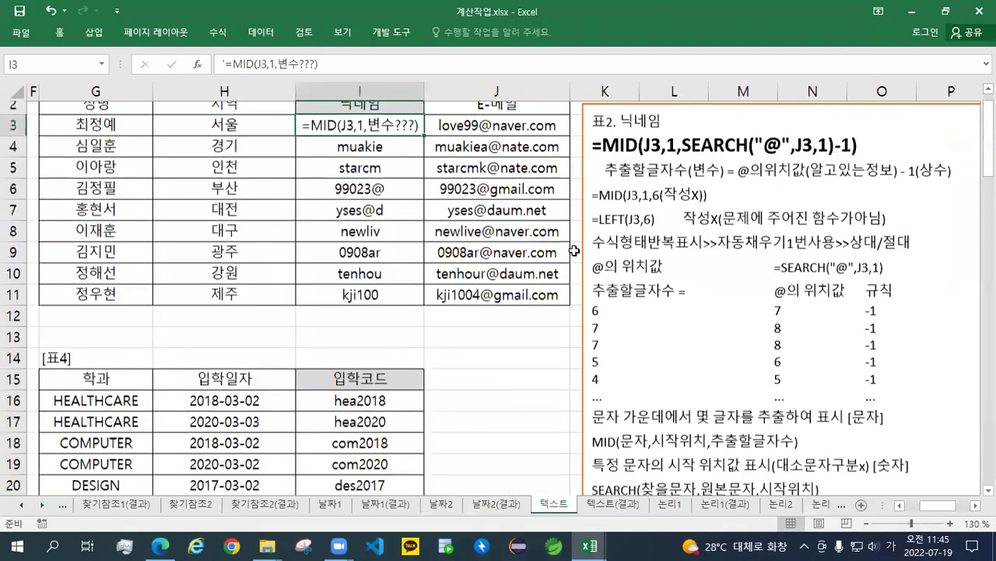
scroll(573, 250, up, 1)
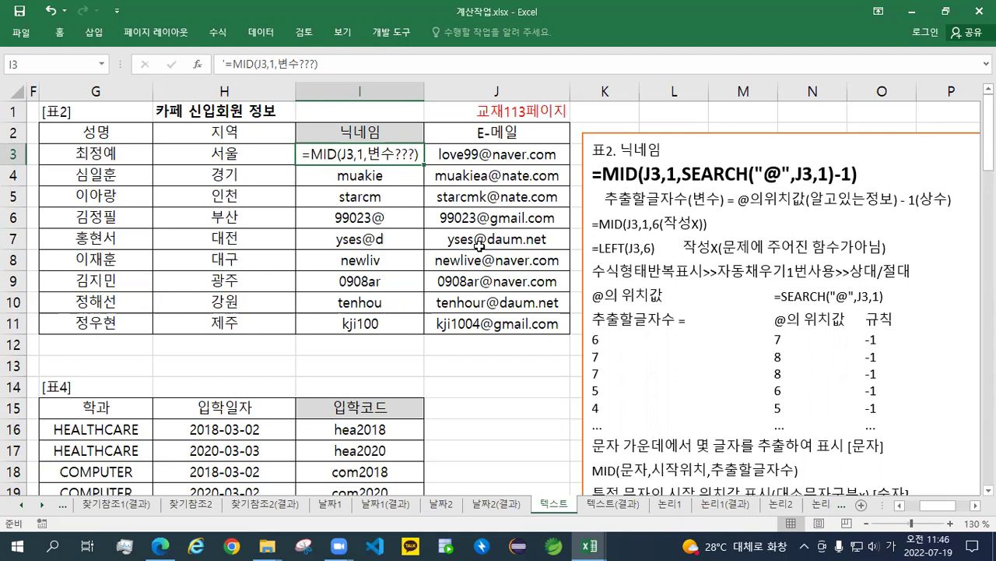
double_click(374, 153)
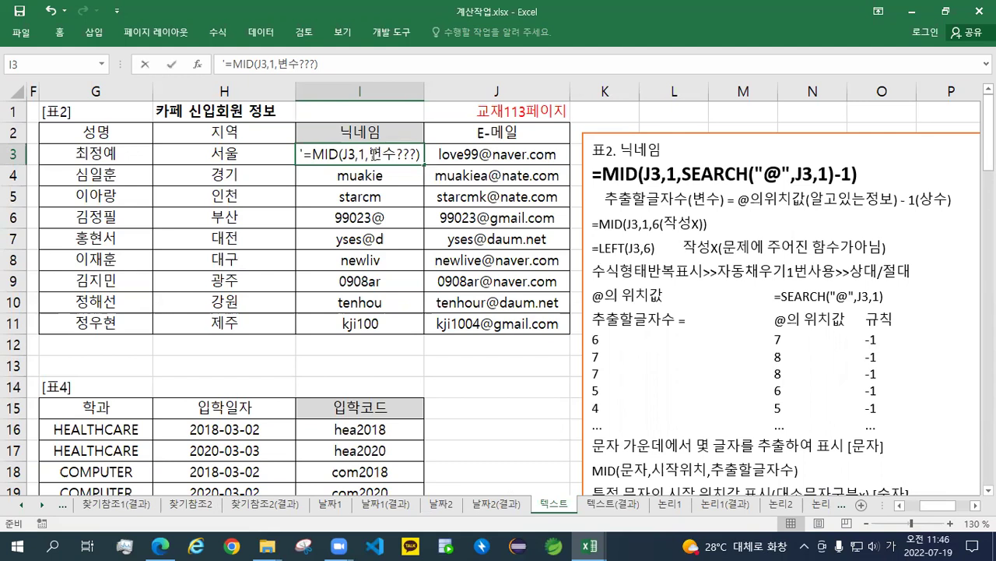
drag(299, 153, 305, 153)
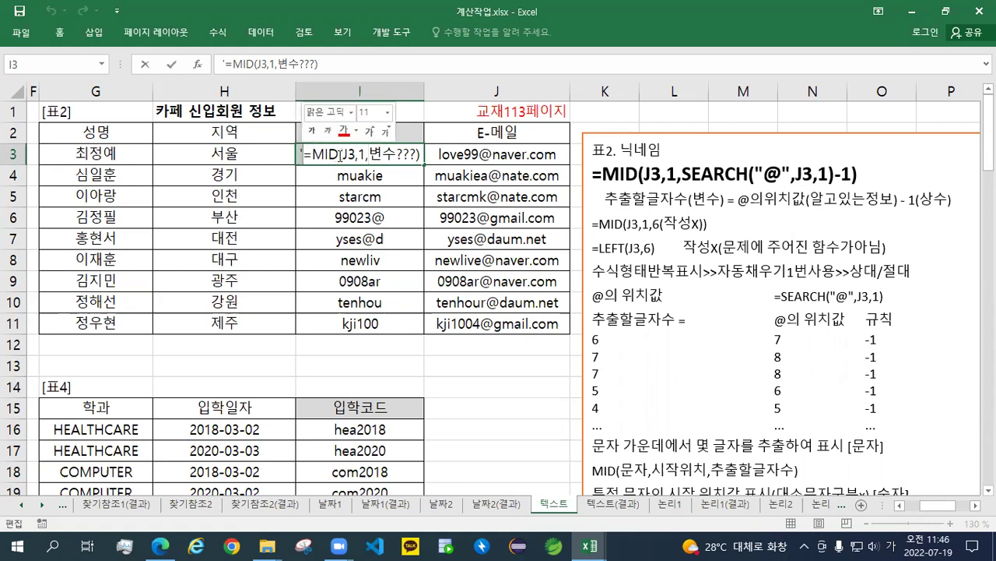
key(BackSpace)
drag(368, 153, 419, 154)
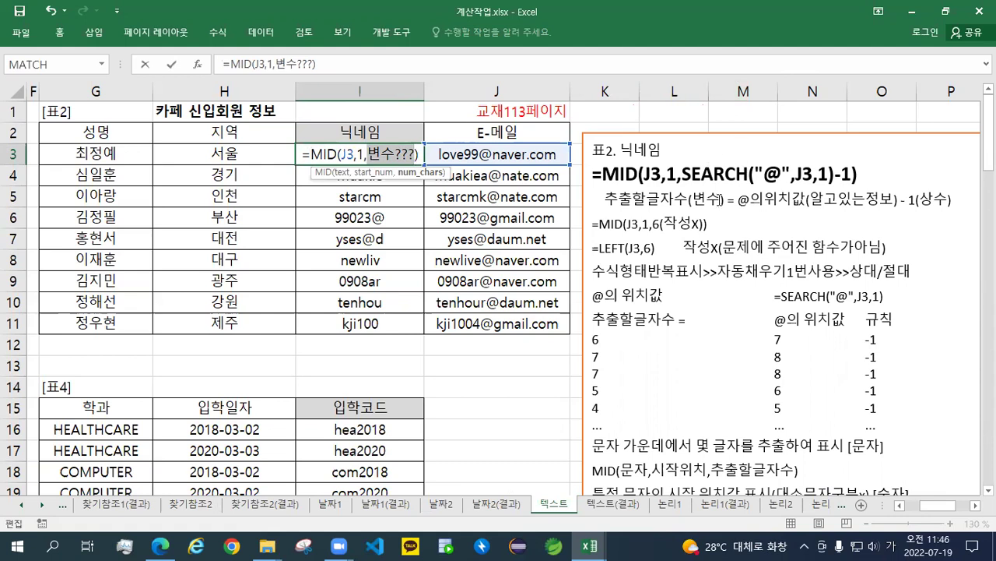
key(BackSpace)
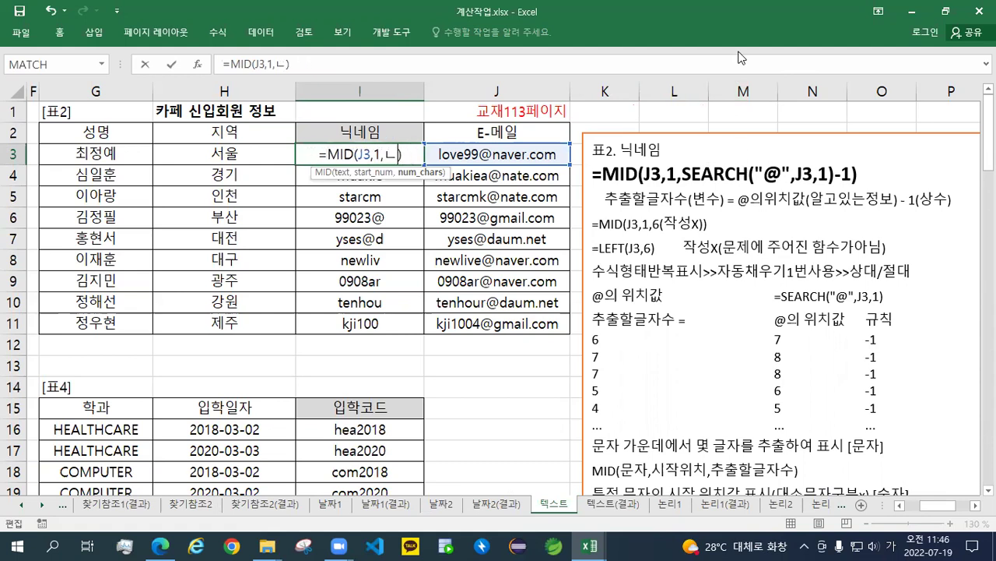
- Enter SEARCH("@",J3,1 as the character-count argument of I3's MID formula, referencing the first E-메일 cell
text(SEARCH)
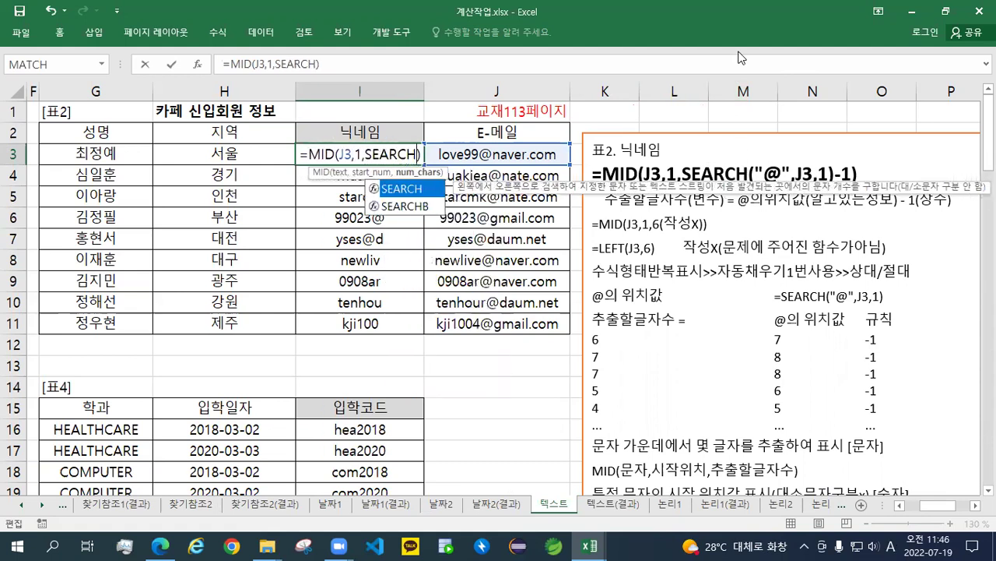
text(("A)
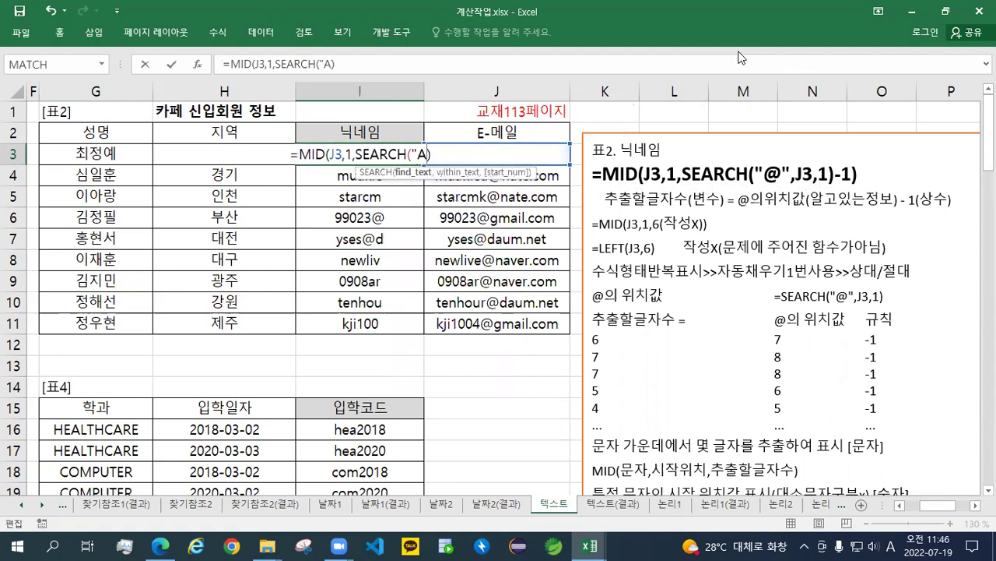
key(BackSpace)
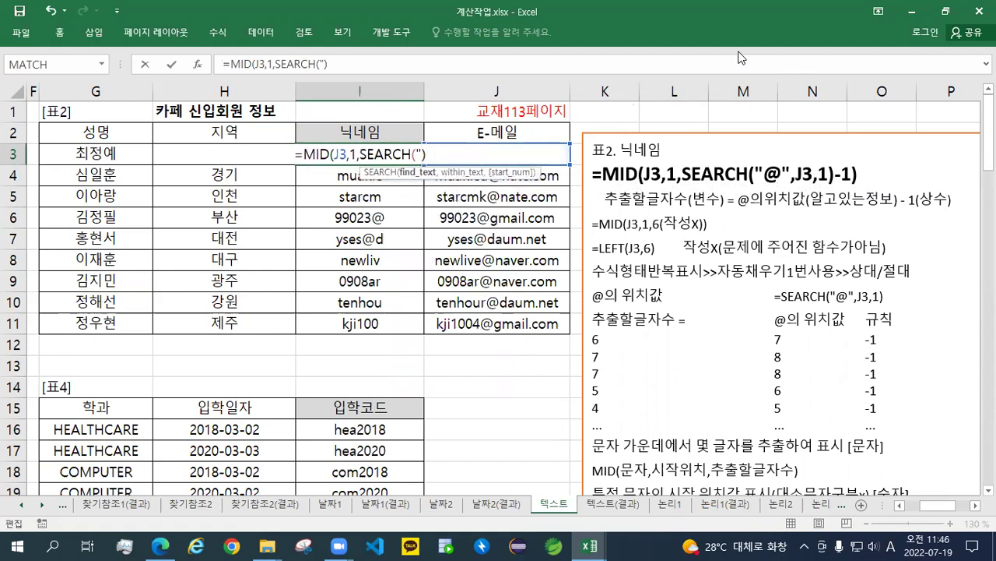
text(@",)
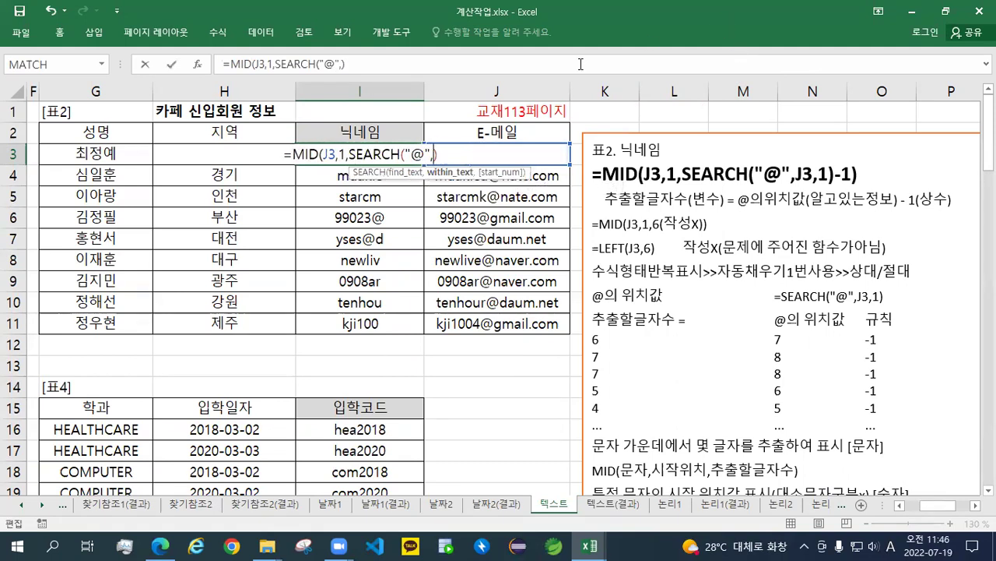
click(510, 131)
key(Down)
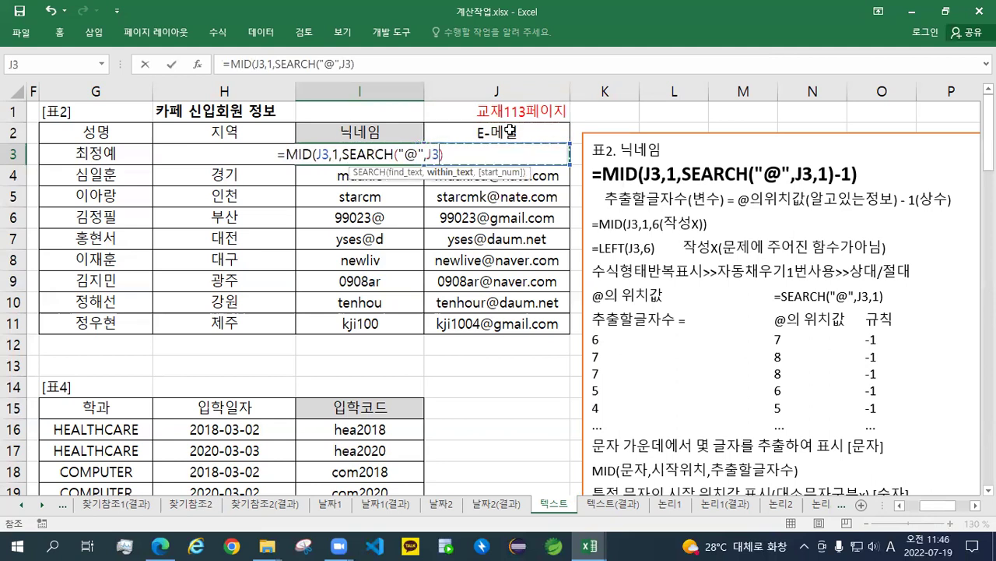
text(,)
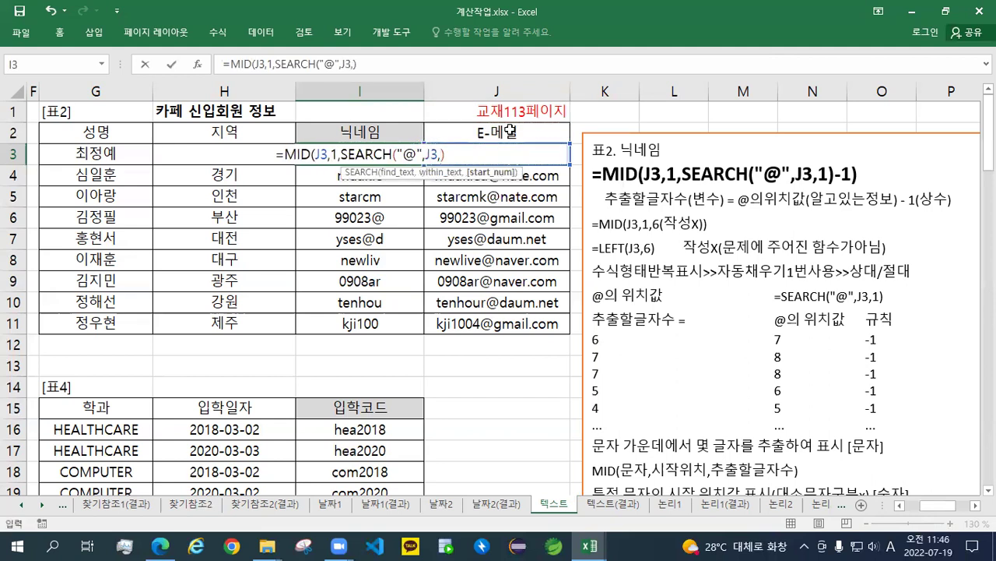
text(1)
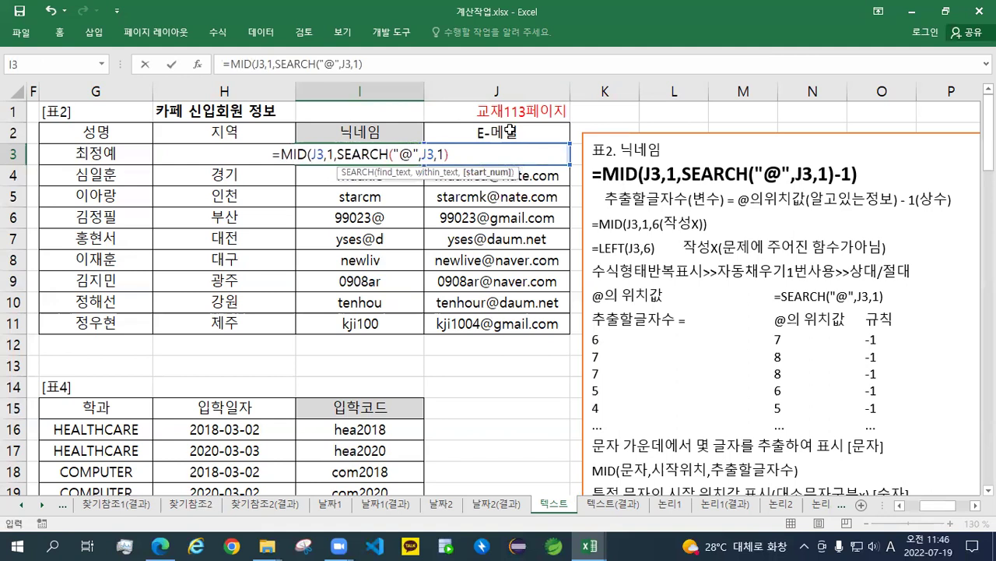
- Copy the SEARCH("@",J3,1) part of I3's formula and store the formula as text with a leading apostrophe
click(335, 153)
drag(348, 154, 484, 153)
double_click(368, 154)
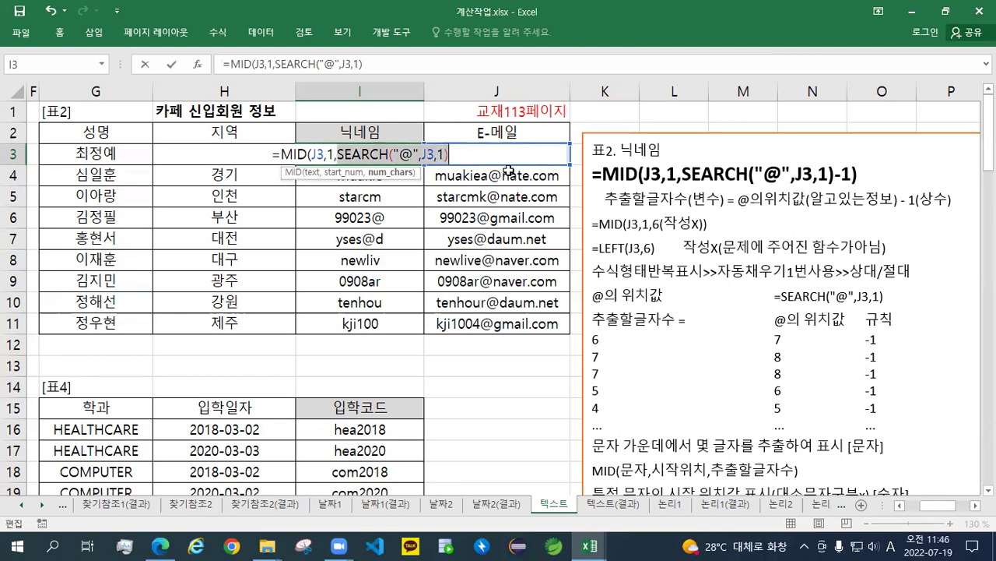
click(273, 153)
key(Return)
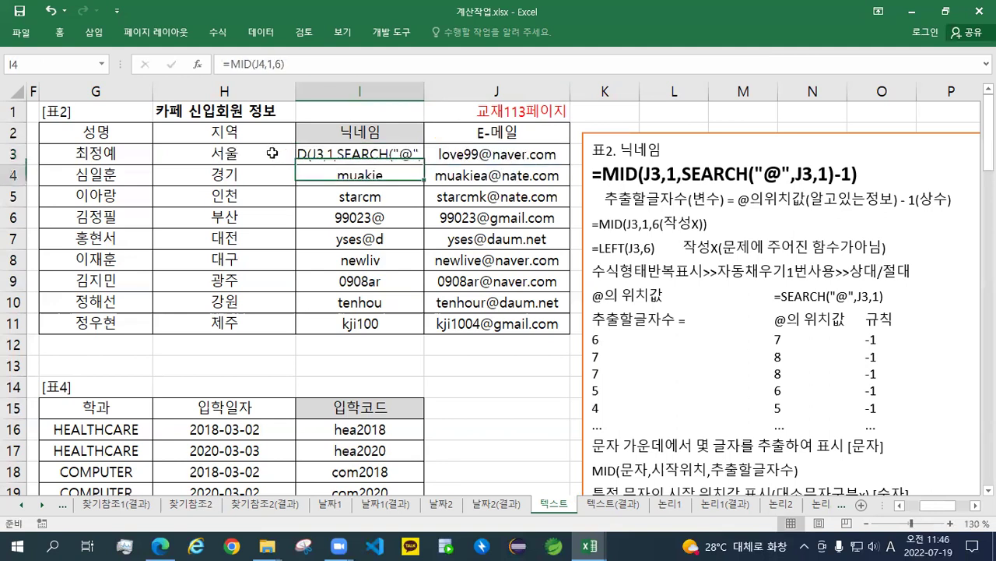
- Shift the notes box clear of column K and enter the copied expression in K3 as =SEARCH("@",J3,1)
click(612, 134)
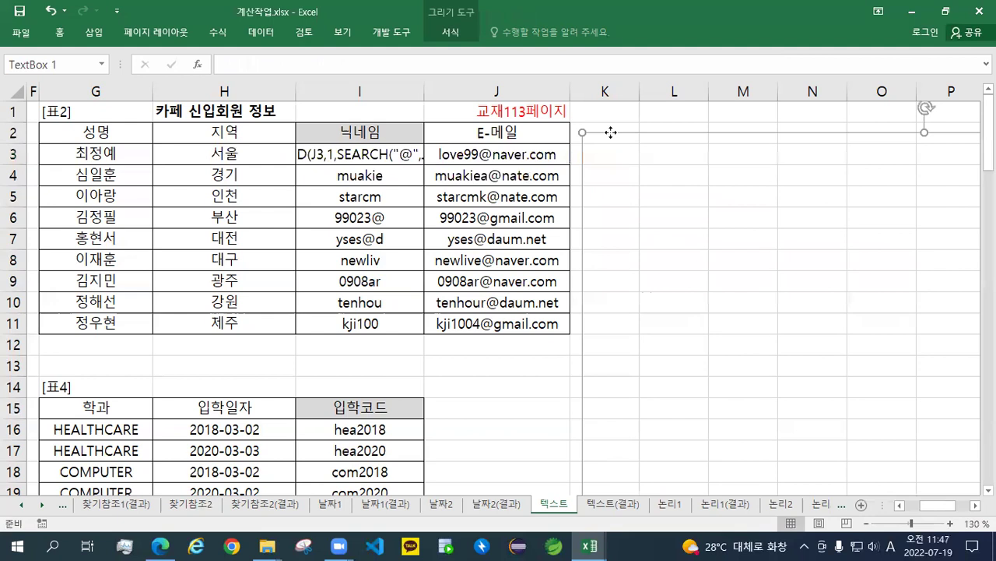
click(590, 155)
key(ctrl+v)
click(588, 219)
double_click(574, 158)
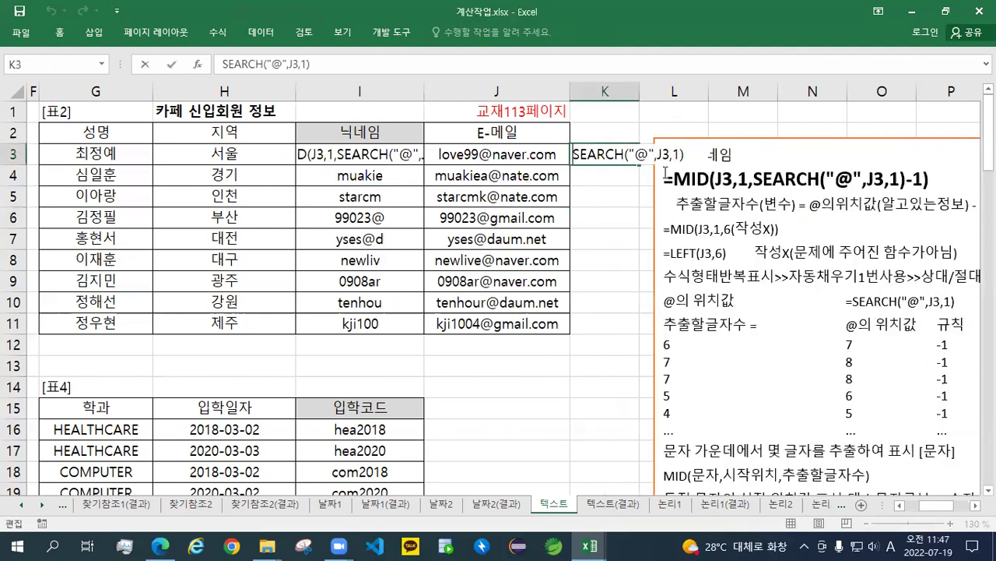
text(=)
key(Return)
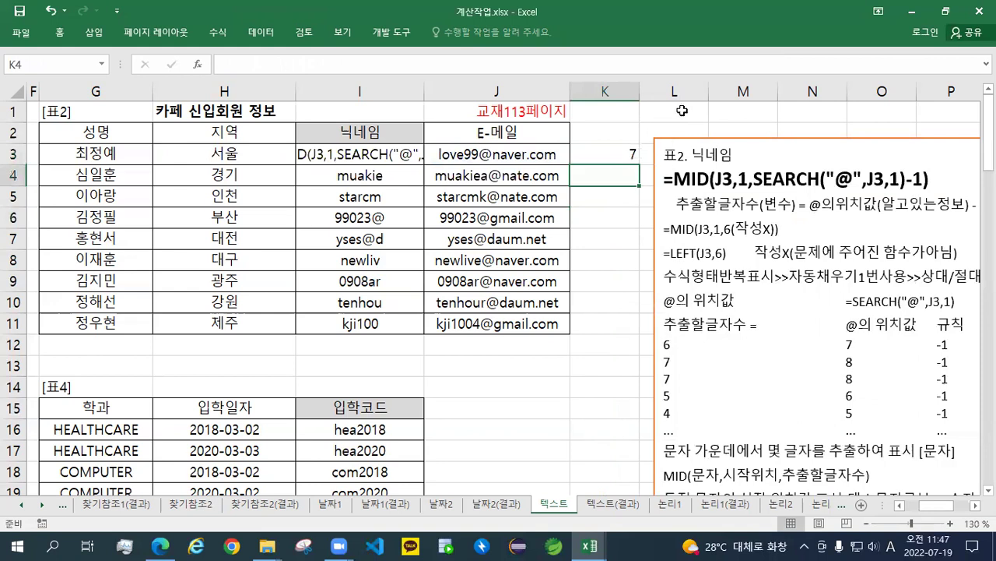
- Fill K3's SEARCH formula down through K11
click(614, 155)
double_click(616, 155)
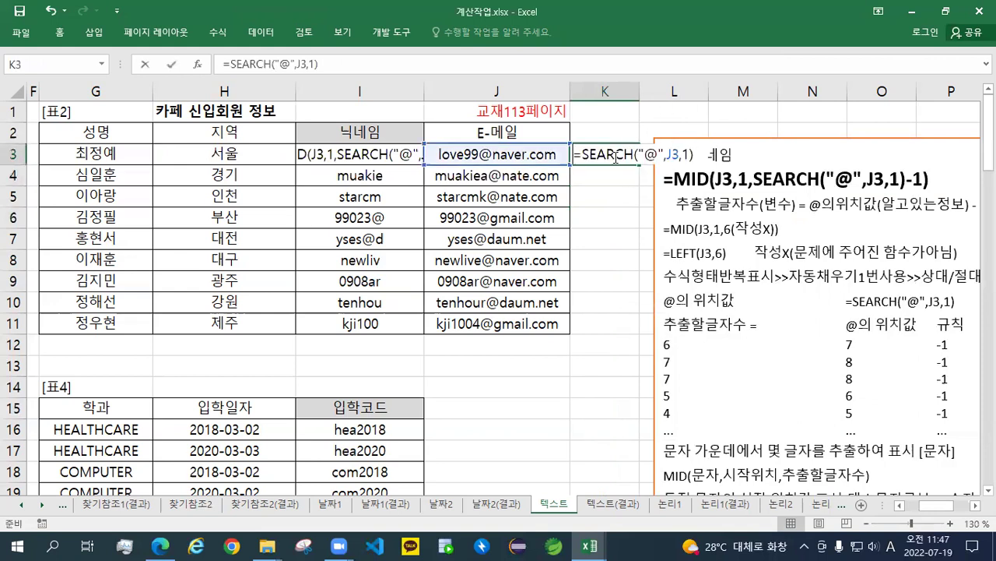
key(Escape)
drag(639, 165, 639, 334)
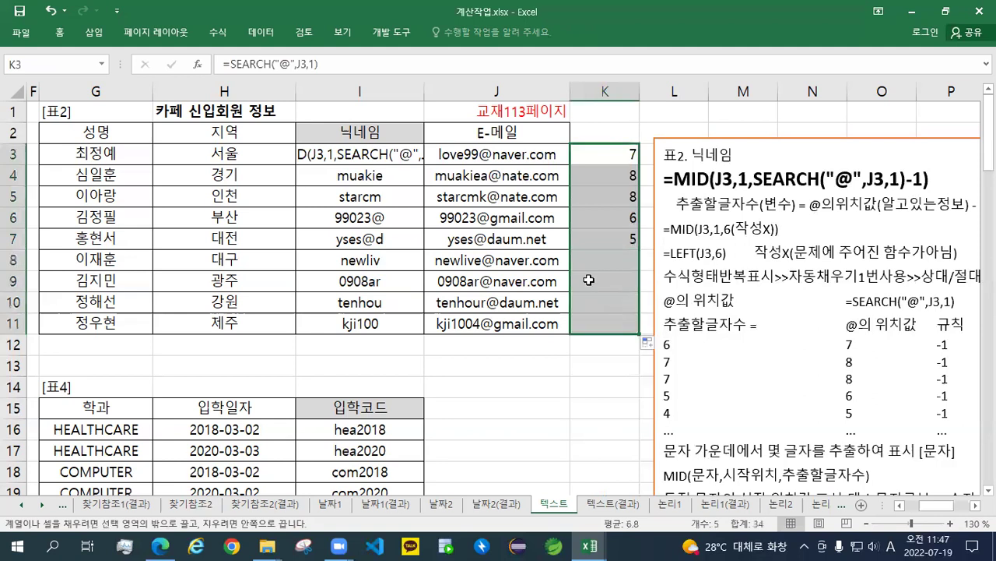
- Remove I3's leading apostrophe and add the missing closing parenthesis to get =MID(J3,1,SEARCH("@",J3,1))
double_click(341, 154)
click(272, 154)
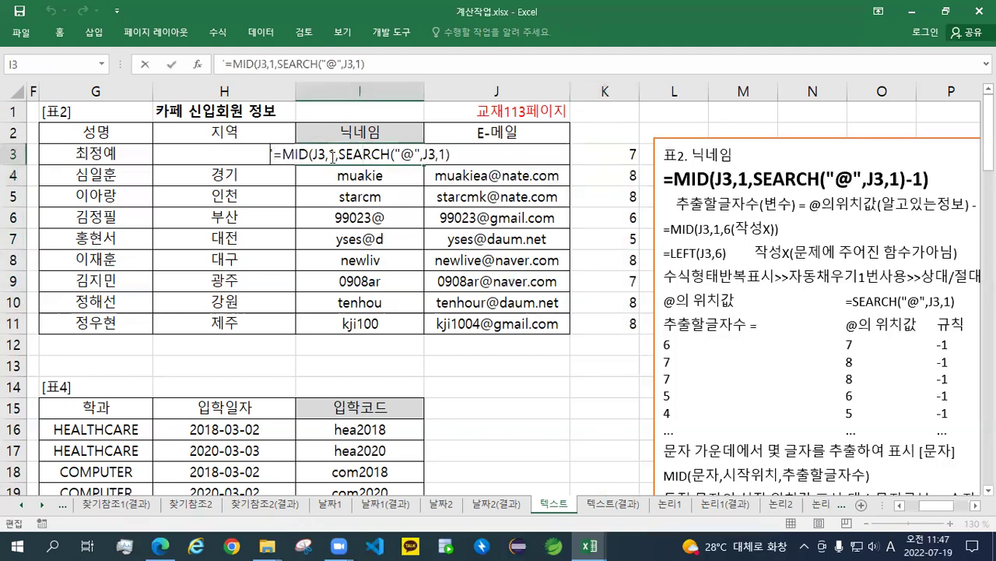
key(BackSpace)
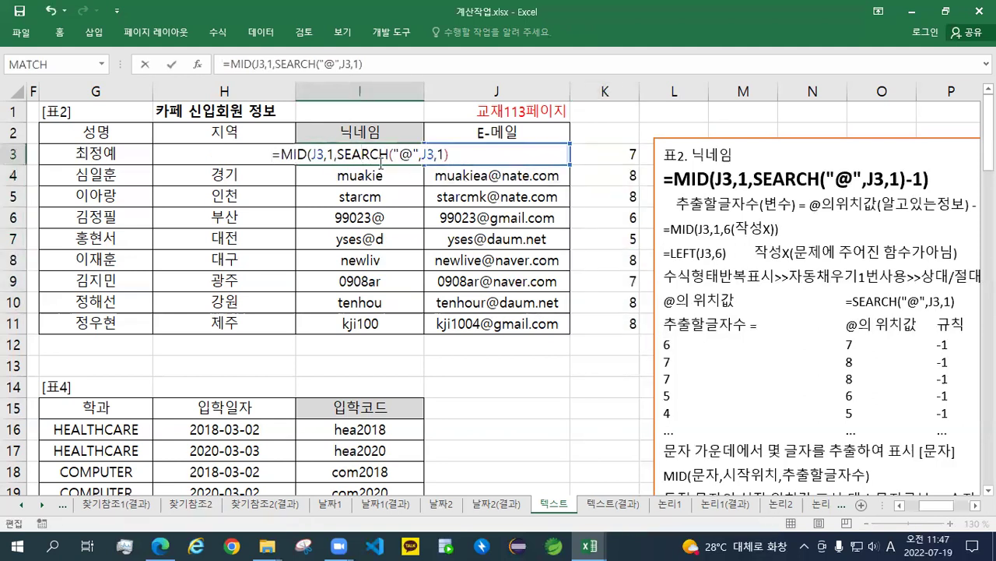
click(464, 157)
text())
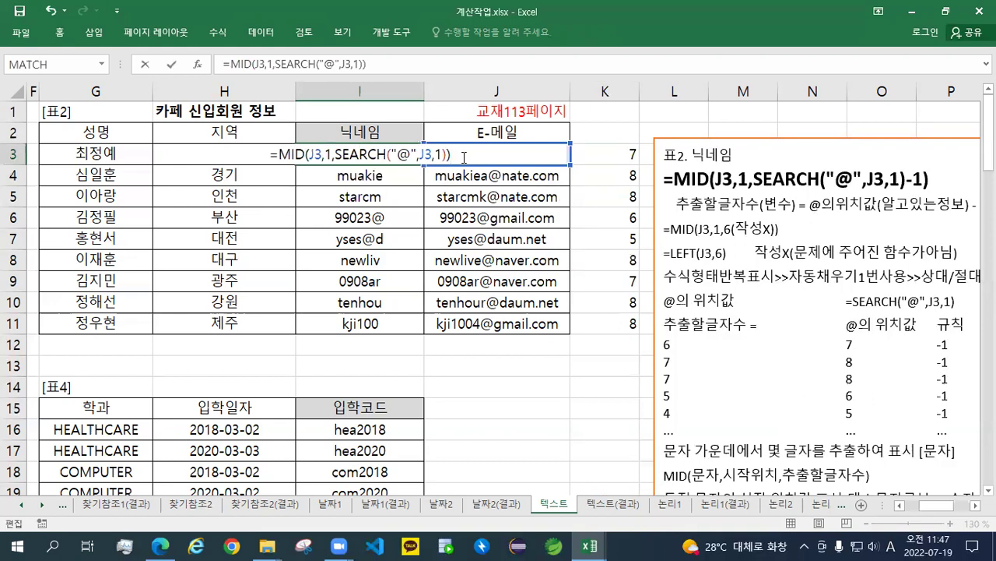
key(ctrl+Return)
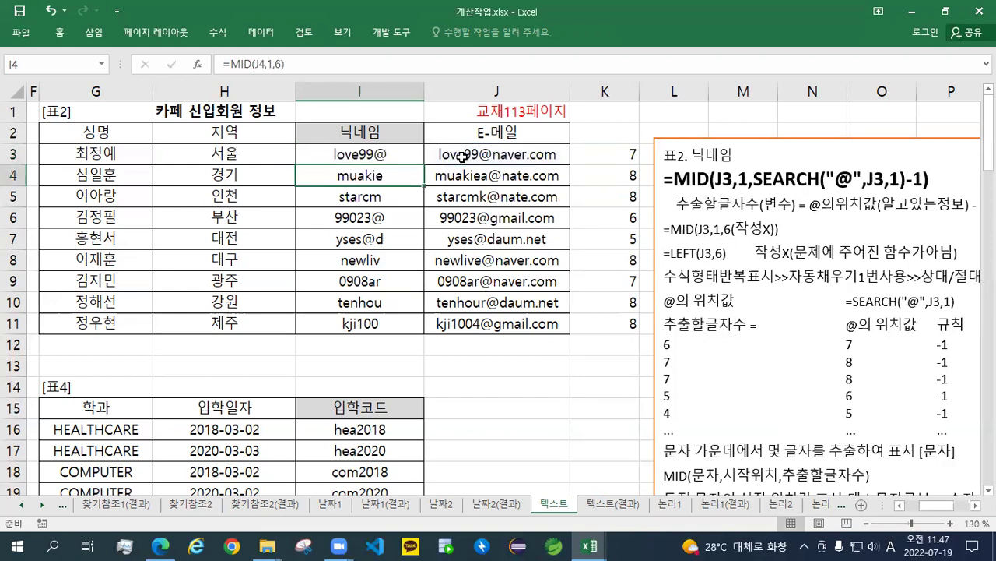
- Fill I3's MID and SEARCH formula down the 닉네임 column through I11
drag(424, 165, 421, 221)
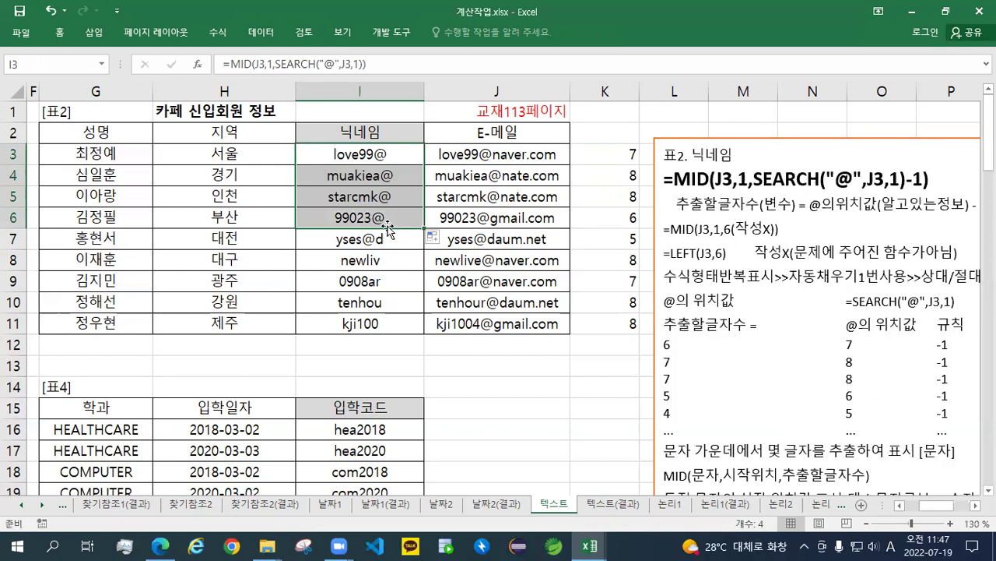
drag(425, 231, 422, 323)
click(423, 297)
click(416, 286)
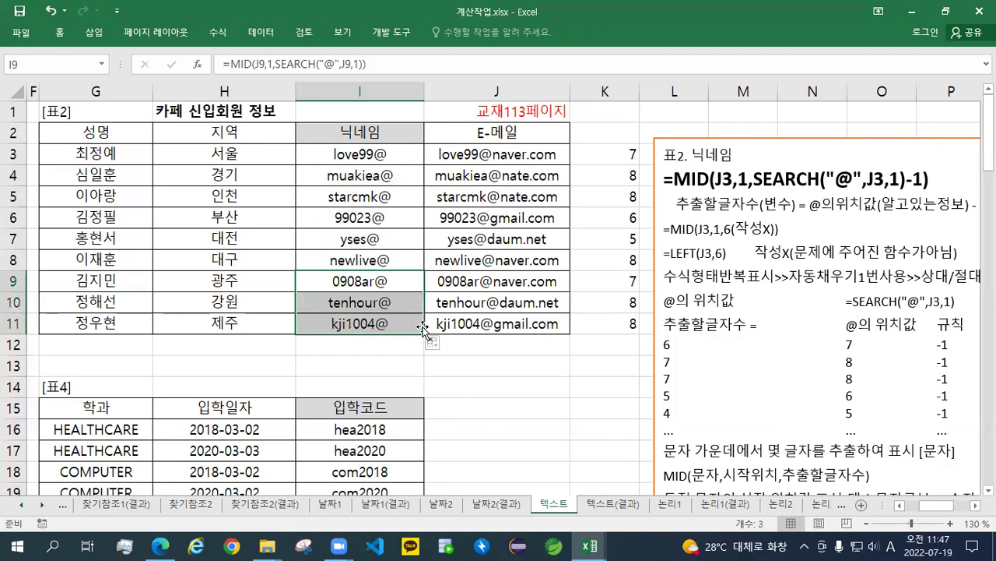
- Subtract 1 from the SEARCH result in I3, giving =MID(J3,1,SEARCH("@",J3,1)-1), and fill the formula down through I11
click(397, 156)
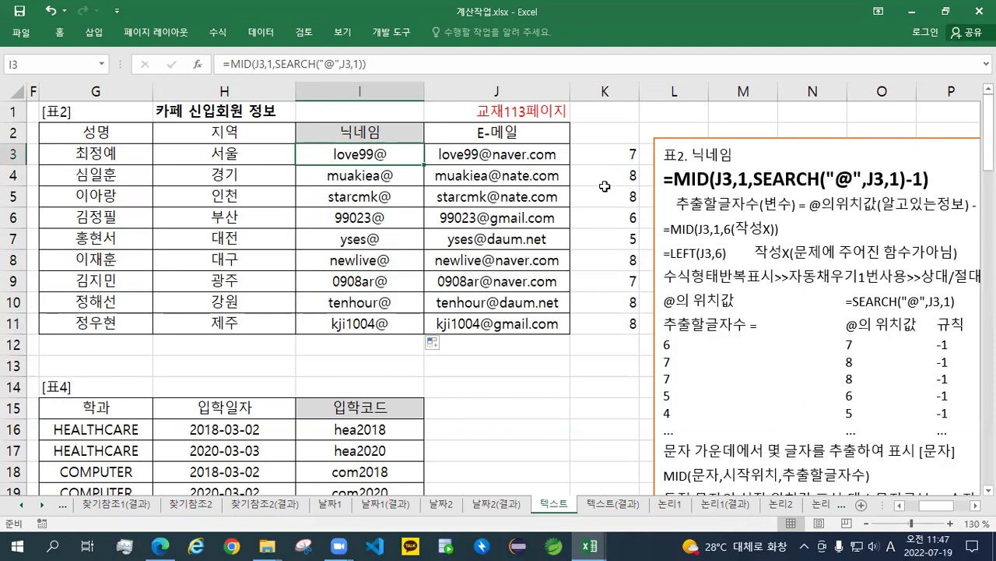
double_click(392, 160)
click(447, 155)
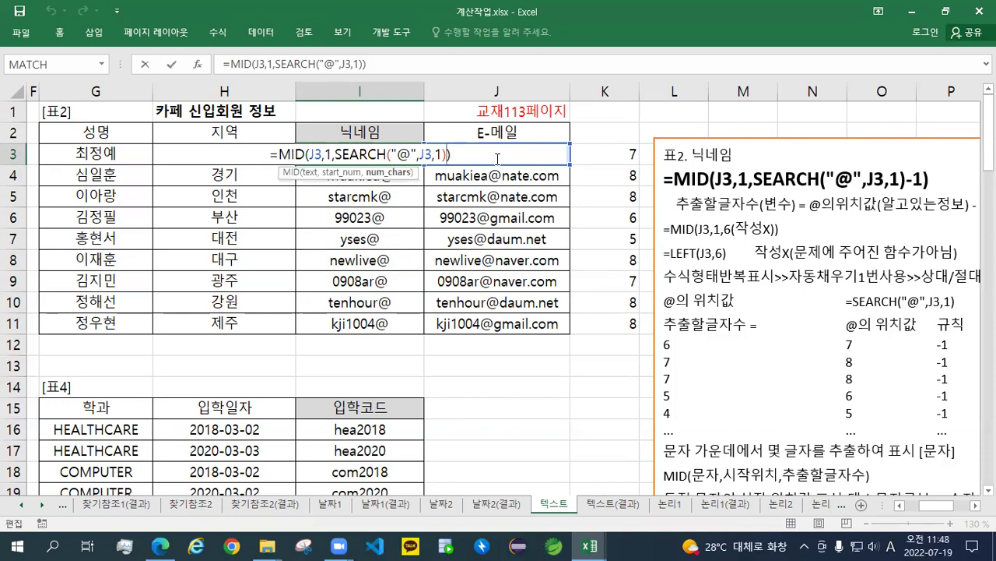
text(-1)
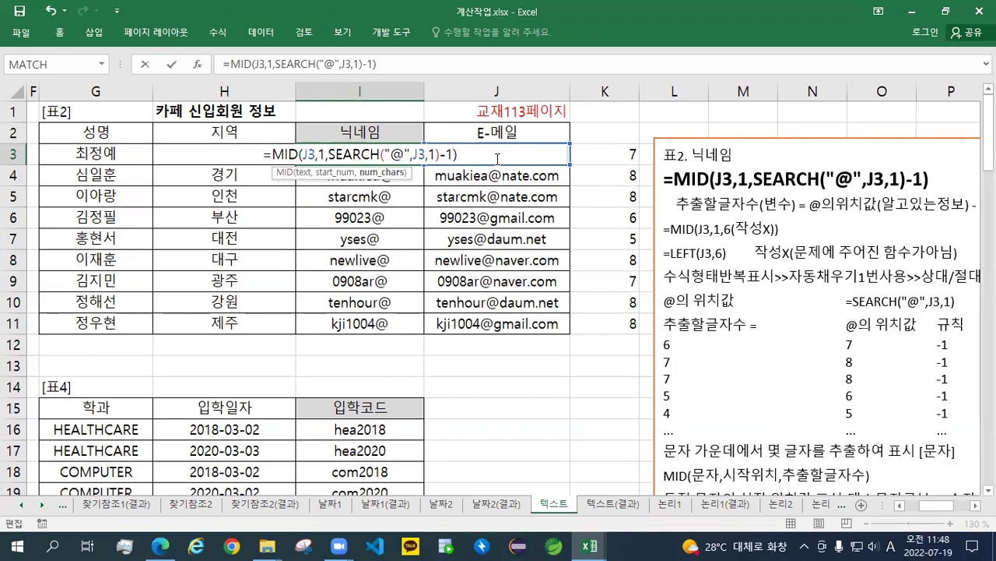
key(ctrl+Return)
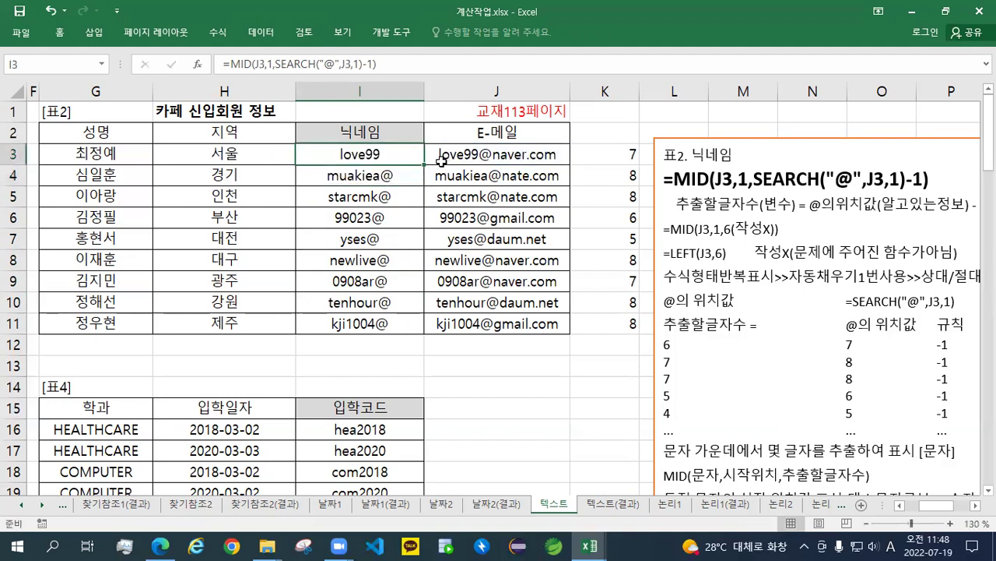
drag(425, 162, 421, 332)
click(395, 151)
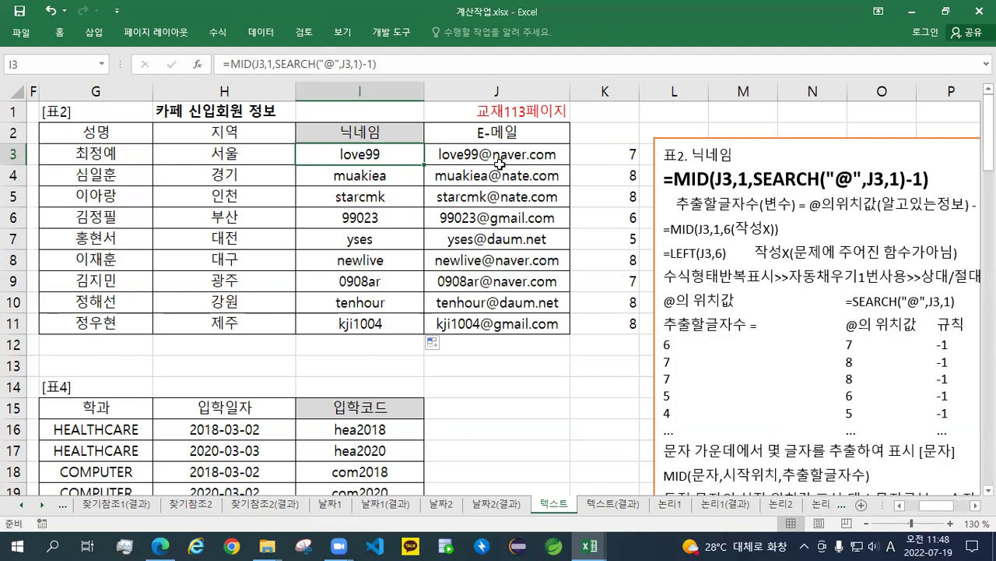
- Restore the maximized workbook window to a smaller size and open the 수학삼각1 sheet
click(17, 14)
click(946, 11)
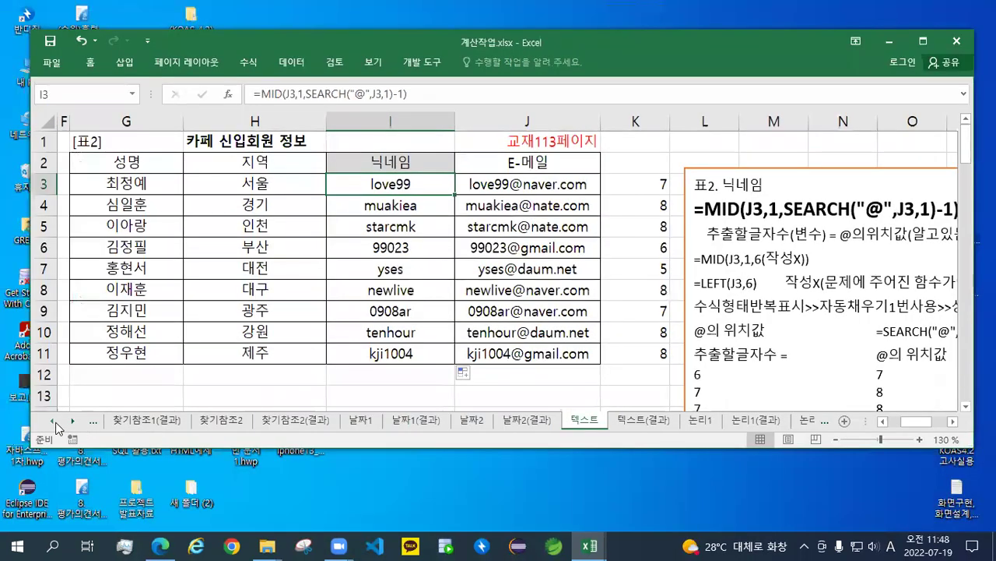
click(55, 426)
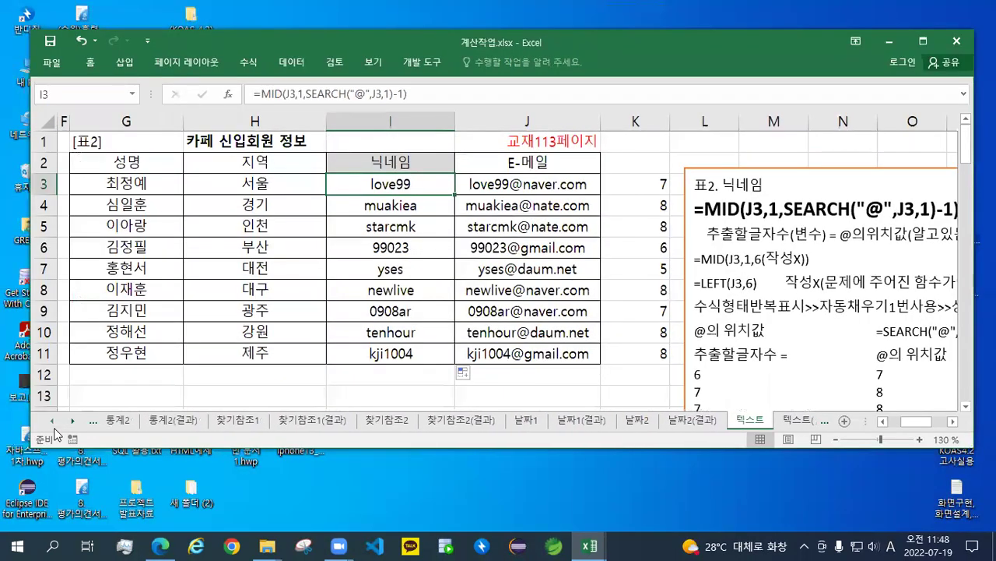
click(52, 420)
click(52, 420)
click(52, 420)
click(55, 427)
click(55, 427)
click(55, 426)
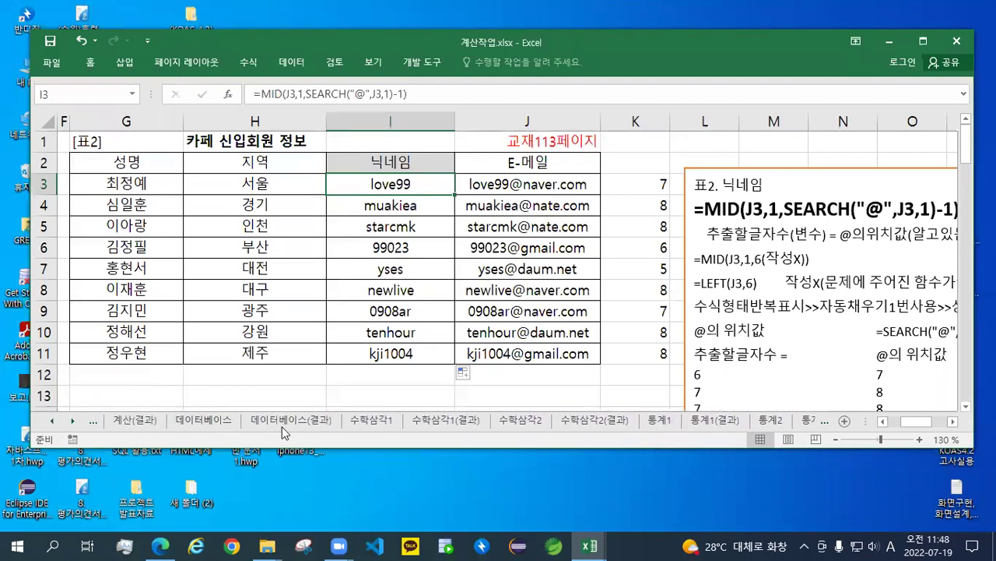
click(368, 421)
- Copy the red 교재84페이지 label from E1 to E14 above table 3 on the 수학삼각1 sheet
scroll(356, 374, down, 4)
scroll(356, 372, up, 4)
scroll(355, 370, up, 4)
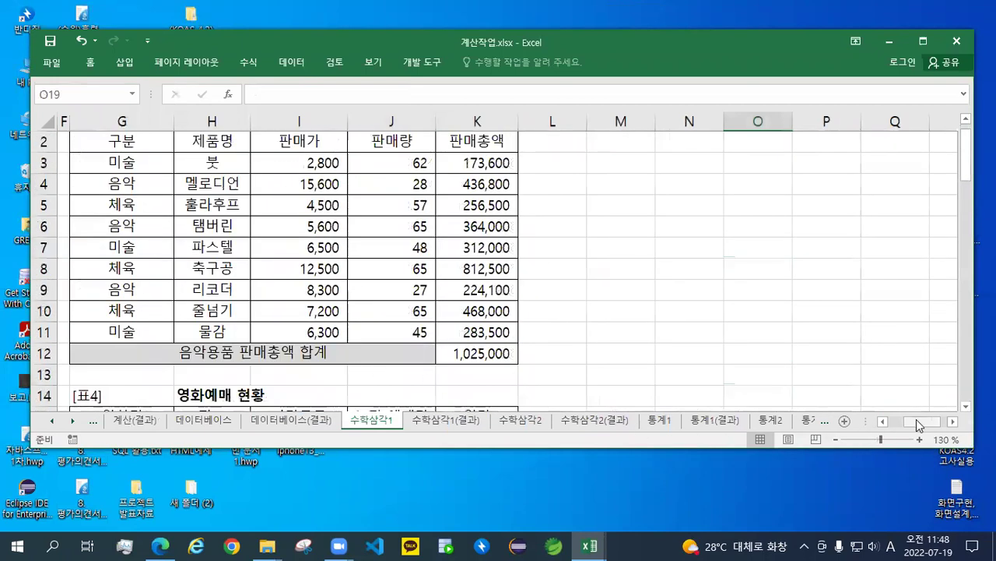
drag(919, 421, 427, 354)
scroll(426, 354, down, 5)
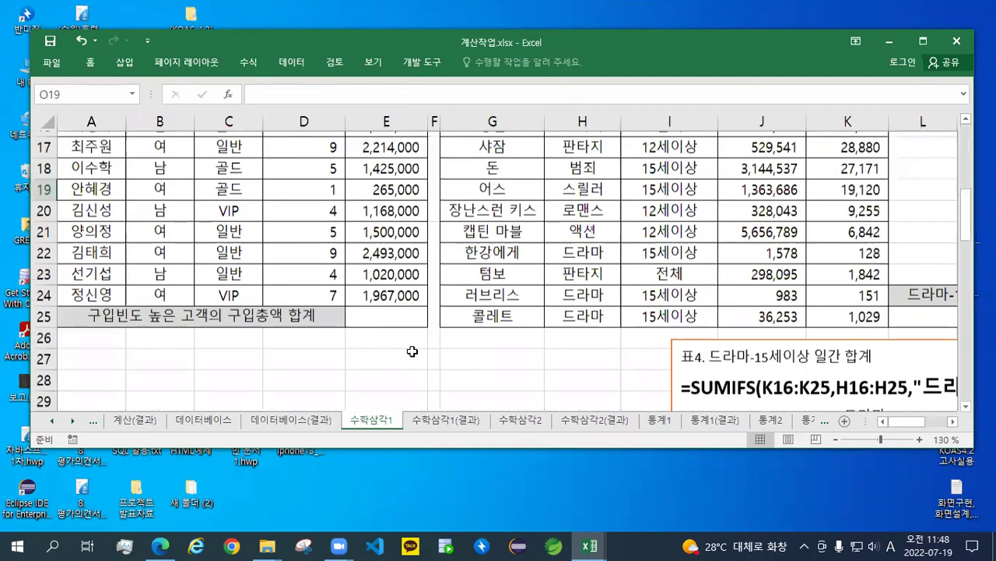
scroll(392, 398, up, 1)
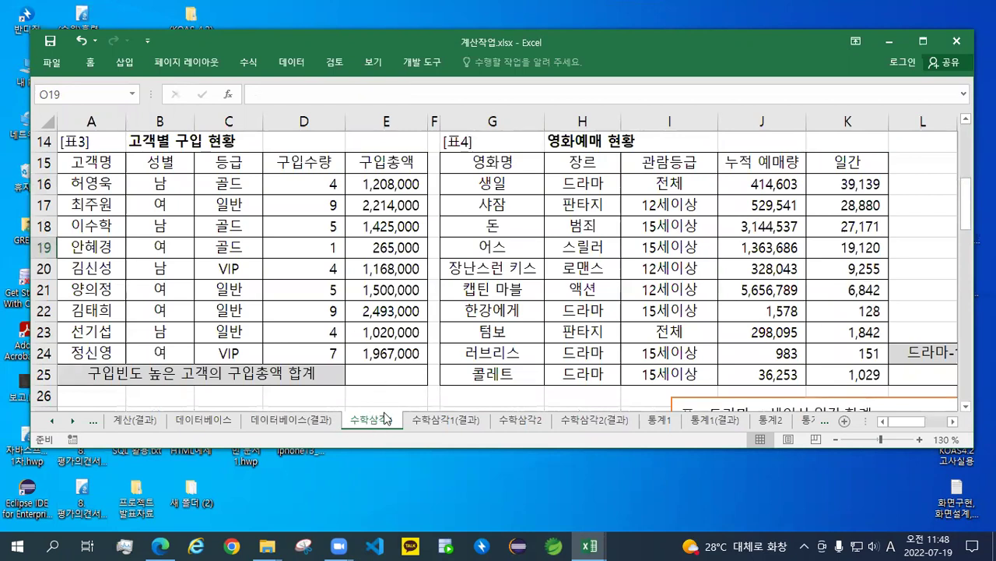
scroll(384, 347, up, 1)
scroll(384, 347, up, 4)
right_click(383, 142)
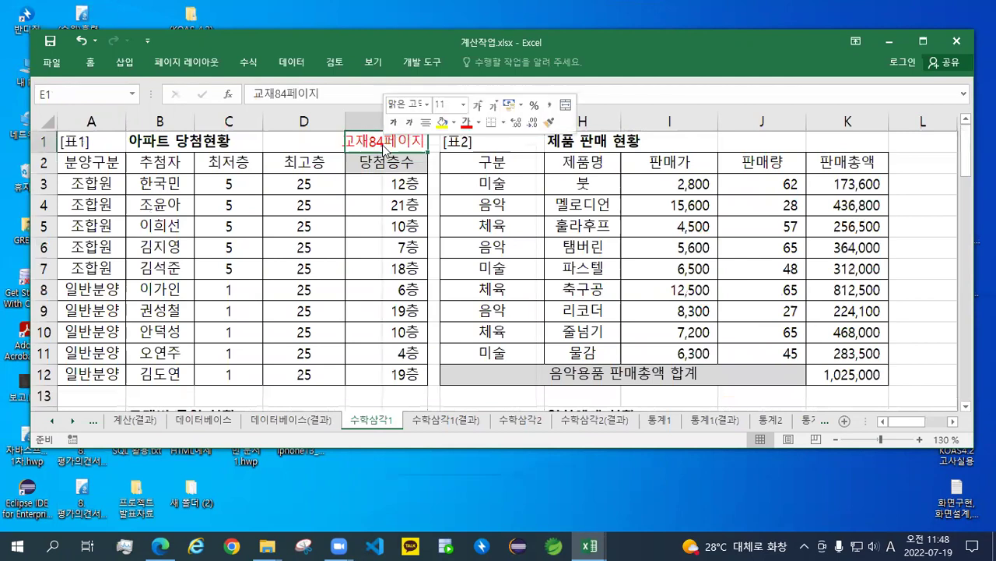
click(415, 172)
scroll(386, 228, down, 3)
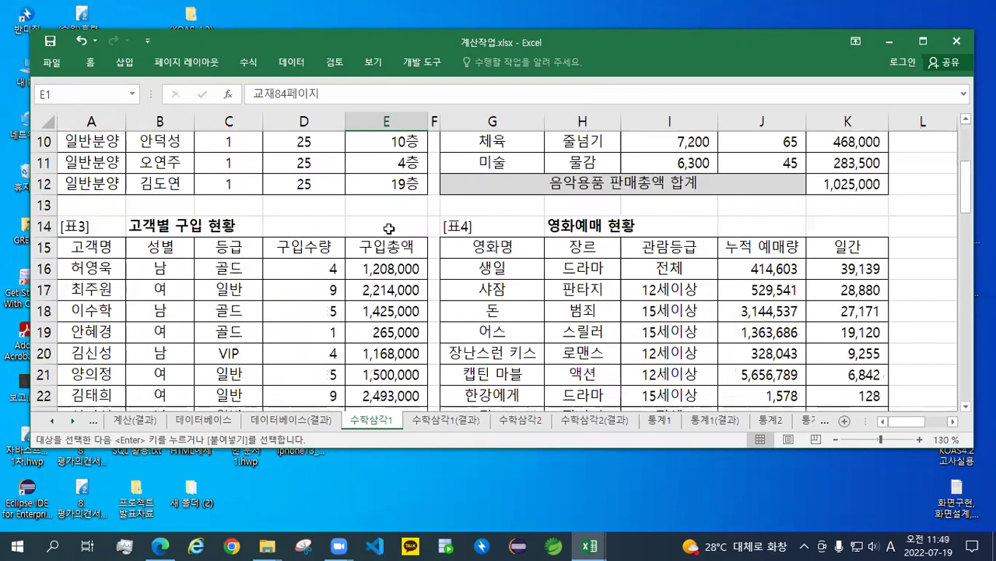
right_click(383, 226)
click(414, 265)
- Select the empty total cell E25 of table 3 and maximize the 계산작업.xlsx window
scroll(388, 331, down, 2)
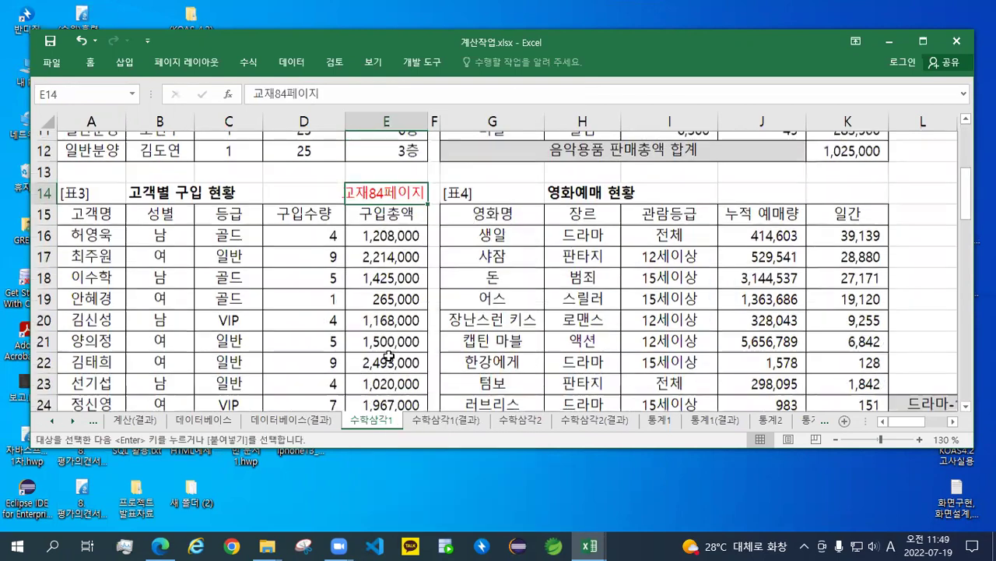
click(389, 332)
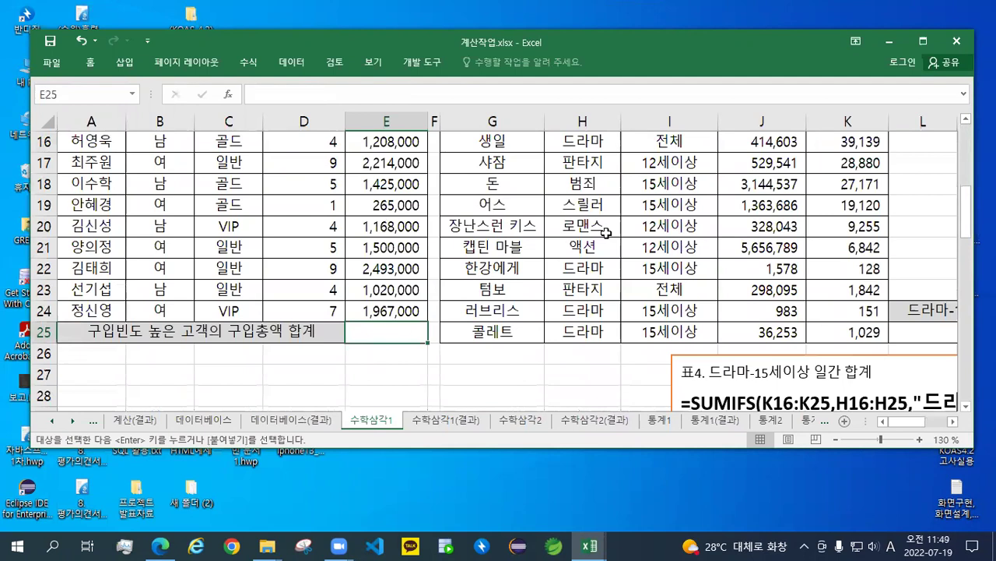
click(966, 120)
click(965, 120)
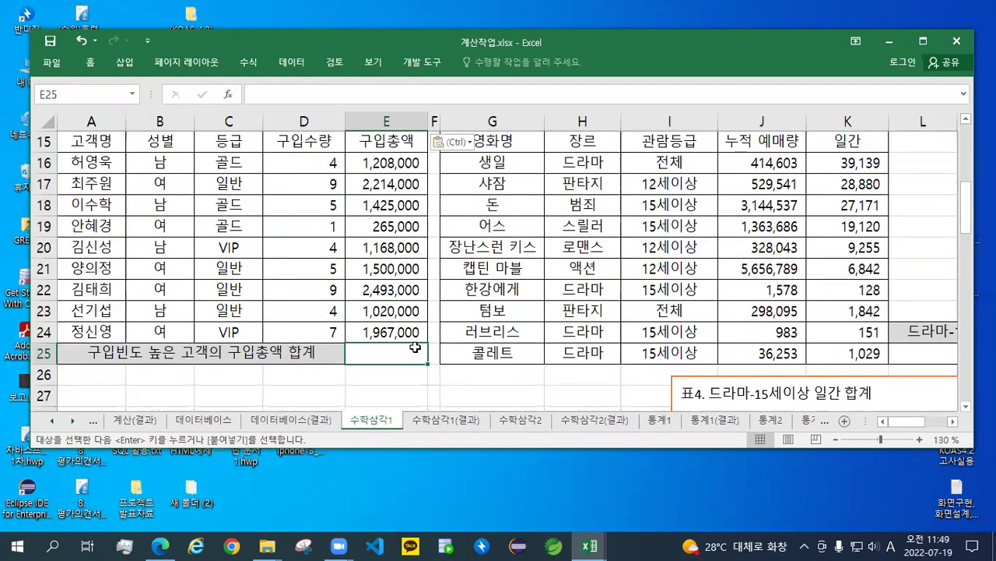
double_click(489, 44)
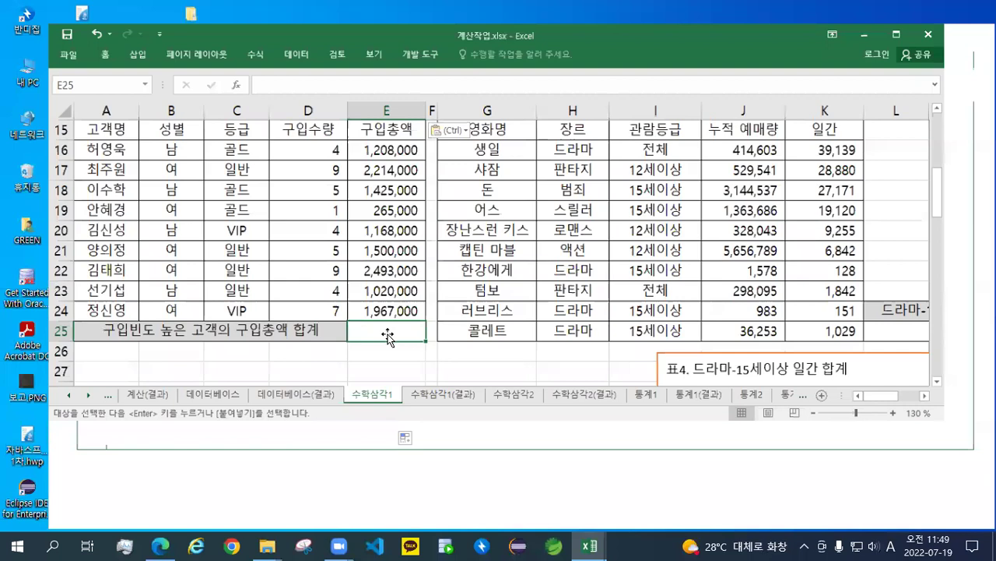
scroll(388, 334, up, 1)
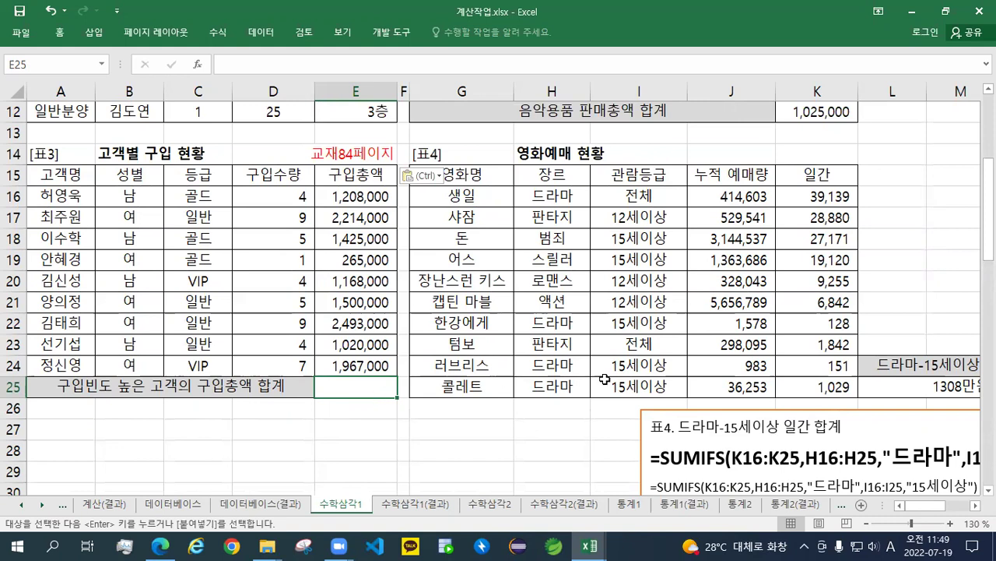
- Examine the MODE example in B97:B101 on the 함수_통계 sheet of 엑셀기능정리_컴활2급실기.xlsm, then minimize that workbook
click(591, 543)
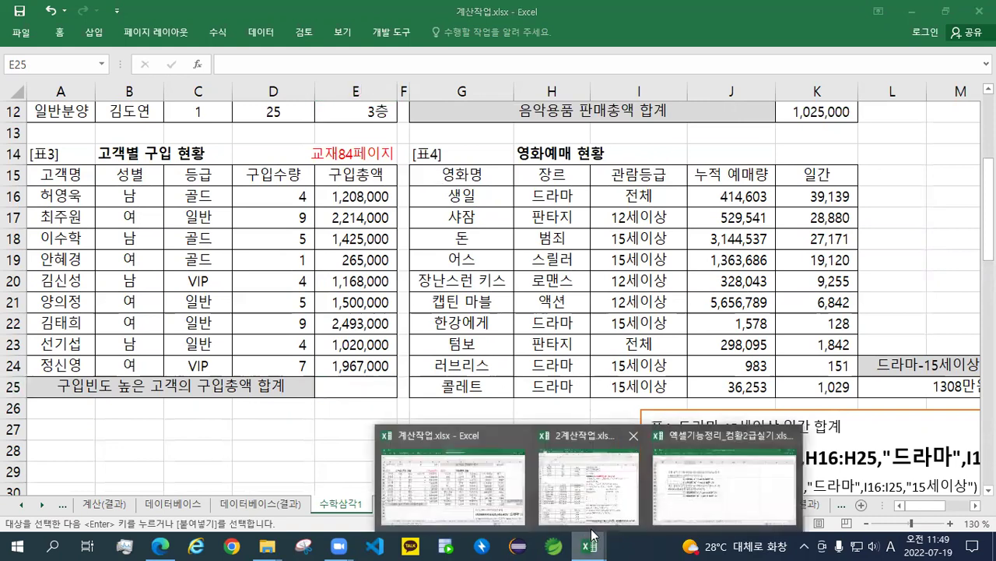
click(451, 487)
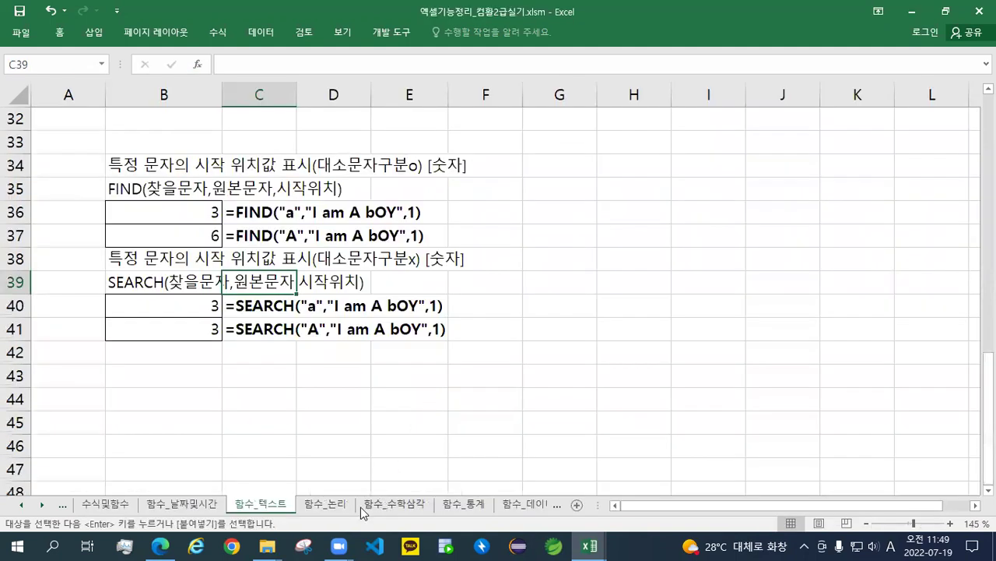
click(460, 506)
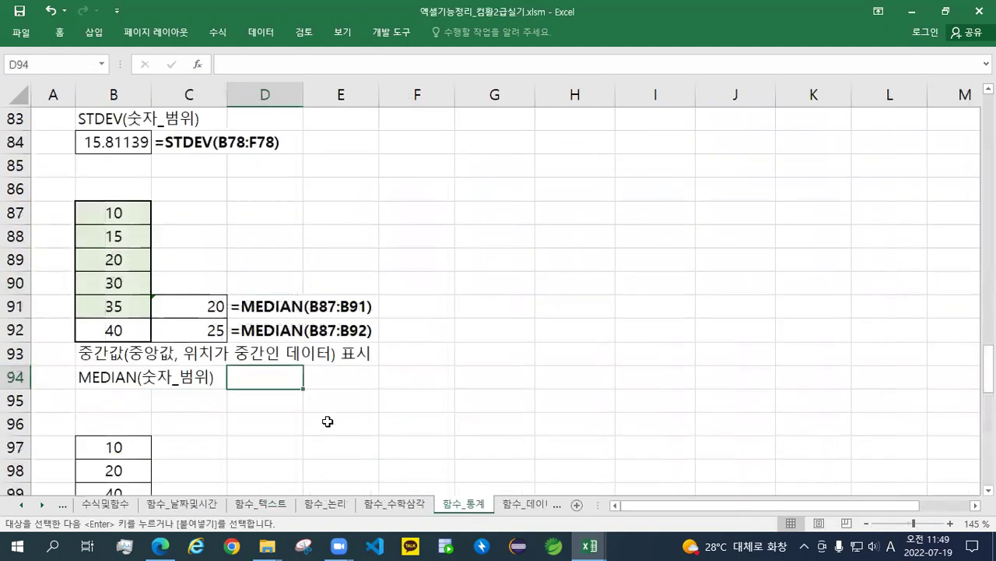
scroll(328, 421, down, 4)
drag(119, 168, 114, 262)
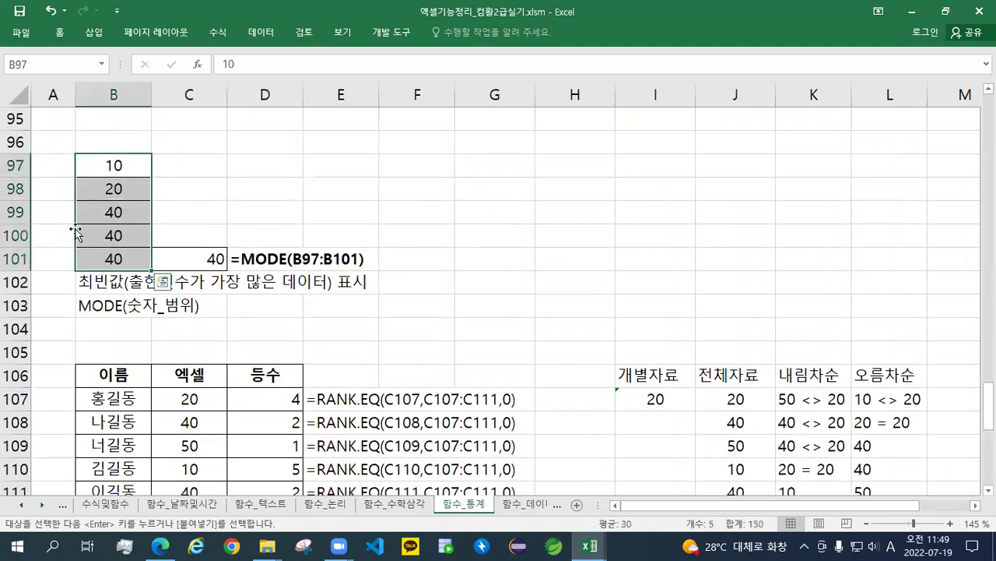
drag(128, 168, 118, 262)
drag(133, 210, 132, 264)
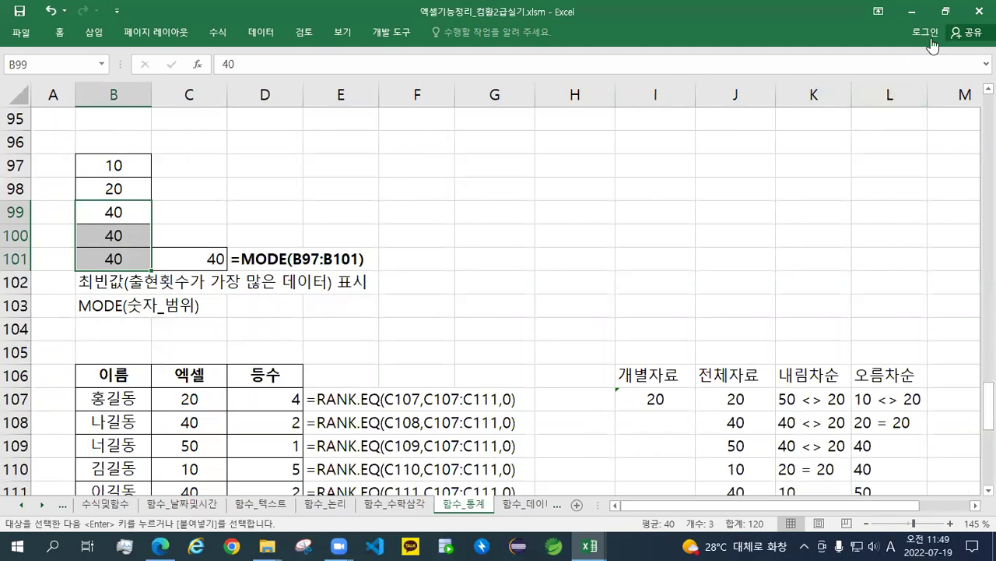
click(912, 11)
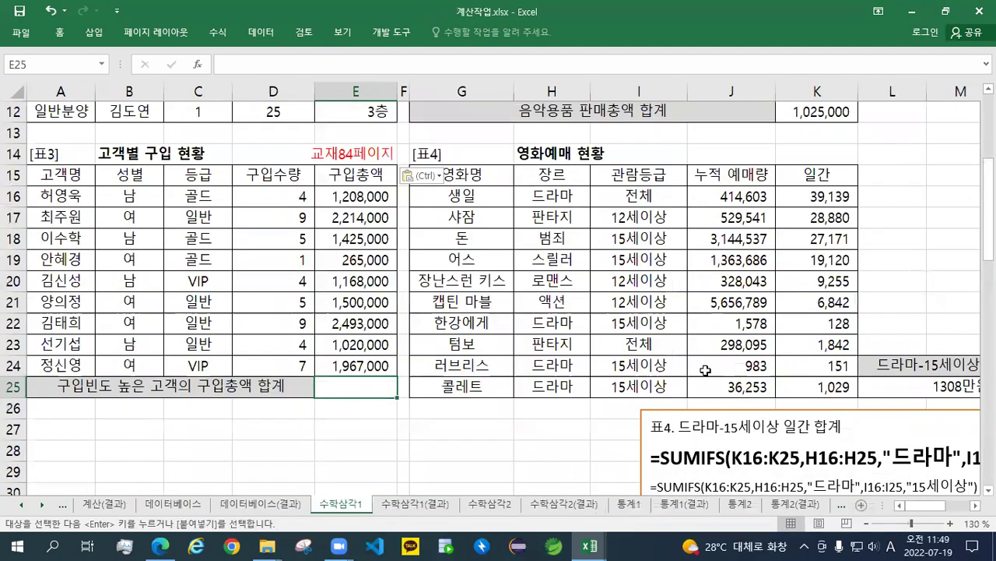
- Move the formula notes text box over table 4 and paste the 표3 SUMIF and MODE notes above its 표4 section
click(689, 407)
drag(689, 407, 440, 180)
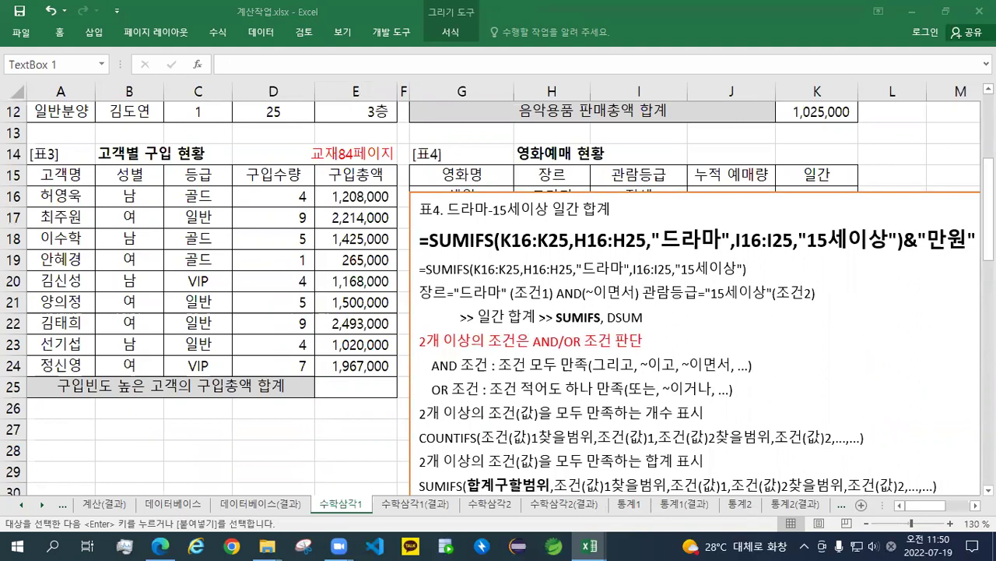
click(440, 220)
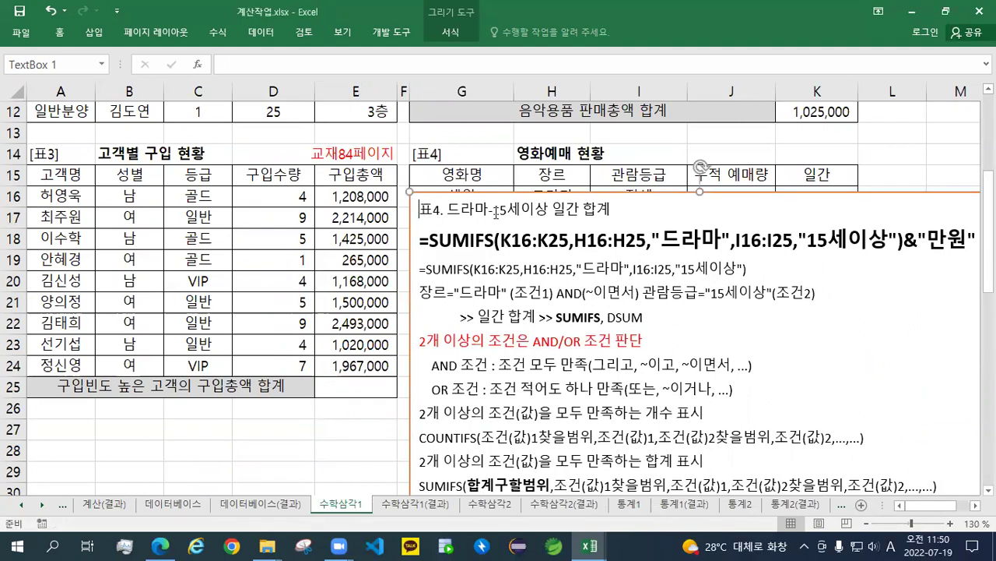
key(Return)
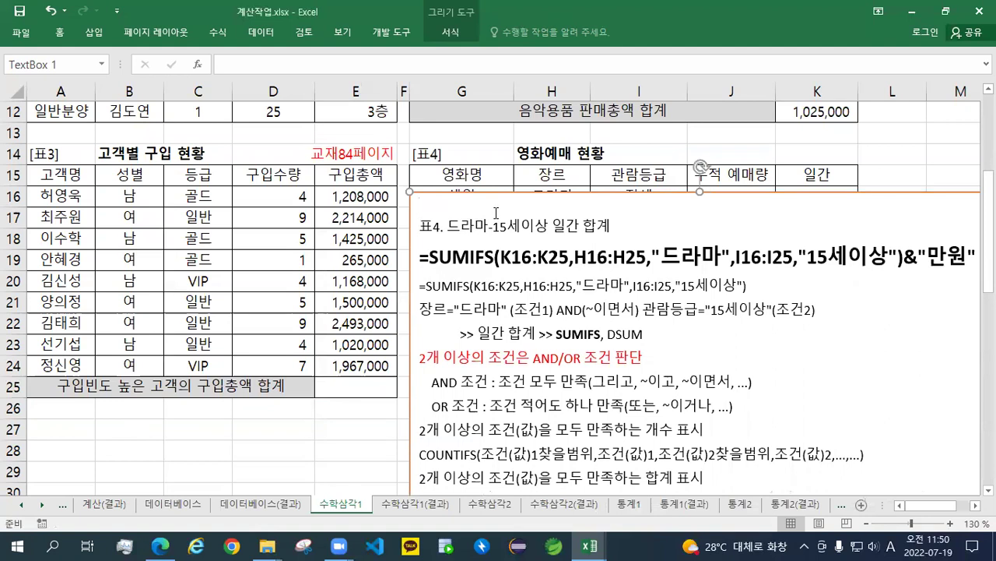
key(ctrl+v)
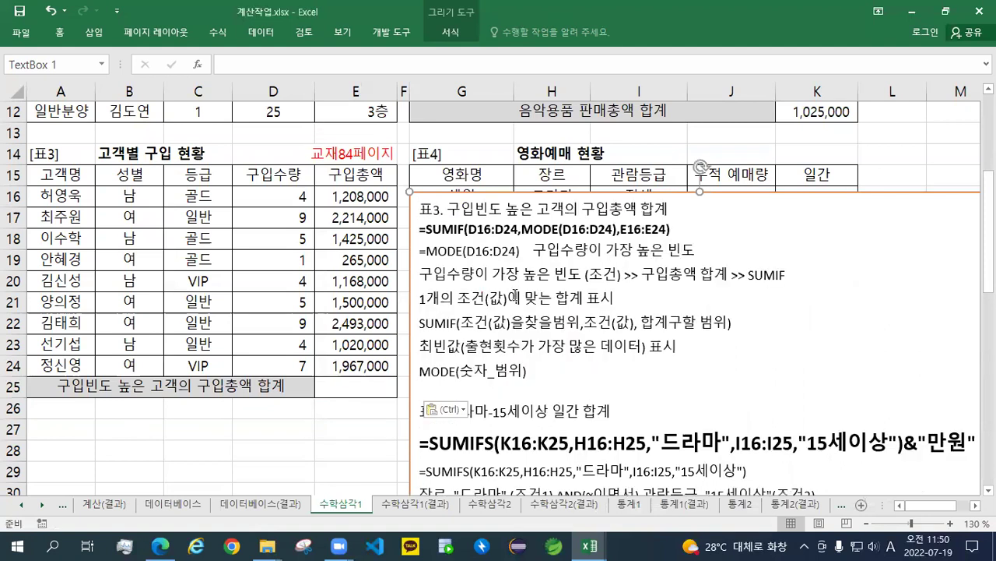
drag(592, 191, 583, 208)
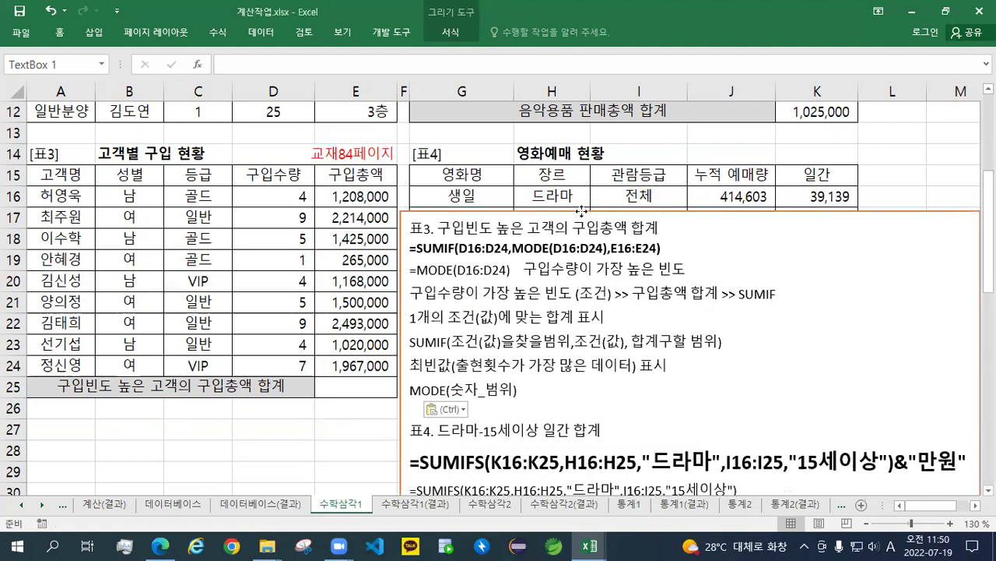
- Enlarge the =SUMIF(D16:D24,MODE(D16:D24),E16:E24) line in the notes text box to 16 pt
triple_click(521, 244)
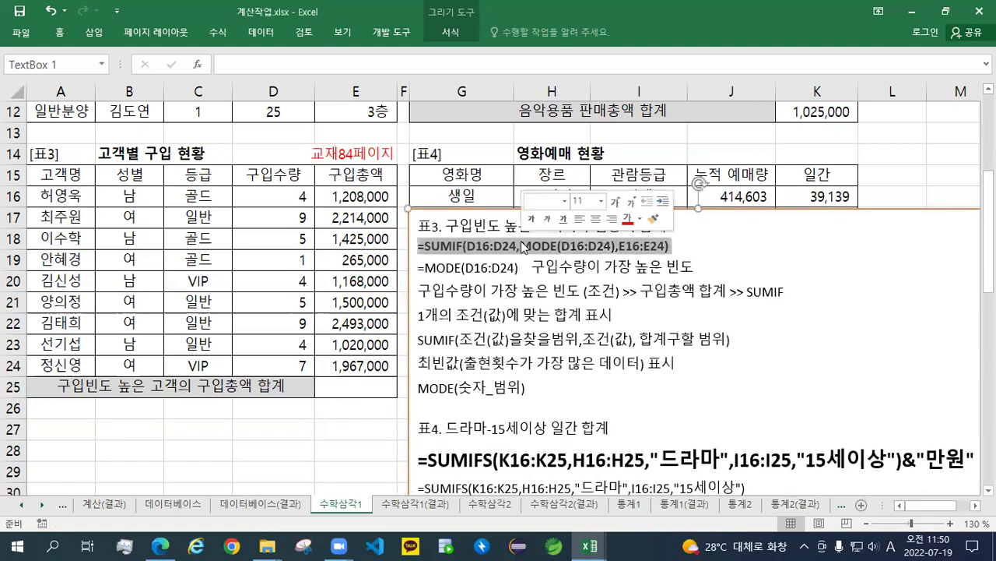
click(617, 201)
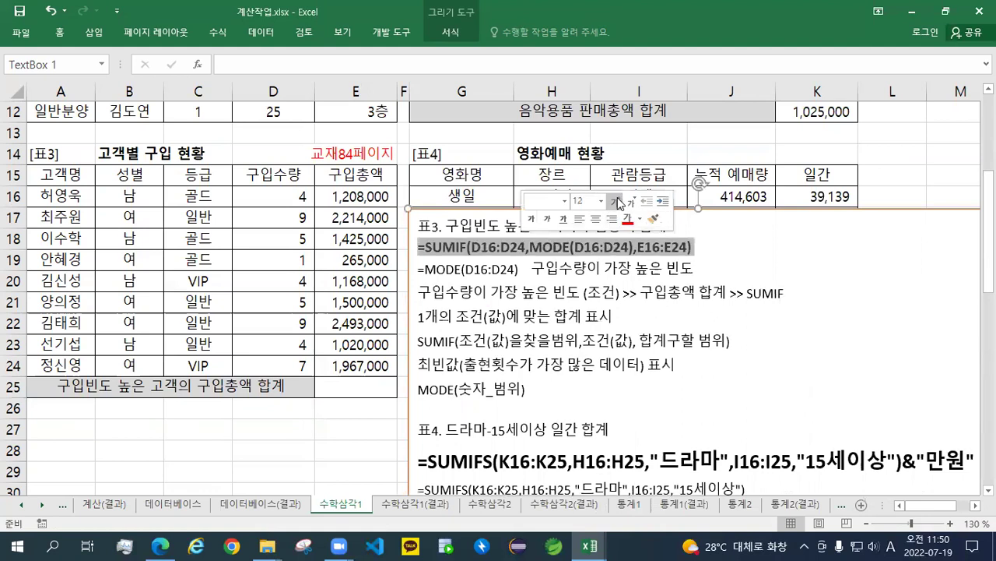
click(617, 201)
click(617, 201)
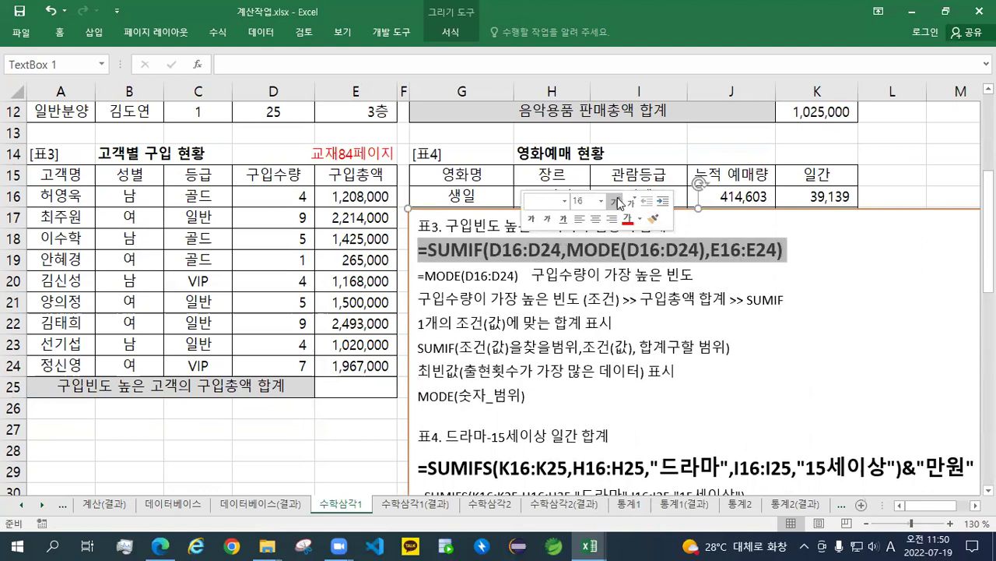
click(358, 386)
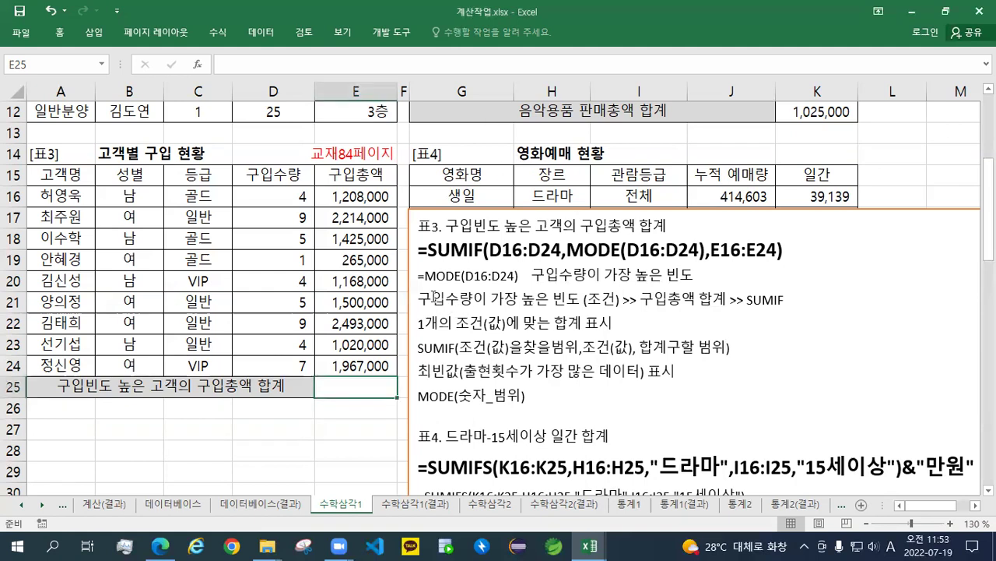
- Bold the word SUMIF at the end of the 표3 condition line in the notes text box
click(425, 297)
shift+click(582, 301)
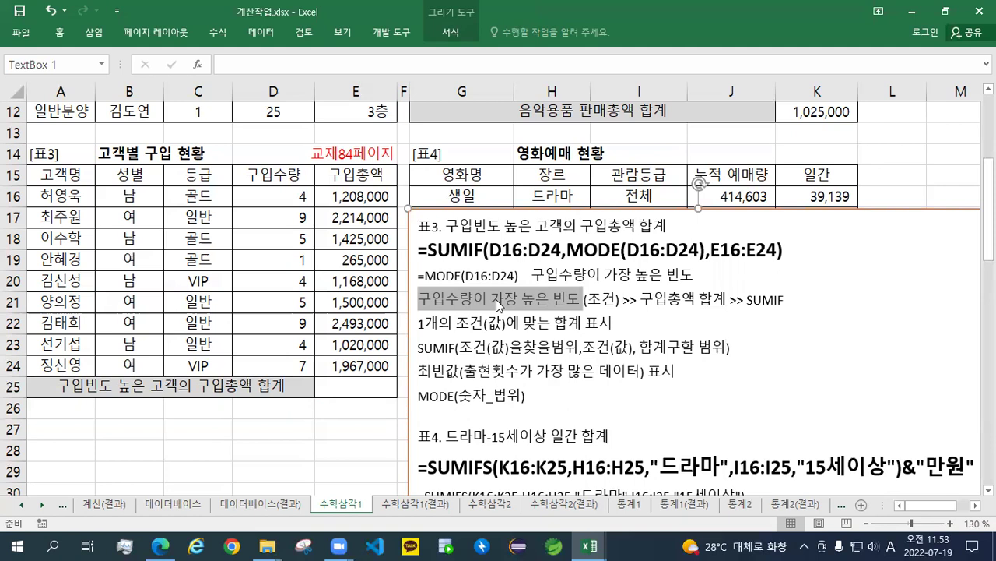
click(654, 300)
drag(657, 301, 788, 302)
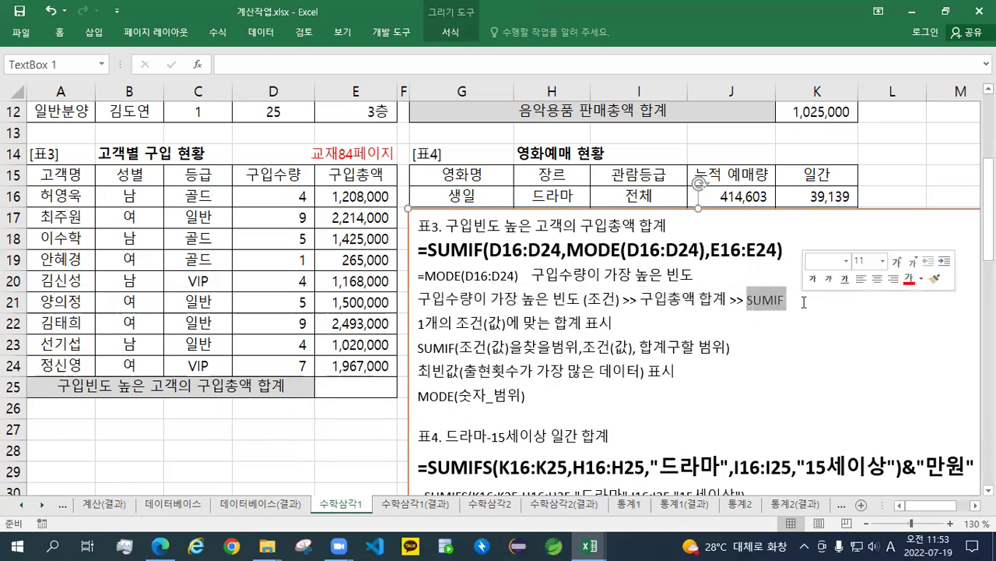
- Start a SUMIF formula in E25 with the 구입수량 values D16:D24 as its range
click(363, 386)
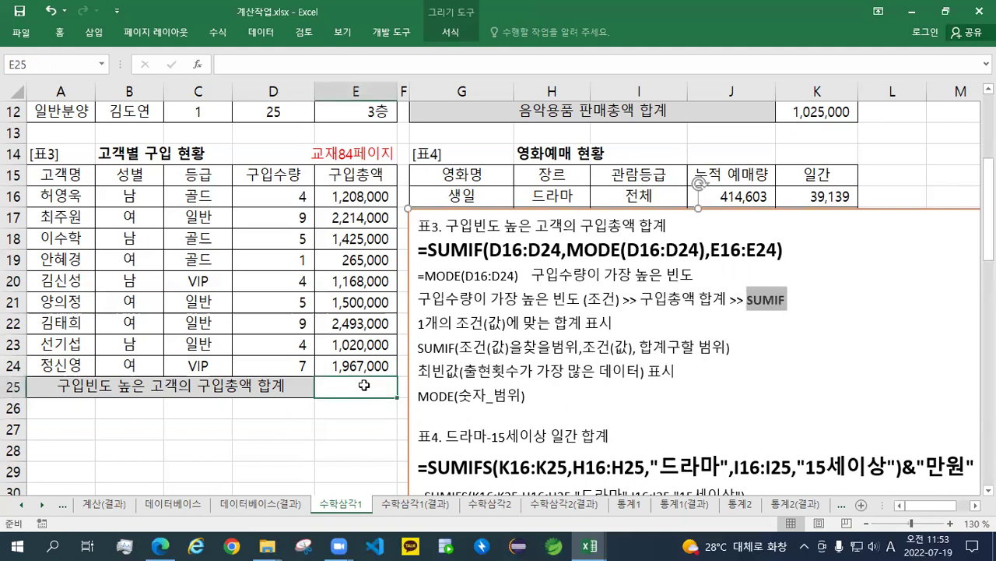
text(=)
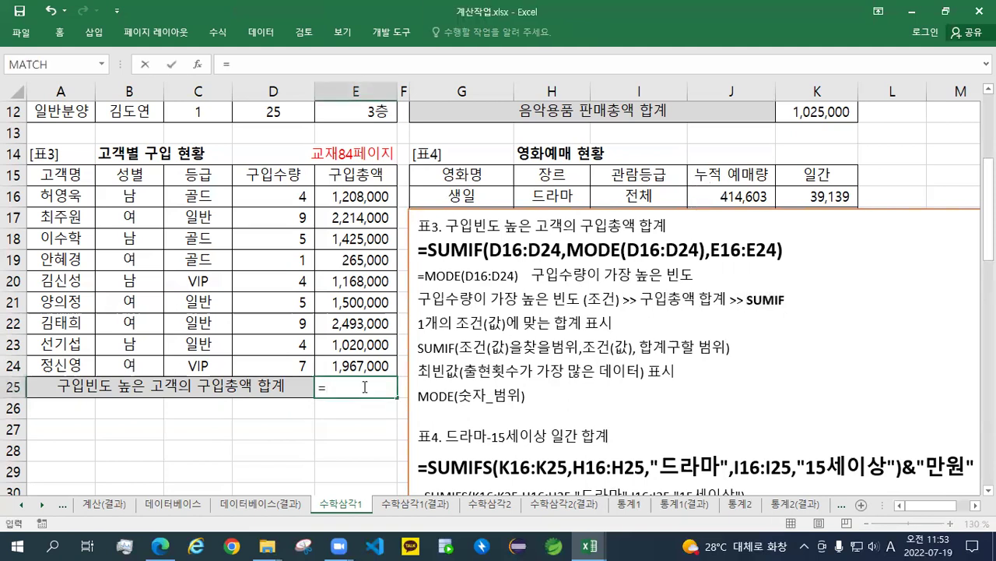
text(SUM)
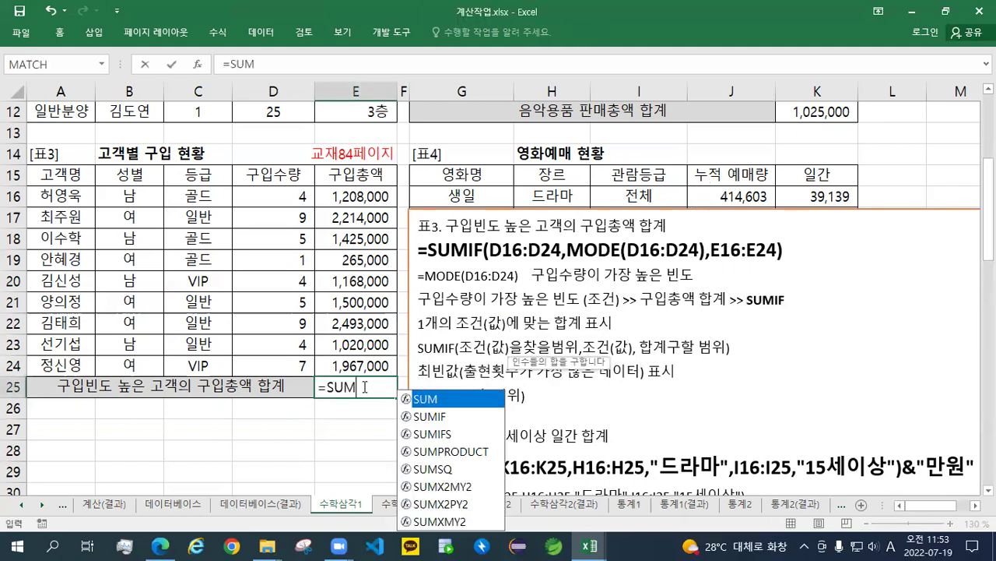
text(IF()
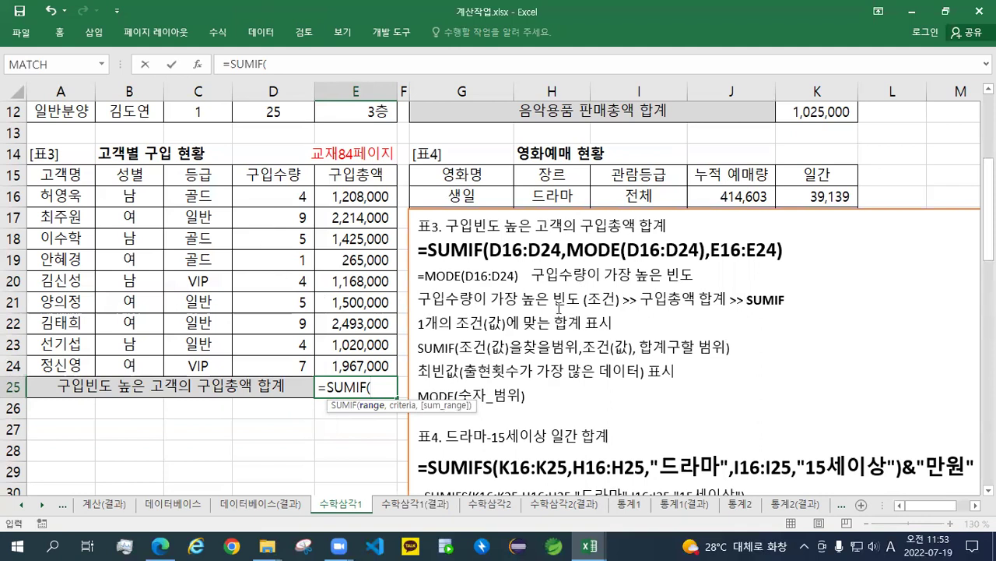
click(296, 192)
drag(297, 192, 296, 365)
text(,)
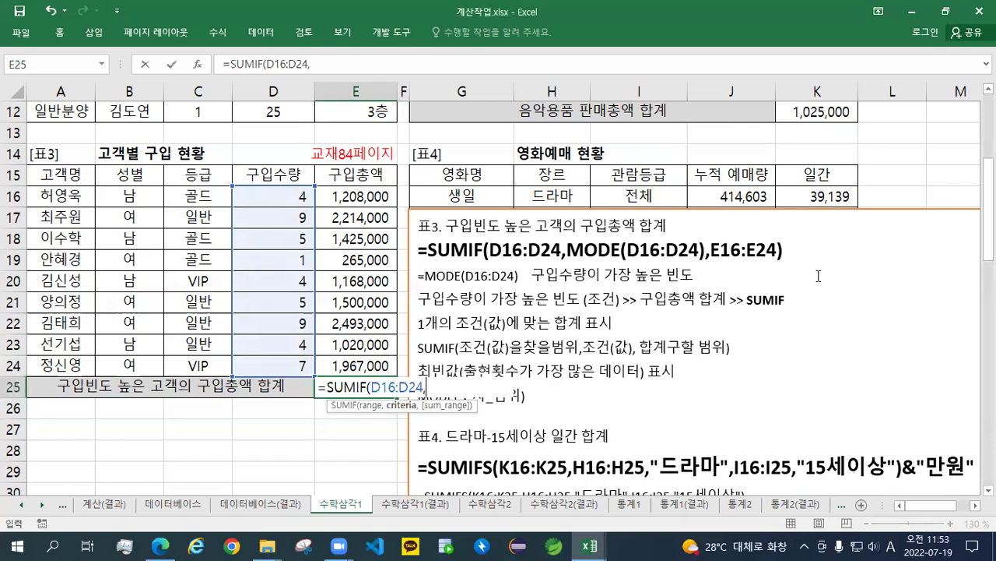
- Enter MODE(D16:D24) as the criteria of the SUMIF formula in E25
text(4)
key(BackSpace)
text(MODE()
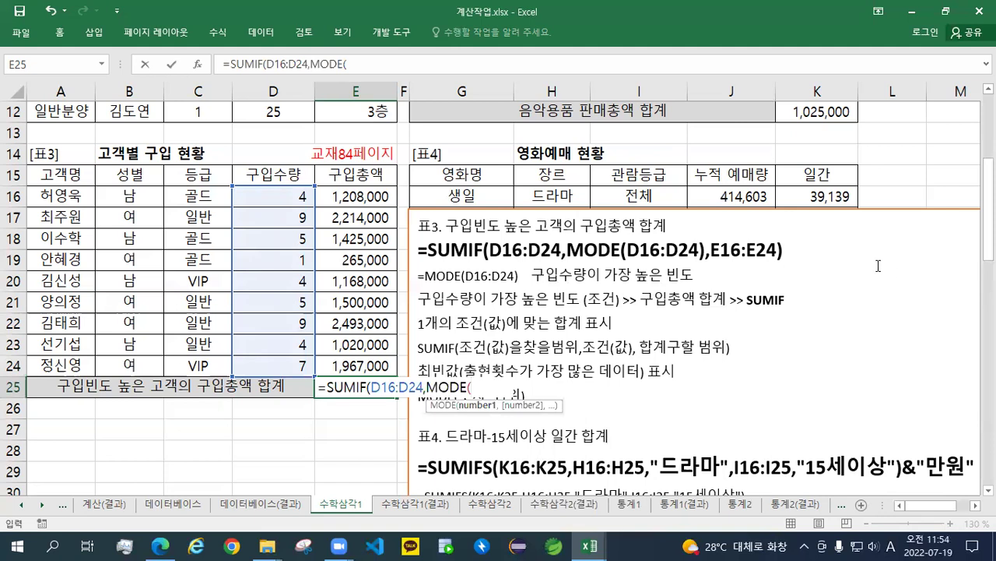
drag(303, 196, 306, 365)
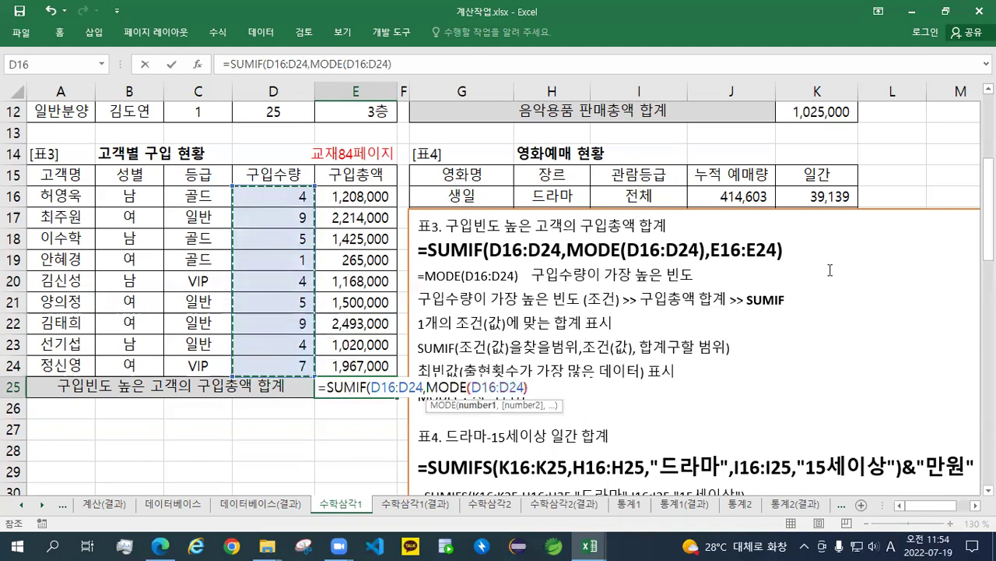
text())
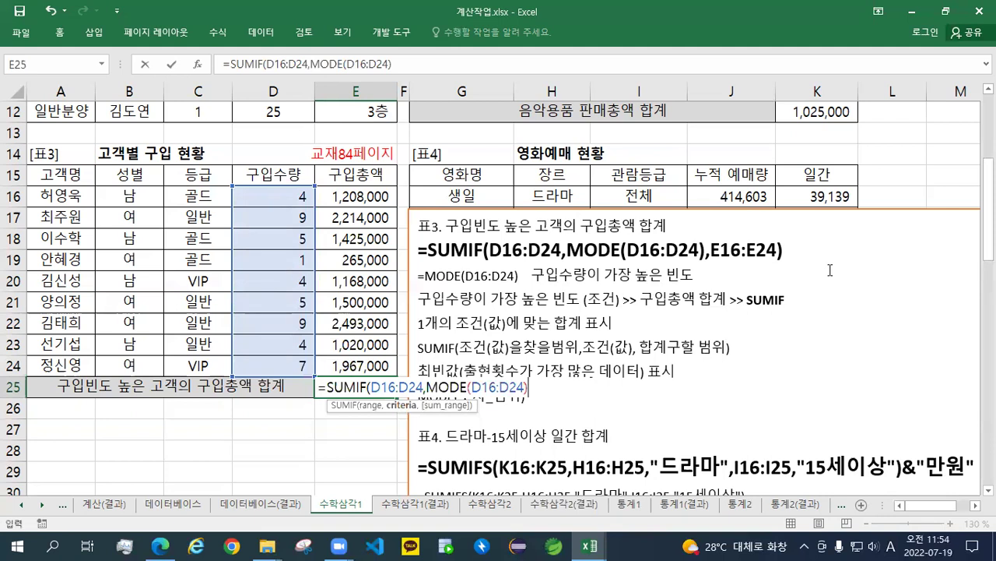
drag(470, 387, 528, 387)
click(538, 384)
text(,)
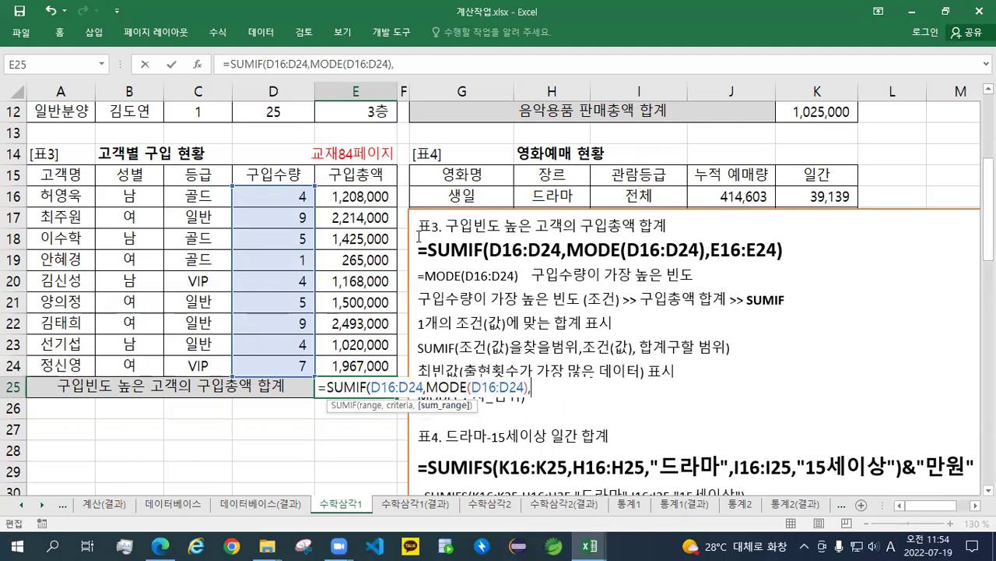
- Complete E25's SUMIF formula with the 구입총액 values E16:E24 as the sum range
drag(373, 196, 368, 364)
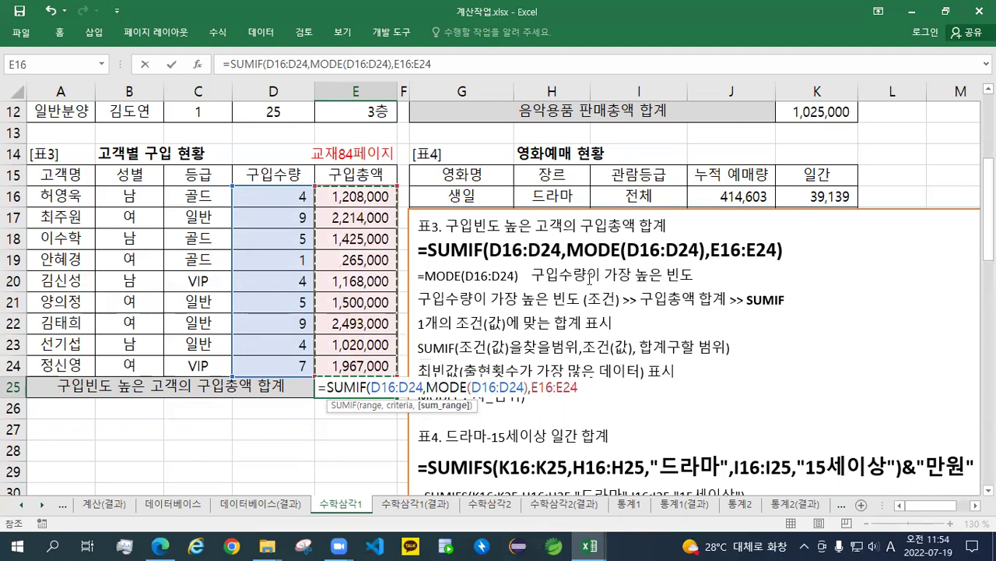
text())
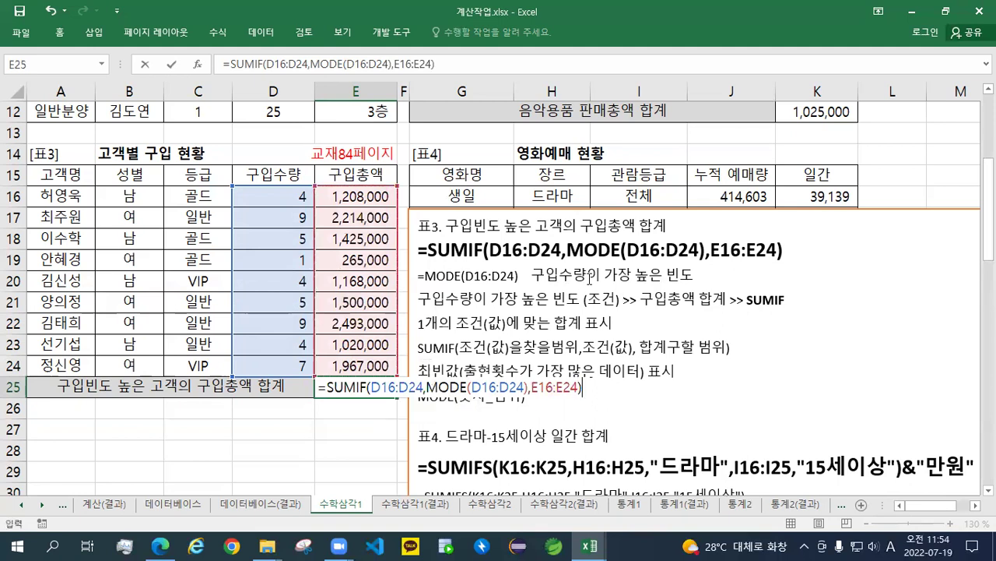
key(Return)
key(Up)
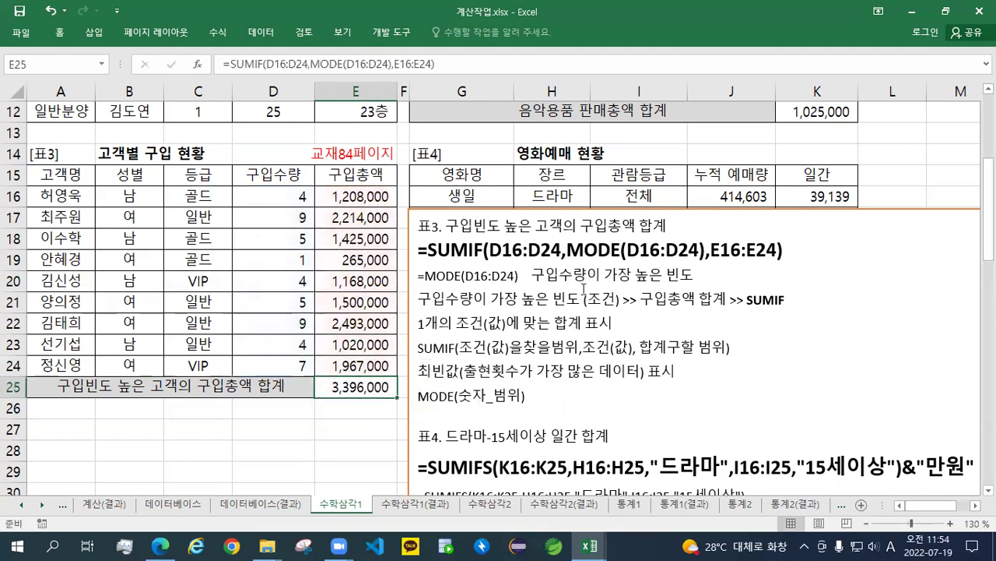